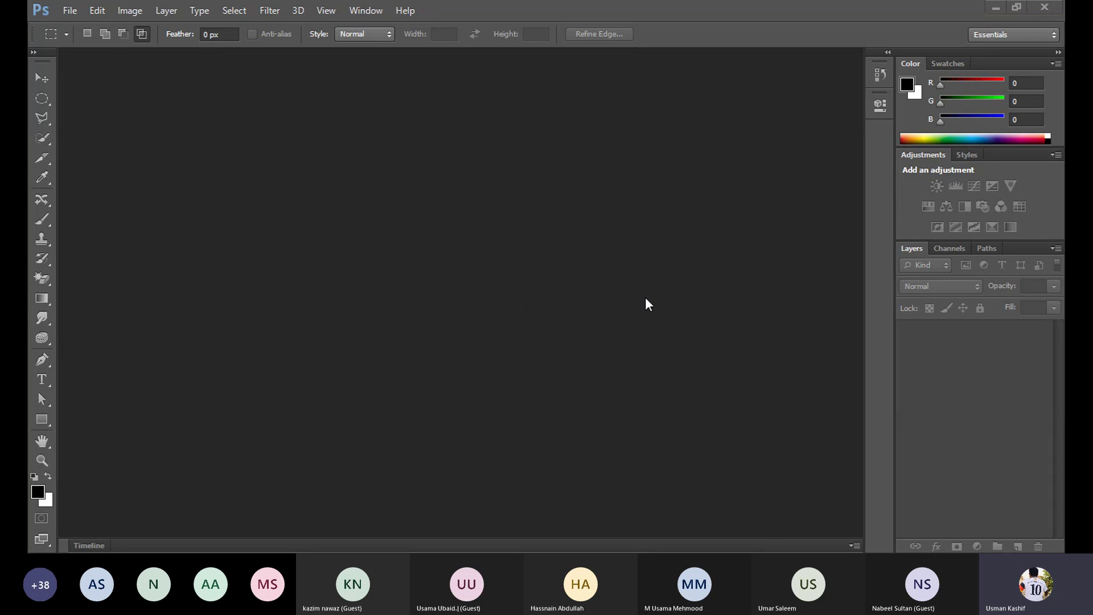
# Step: Begin a new document and choose the B4 size under the International Paper preset
pyautogui.click(867, 32)
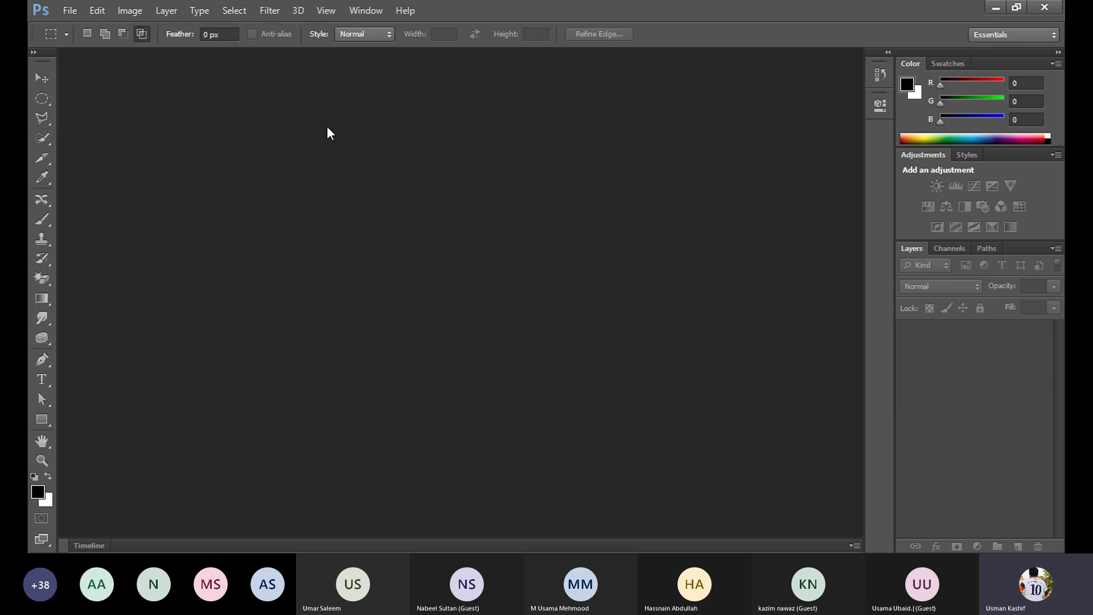
pyautogui.click(77, 13)
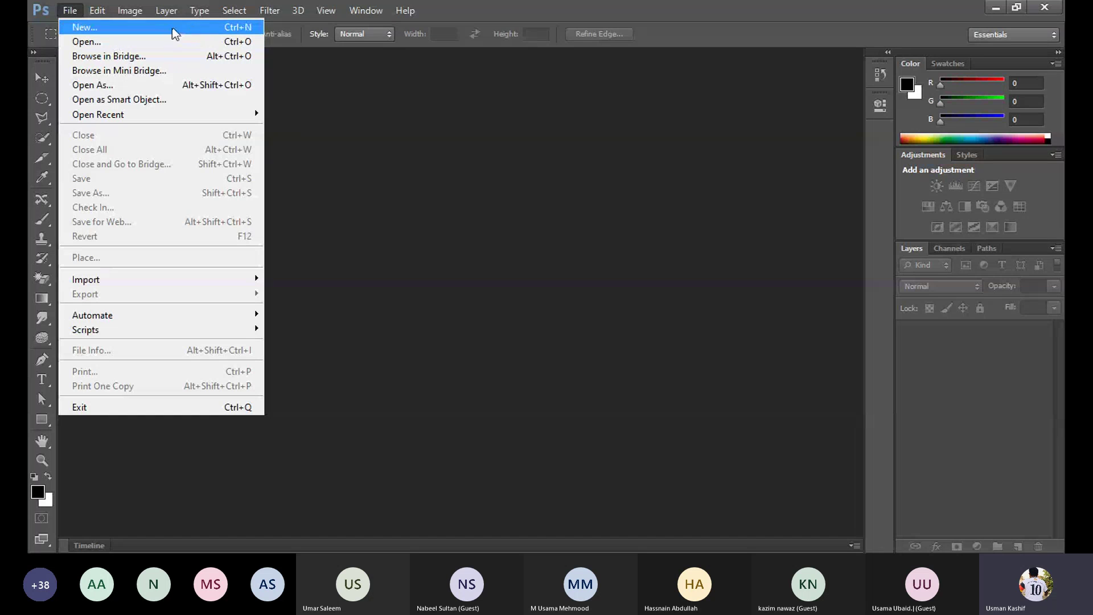
pyautogui.click(138, 26)
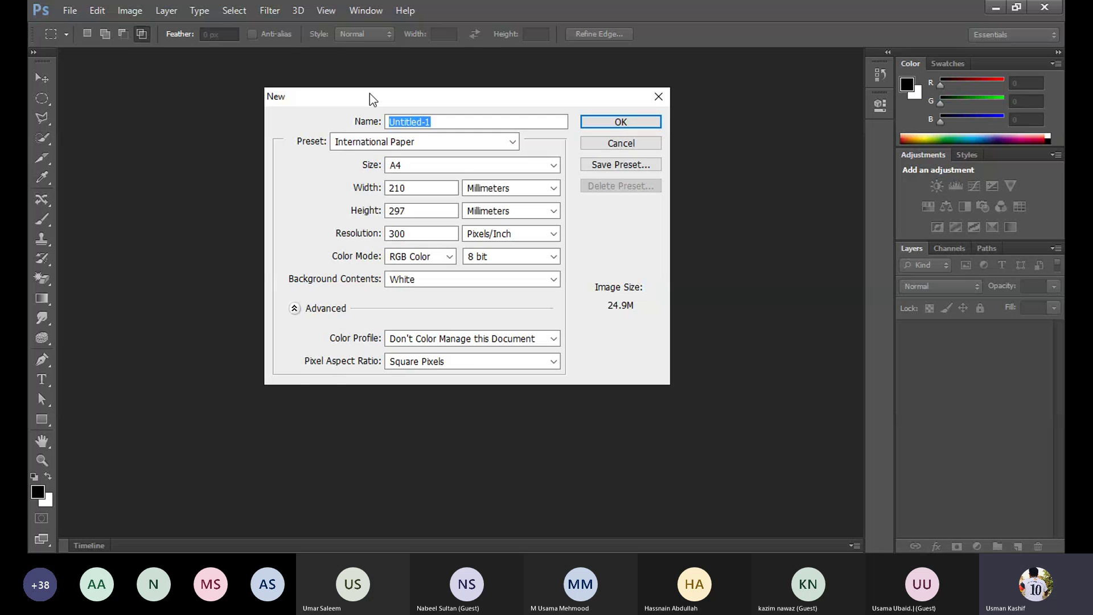
pyautogui.moveTo(373, 100); pyautogui.dragTo(348, 131)
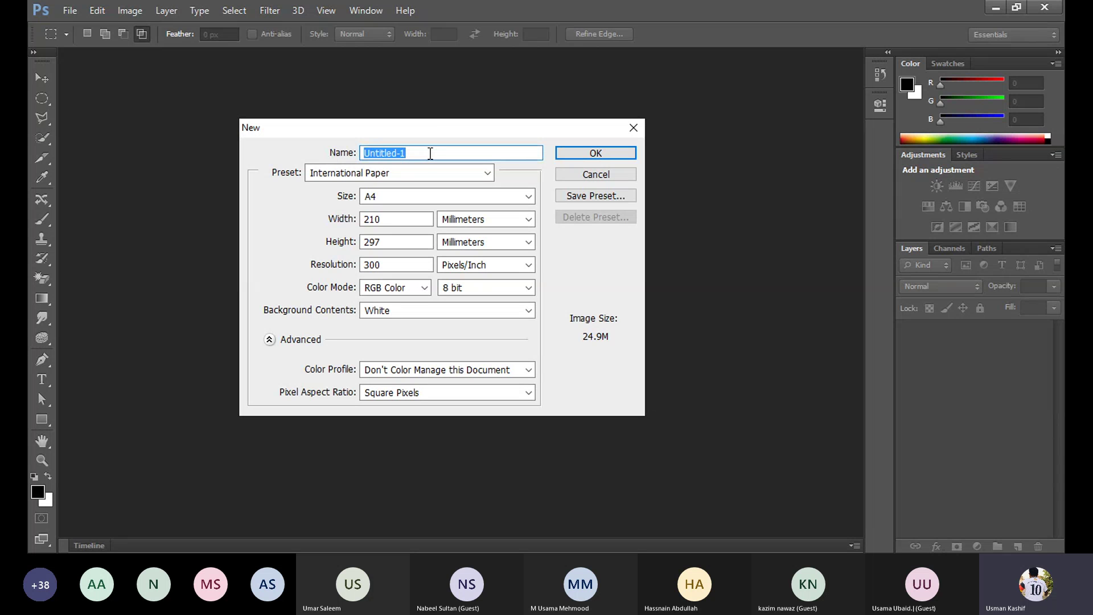
pyautogui.click(385, 195)
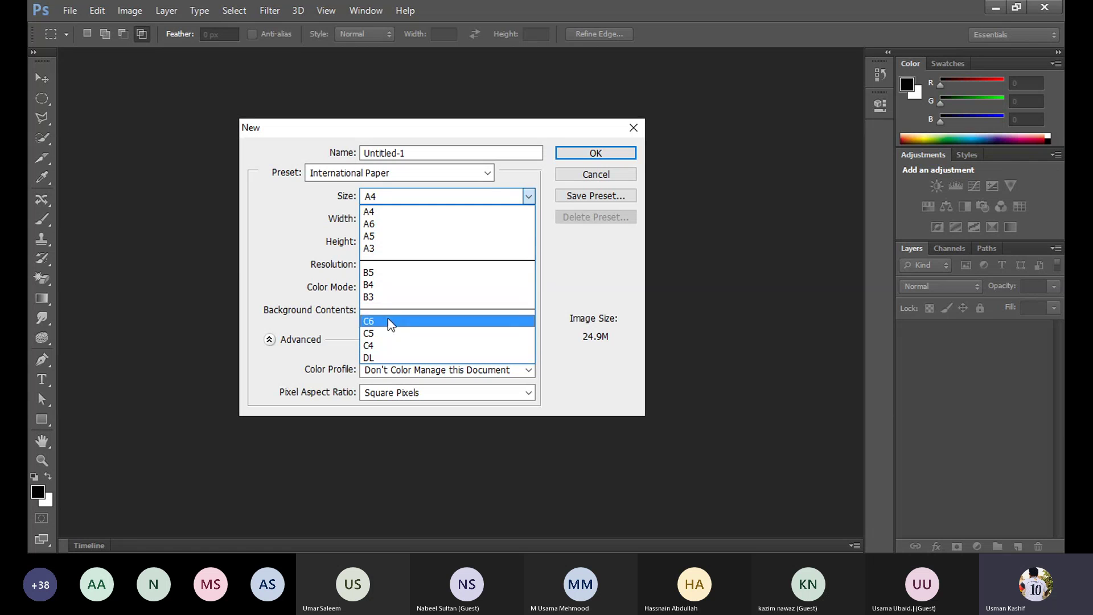
pyautogui.click(392, 291)
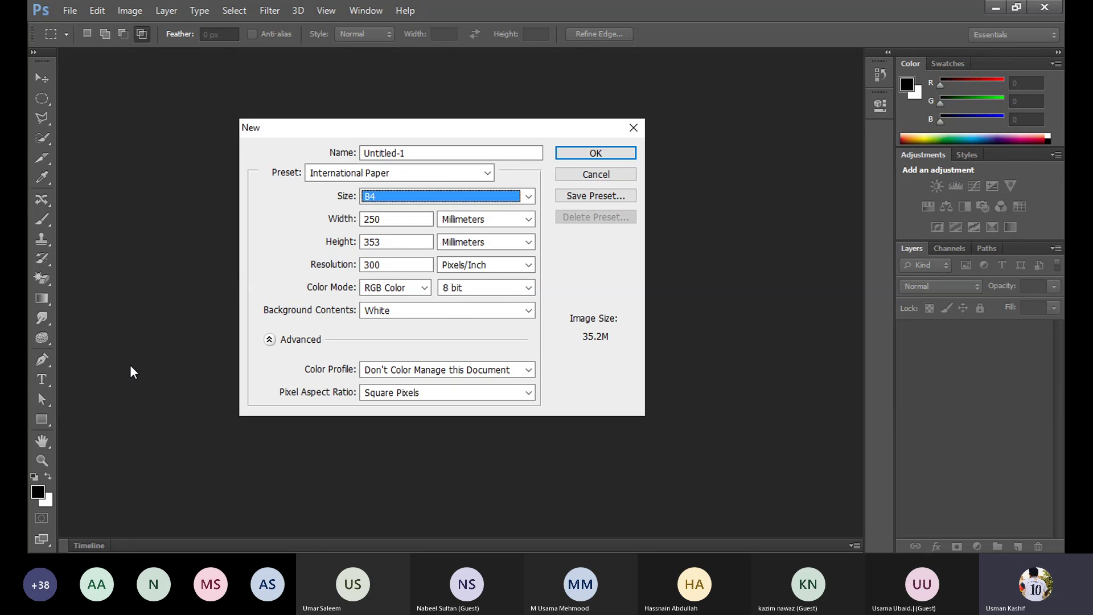
# Step: Try the Default Photoshop Size preset for the new document, and switch the preset to U.S. Paper
pyautogui.click(418, 179)
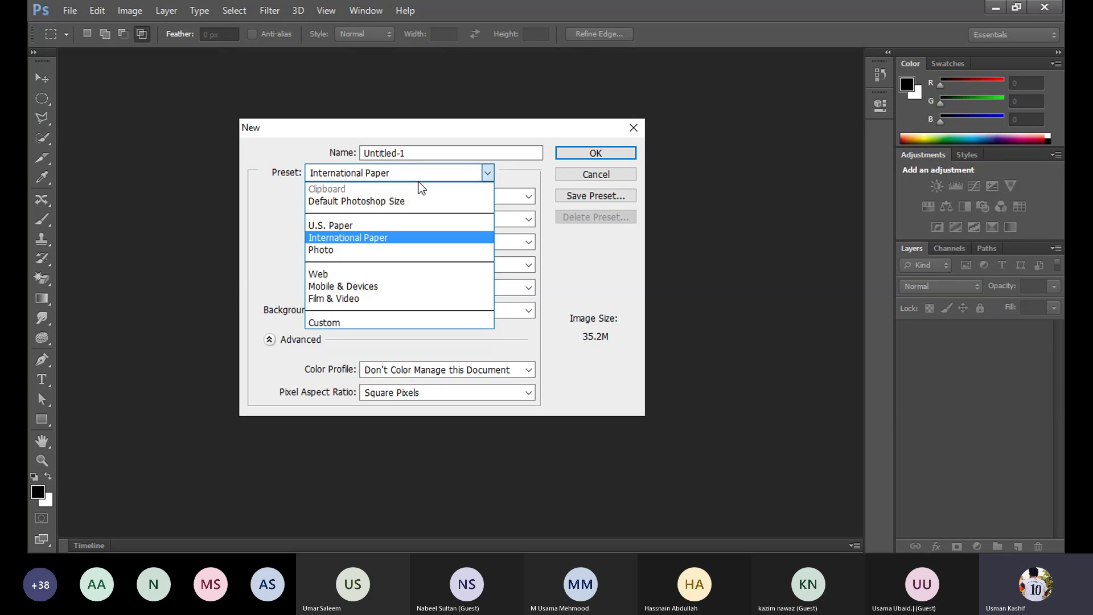
pyautogui.click(403, 201)
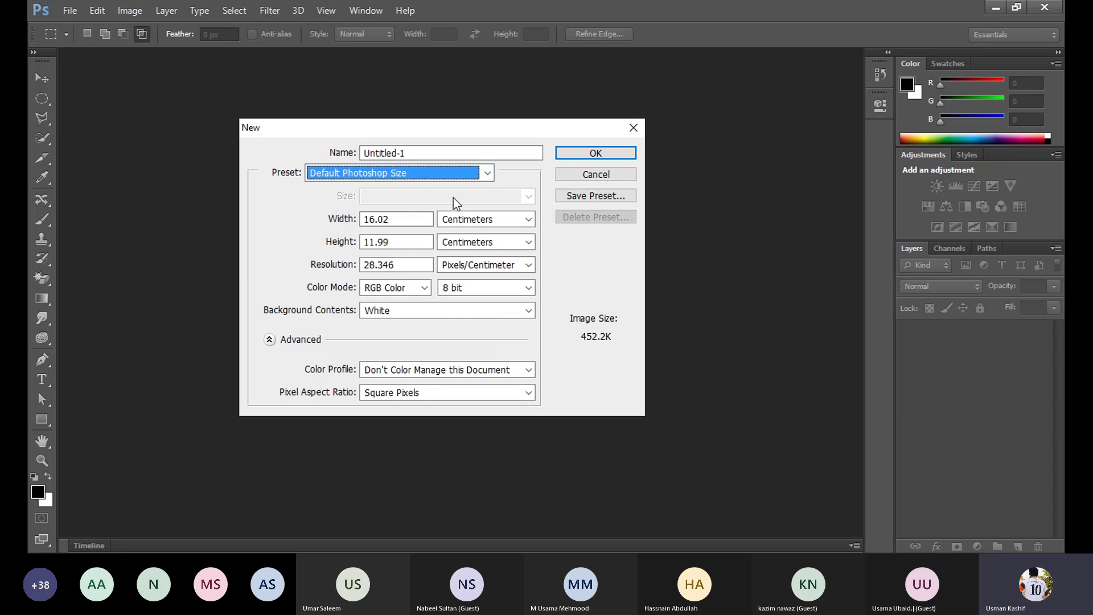
pyautogui.click(361, 171)
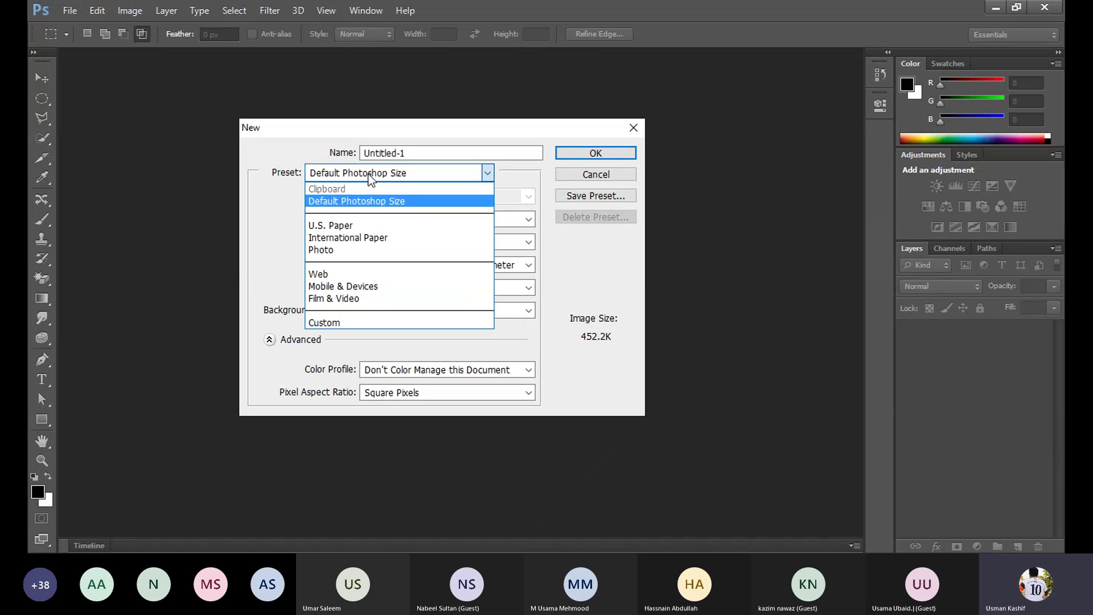
pyautogui.click(353, 226)
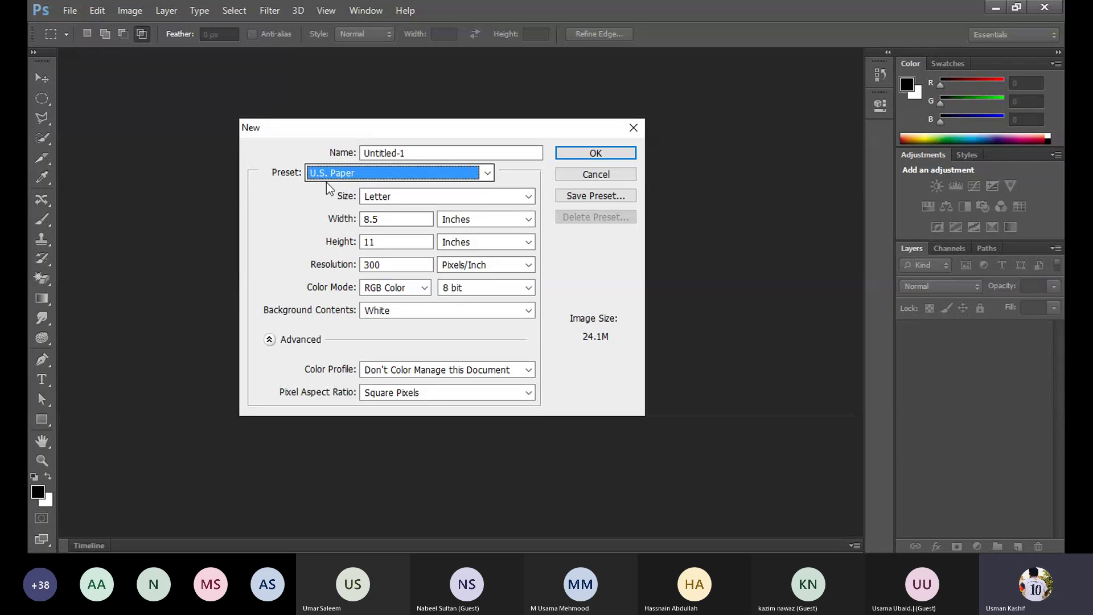
# Step: Try the Legal and Tabloid paper sizes within the U.S. Paper preset
pyautogui.click(390, 200)
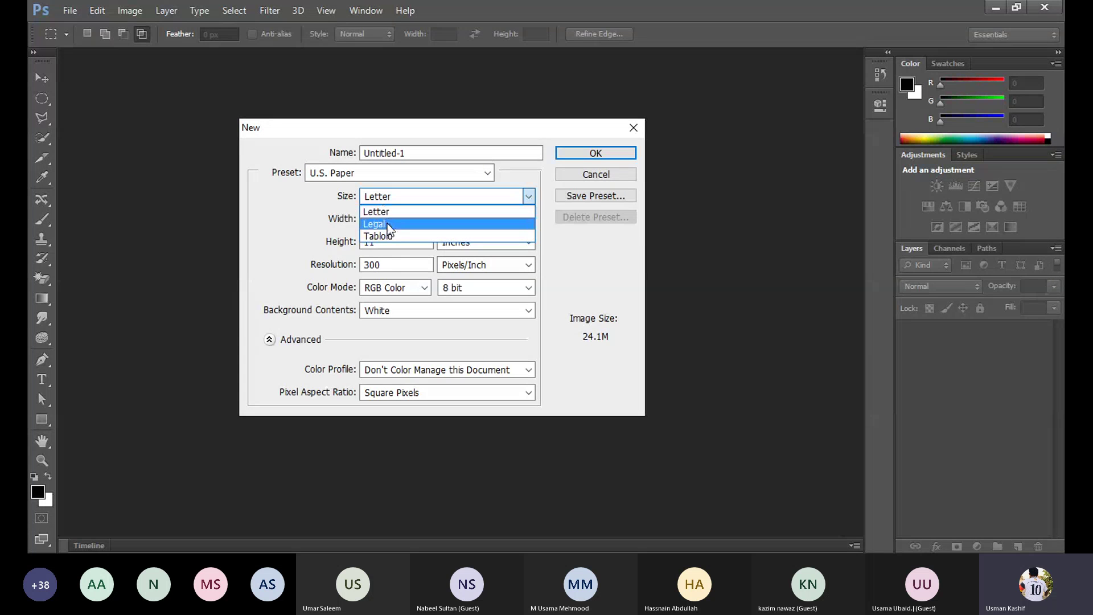
pyautogui.click(387, 223)
pyautogui.click(409, 199)
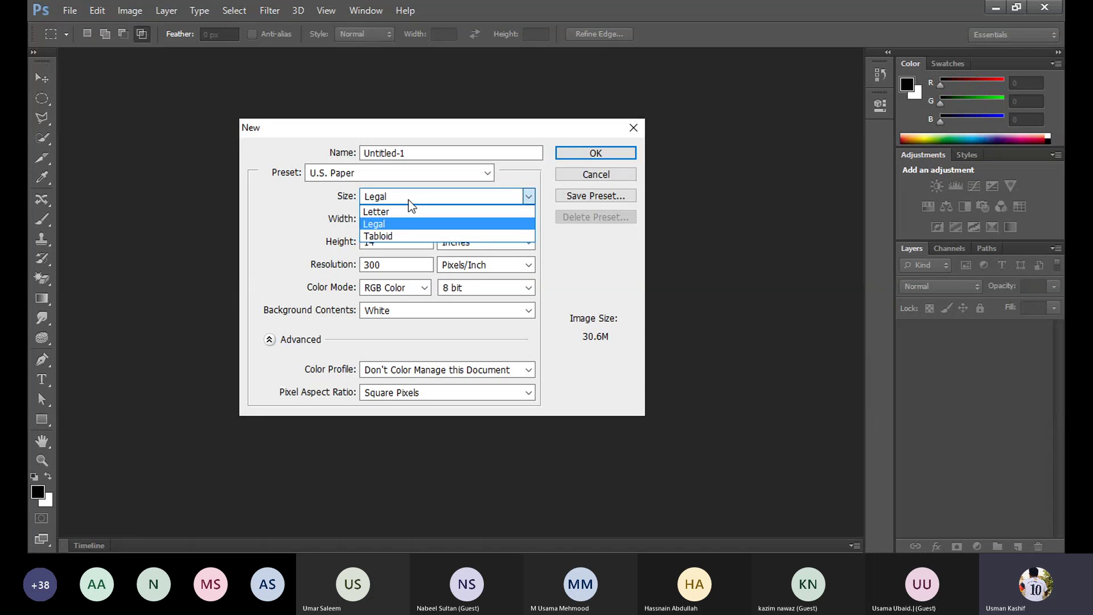
pyautogui.click(392, 236)
# Step: Switch the new document's preset to Photo and review its landscape and portrait sizes
pyautogui.click(351, 173)
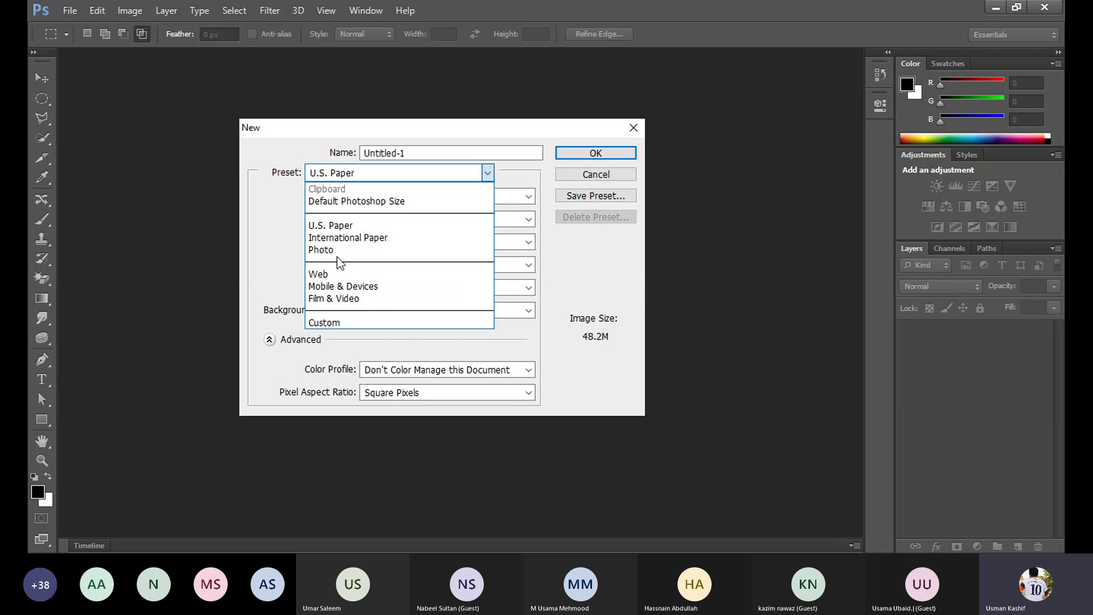
pyautogui.click(346, 254)
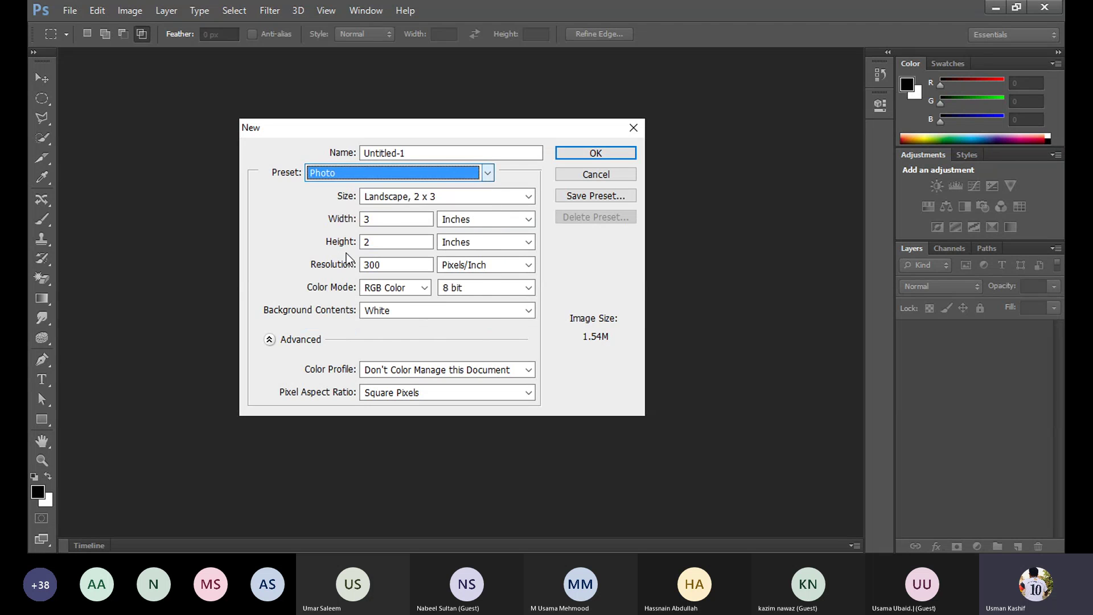
pyautogui.click(462, 201)
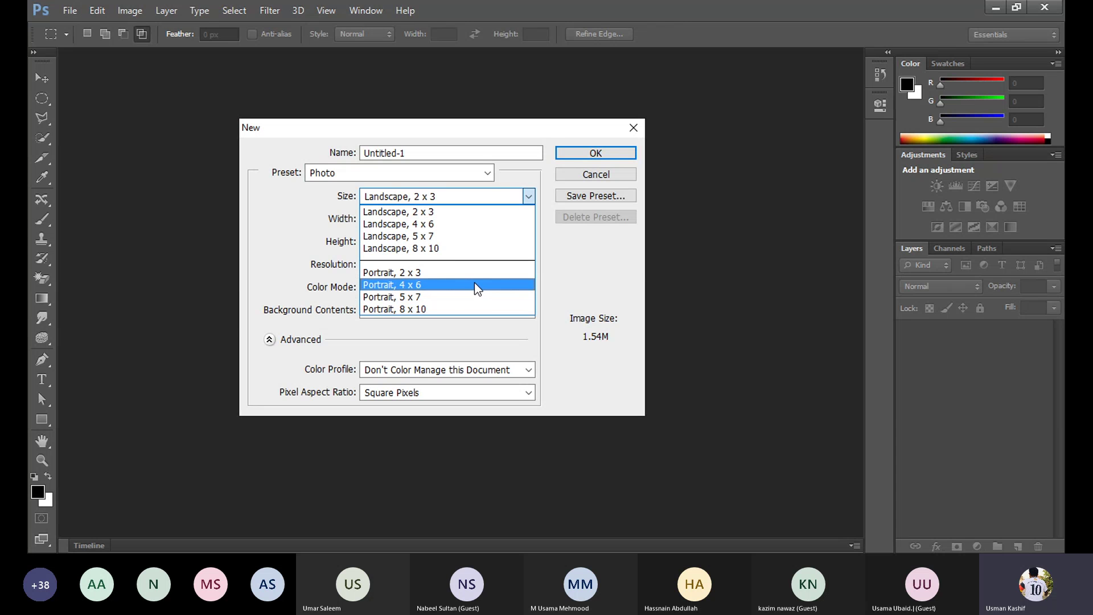
pyautogui.click(278, 231)
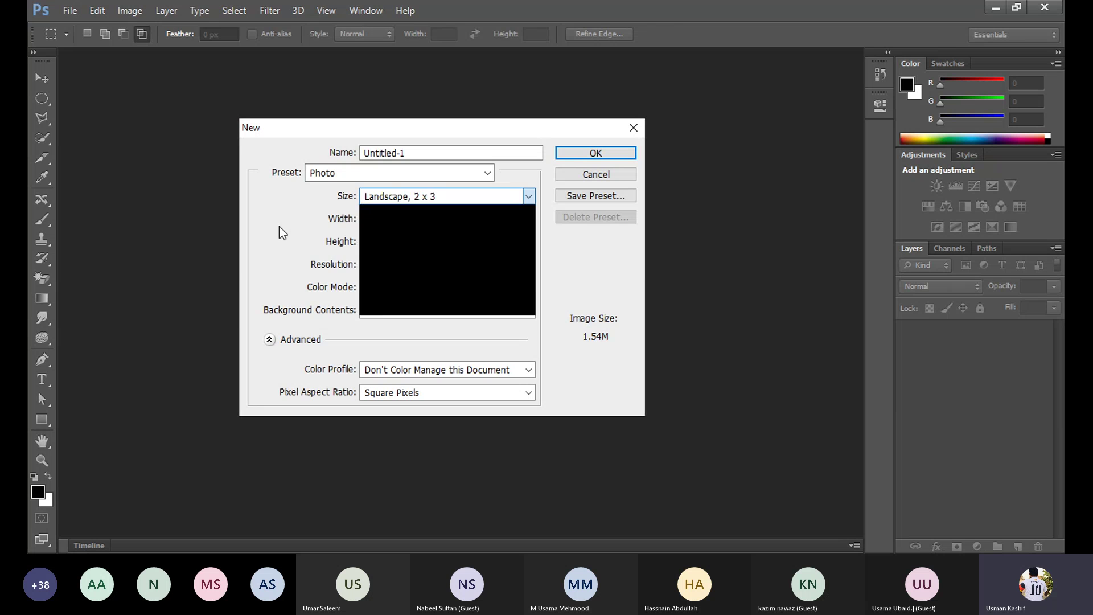
# Step: Set the new document's preset to Web and review its list of sizes, keeping 800 x 600
pyautogui.click(376, 174)
pyautogui.click(376, 275)
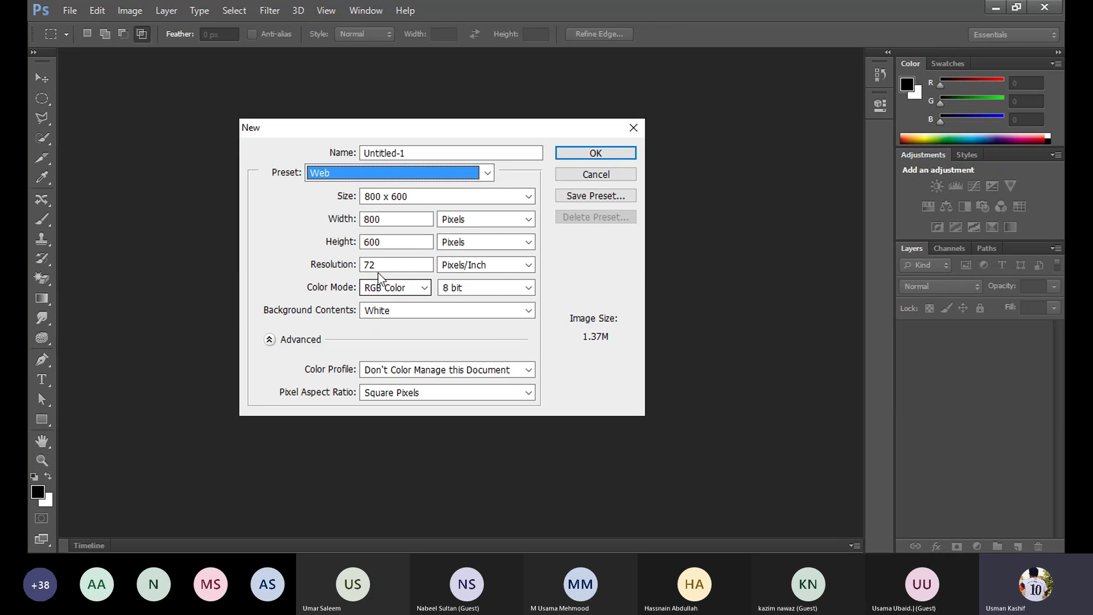
pyautogui.click(432, 196)
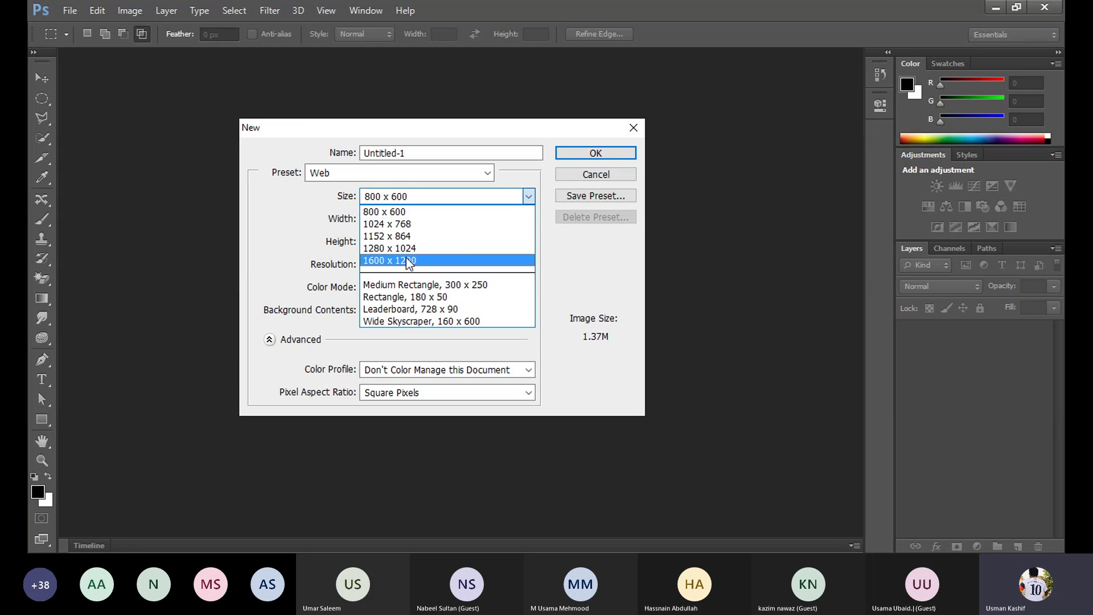
pyautogui.click(266, 243)
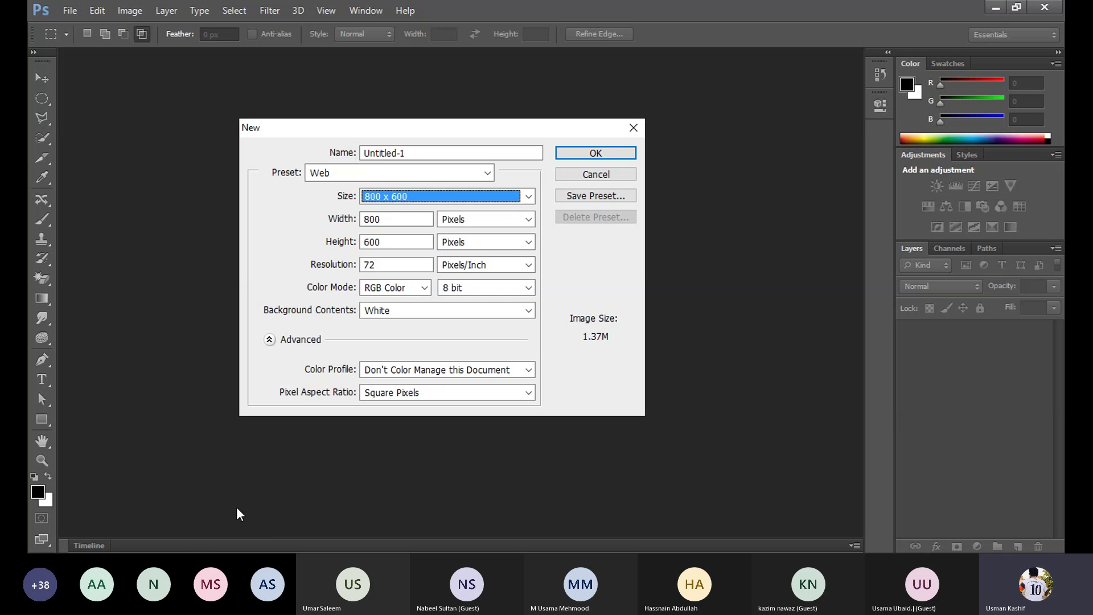
# Step: Switch to the blank Word document, enlarge the font size to 18 and write "6 by 4."
pyautogui.hotkey('alt', 'Tab')
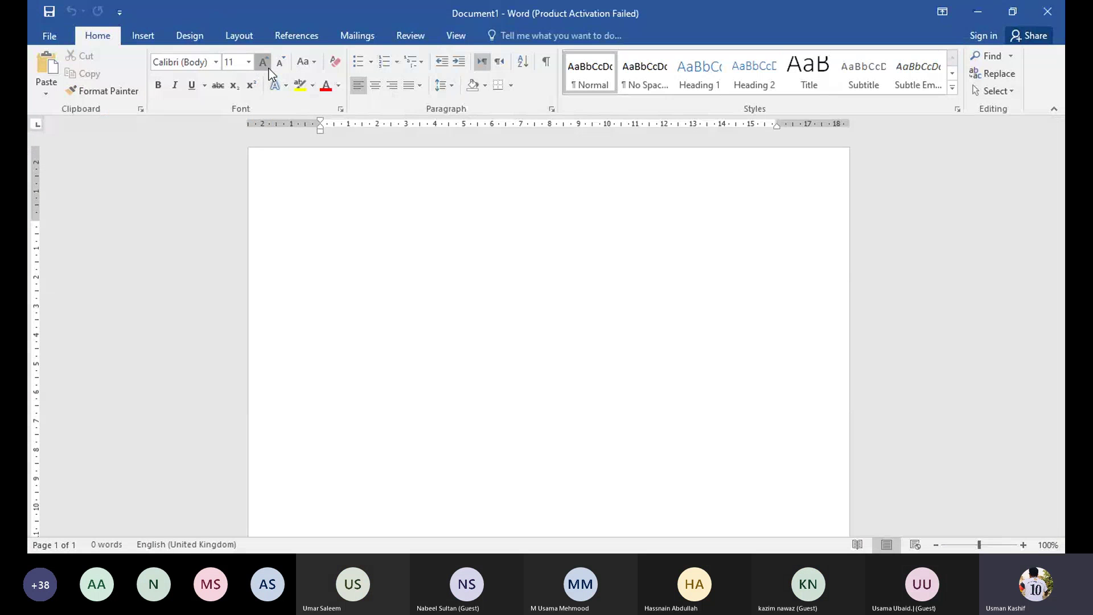
pyautogui.click(266, 65)
pyautogui.click(266, 65)
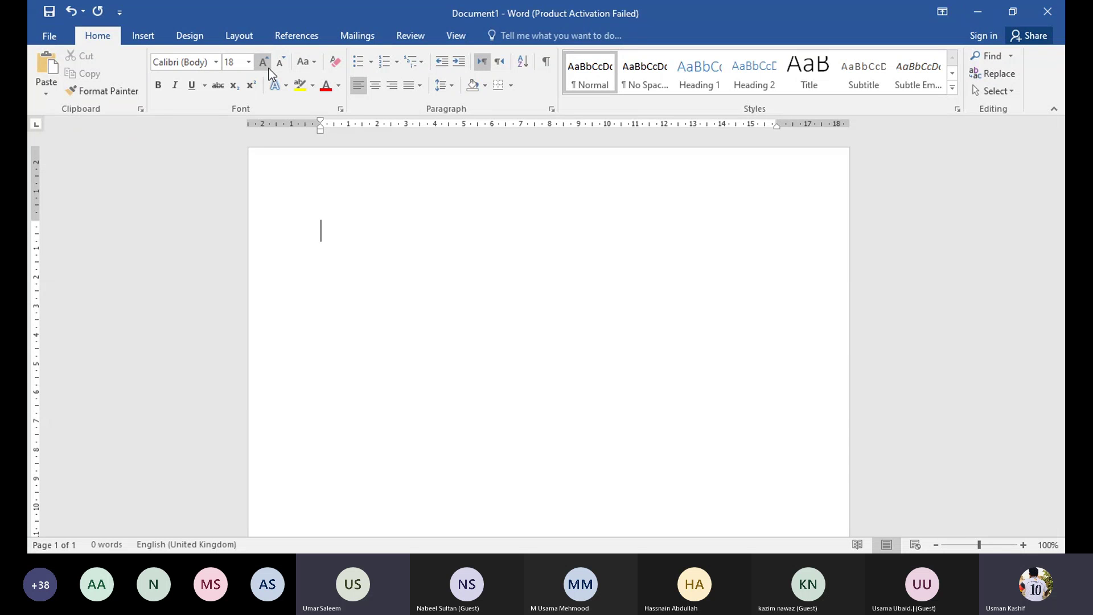
pyautogui.write('6 by 4.')
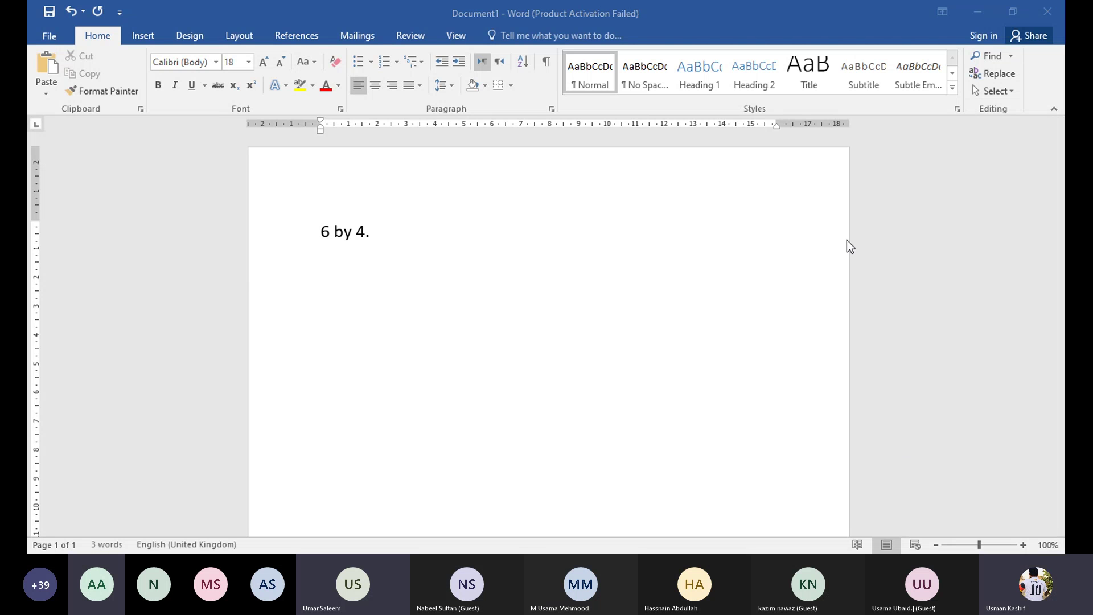
# Step: Add the size "3.5 x 2" on a new line below "6 by 4."
pyautogui.click(445, 234)
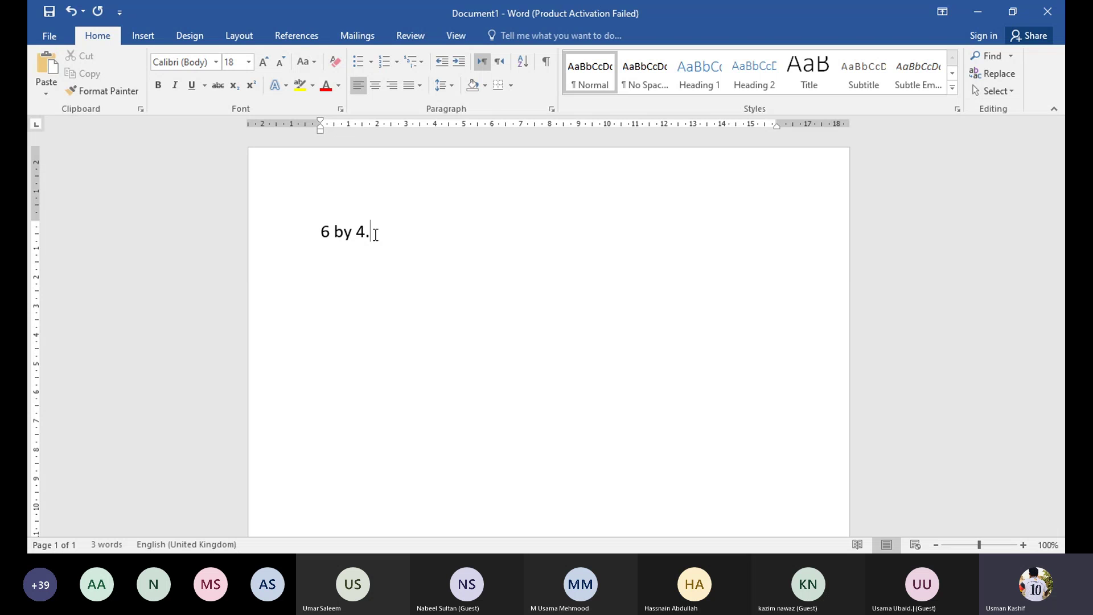
pyautogui.press('Return')
pyautogui.write('3.5 x 2')
pyautogui.press('Left')
pyautogui.press('Left')
pyautogui.press('Left')
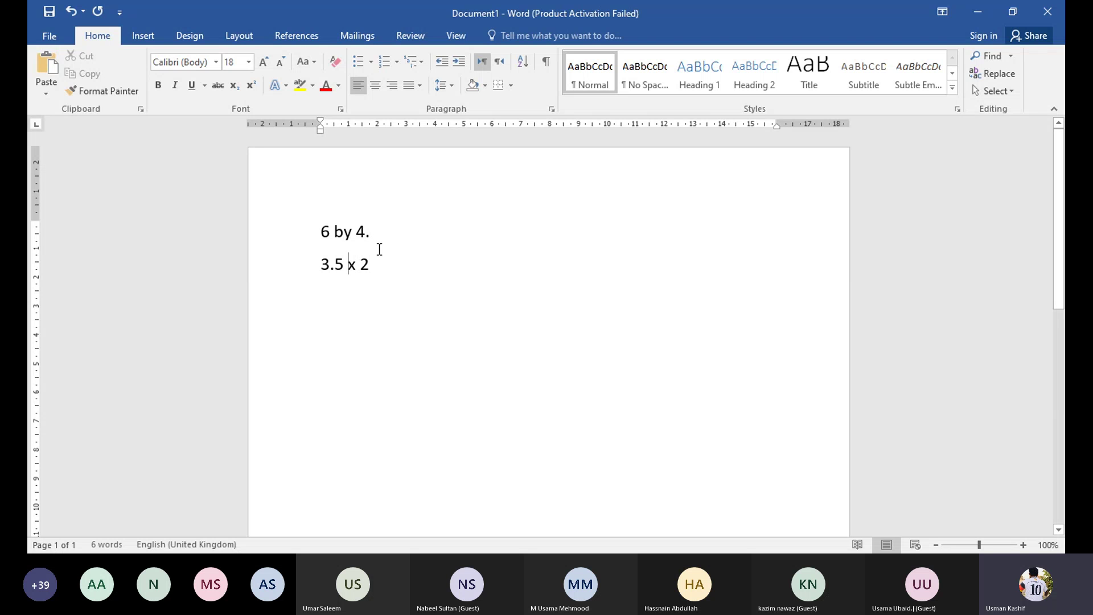
# Step: Leave an empty line below "3.5 x 2" and write "Width = 1200px"
pyautogui.click(395, 272)
pyautogui.press('Return')
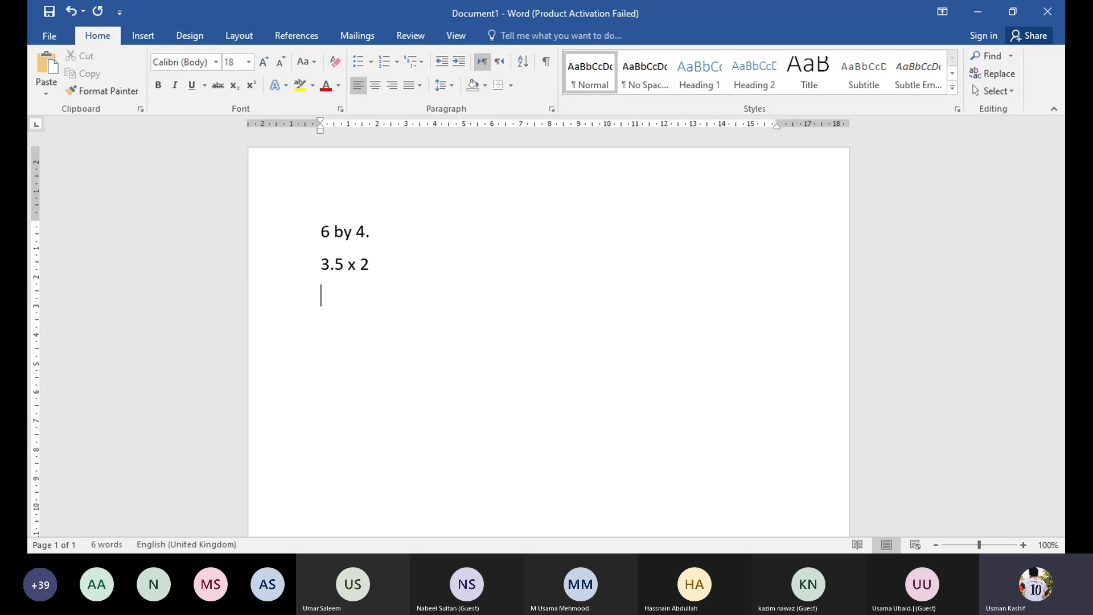
pyautogui.press('Return')
pyautogui.write('widht')
pyautogui.press('BackSpace')
pyautogui.press('BackSpace')
pyautogui.write('t')
pyautogui.write('= 12-')
pyautogui.press('BackSpace')
pyautogui.write('00px')
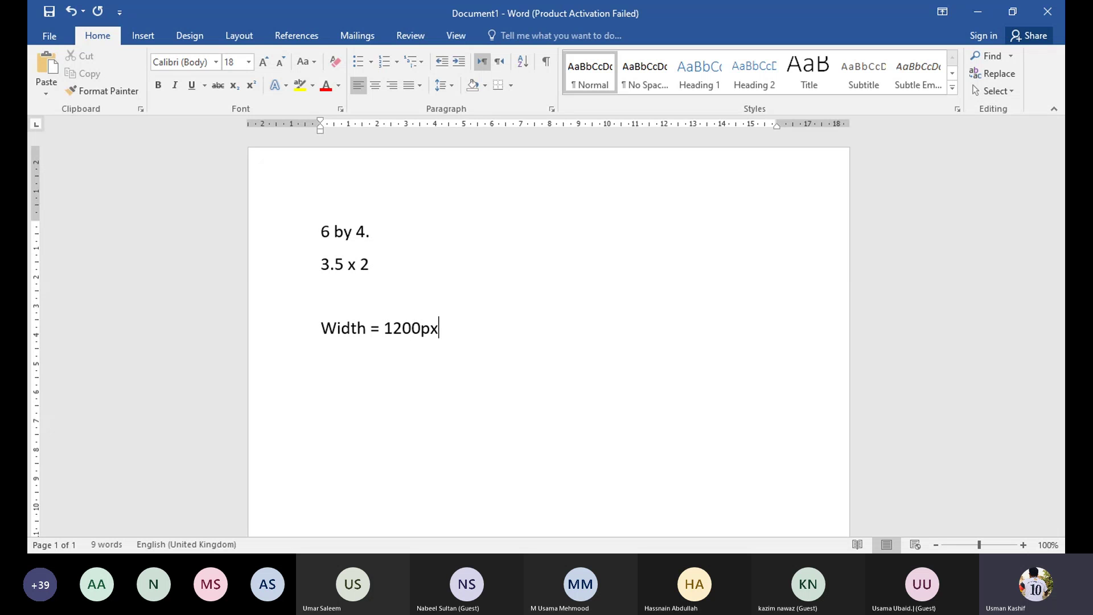
# Step: Add the line "Height = 600 px" below the width line
pyautogui.press('Return')
pyautogui.write('height ')
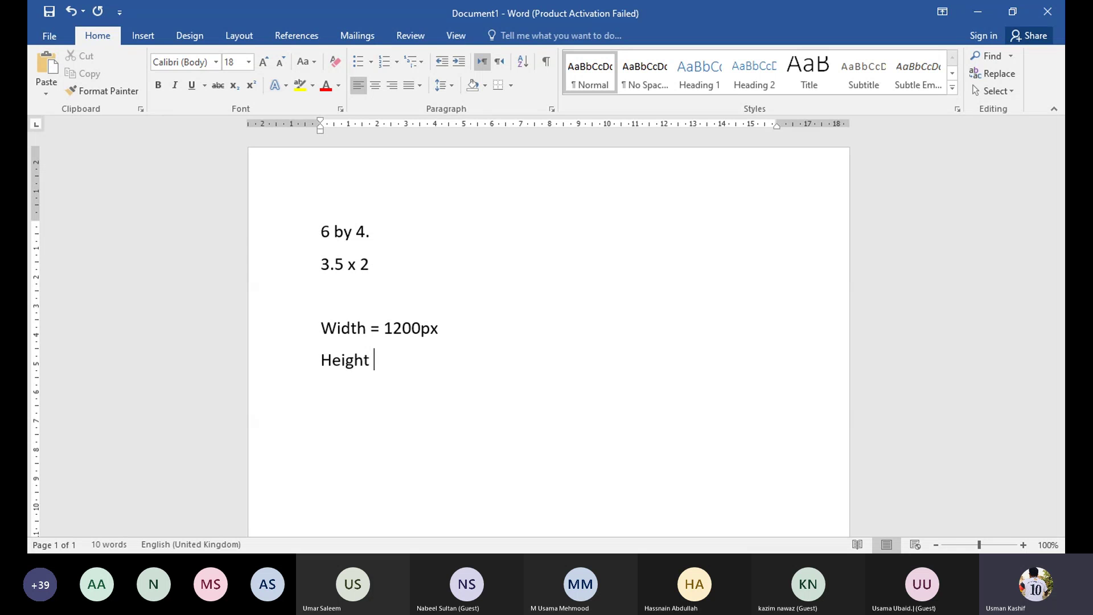
pyautogui.write('= 600 px')
# Step: Highlight the "6 by 4." and "3.5 x 2" lines in turn to compare how the two sizes are written
pyautogui.click(437, 244)
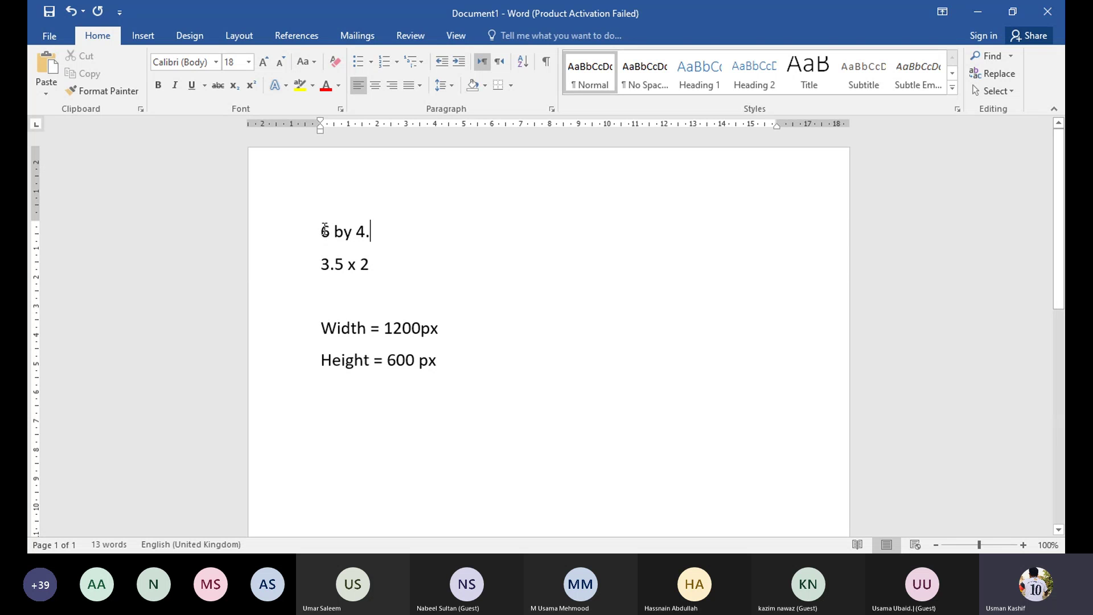
pyautogui.moveTo(324, 230); pyautogui.dragTo(370, 230)
pyautogui.moveTo(320, 263); pyautogui.dragTo(373, 271)
pyautogui.moveTo(320, 230); pyautogui.dragTo(371, 230)
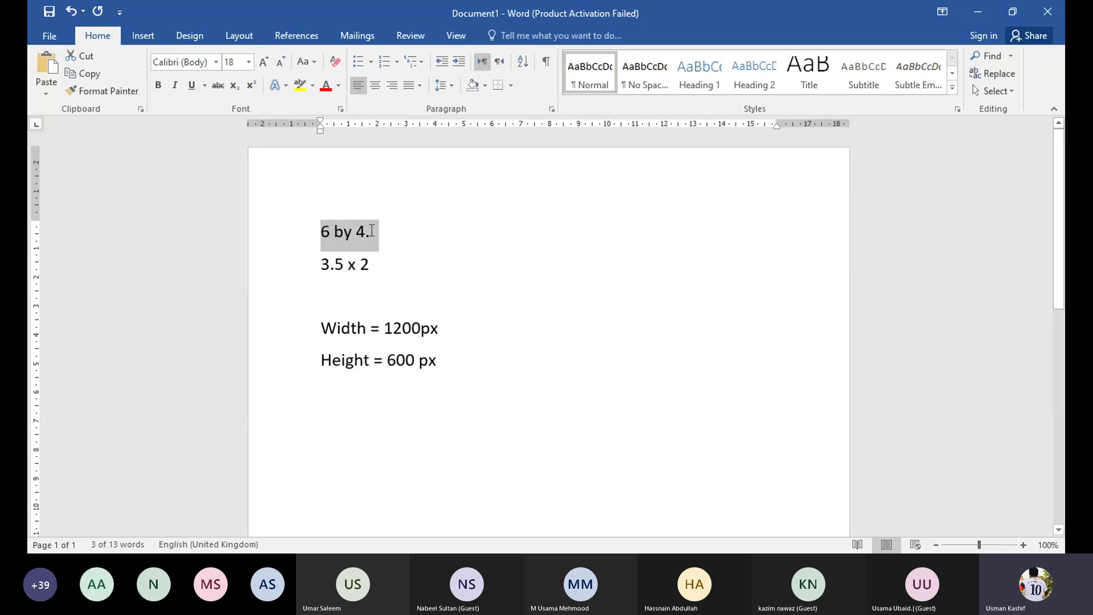
pyautogui.moveTo(320, 261); pyautogui.dragTo(366, 270)
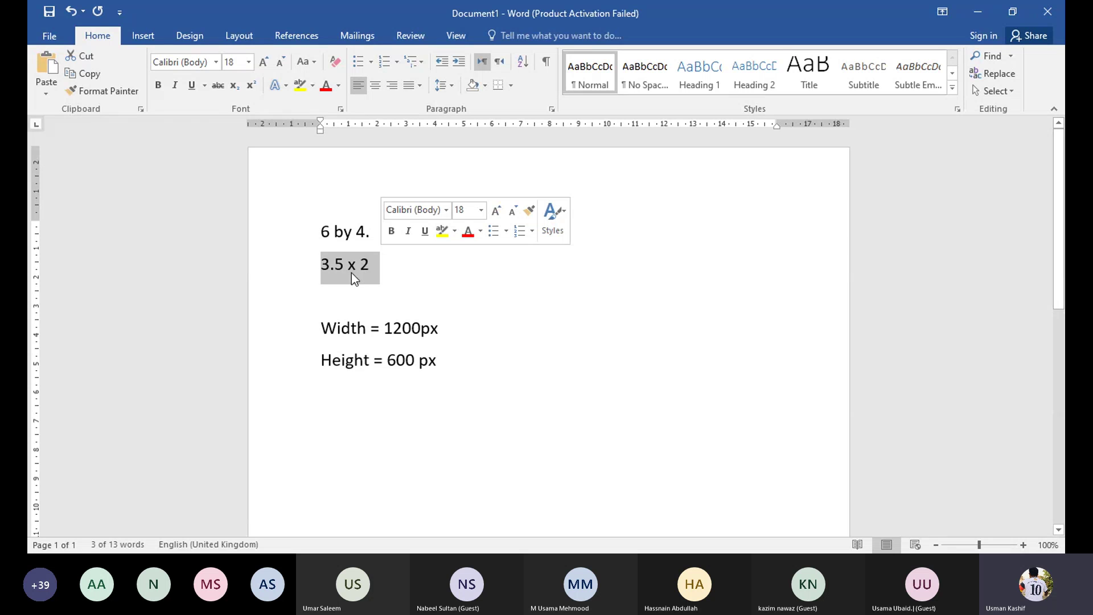
pyautogui.click(390, 272)
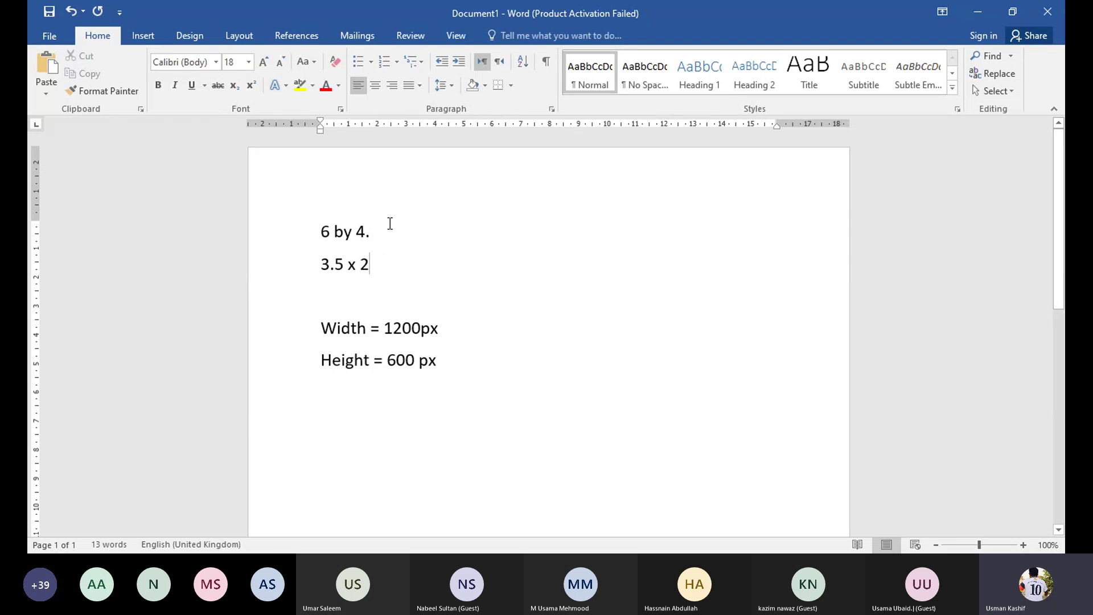
pyautogui.moveTo(323, 233)
pyautogui.mouseDown()
pyautogui.moveTo(331, 233)
pyautogui.moveTo(323, 236)
pyautogui.mouseUp()
pyautogui.click(330, 234)
# Step: Add "Width = 6" and "height = 4", separated by tabs, after "6 by 4." on the first line
pyautogui.click(405, 236)
pyautogui.press('Tab')
pyautogui.write('widh')
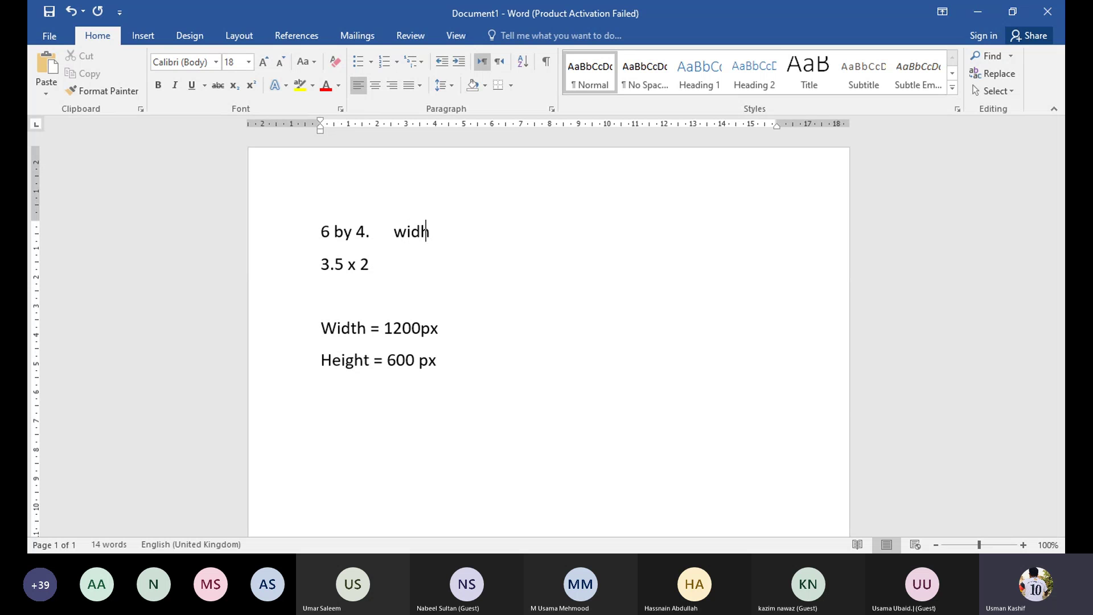
pyautogui.press('BackSpace')
pyautogui.write('th = 6')
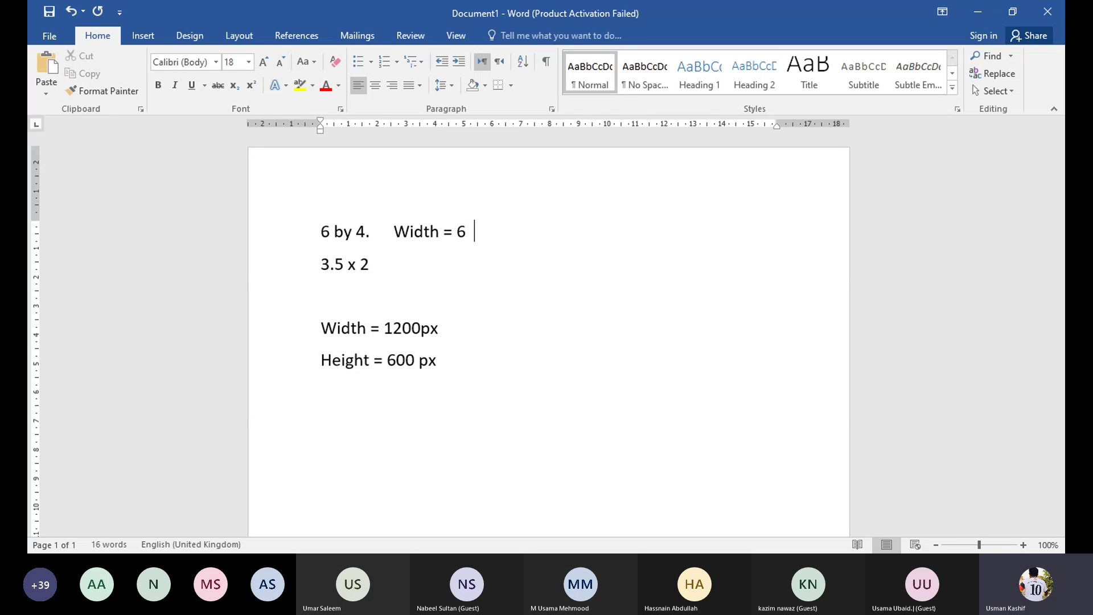
pyautogui.press('Tab')
pyautogui.write('height = 4')
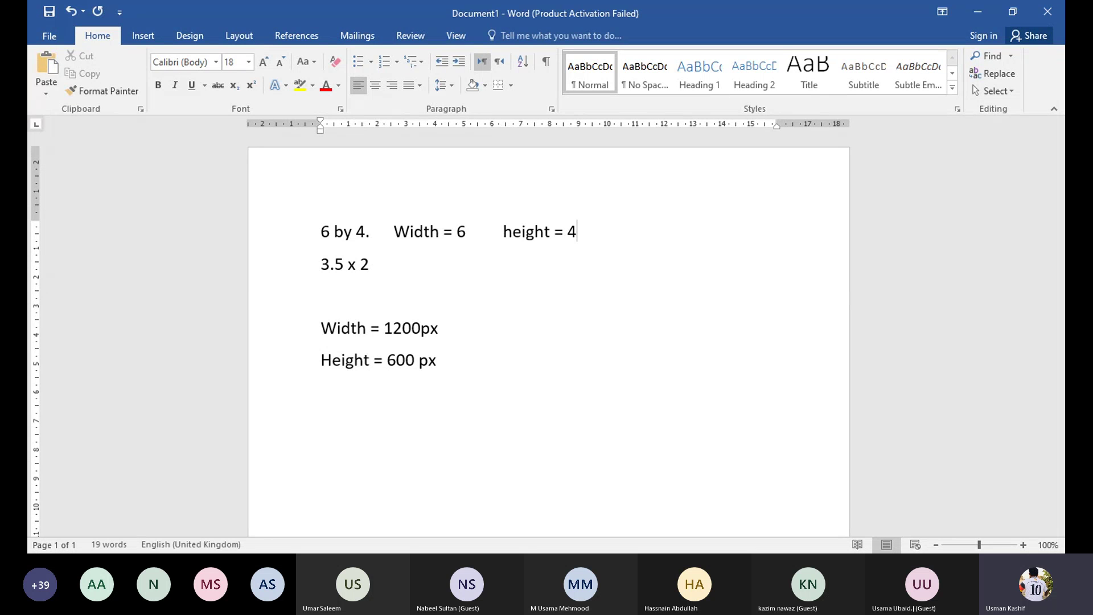
# Step: Add "width= 3.5" and "height = 2", separated by tabs, after "3.5 x 2" on the second line
pyautogui.click(371, 264)
pyautogui.press('Tab')
pyautogui.write('widht')
pyautogui.press('BackSpace')
pyautogui.press('BackSpace')
pyautogui.press('BackSpace')
pyautogui.write('th= 3.5')
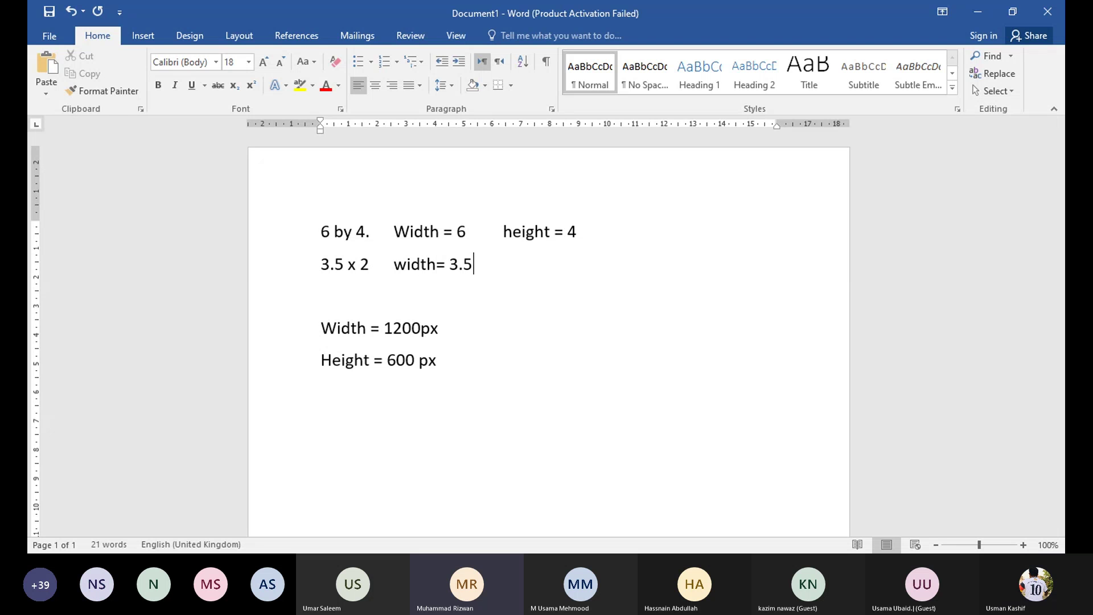
pyautogui.press('Tab')
pyautogui.write('height ')
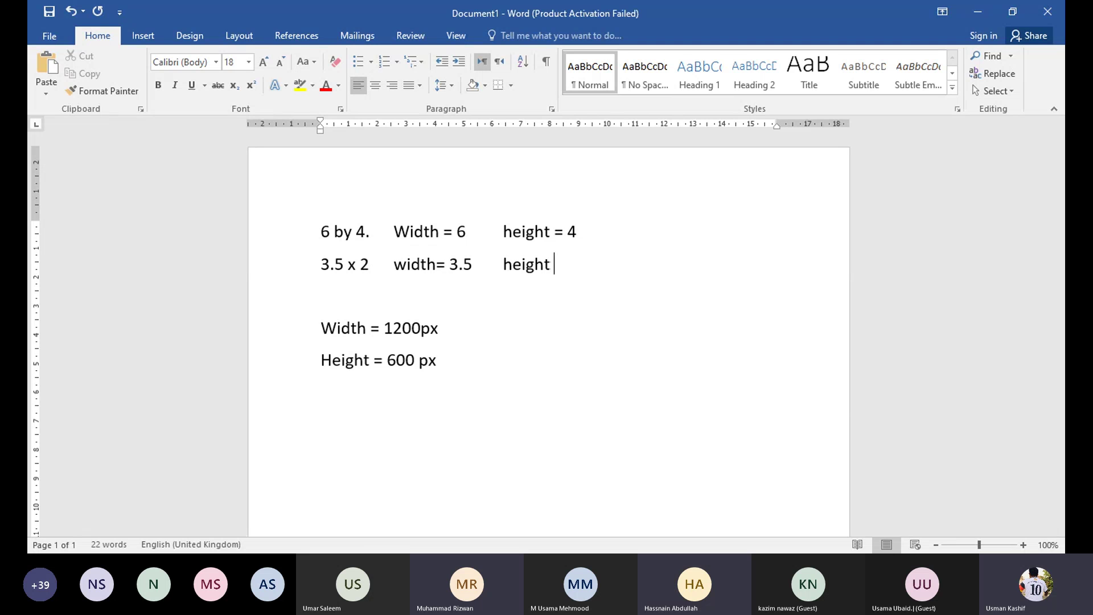
pyautogui.write('= 2')
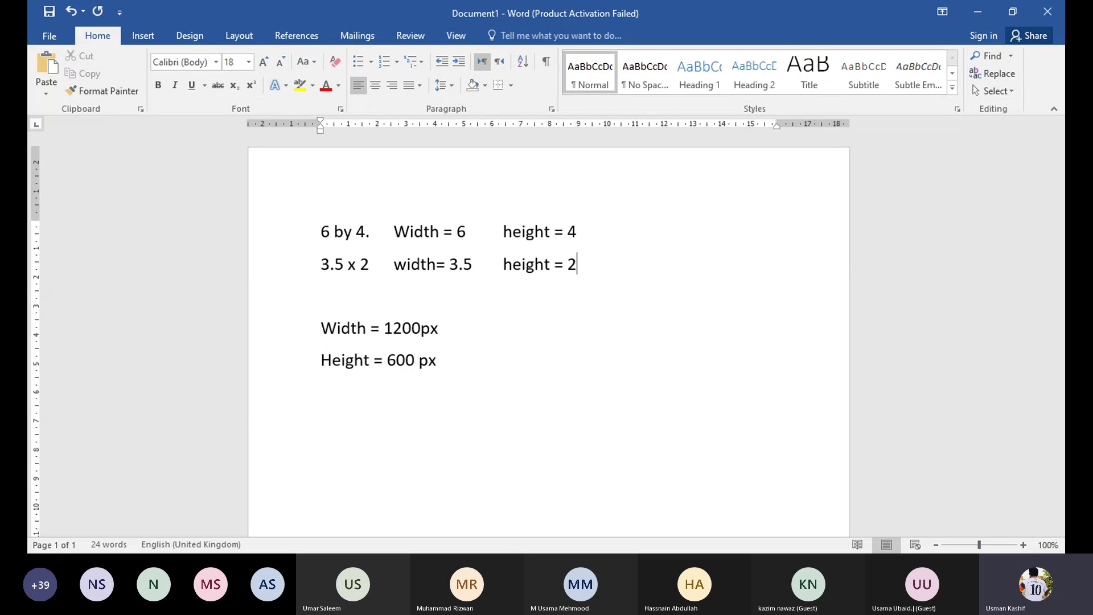
# Step: Leave an empty line and add "12.5 x 7" with tabbed "width = 12.5" and "height = 7", followed by blank lines
pyautogui.press('Return')
pyautogui.press('Return')
pyautogui.write('12.5')
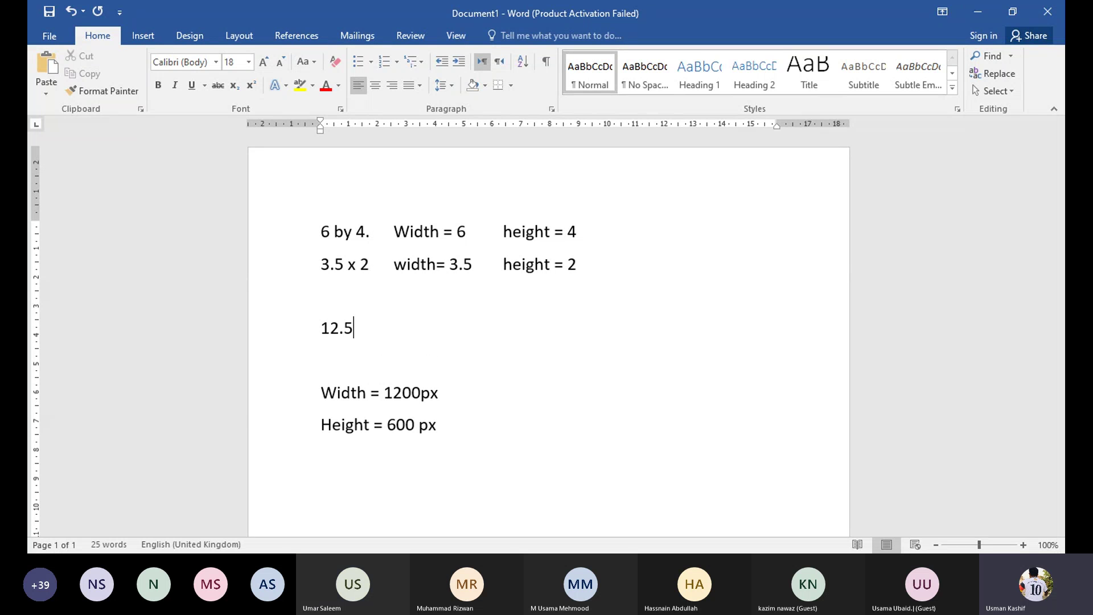
pyautogui.write(' x 7\twidht')
pyautogui.press('BackSpace')
pyautogui.press('BackSpace')
pyautogui.write('th =')
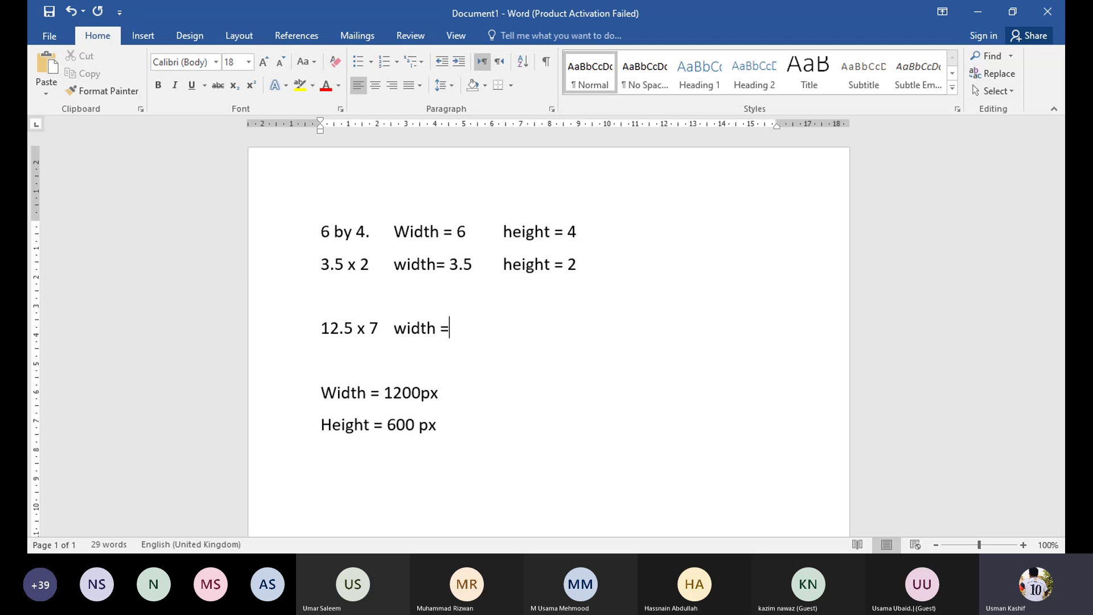
pyautogui.write(' 12.5')
pyautogui.press('Tab')
pyautogui.write('height ')
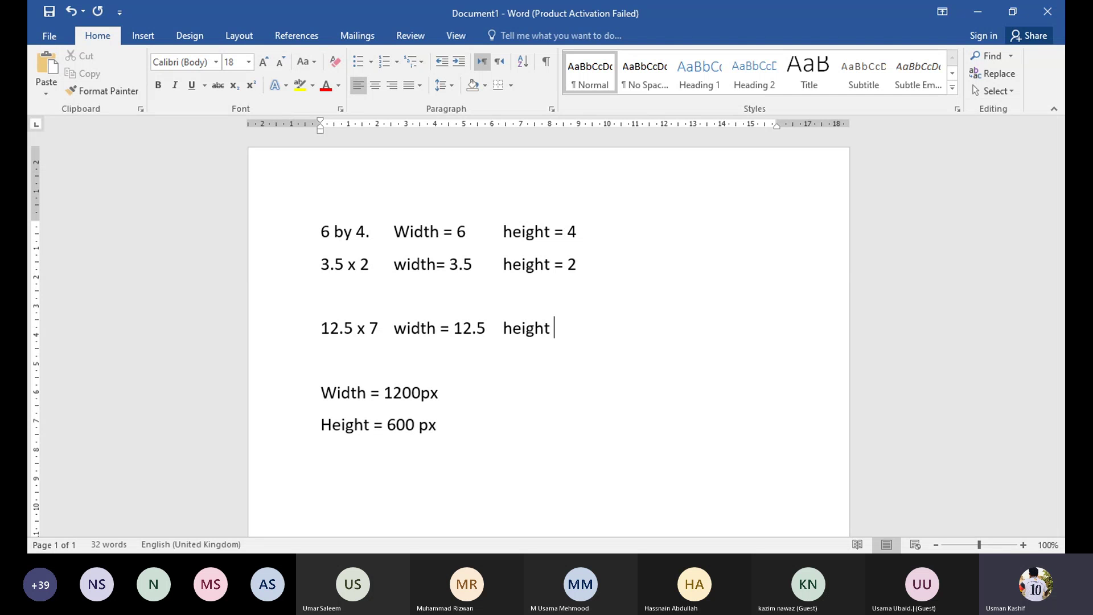
pyautogui.write('= 7')
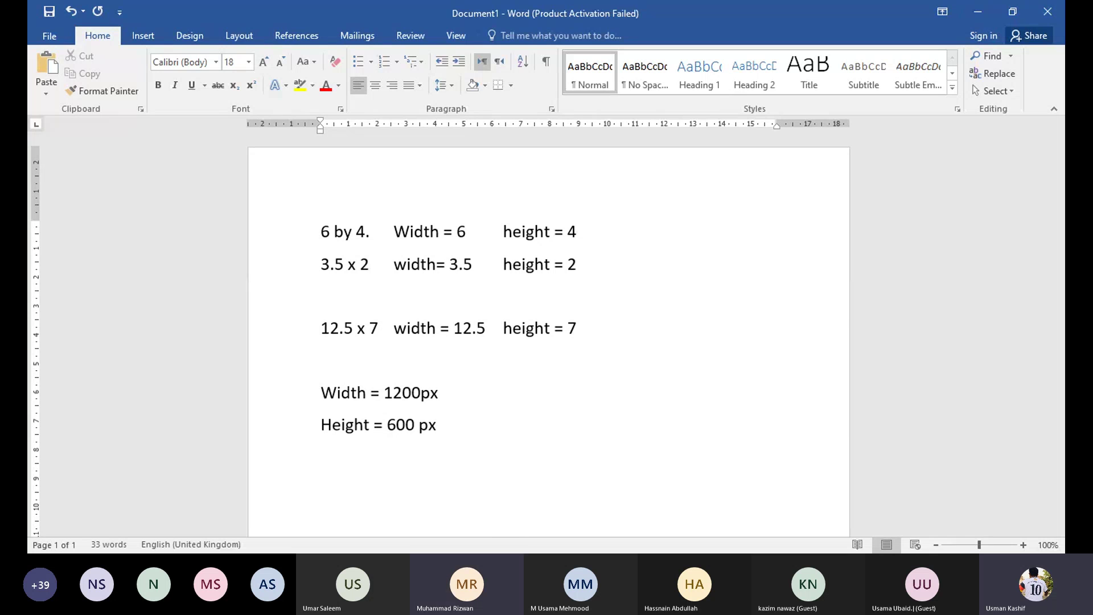
pyautogui.press('Return')
pyautogui.press('Return')
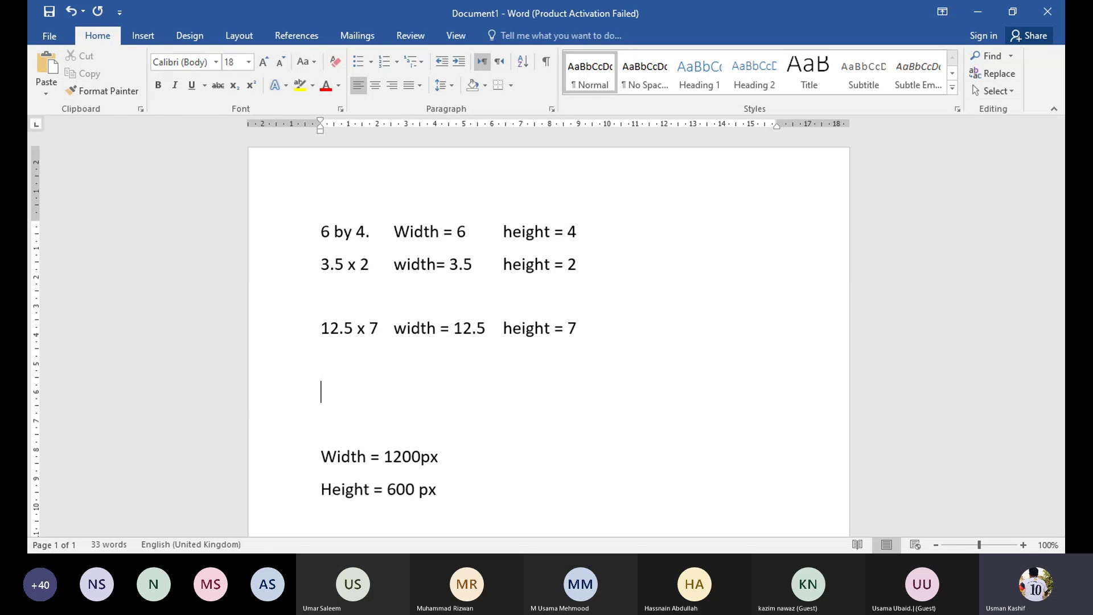
# Step: Delete the "6 by 4.", "3.5 x 2" and "12.5 x 7" lines with their width and height notes
pyautogui.press('Up')
pyautogui.press('Up')
pyautogui.press('Up')
pyautogui.press('Up')
pyautogui.press('Up')
pyautogui.press('Down')
pyautogui.press('Down')
pyautogui.press('Down')
pyautogui.press('Down')
pyautogui.press('Up')
pyautogui.press('Up')
pyautogui.press('Up')
pyautogui.press('Up')
pyautogui.hotkey('shift', 'Down')
pyautogui.hotkey('shift', 'Down')
pyautogui.hotkey('shift', 'Down')
pyautogui.hotkey('shift', 'Down')
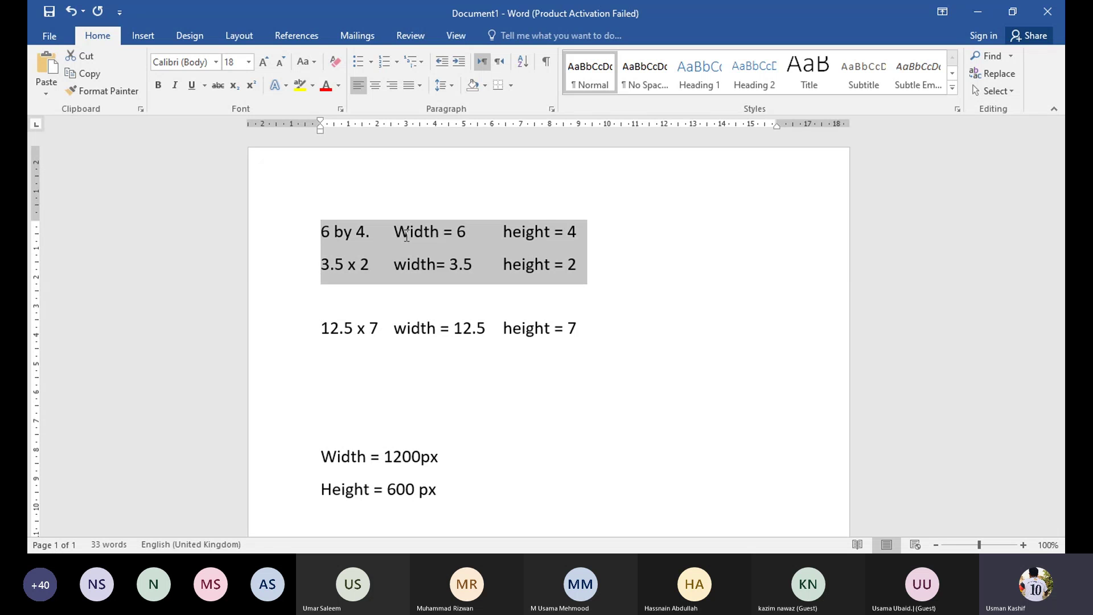
pyautogui.press('Delete')
# Step: Remove the empty lines above "Width = 1200px" so it starts the page
pyautogui.press('Down')
pyautogui.press('Down')
pyautogui.press('Down')
pyautogui.press('Down')
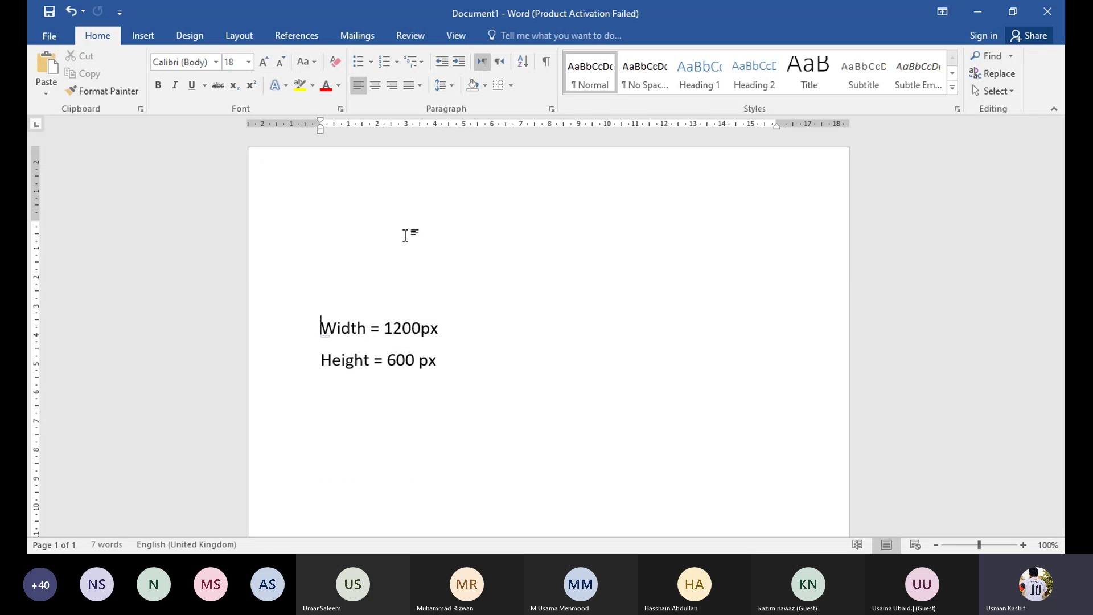
pyautogui.press('Up')
pyautogui.press('BackSpace')
pyautogui.press('BackSpace')
pyautogui.press('BackSpace')
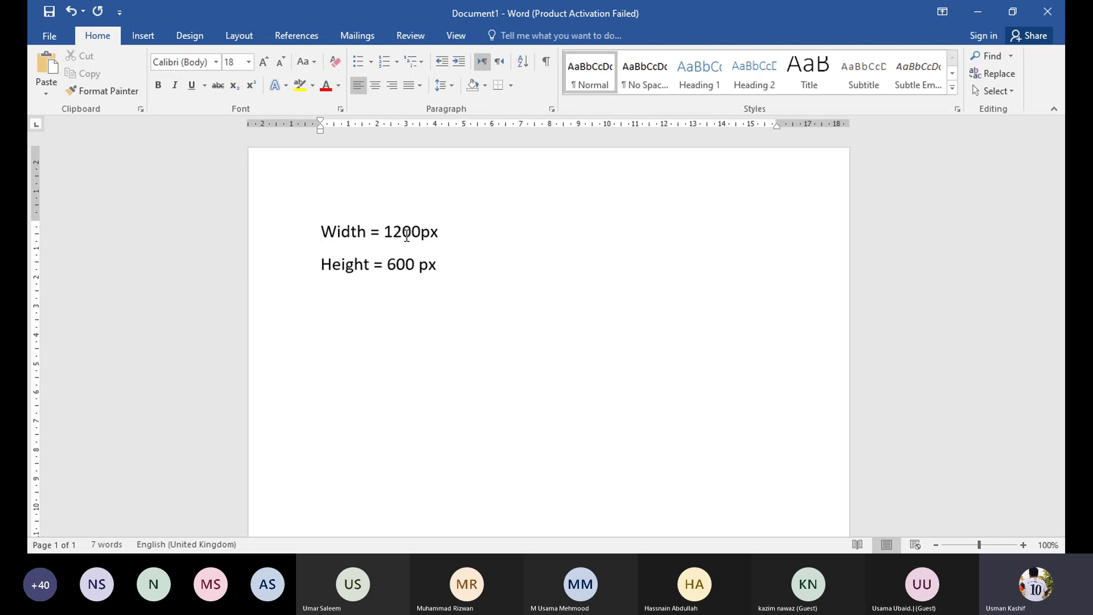
# Step: Add "(pixel)" directly after "600 px" at the end of the height line
pyautogui.press('Down')
pyautogui.press('Right')
pyautogui.press('Right')
pyautogui.press('Right')
pyautogui.press('Right')
pyautogui.press('Right')
pyautogui.press('Right')
pyautogui.press('Right')
pyautogui.press('Right')
pyautogui.press('Right')
pyautogui.press('Right')
pyautogui.press('Right')
pyautogui.press('Right')
pyautogui.press('Right')
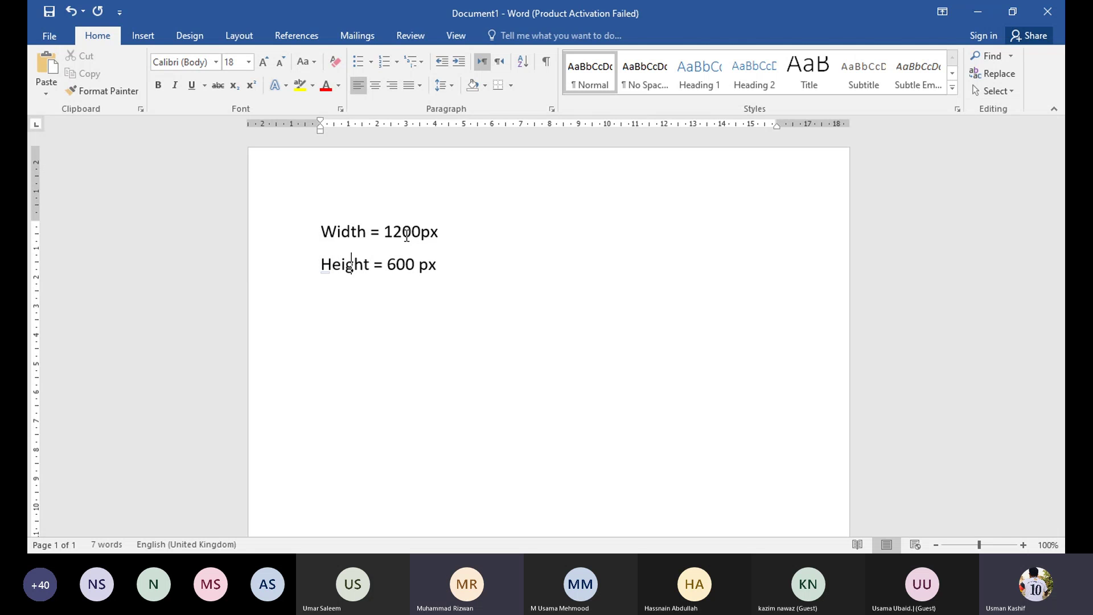
pyautogui.press('Right')
pyautogui.press('Right')
pyautogui.hotkey('shift', 'Left')
pyautogui.hotkey('shift', 'Left')
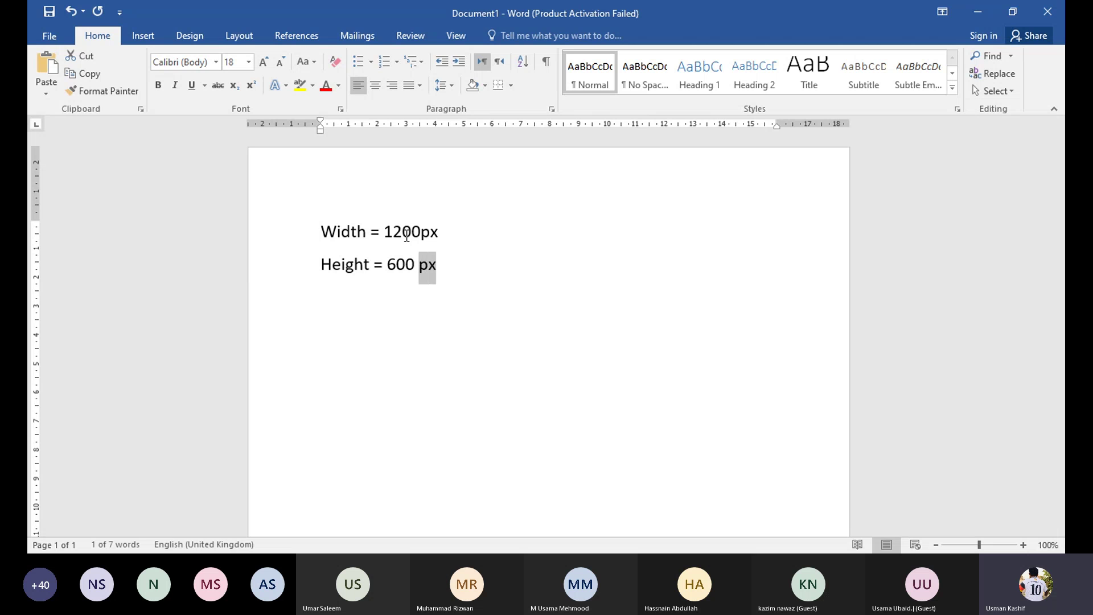
pyautogui.press('Right')
pyautogui.write('(pix')
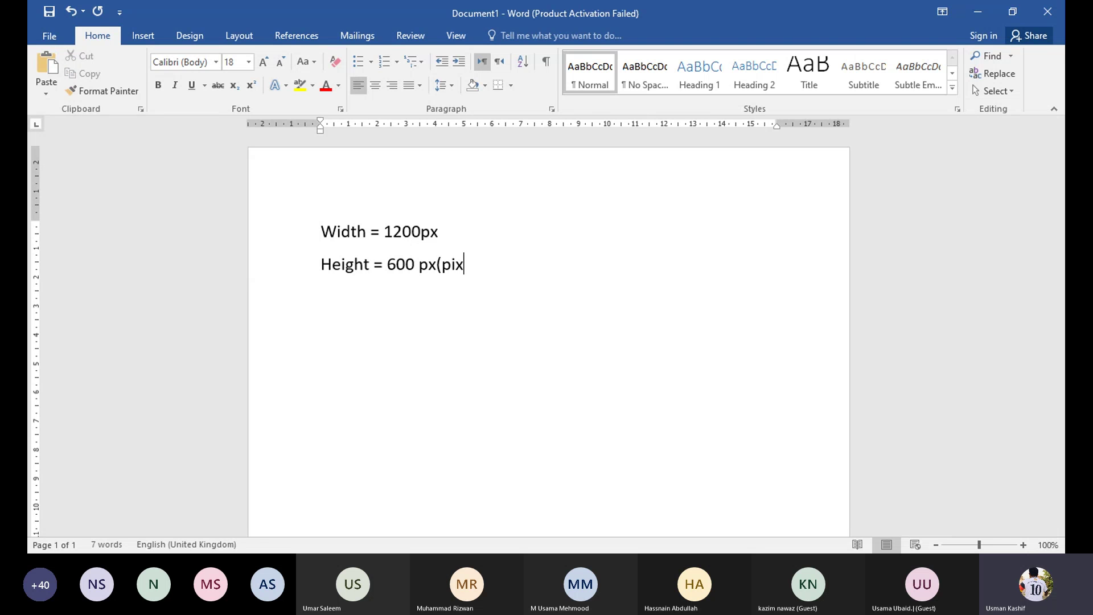
pyautogui.write('el)')
# Step: Replace all the document's text with the lines "10KG" and "10,000 Gram."
pyautogui.hotkey('ctrl', 'a')
pyautogui.write('10')
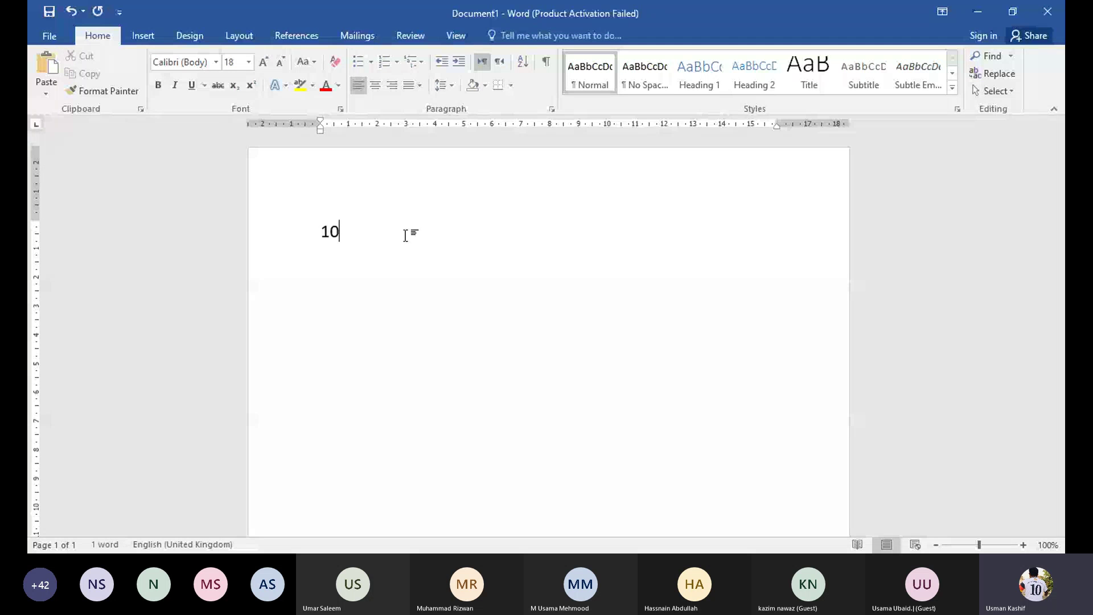
pyautogui.write('KG')
pyautogui.press('Return')
pyautogui.write('10')
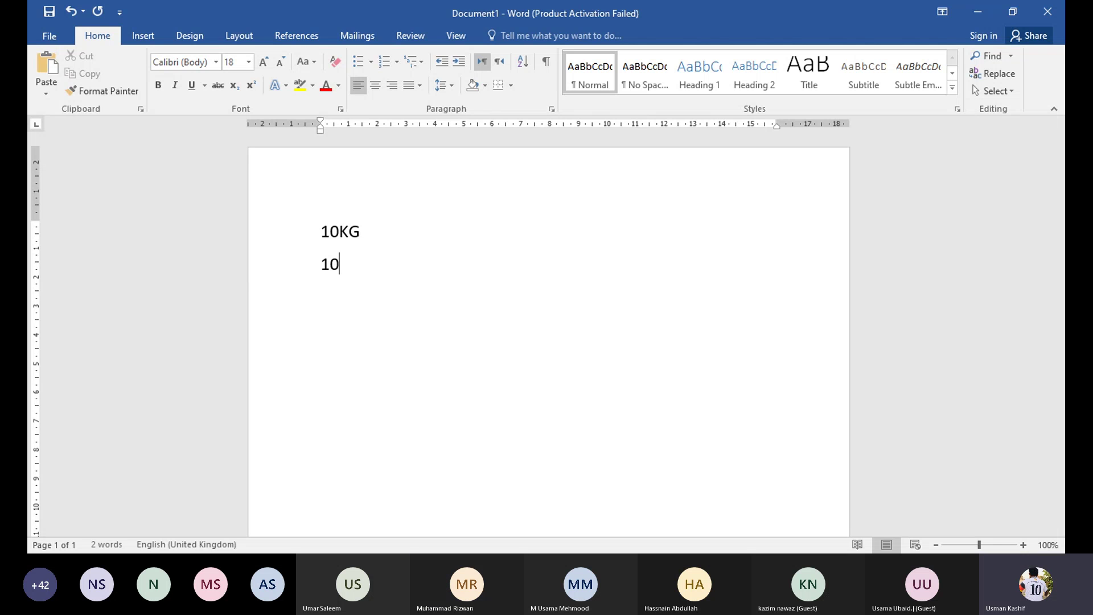
pyautogui.write(',000 ')
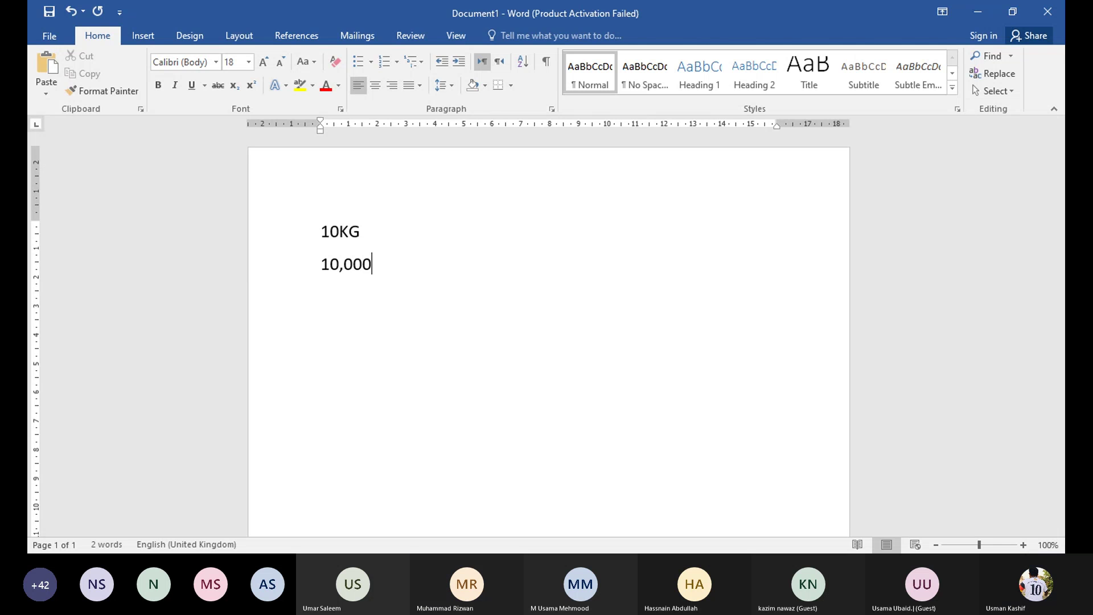
pyautogui.write('Gram.')
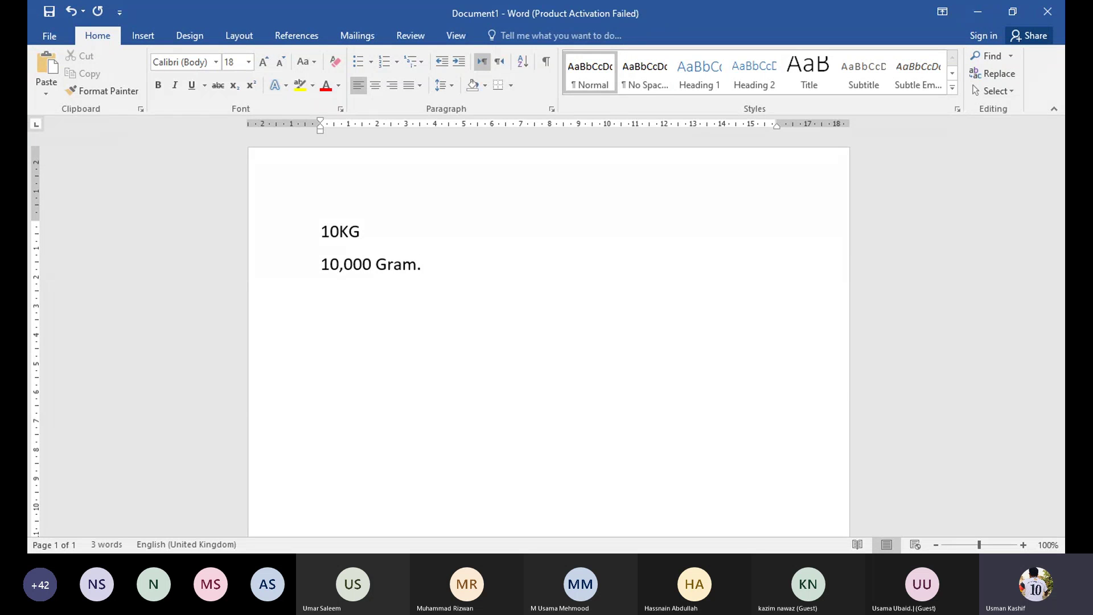
# Step: Leave an empty line below the weights and add the lines "6 Feet." and "72 Inches."
pyautogui.press('Return')
pyautogui.press('Return')
pyautogui.write('5 Foo')
pyautogui.press('BackSpace')
pyautogui.press('BackSpace')
pyautogui.write('eet.')
pyautogui.press('Return')
pyautogui.write('72 Inches.')
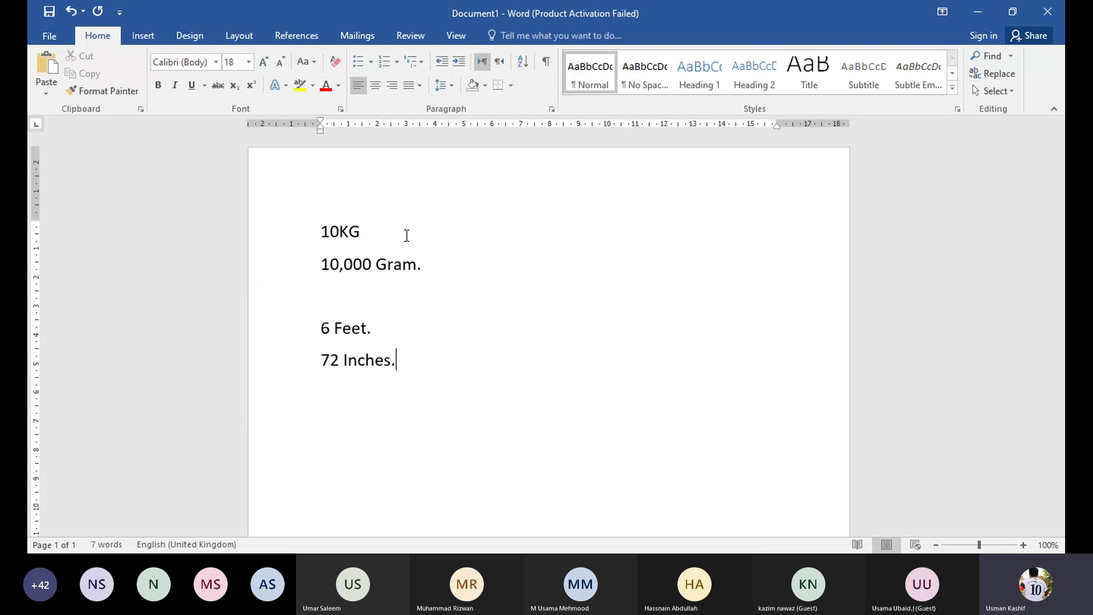
# Step: Replace all the document's text with "3.5 inch x 2 inch"
pyautogui.hotkey('ctrl', 'a')
pyautogui.write('3')
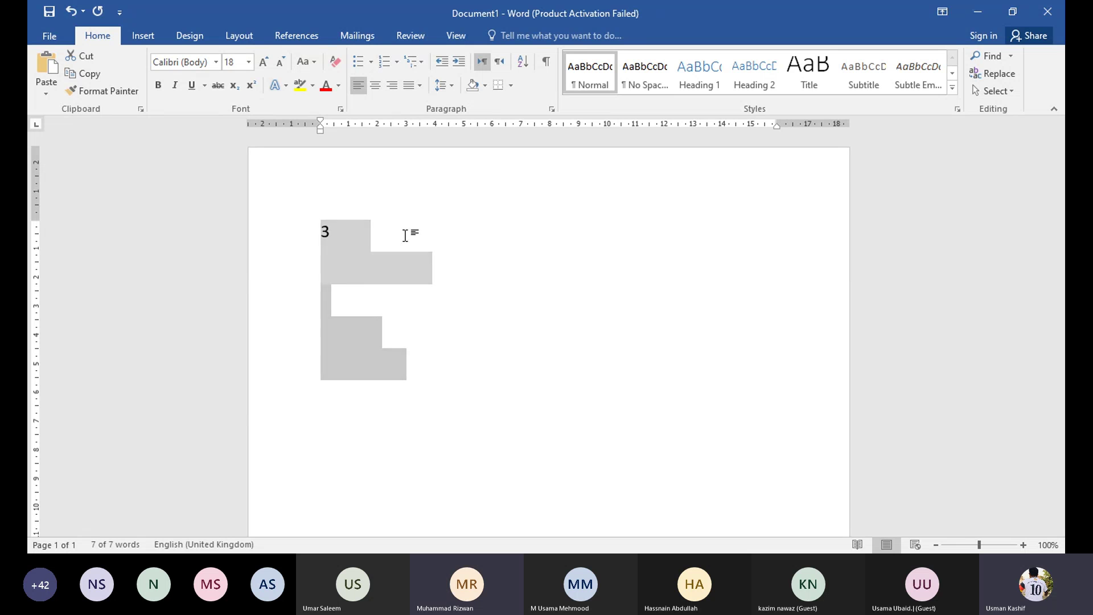
pyautogui.write('.5 inch ')
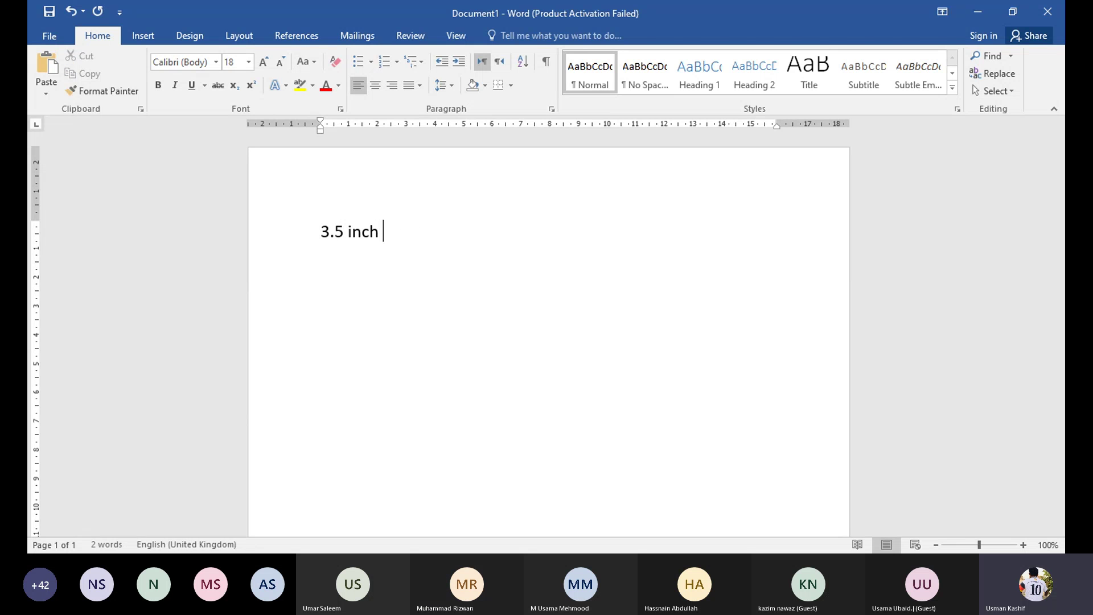
pyautogui.write('x 2 inch')
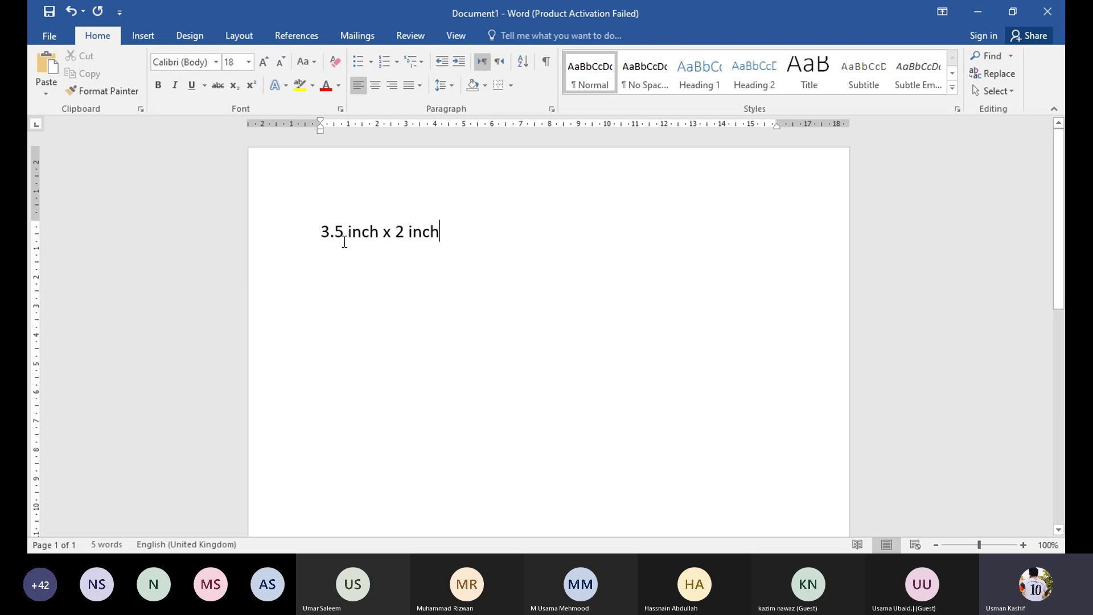
# Step: Highlight the 3.5 value, switch to the inches to pixels converter in the browser, and convert 2 inches to pixels
pyautogui.moveTo(347, 242); pyautogui.dragTo(323, 241)
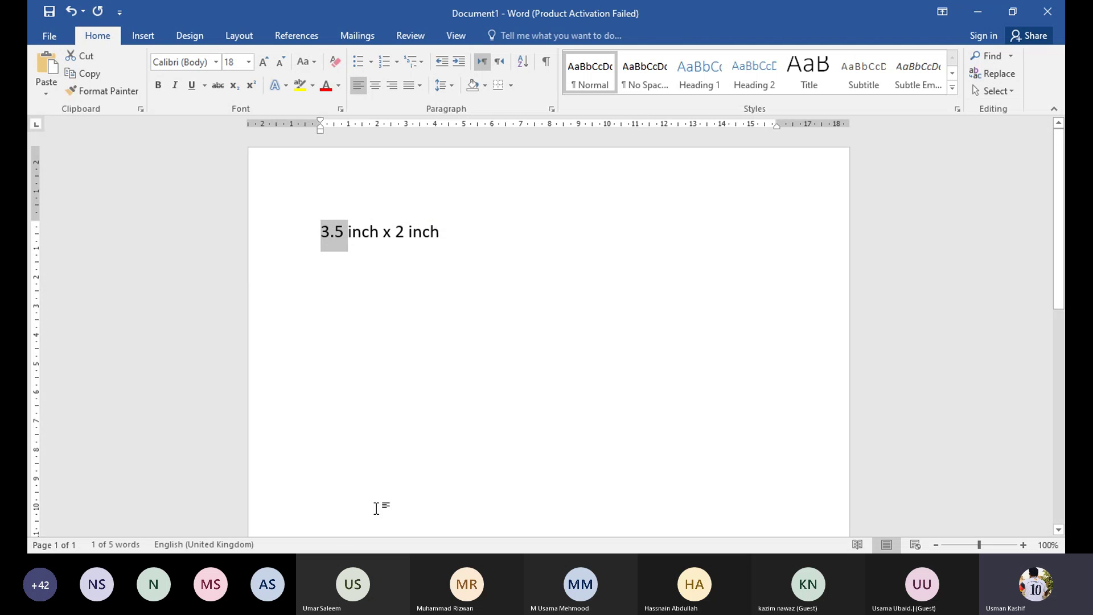
pyautogui.hotkey('alt', 'Tab')
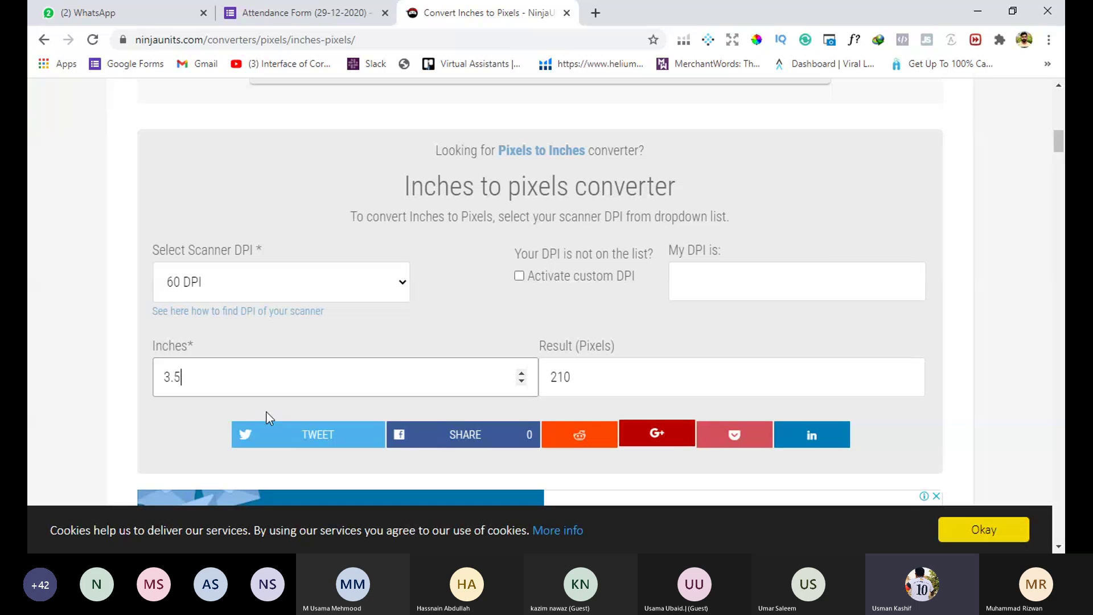
pyautogui.moveTo(185, 379); pyautogui.dragTo(159, 380)
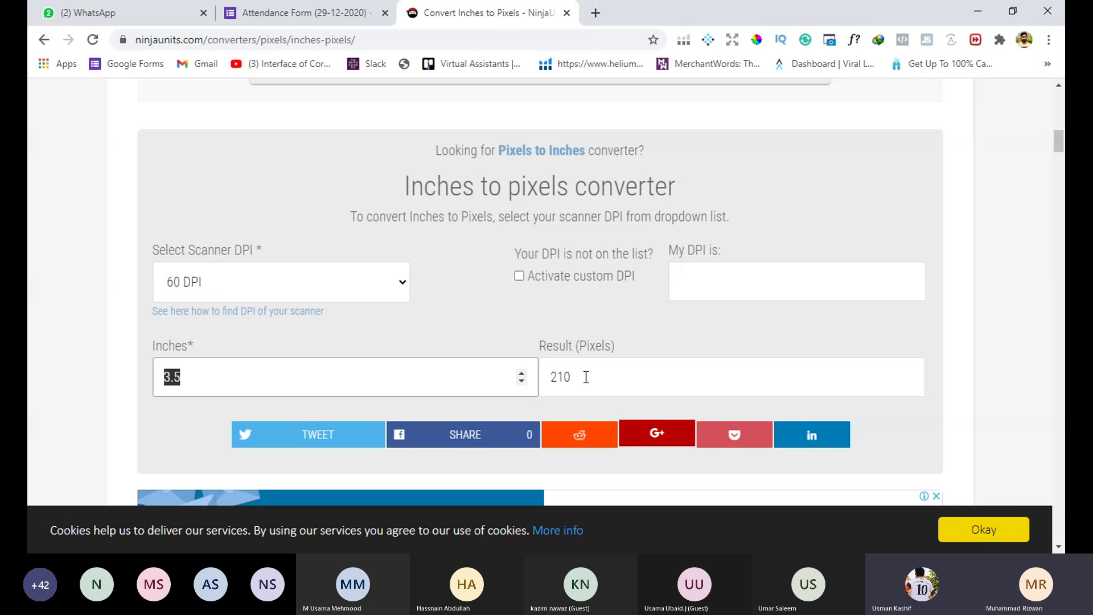
pyautogui.write('2')
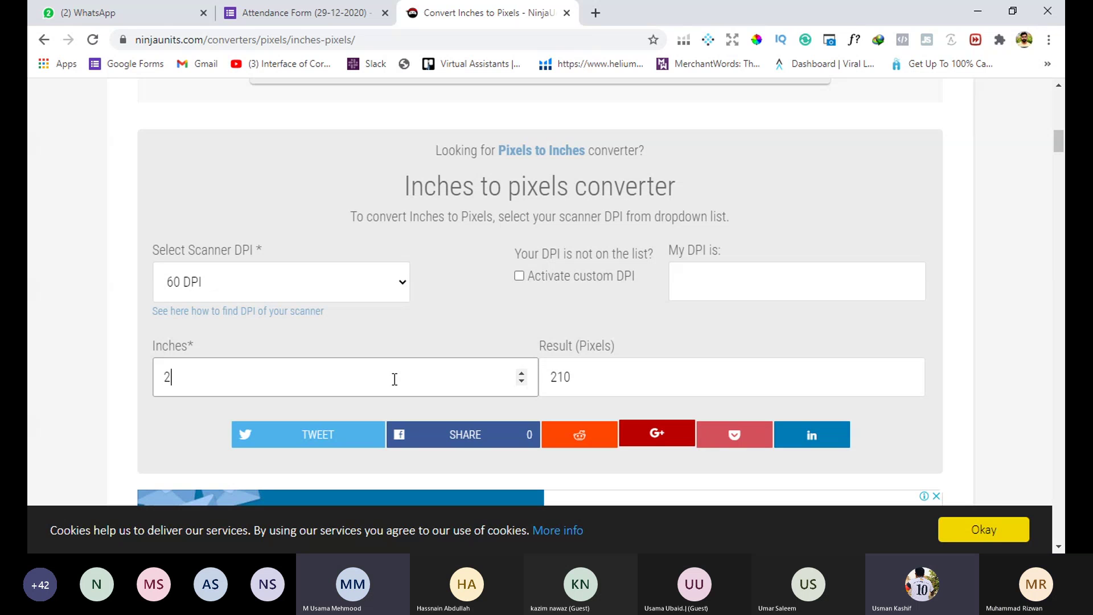
pyautogui.click(91, 335)
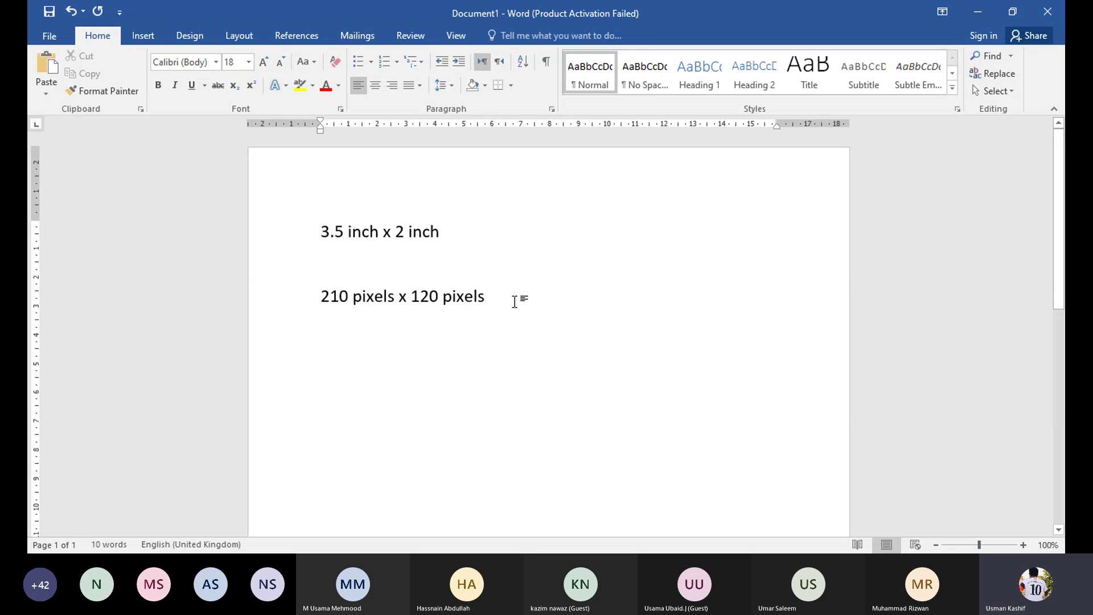
# Step: Delete the "3.5 inch x 2 inch" and "210 pixels x 120 pixels" lines from the Word notes
pyautogui.moveTo(514, 301); pyautogui.dragTo(320, 227)
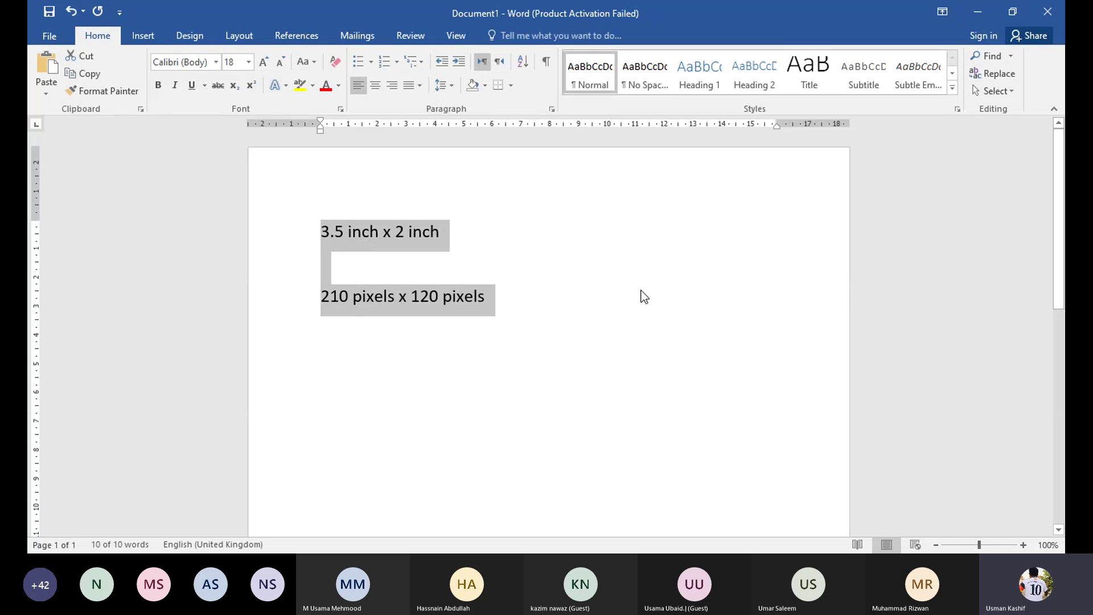
pyautogui.click(449, 265)
pyautogui.moveTo(515, 297); pyautogui.dragTo(266, 232)
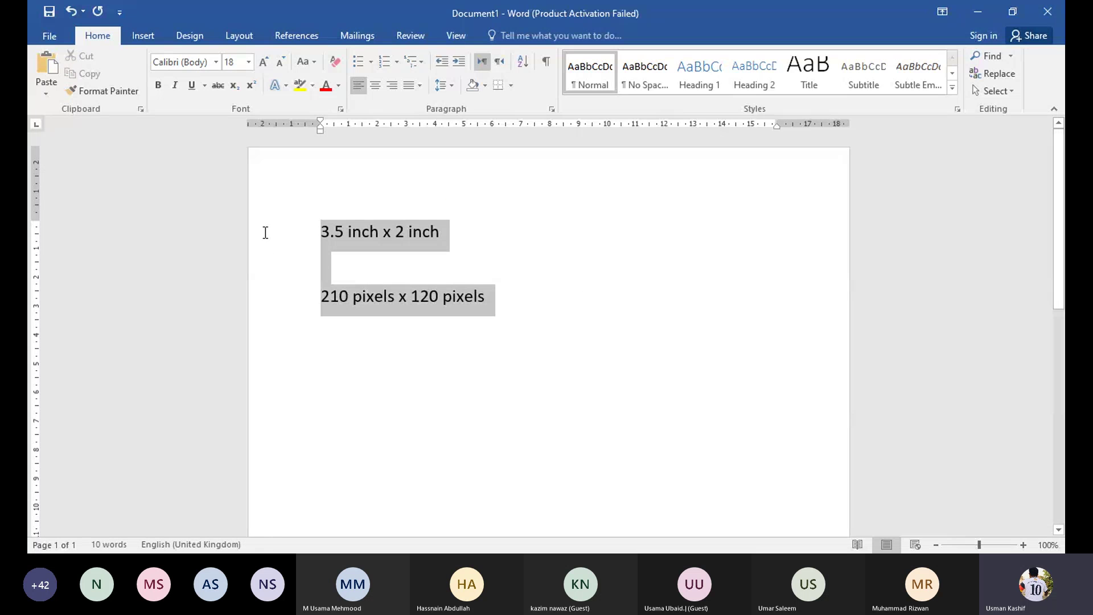
pyautogui.press('Delete')
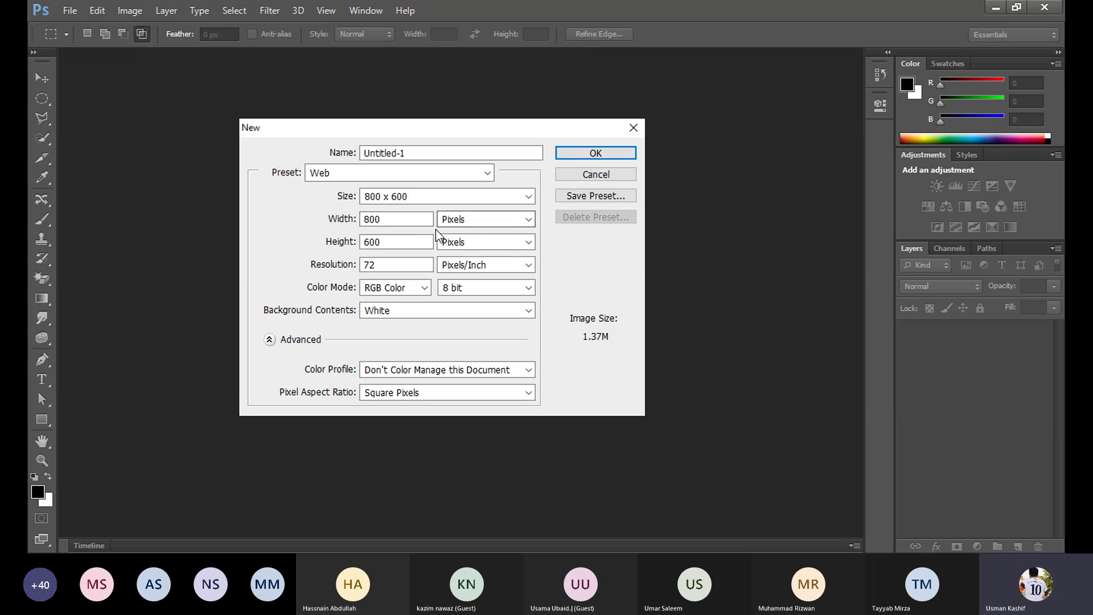
# Step: Switch the new document's width and height units to Inches, Centimeters and Points in turn
pyautogui.click(478, 222)
pyautogui.click(467, 247)
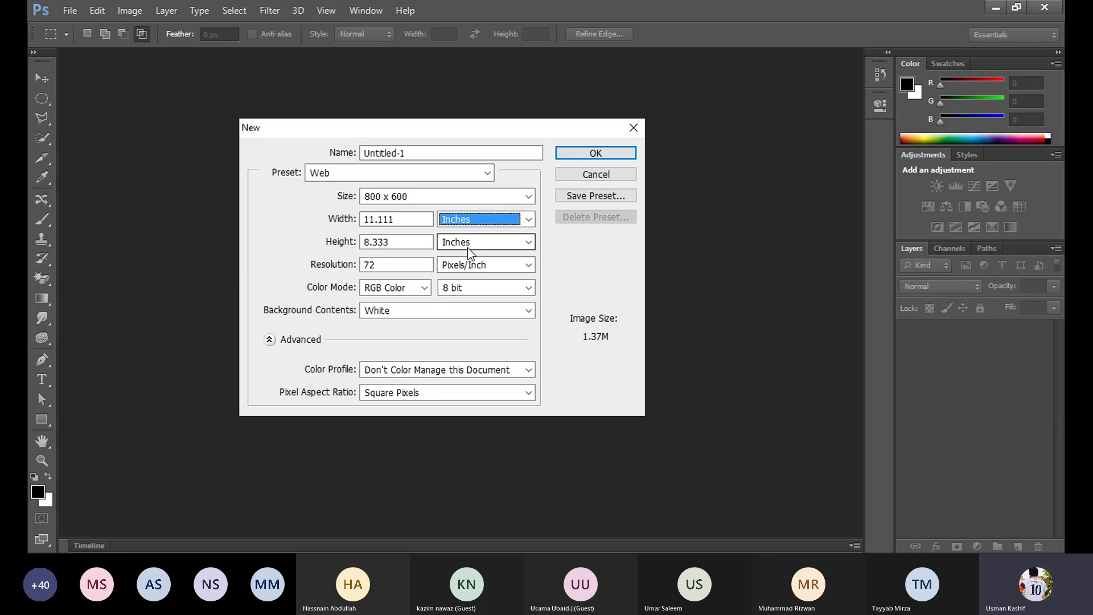
pyautogui.moveTo(364, 219); pyautogui.dragTo(397, 225)
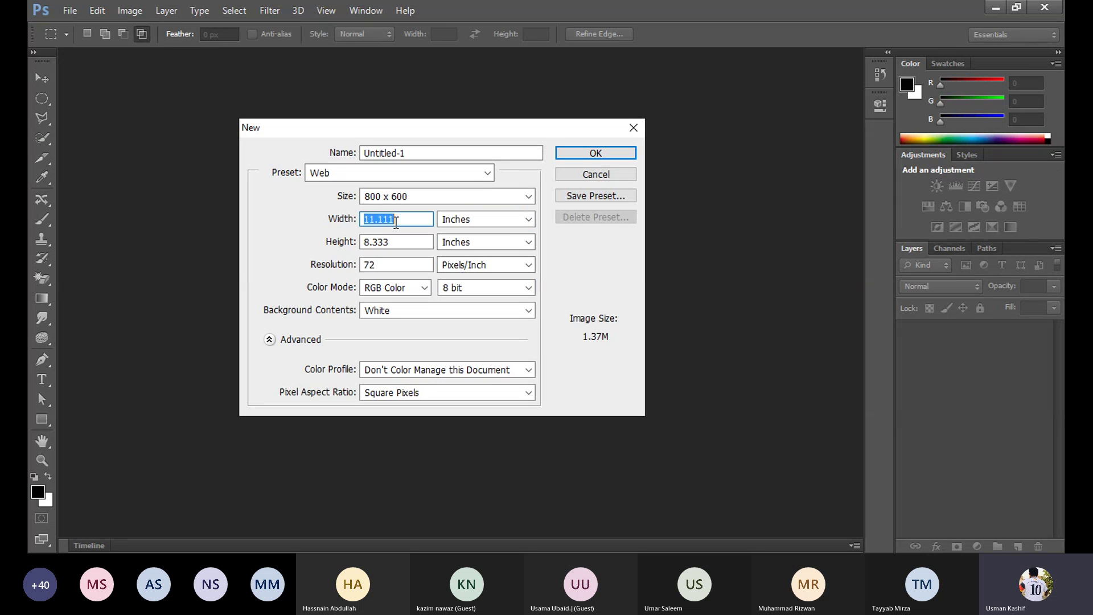
pyautogui.click(467, 225)
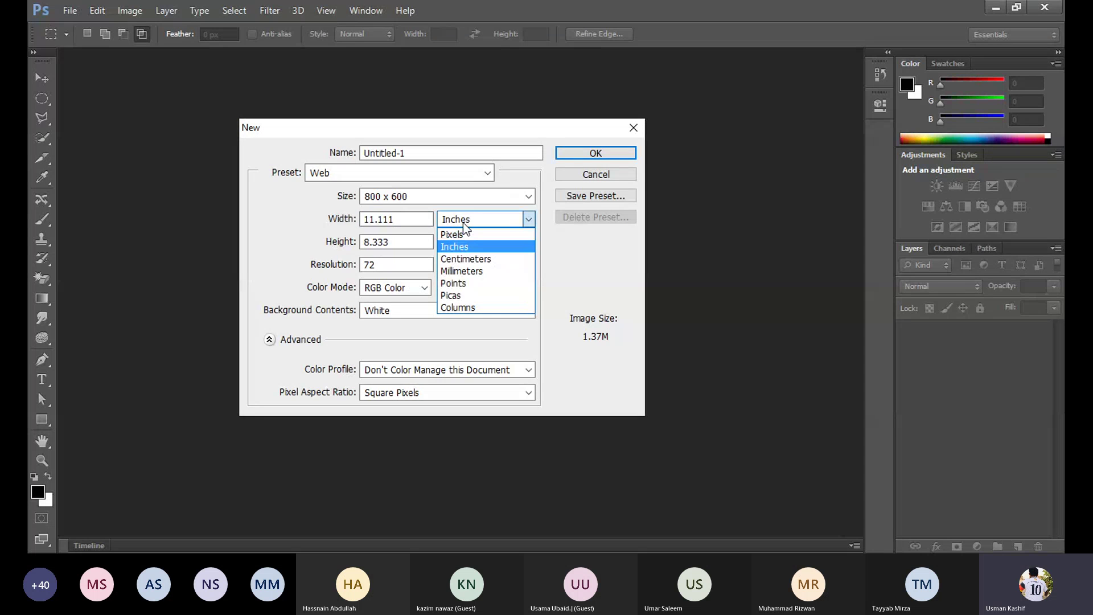
pyautogui.click(467, 259)
pyautogui.click(399, 221)
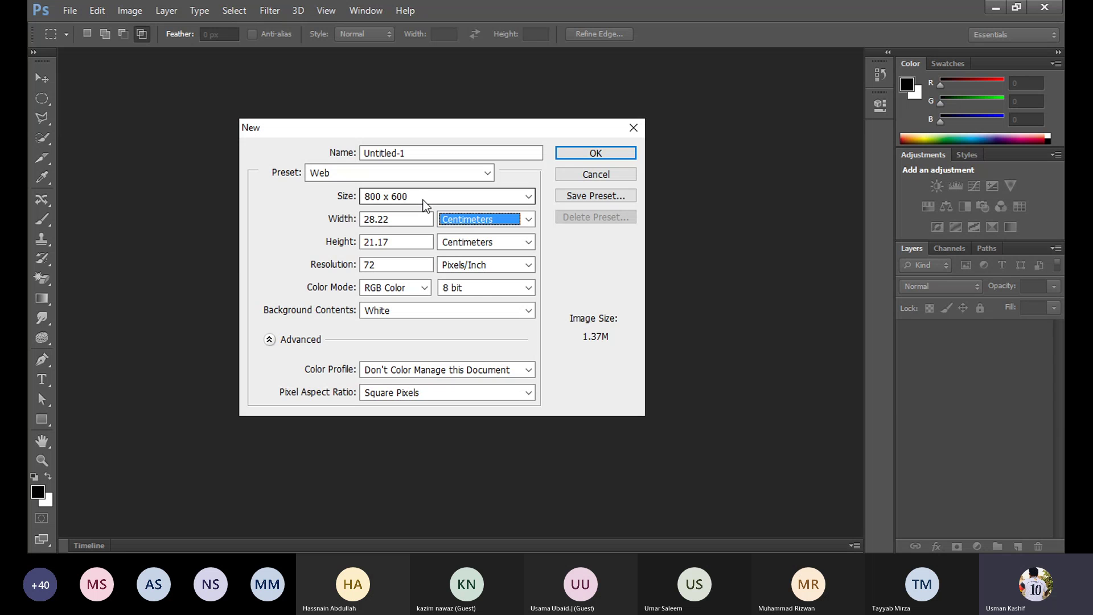
pyautogui.click(477, 224)
pyautogui.click(466, 282)
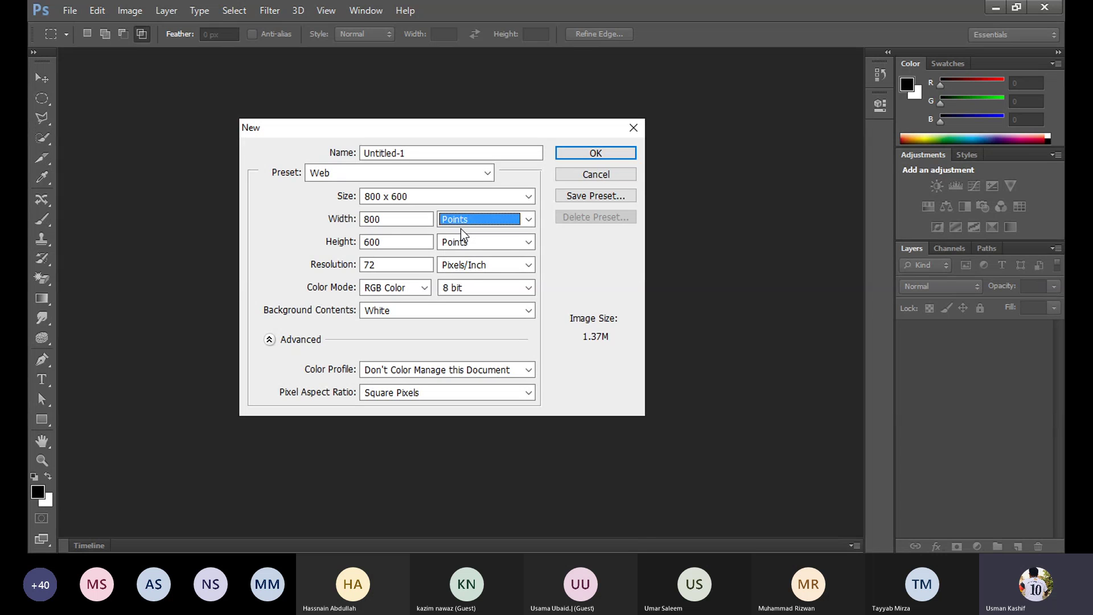
# Step: Create a new 240 x 320 pixel document from the Mobile & Devices preset
pyautogui.click(440, 172)
pyautogui.click(367, 285)
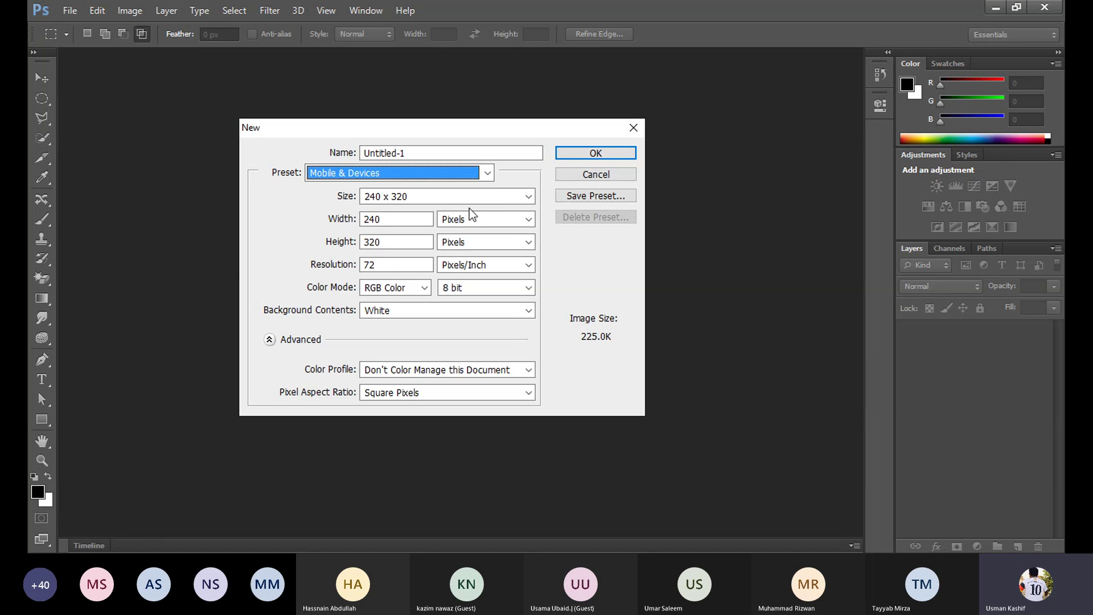
pyautogui.click(605, 154)
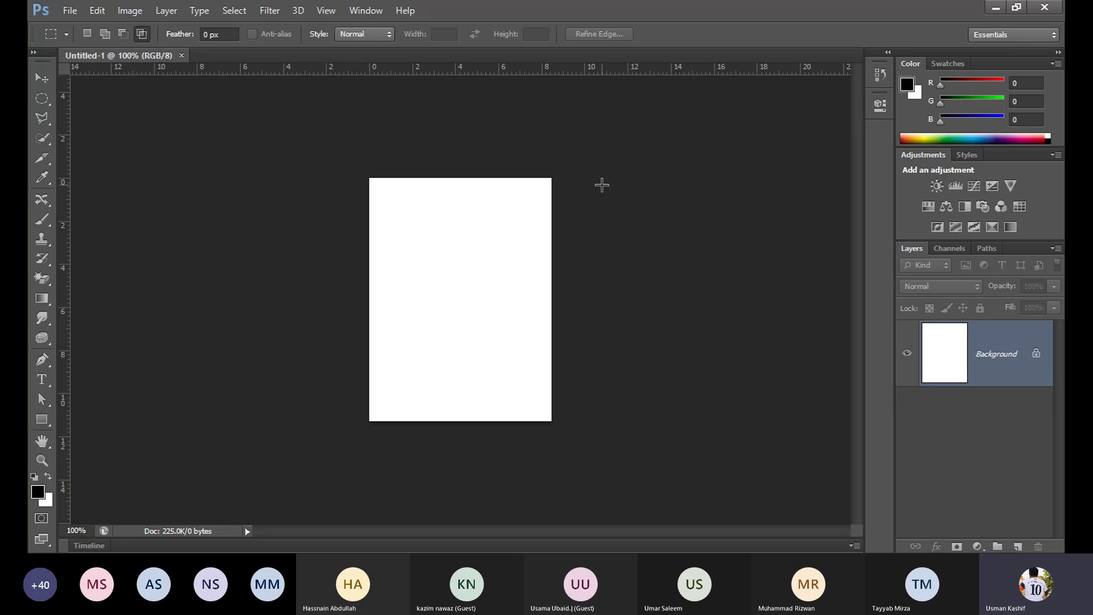
pyautogui.click(73, 11)
pyautogui.moveTo(97, 10)
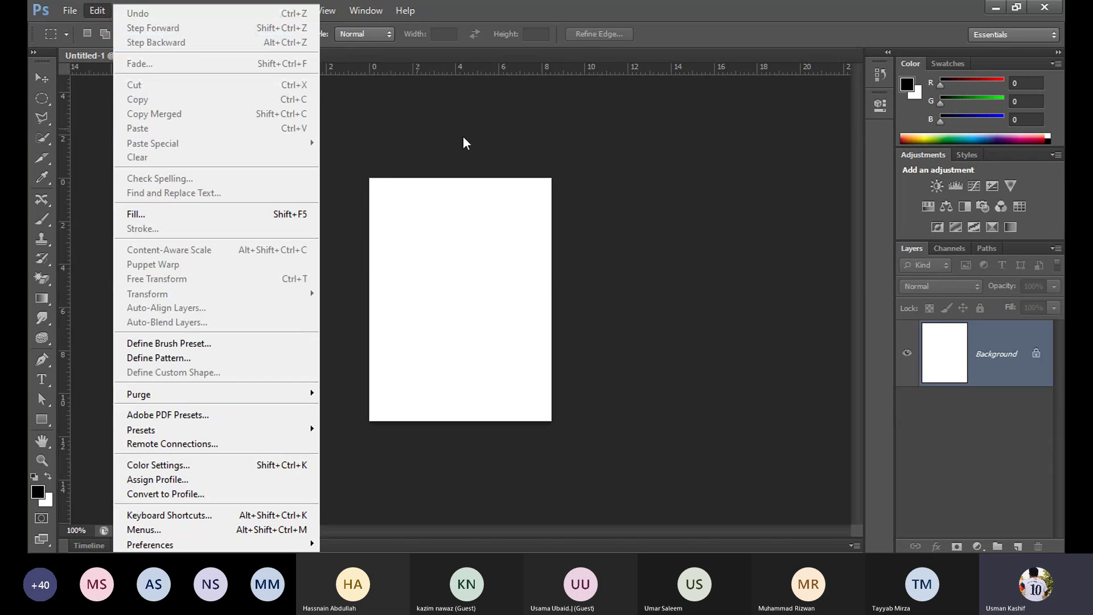
pyautogui.click(464, 137)
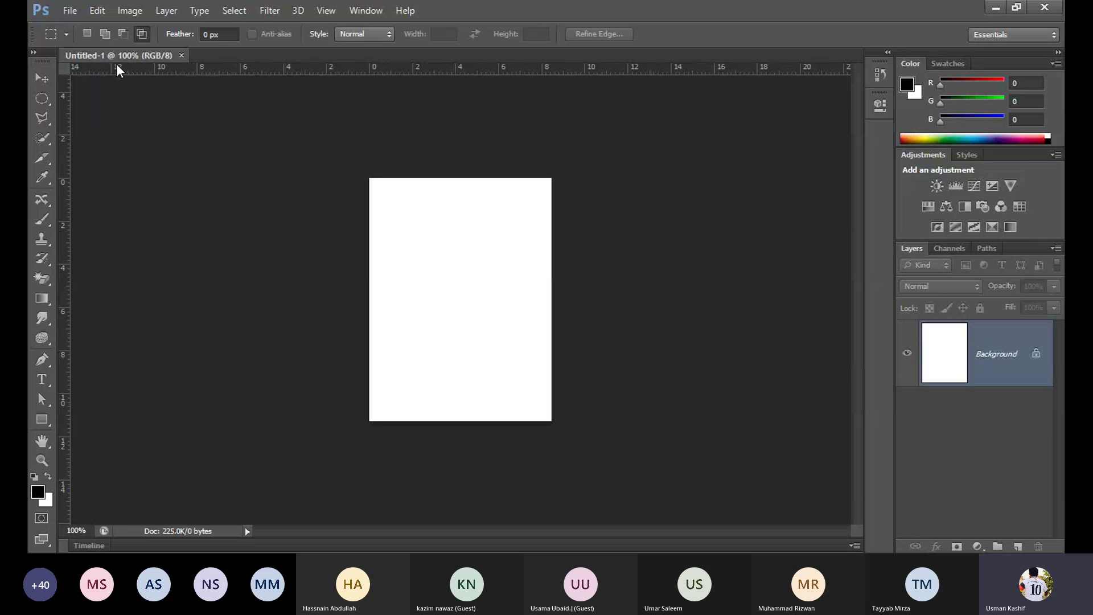
# Step: Start another new document and name it "Business Card"
pyautogui.click(67, 13)
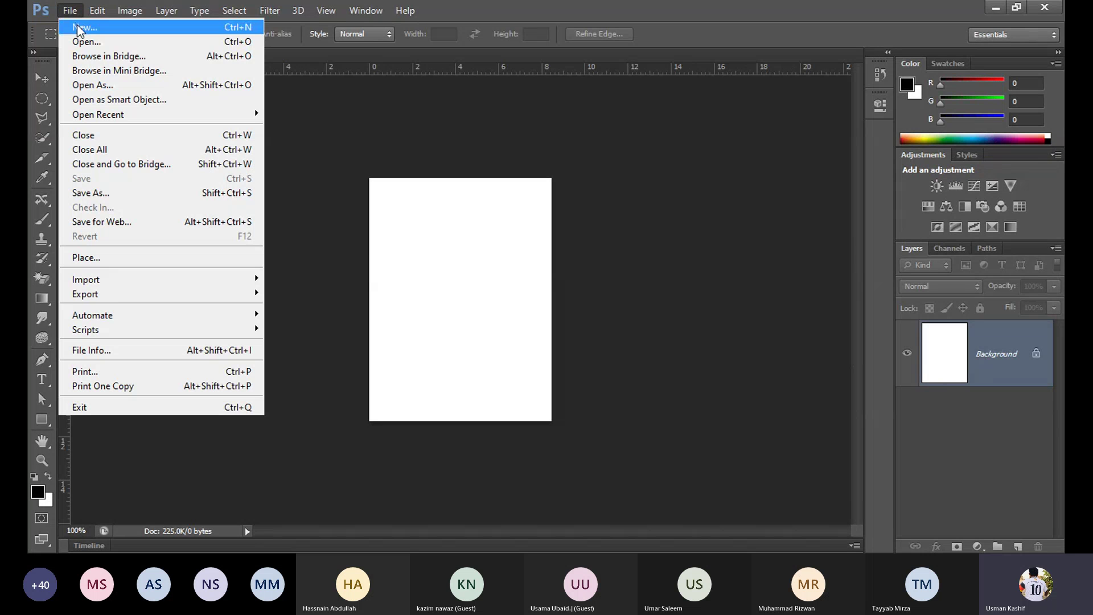
pyautogui.click(77, 27)
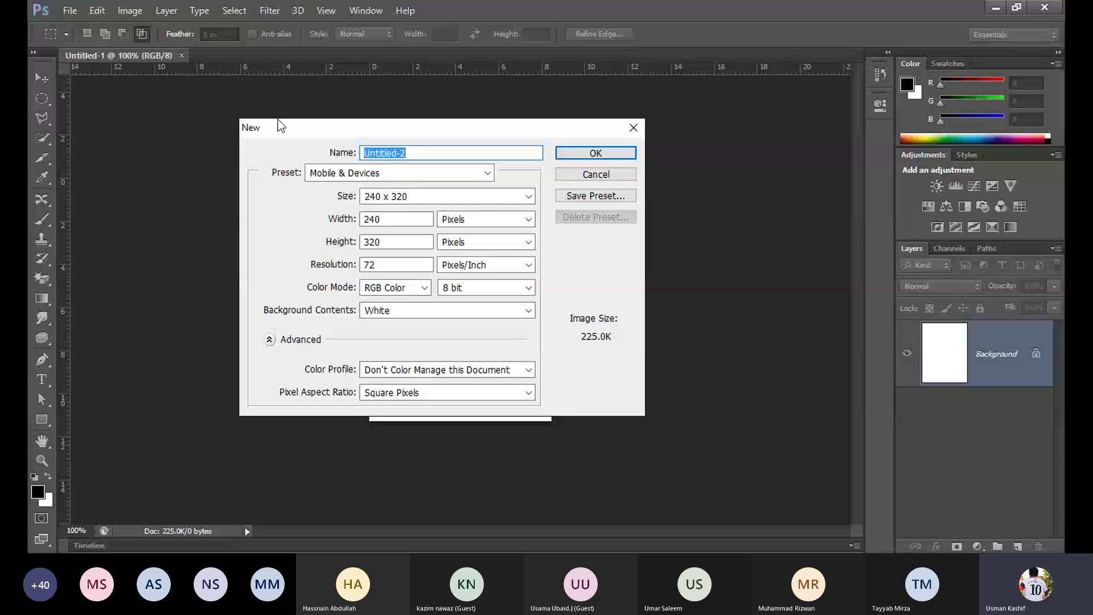
pyautogui.moveTo(278, 130); pyautogui.dragTo(283, 150)
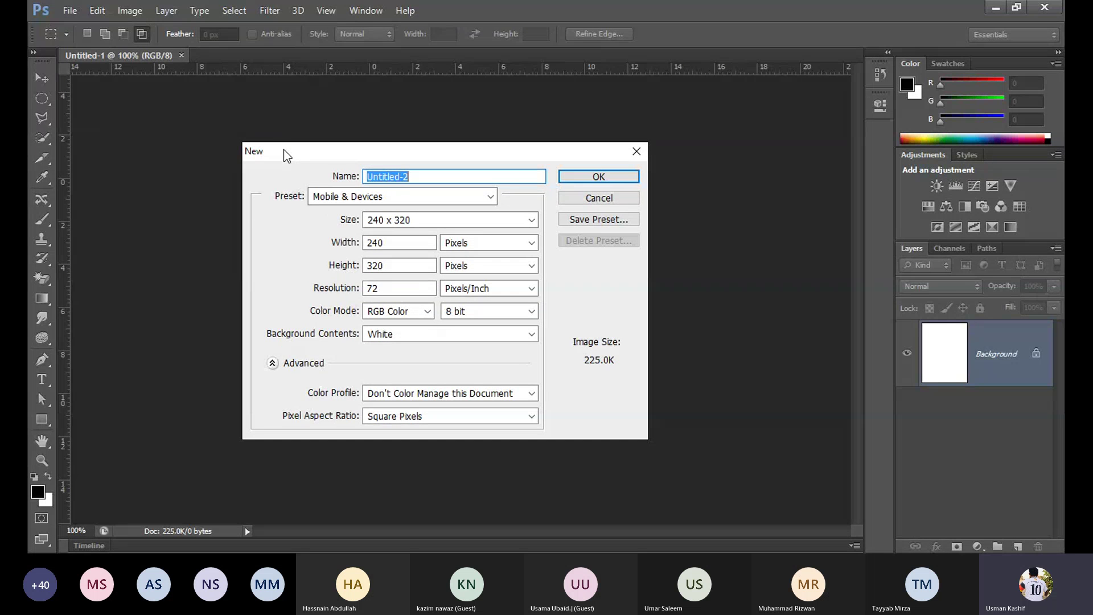
pyautogui.click(63, 9)
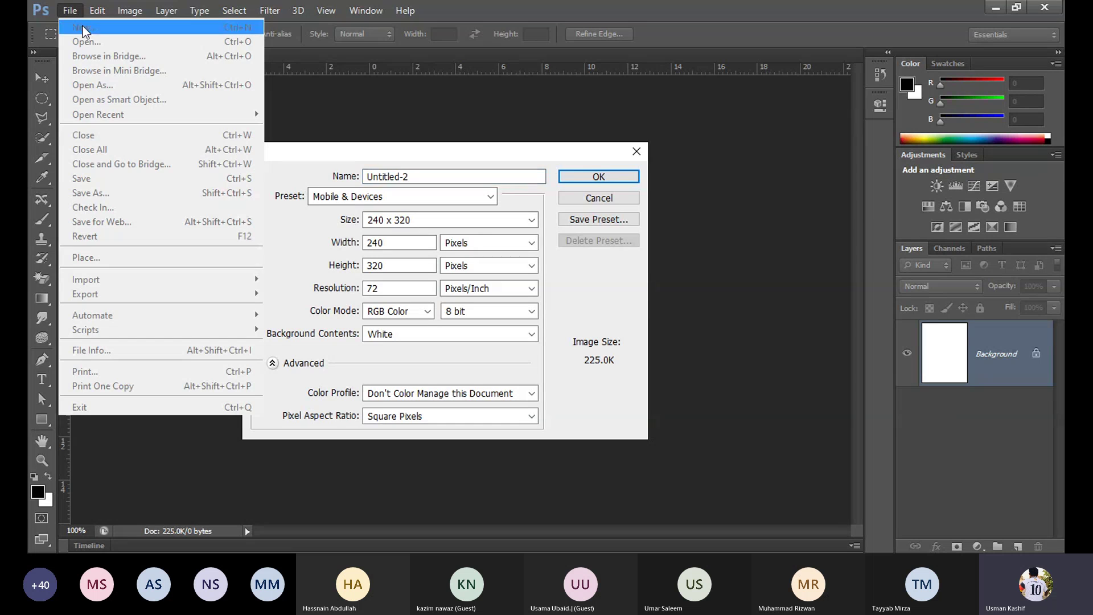
pyautogui.click(497, 156)
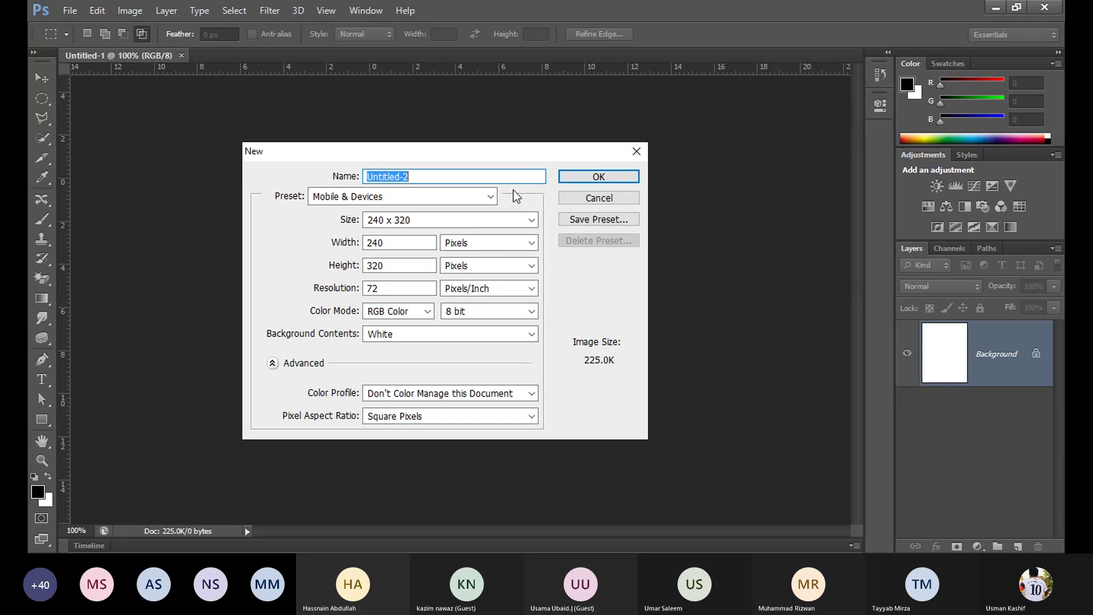
pyautogui.click(490, 197)
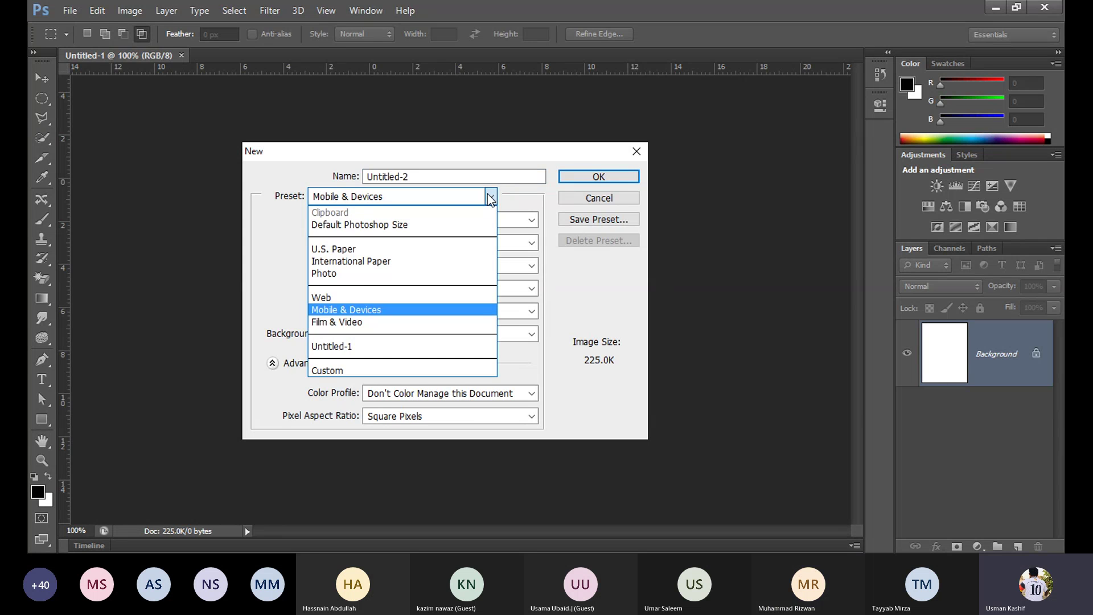
pyautogui.click(490, 196)
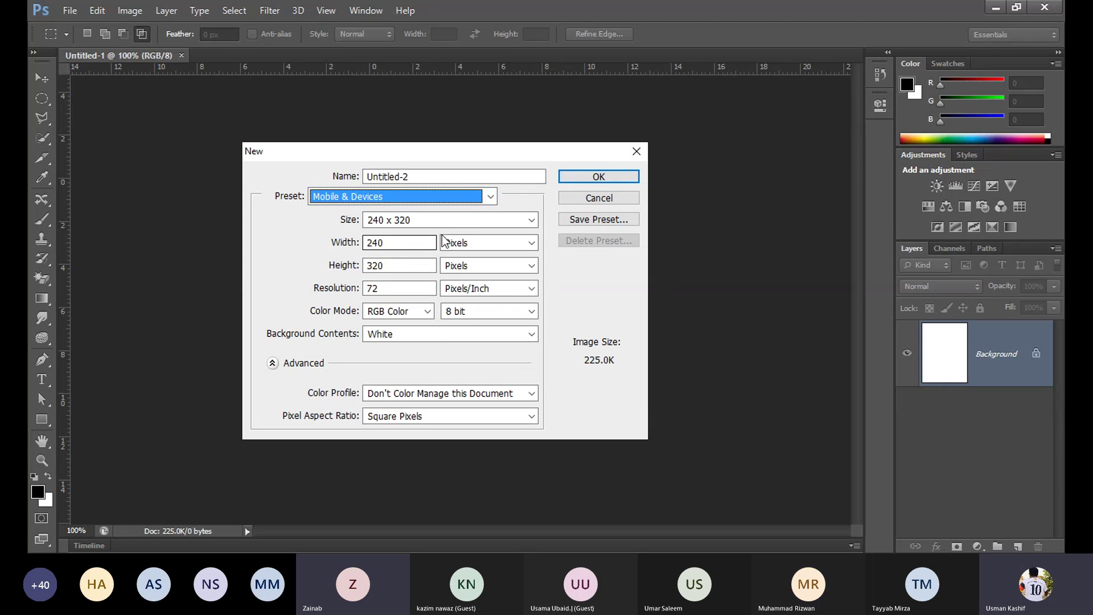
pyautogui.click(338, 252)
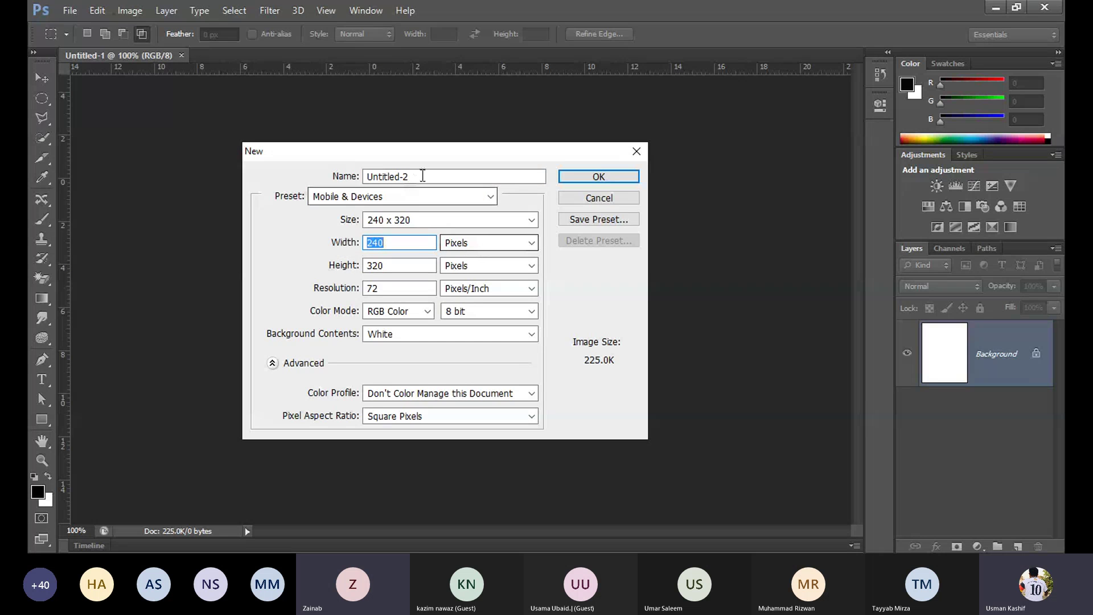
pyautogui.click(355, 177)
pyautogui.write('Bu')
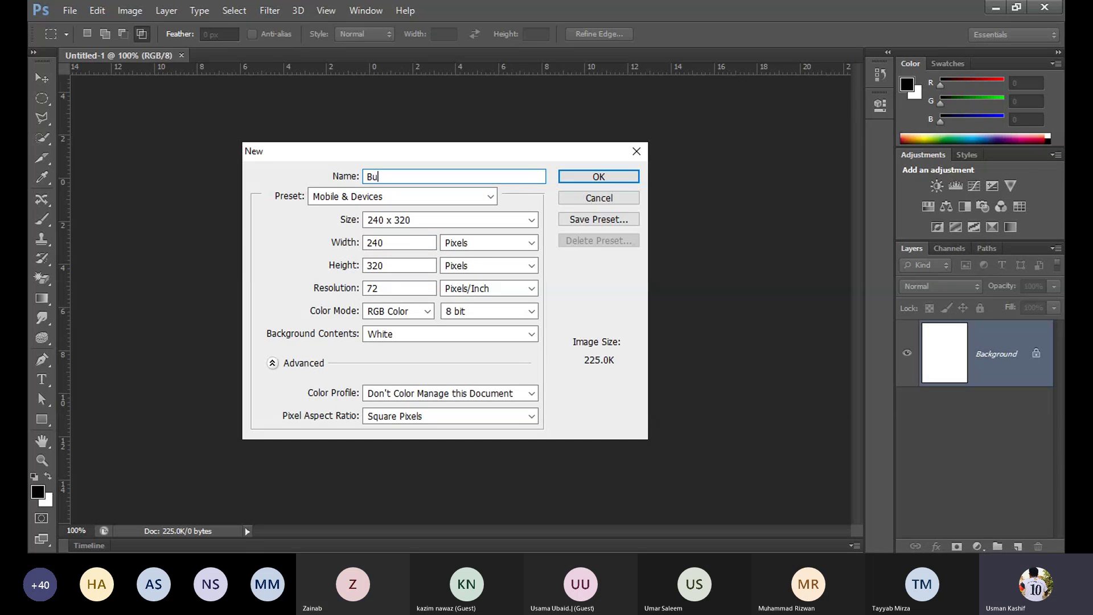
pyautogui.write('siness Card')
# Step: Set the new document's units to Inches, with a width of 3.5 and a height of 2
pyautogui.click(509, 244)
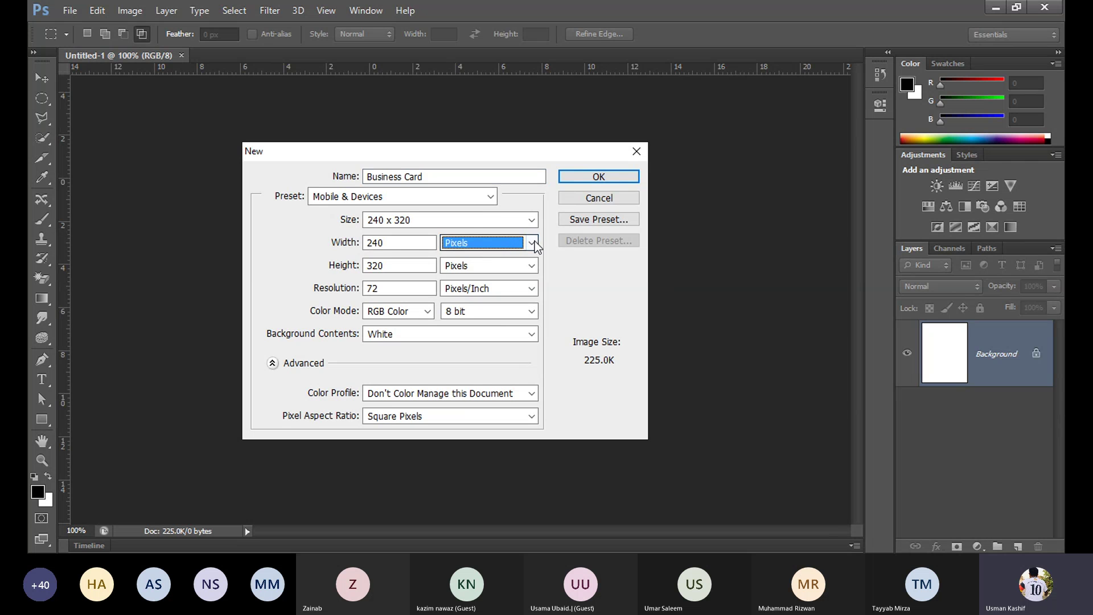
pyautogui.click(535, 243)
pyautogui.click(476, 269)
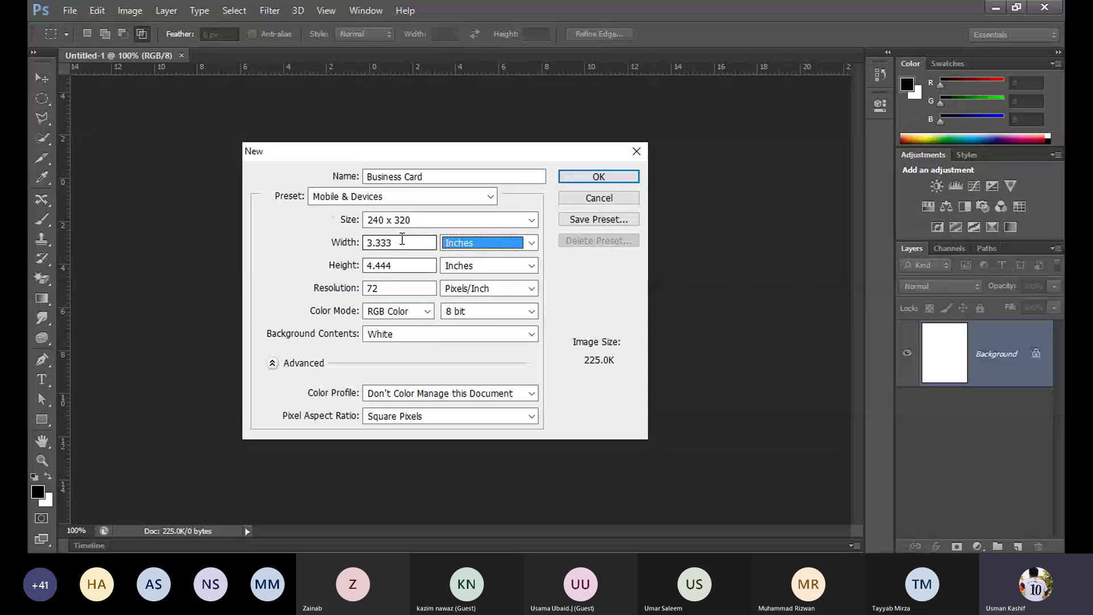
pyautogui.moveTo(398, 244); pyautogui.dragTo(353, 237)
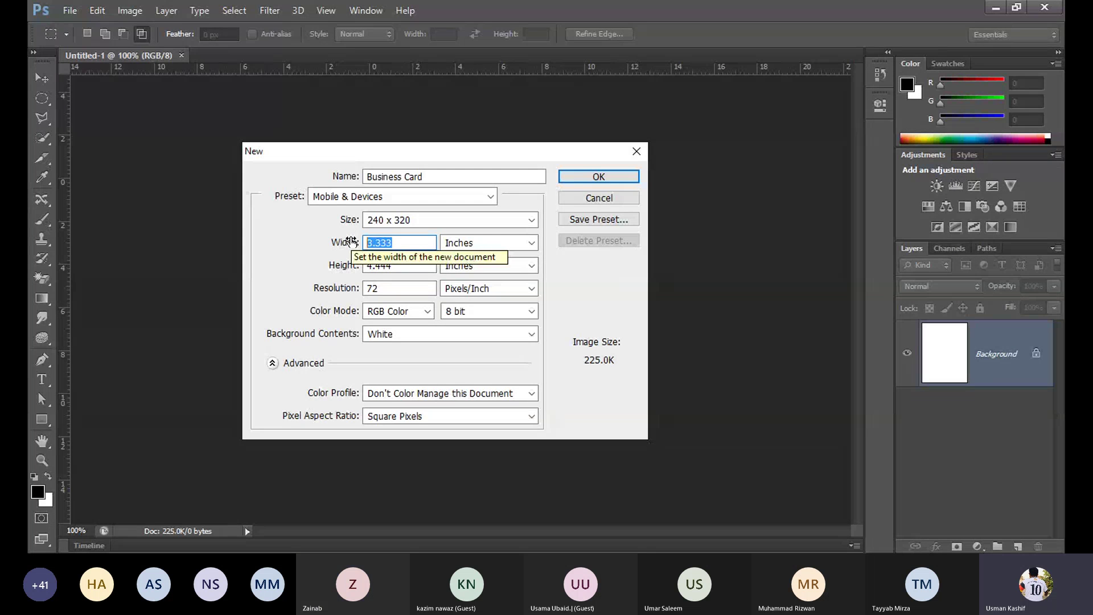
pyautogui.write('3.5')
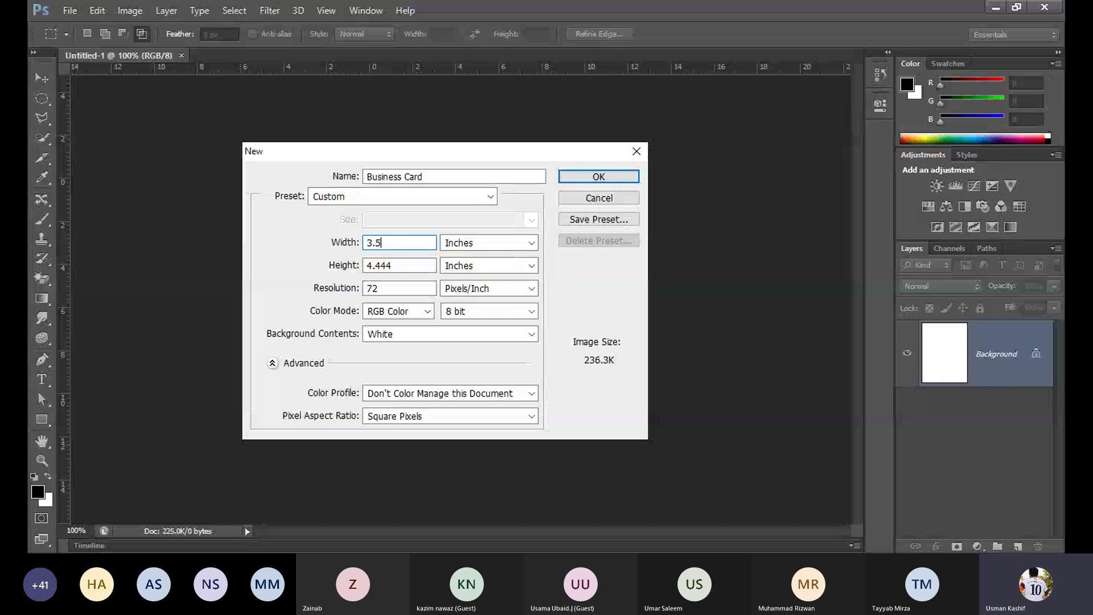
pyautogui.moveTo(410, 266); pyautogui.dragTo(340, 272)
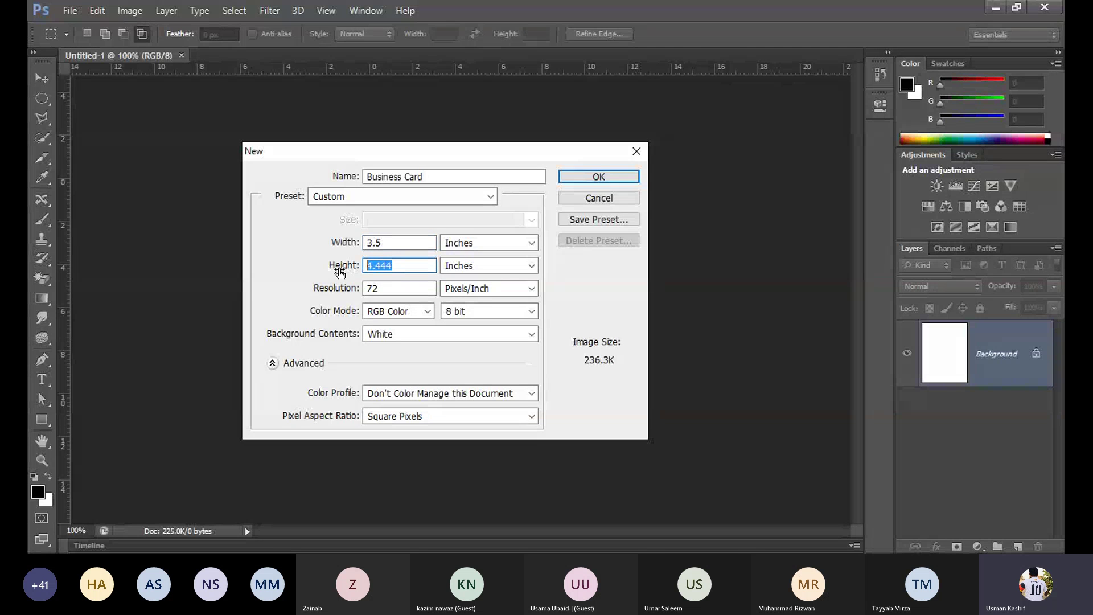
pyautogui.write('2')
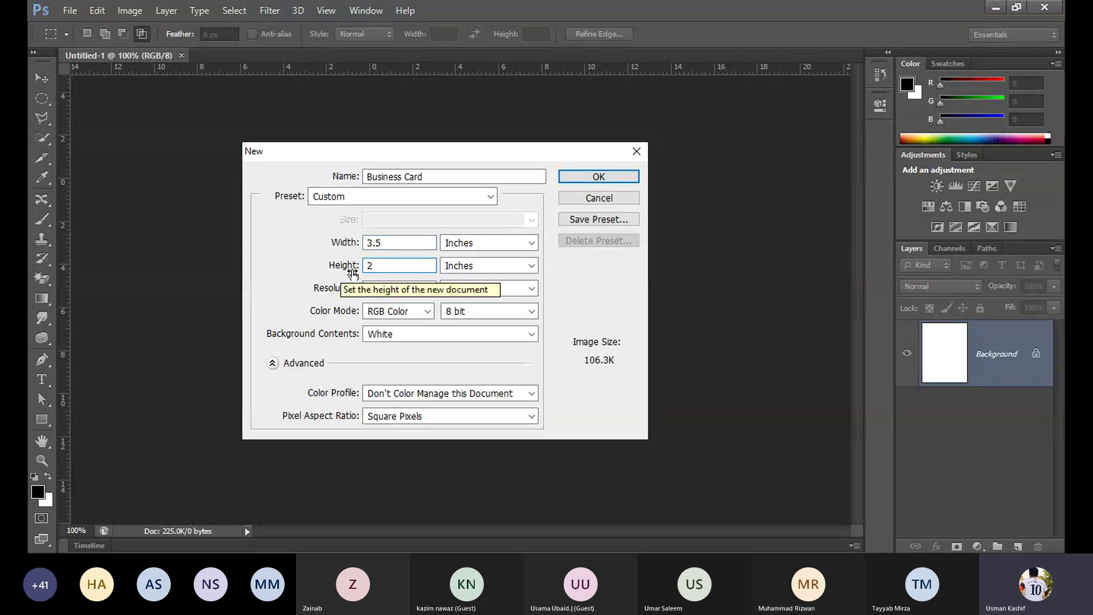
pyautogui.click(572, 276)
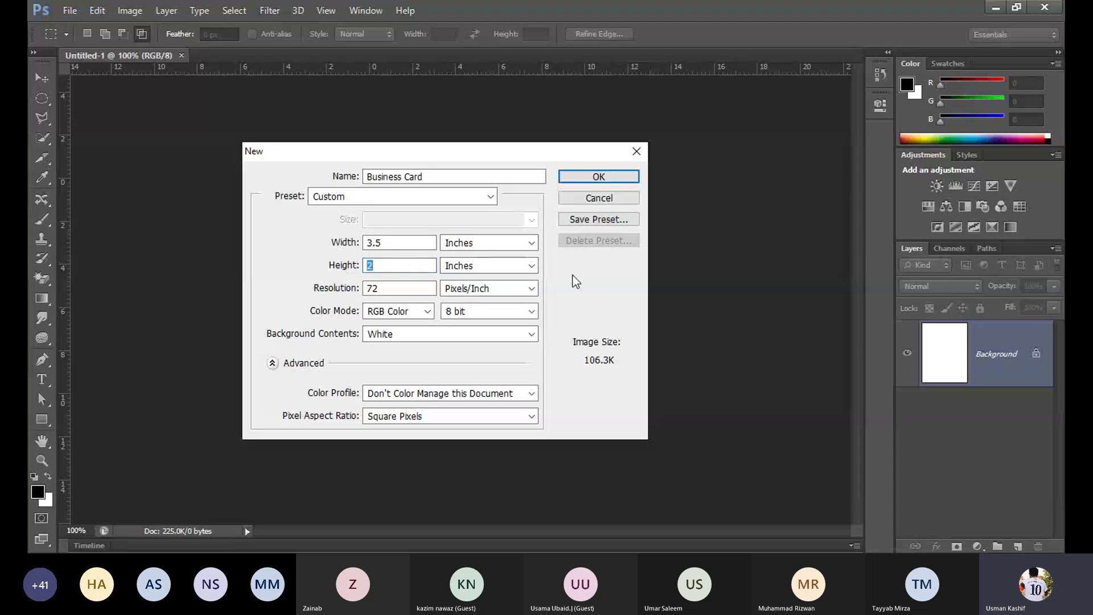
# Step: Set the resolution to 300 Pixels/Inch and create the business card document
pyautogui.click(395, 289)
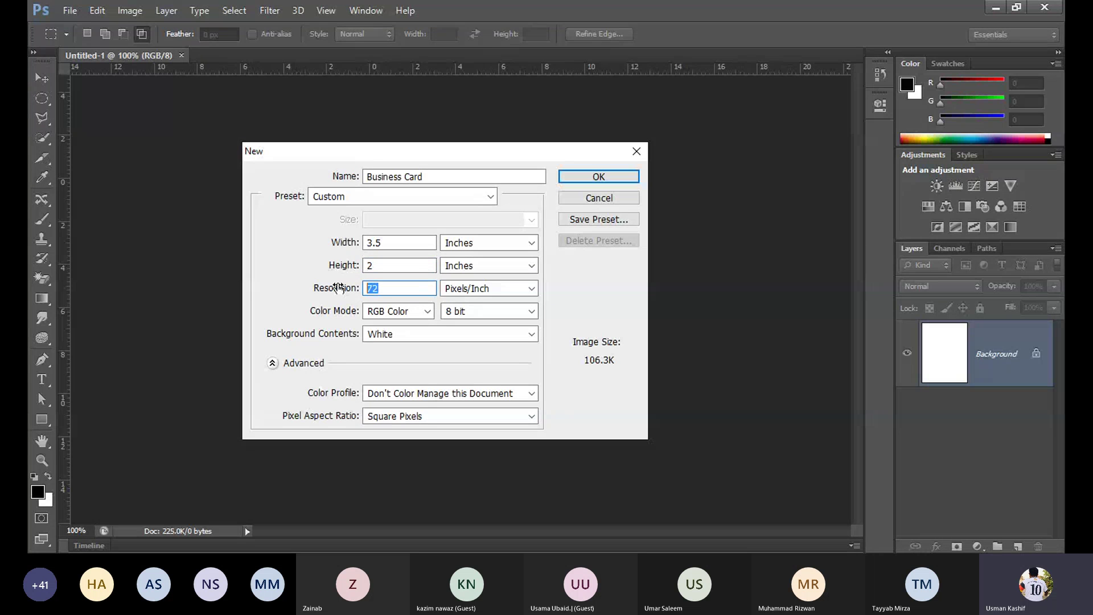
pyautogui.click(477, 295)
pyautogui.click(478, 303)
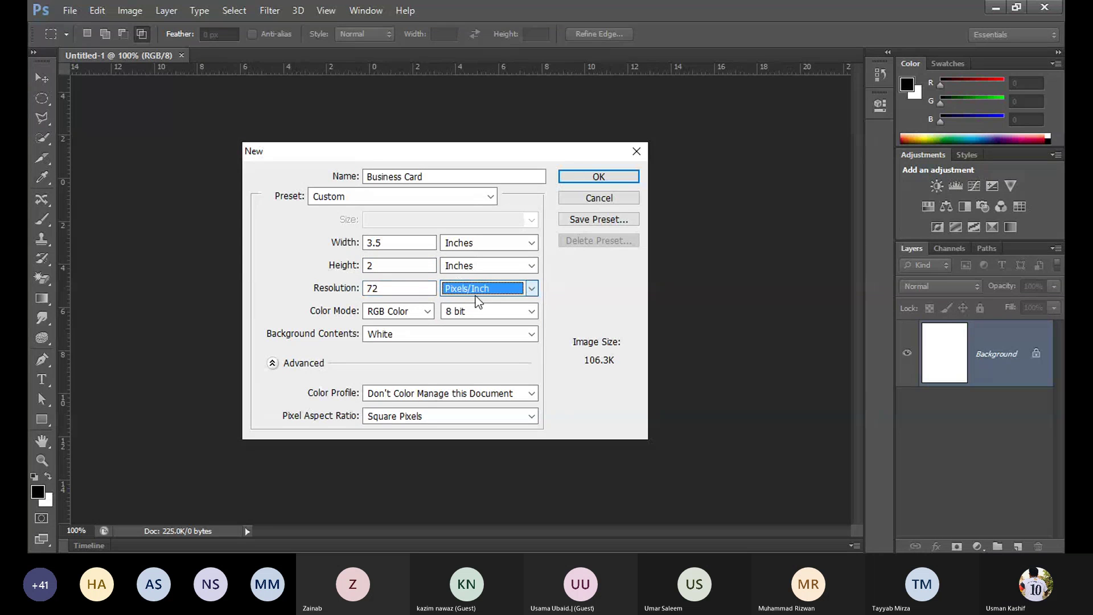
pyautogui.moveTo(380, 289); pyautogui.dragTo(353, 290)
pyautogui.write('300')
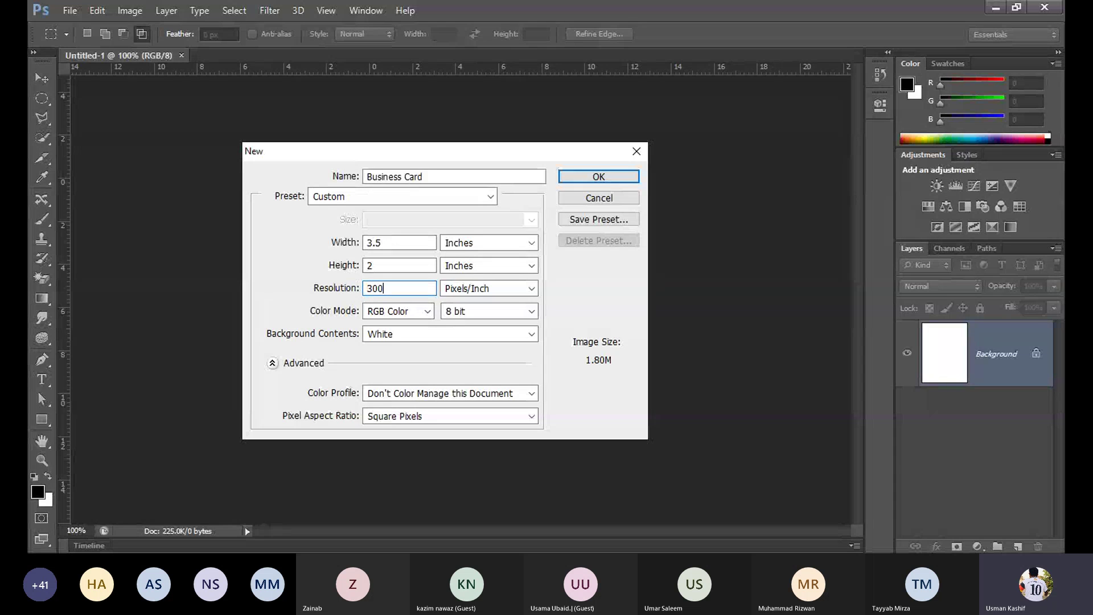
pyautogui.click(561, 295)
pyautogui.click(599, 177)
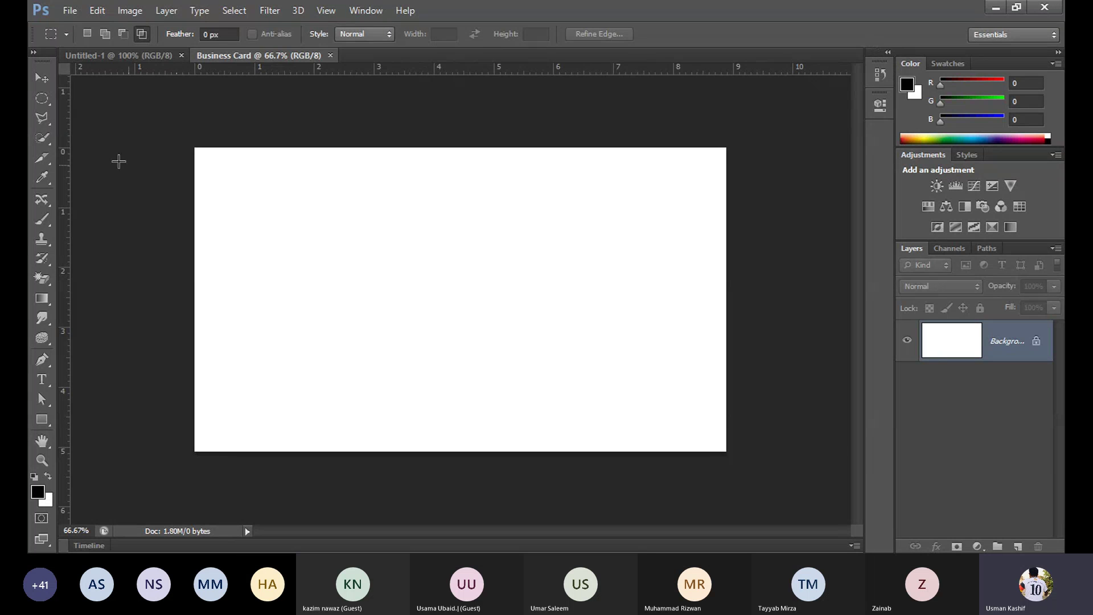
# Step: Close the Untitled-1 document, leaving the Business Card document open
pyautogui.click(42, 78)
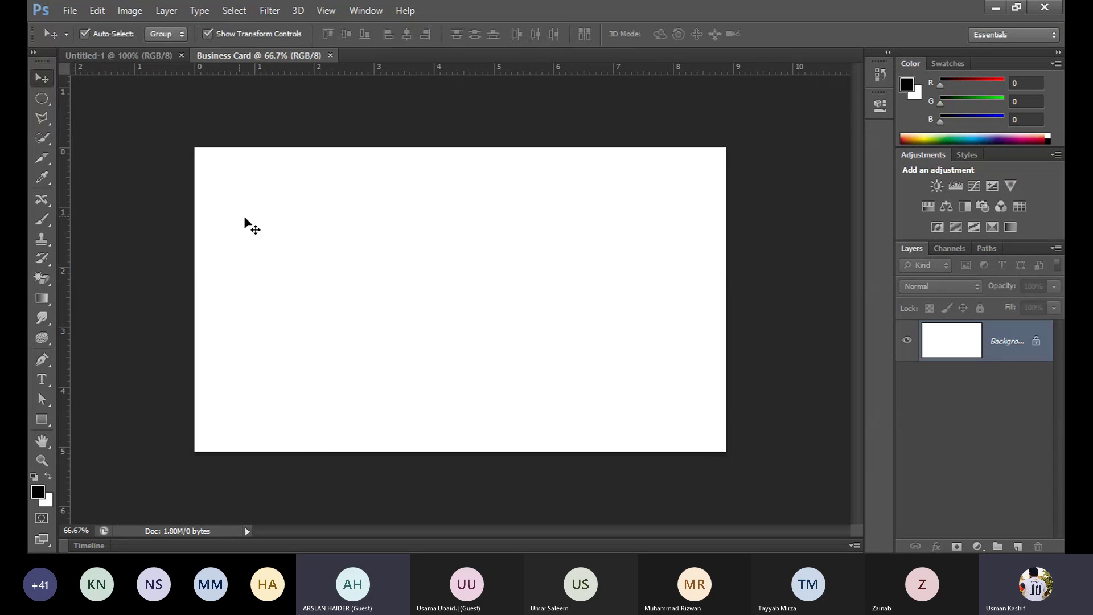
pyautogui.click(182, 55)
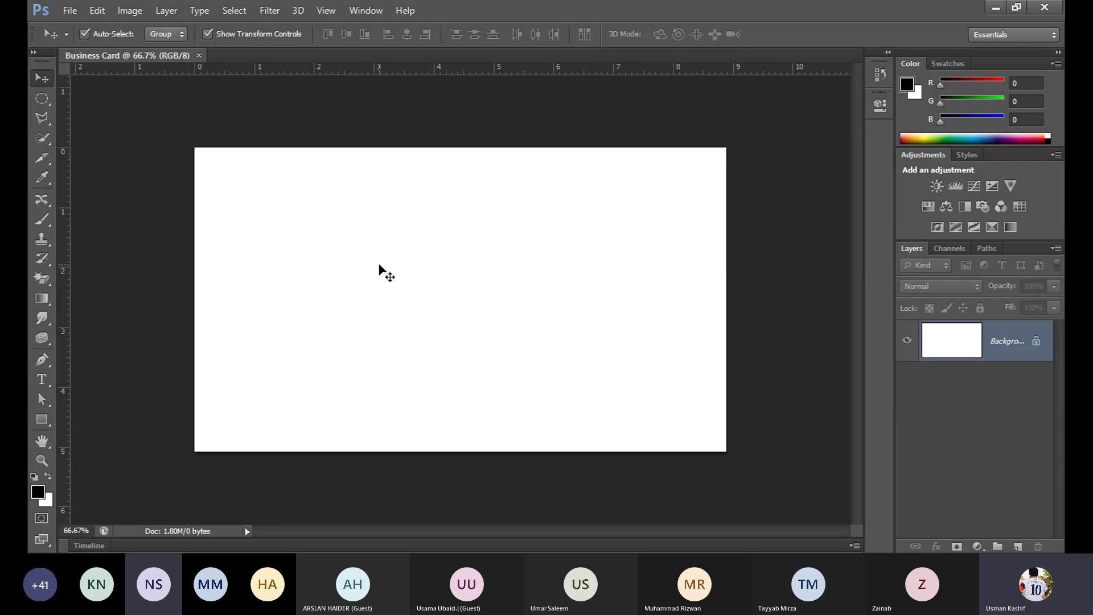
# Step: Set the Type tool's text color to black (000000)
pyautogui.click(41, 381)
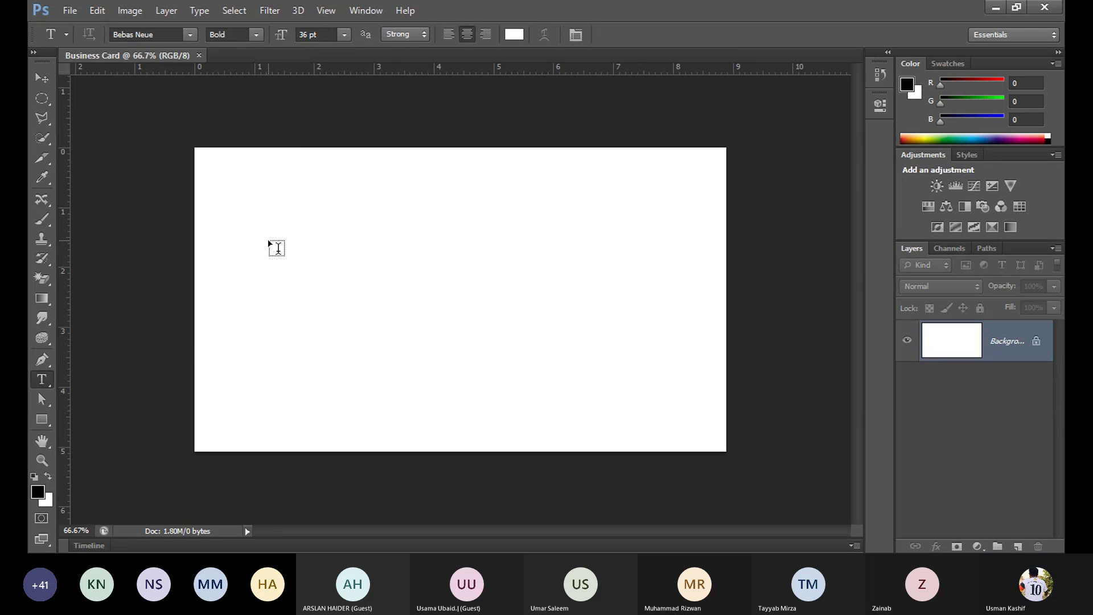
pyautogui.click(913, 463)
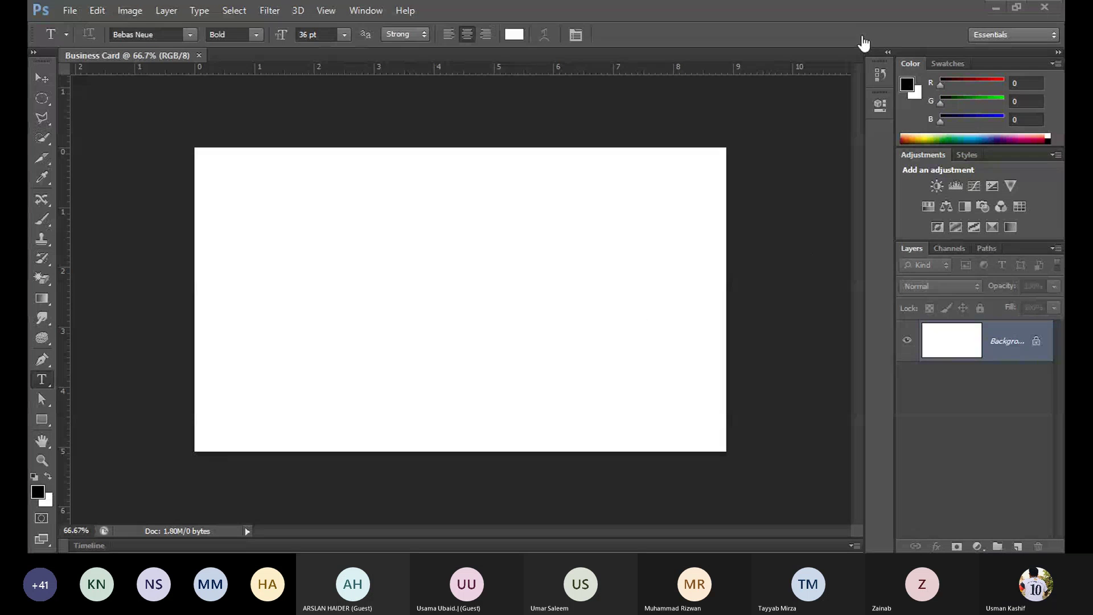
pyautogui.click(203, 249)
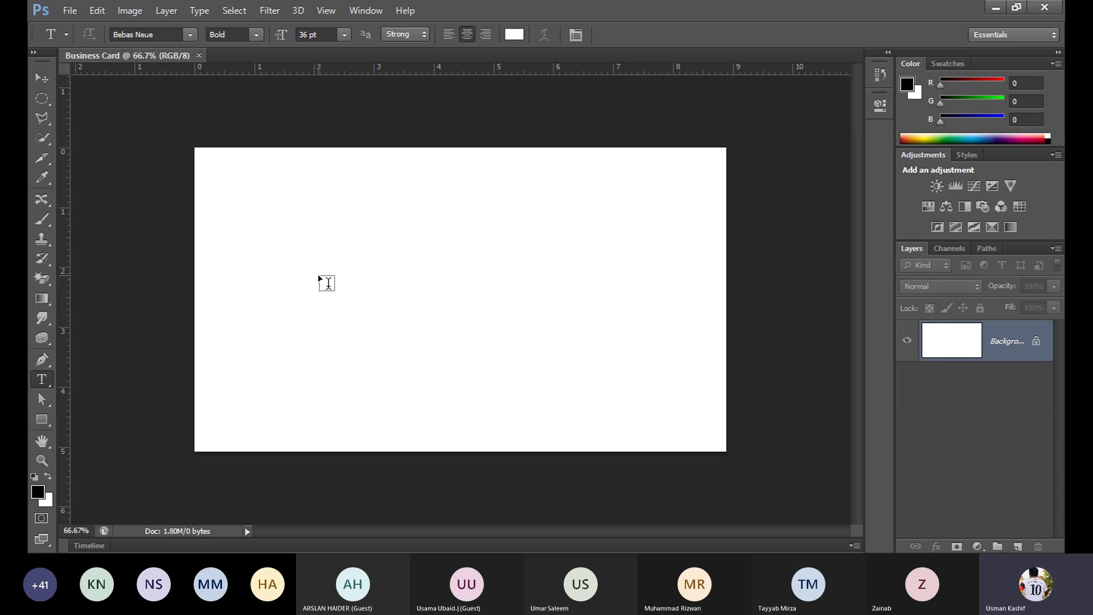
pyautogui.click(398, 560)
pyautogui.click(514, 35)
pyautogui.click(632, 359)
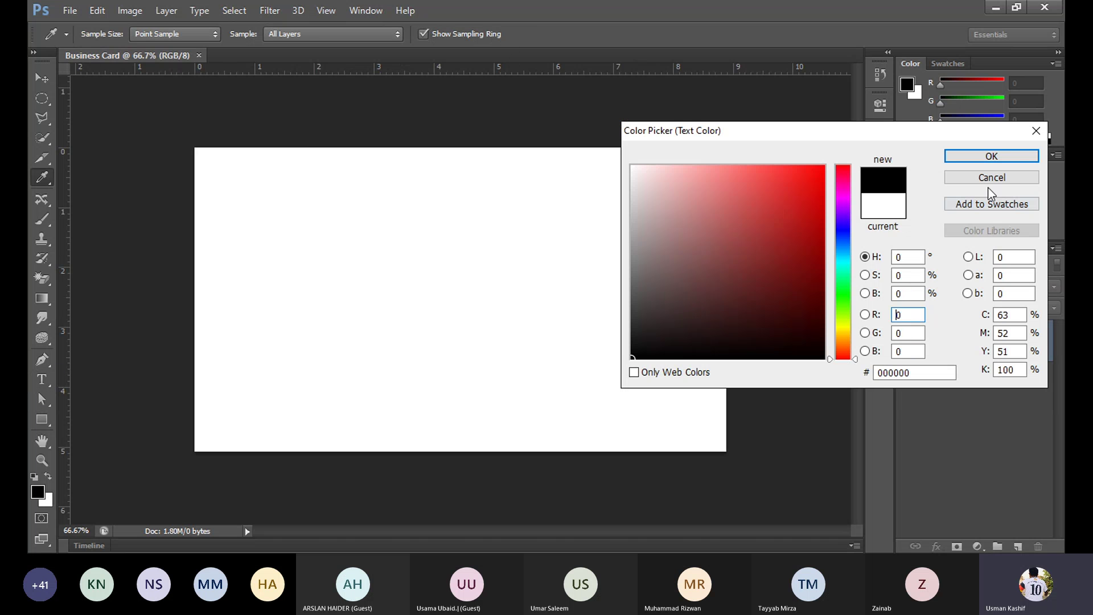
pyautogui.click(992, 156)
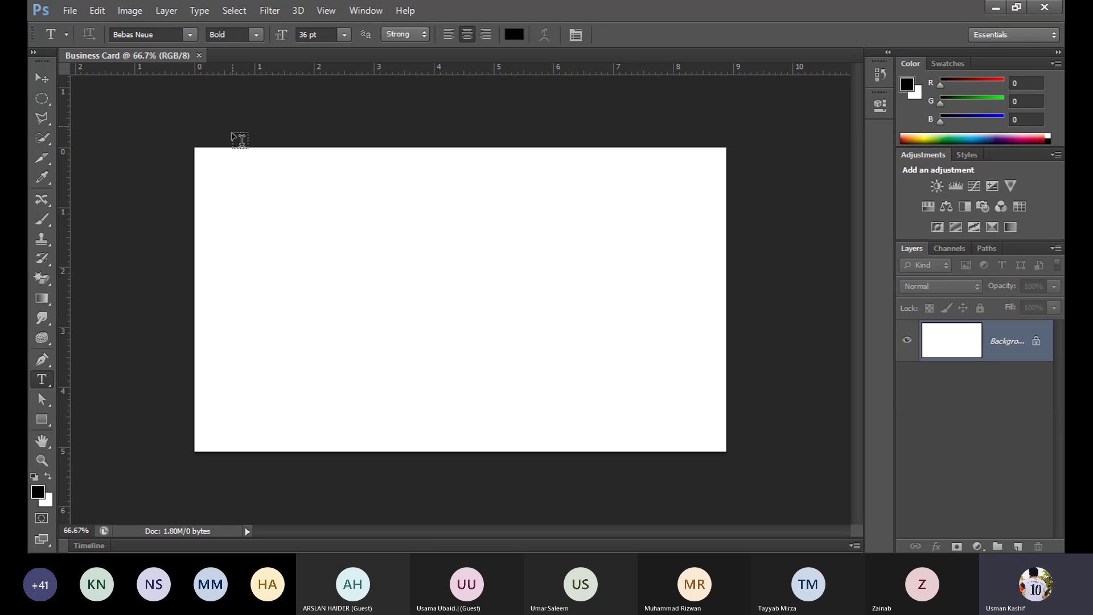
# Step: Add an 18 pt, left-aligned text line reading "COLOR MODE : RGB / CMYK" in the upper part of the card
pyautogui.click(272, 221)
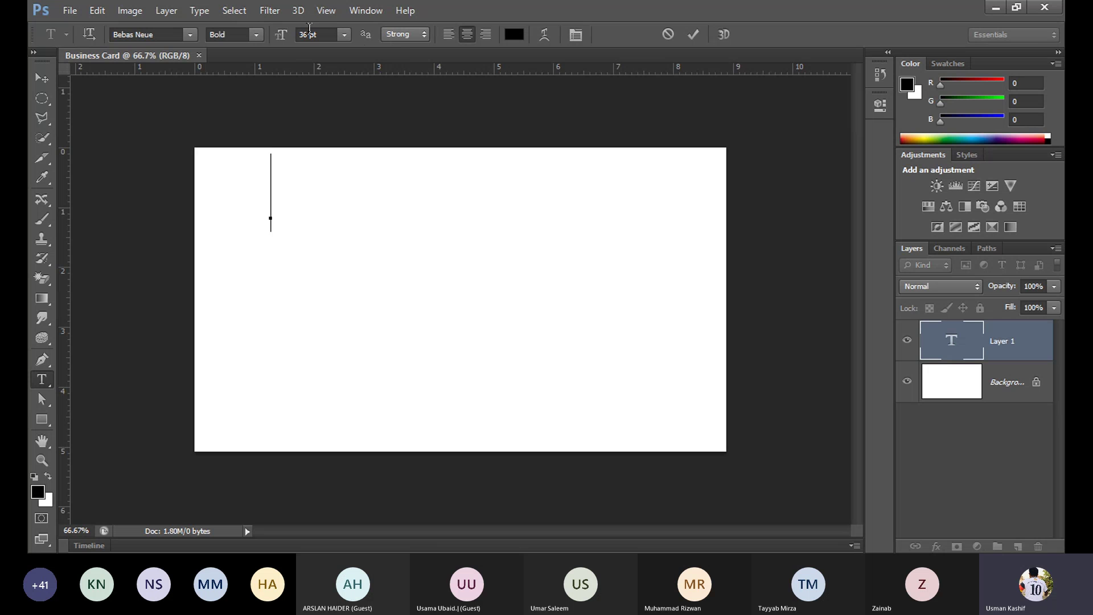
pyautogui.click(344, 34)
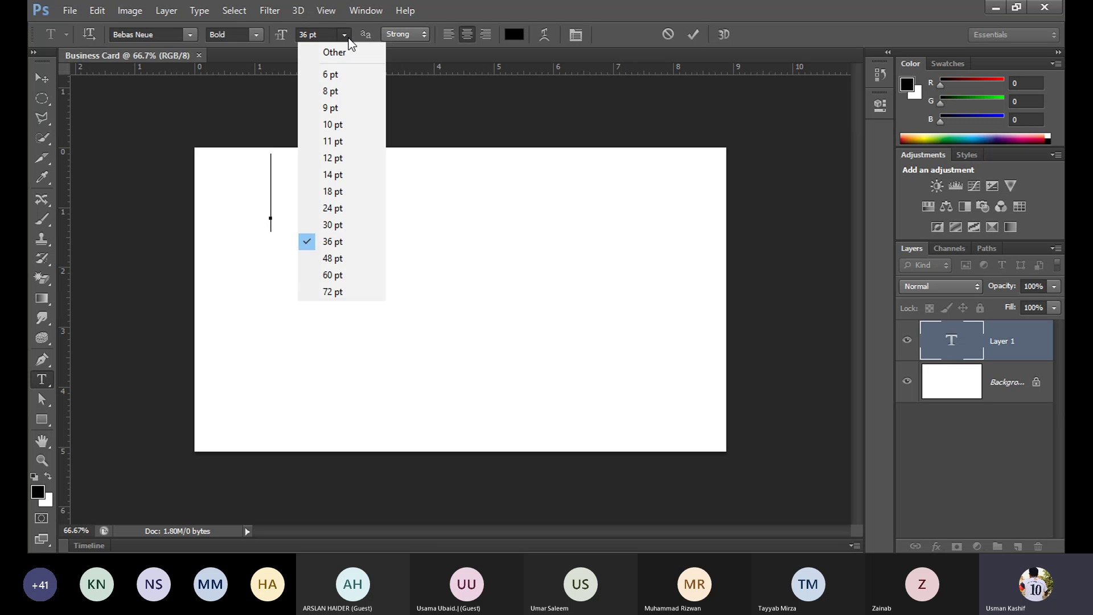
pyautogui.click(349, 191)
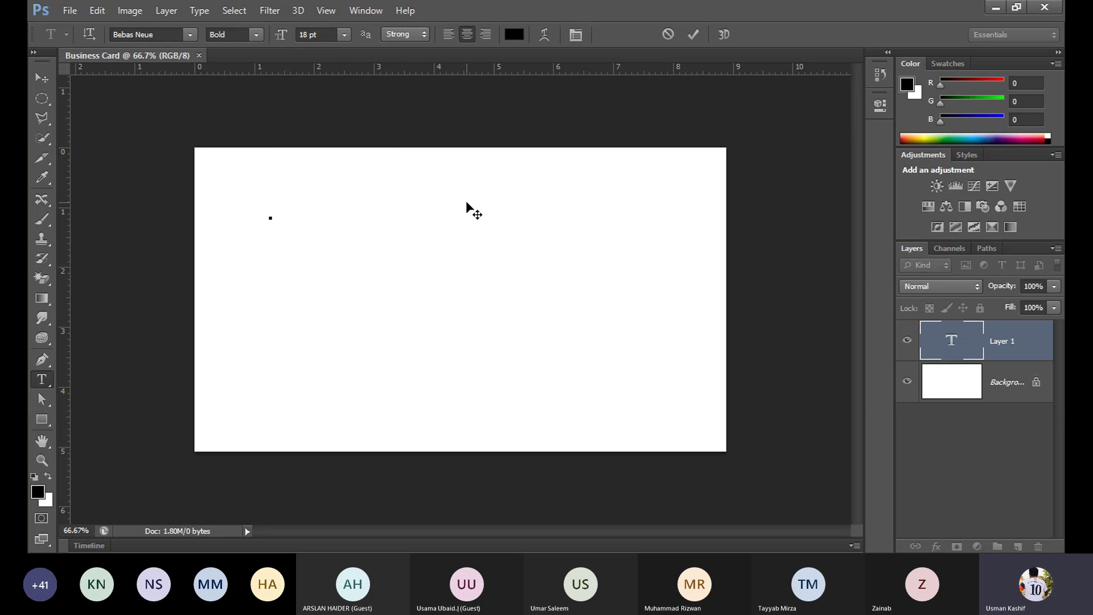
pyautogui.write('COLOR')
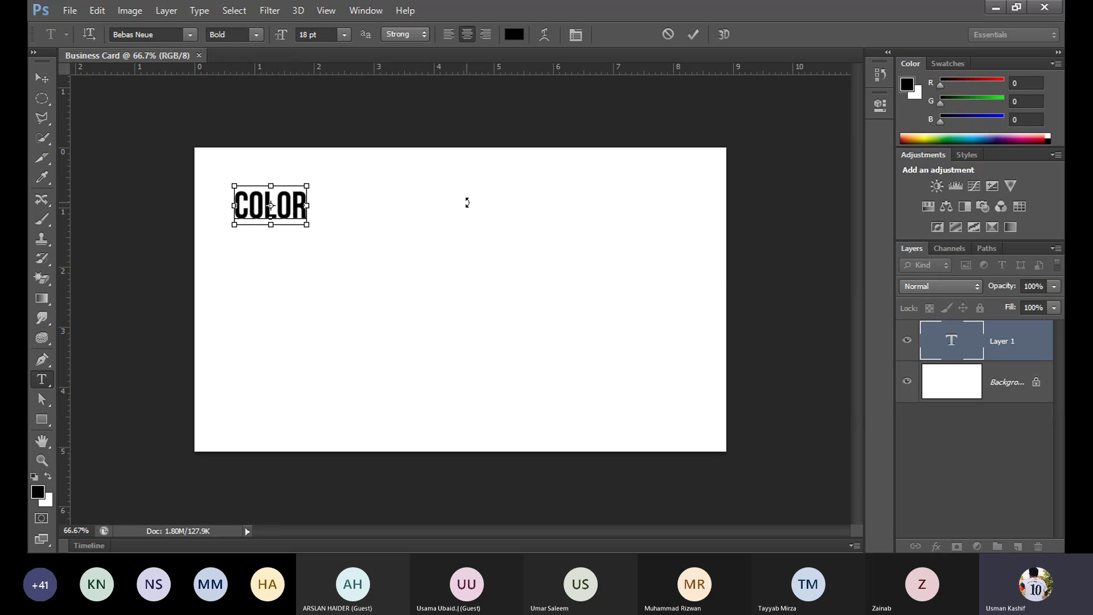
pyautogui.hotkey('ctrl', 'a')
pyautogui.click(449, 34)
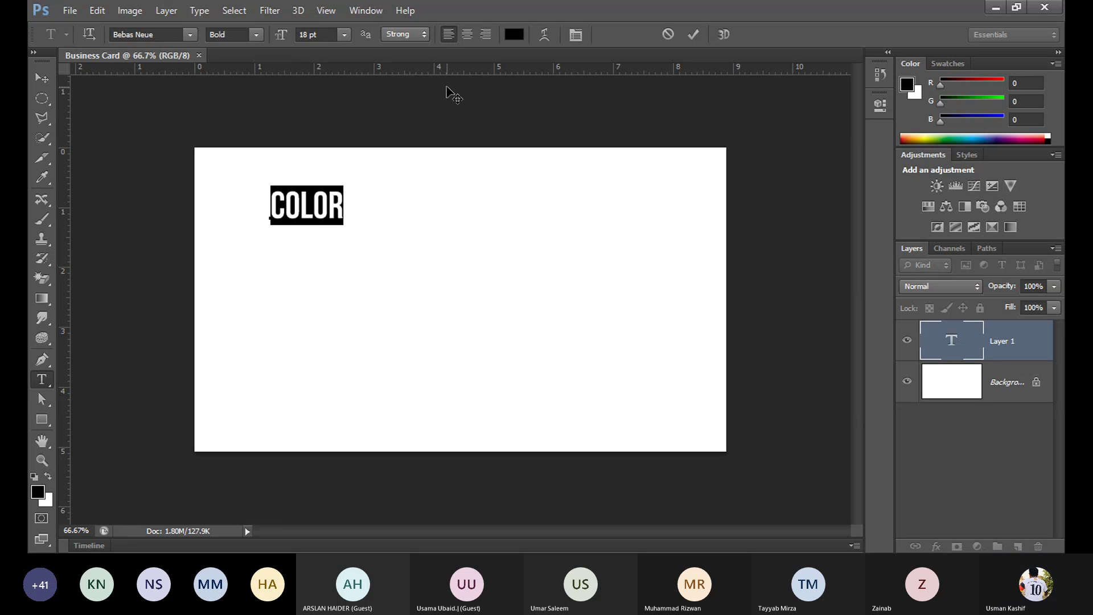
pyautogui.press('Right')
pyautogui.write('MODE :')
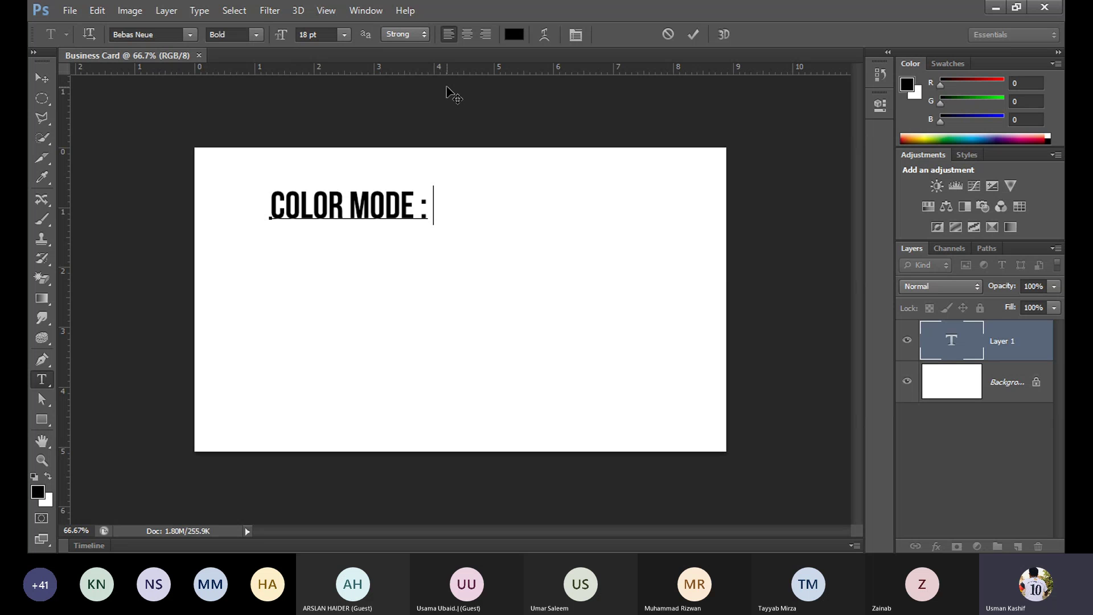
pyautogui.write(' RGB / C')
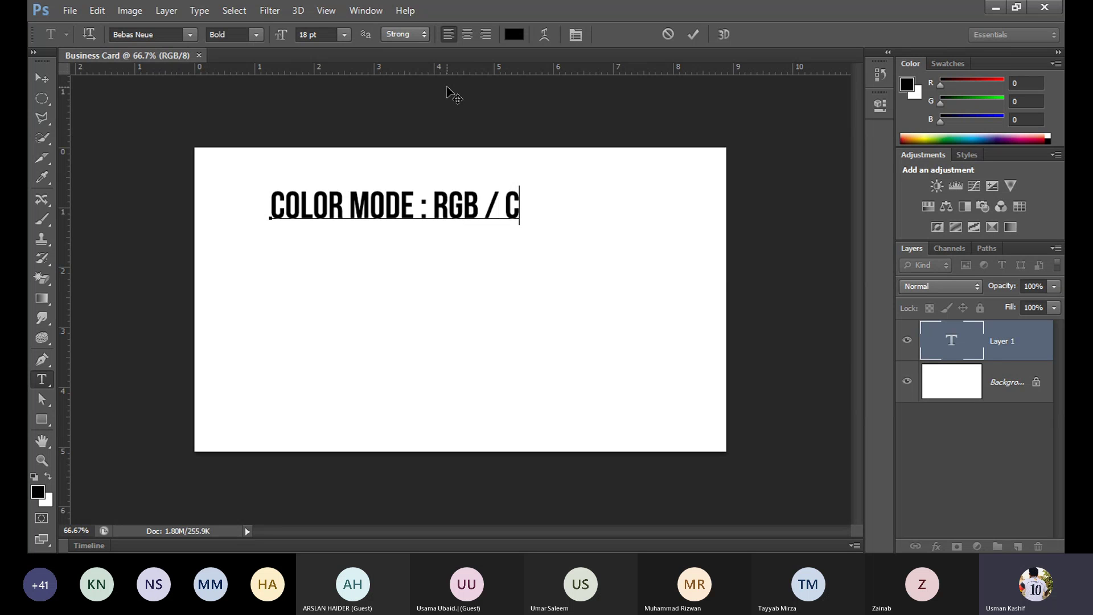
pyautogui.write('MYK')
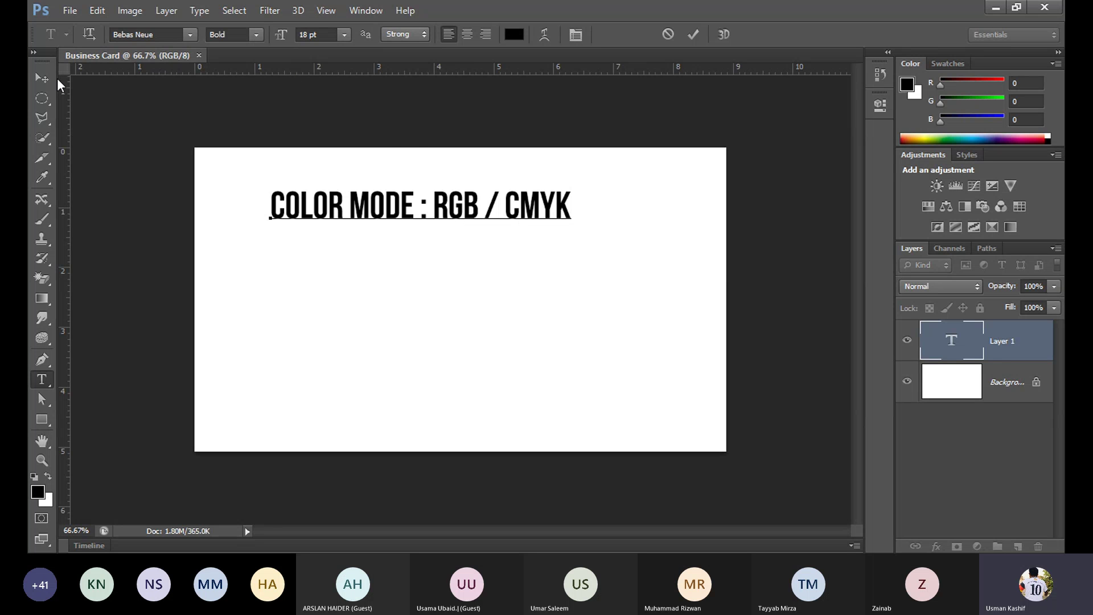
# Step: Move the COLOR MODE text line up and slightly to the right on the card
pyautogui.click(41, 77)
pyautogui.click(415, 137)
pyautogui.moveTo(463, 214); pyautogui.dragTo(482, 193)
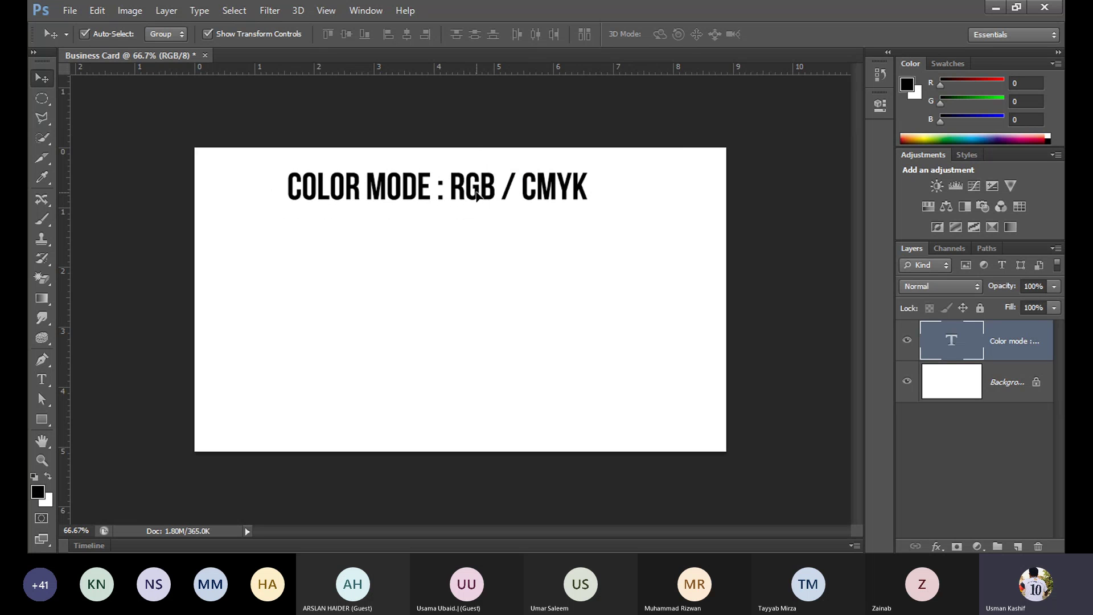
pyautogui.click(545, 256)
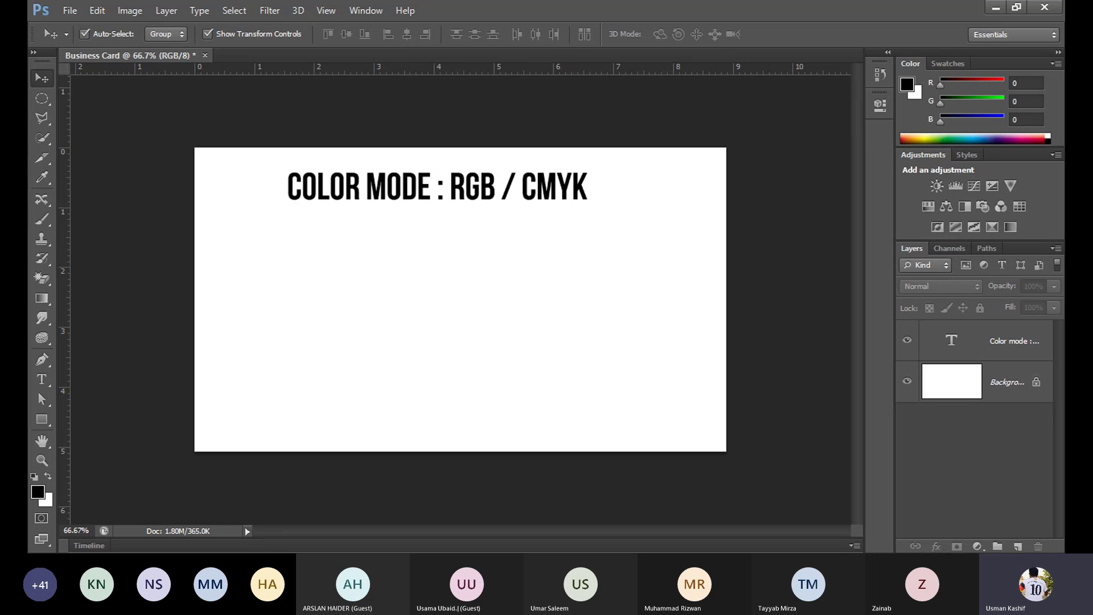
# Step: Nudge the COLOR MODE text line closer to the card's top edge and deselect it
pyautogui.click(980, 484)
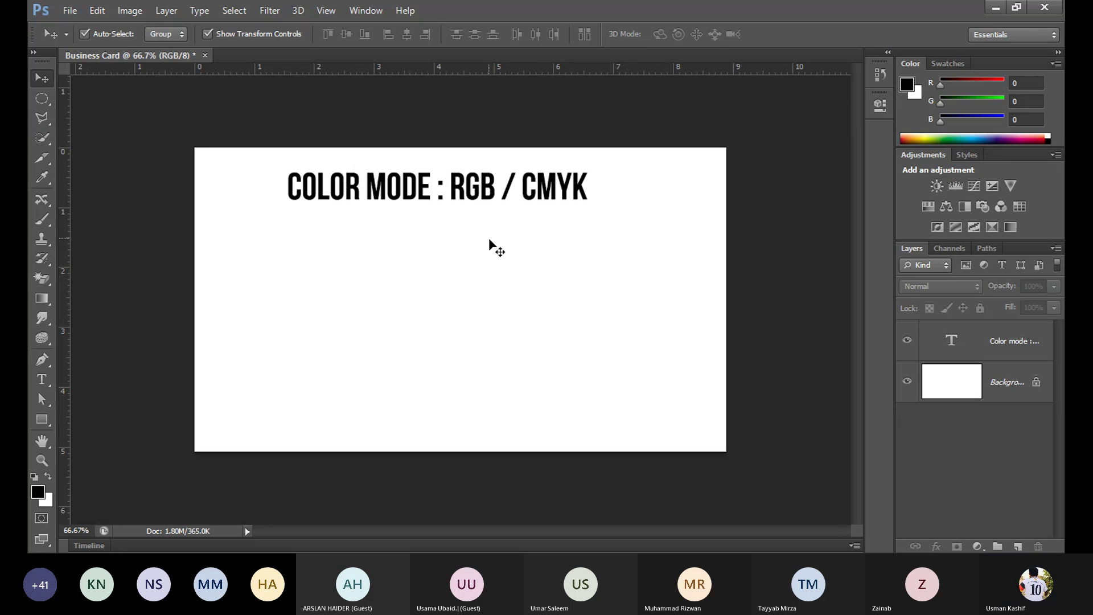
pyautogui.moveTo(483, 199); pyautogui.dragTo(483, 188)
pyautogui.click(539, 267)
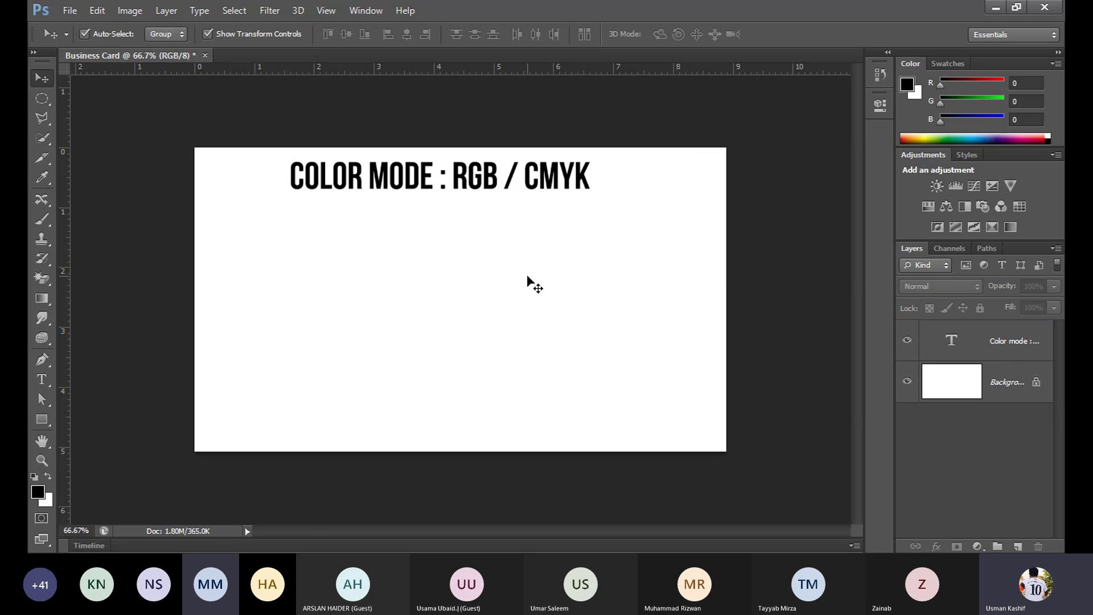
pyautogui.click(42, 381)
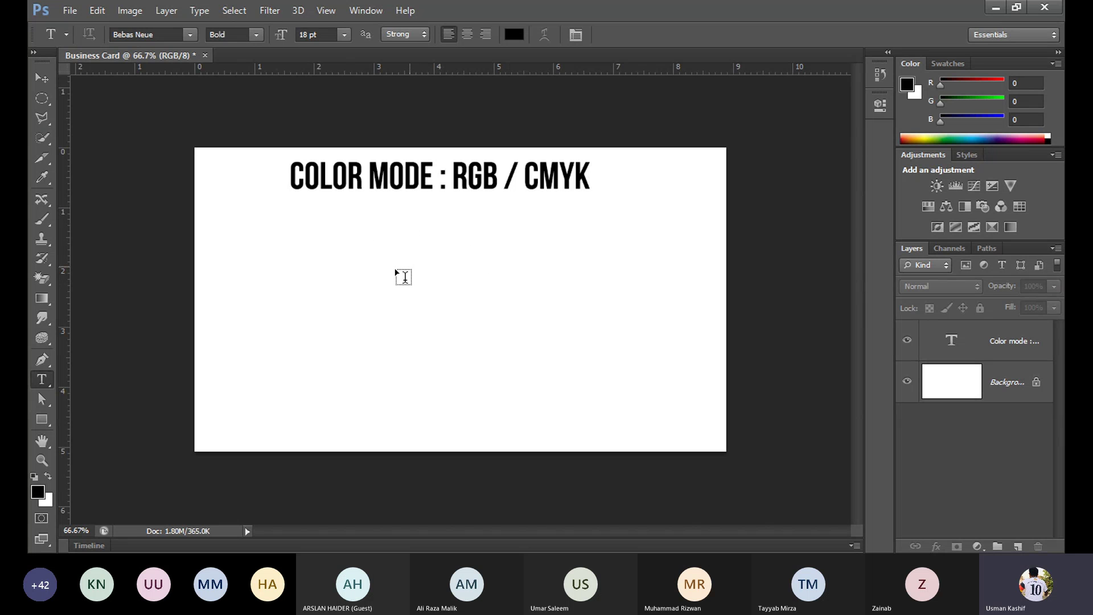
pyautogui.click(42, 77)
pyautogui.moveTo(429, 180); pyautogui.dragTo(427, 178)
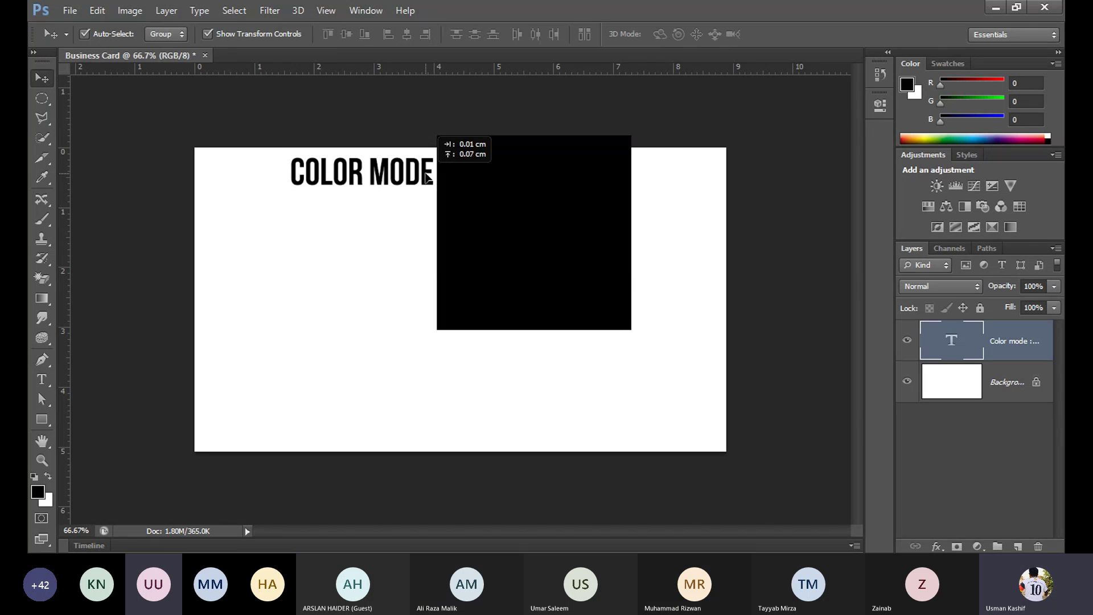
pyautogui.moveTo(427, 180); pyautogui.dragTo(428, 180)
pyautogui.click(370, 242)
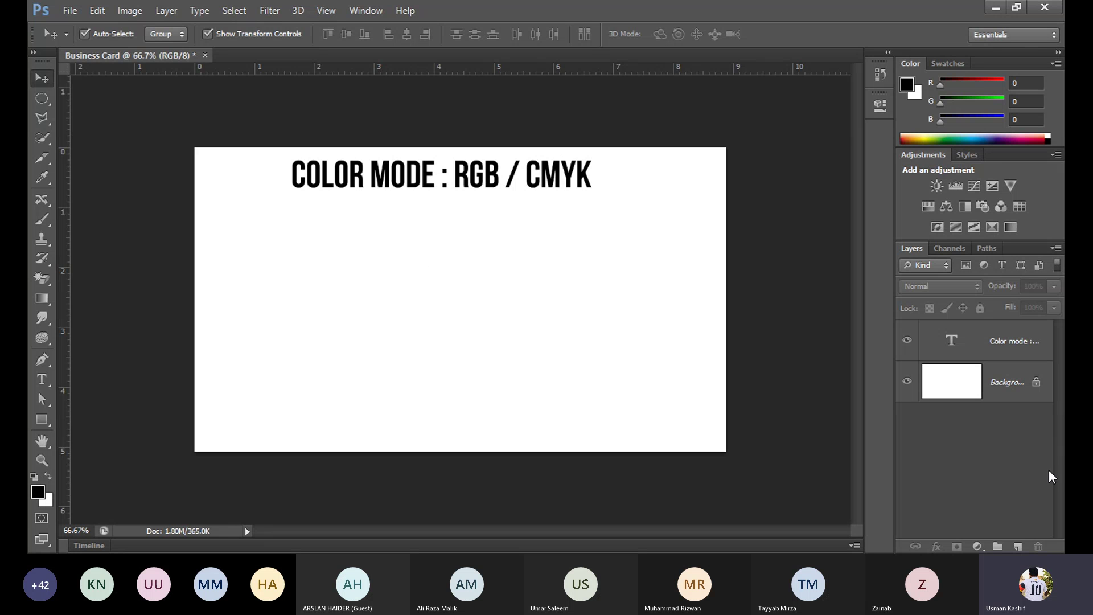
pyautogui.click(988, 471)
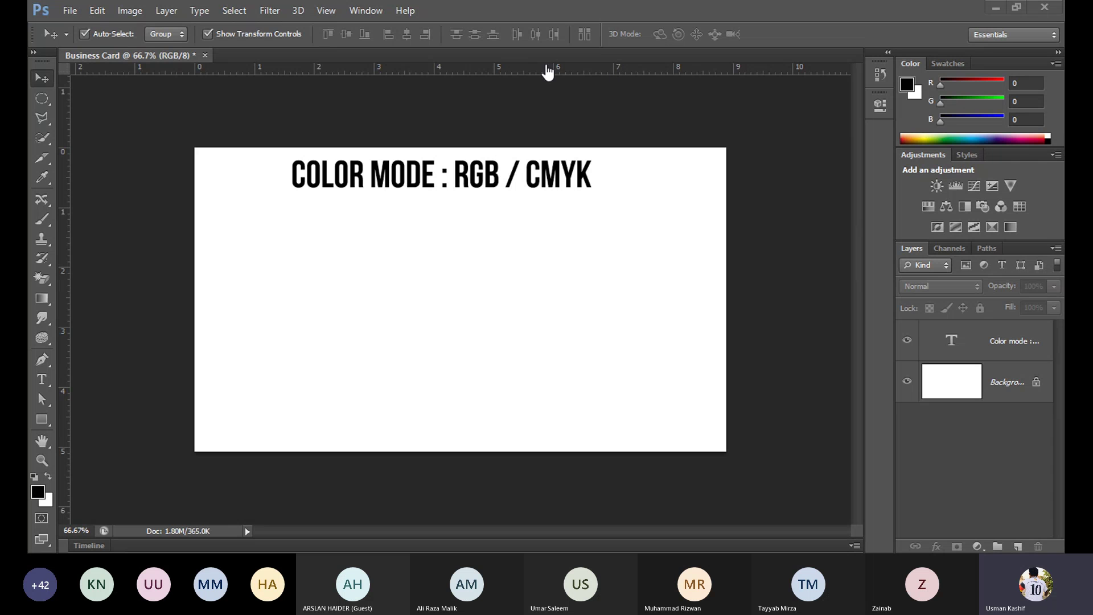
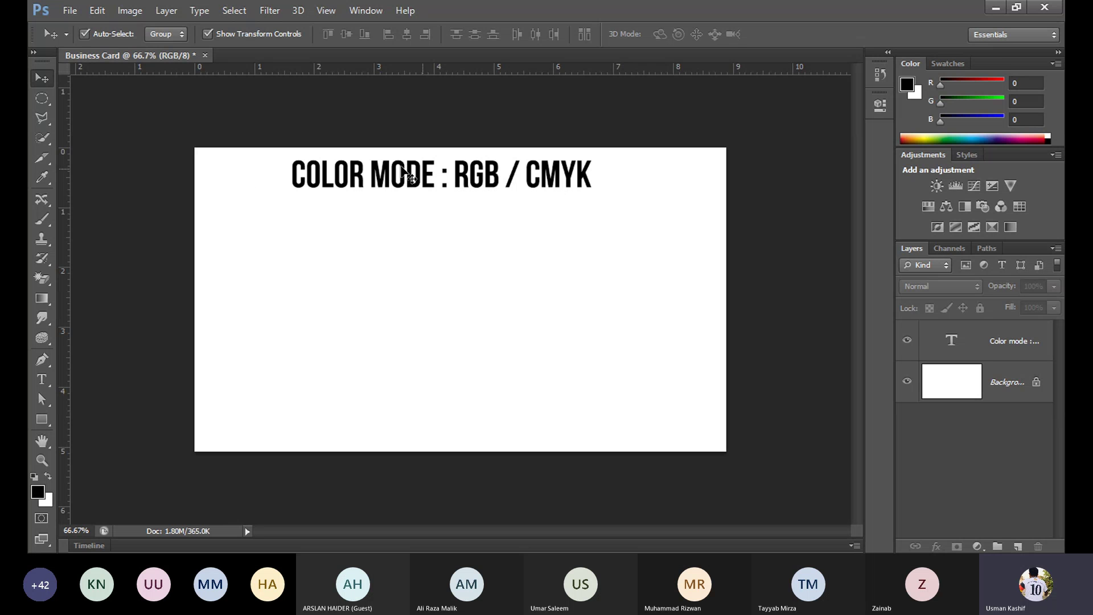
# Step: Add a second text line reading "RGB = RED, GREEEN, BLUE" below the COLOR MODE line
pyautogui.click(42, 380)
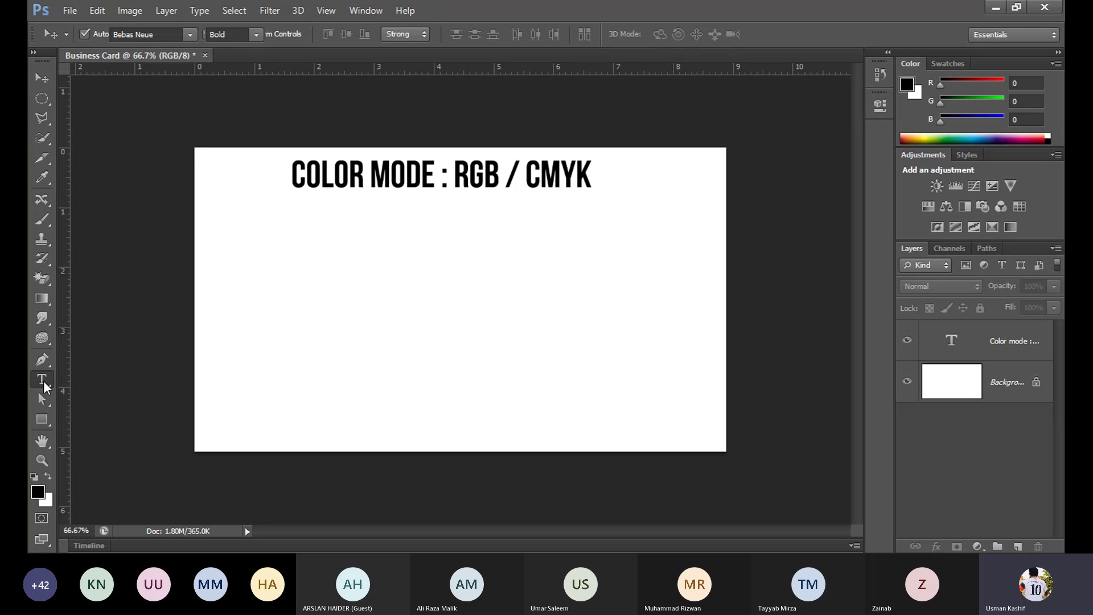
pyautogui.click(312, 234)
pyautogui.write('RG')
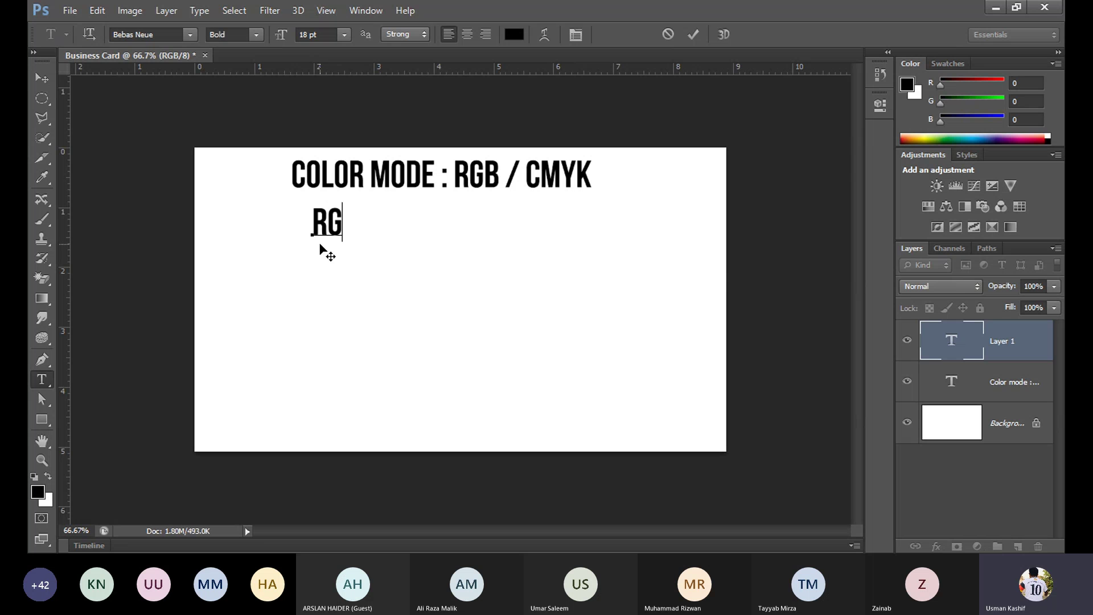
pyautogui.write('B =')
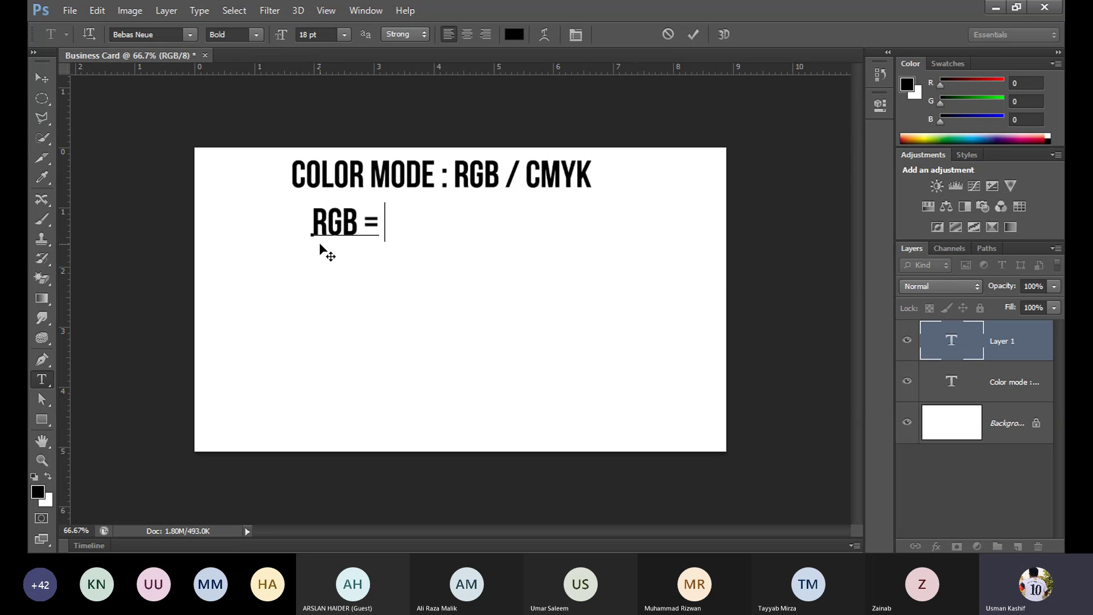
pyautogui.write(' RED, G')
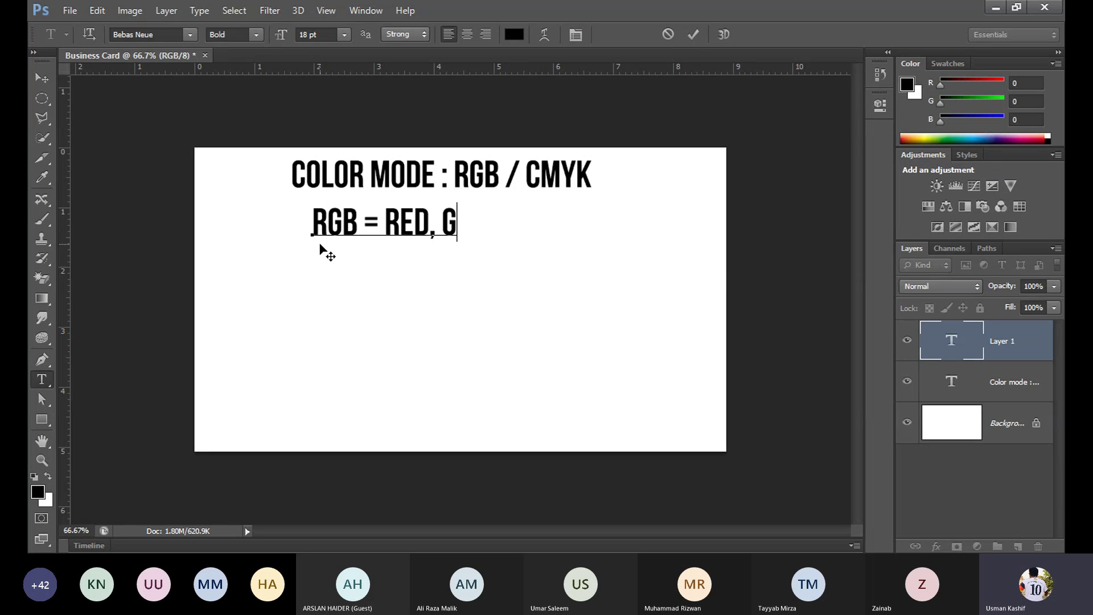
pyautogui.write('REEEN, BLUE')
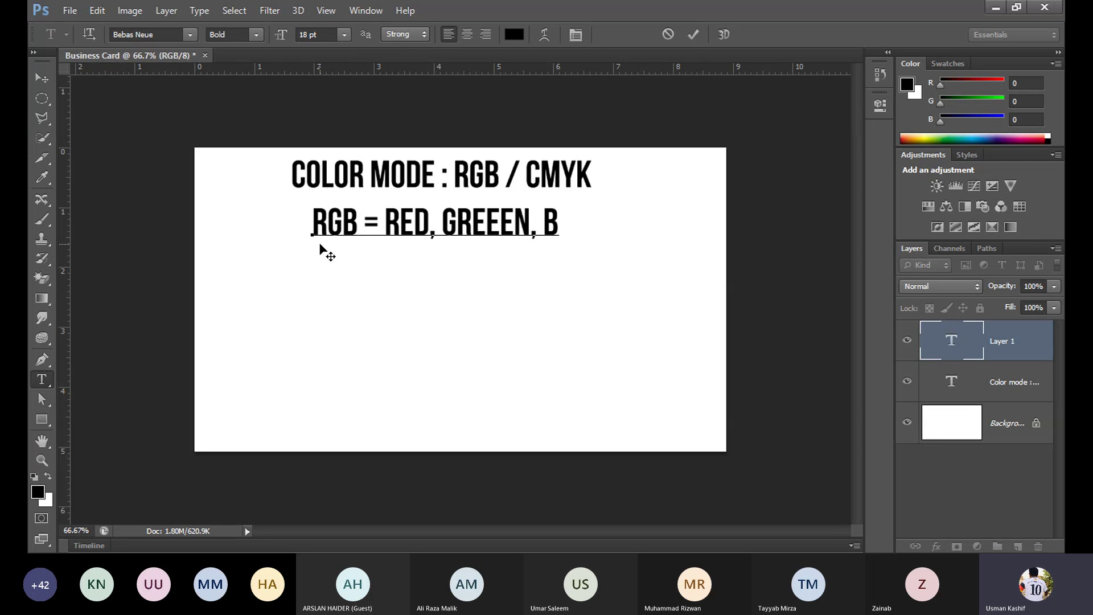
pyautogui.click(41, 77)
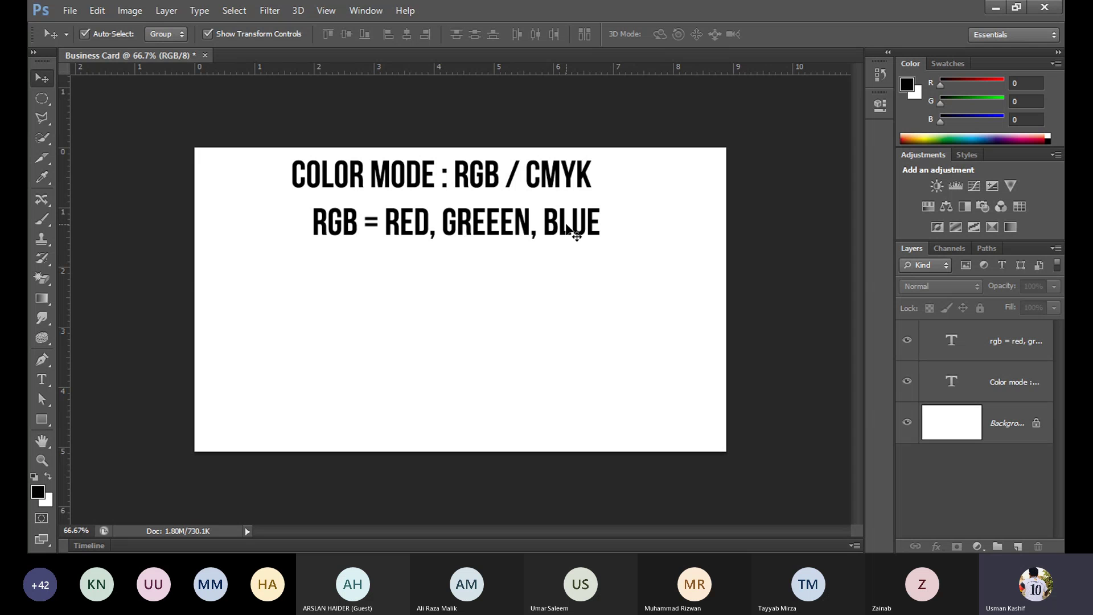
# Step: Set the Type tool's text color to red with RGB values 226, 10, 10
pyautogui.click(41, 379)
pyautogui.click(513, 34)
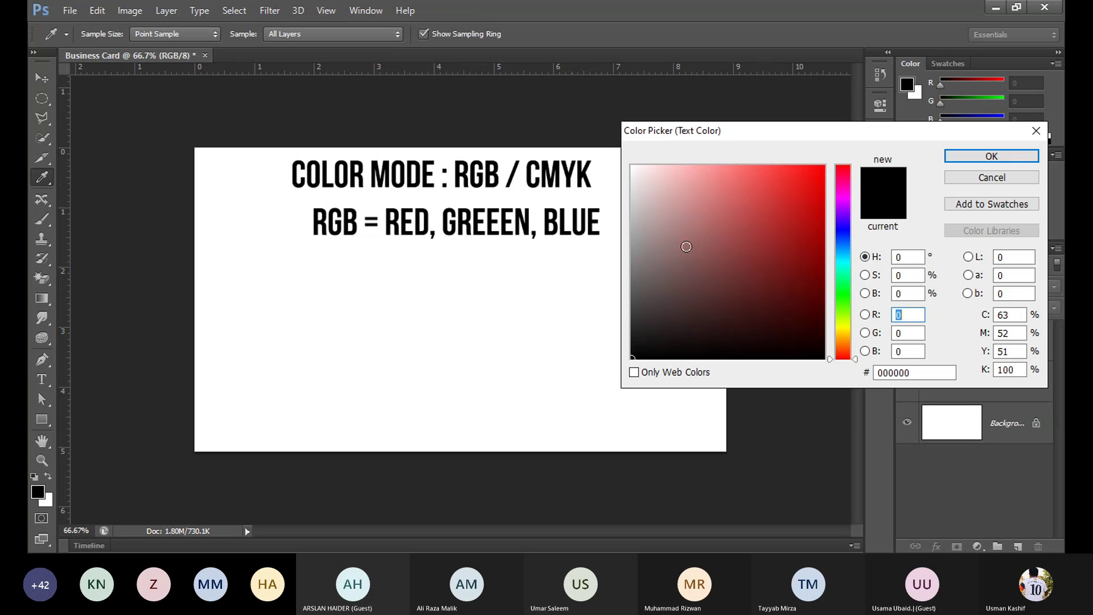
pyautogui.write('187')
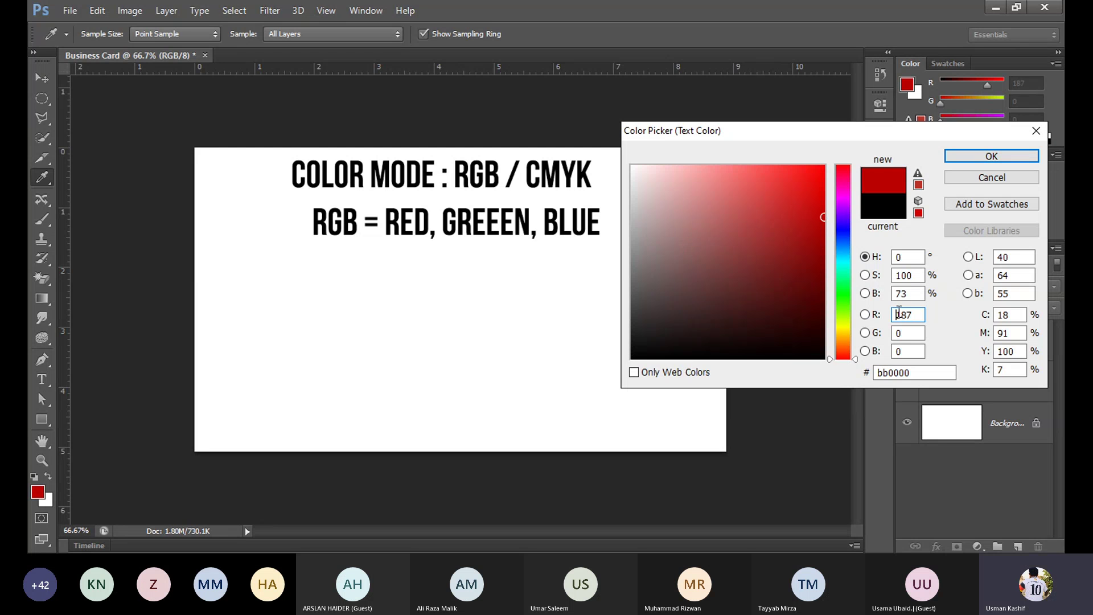
pyautogui.click(865, 314)
pyautogui.click(865, 257)
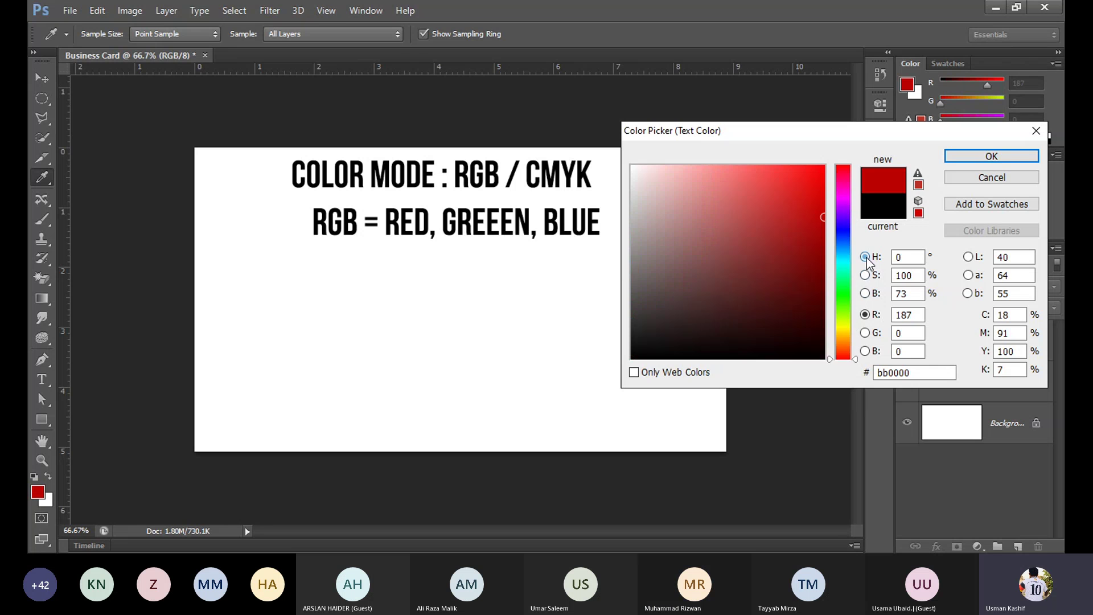
pyautogui.click(817, 188)
pyautogui.click(988, 156)
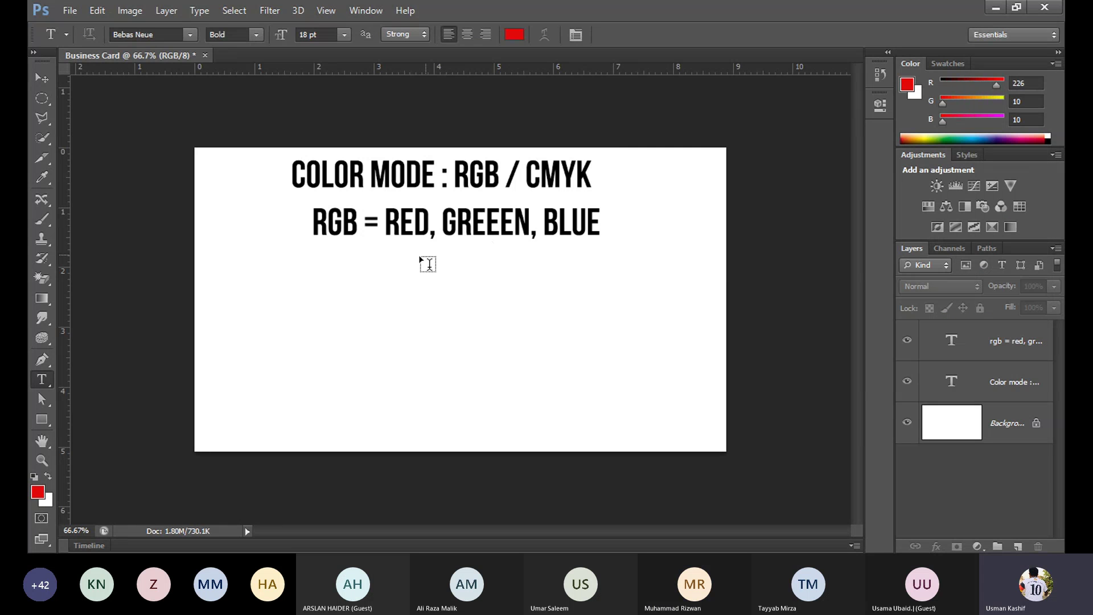
# Step: Add a red text line reading "DIGITAL SCREEN / DIGITAL MEDIA" below the RGB line, without an opening parenthesis
pyautogui.click(420, 274)
pyautogui.write('(')
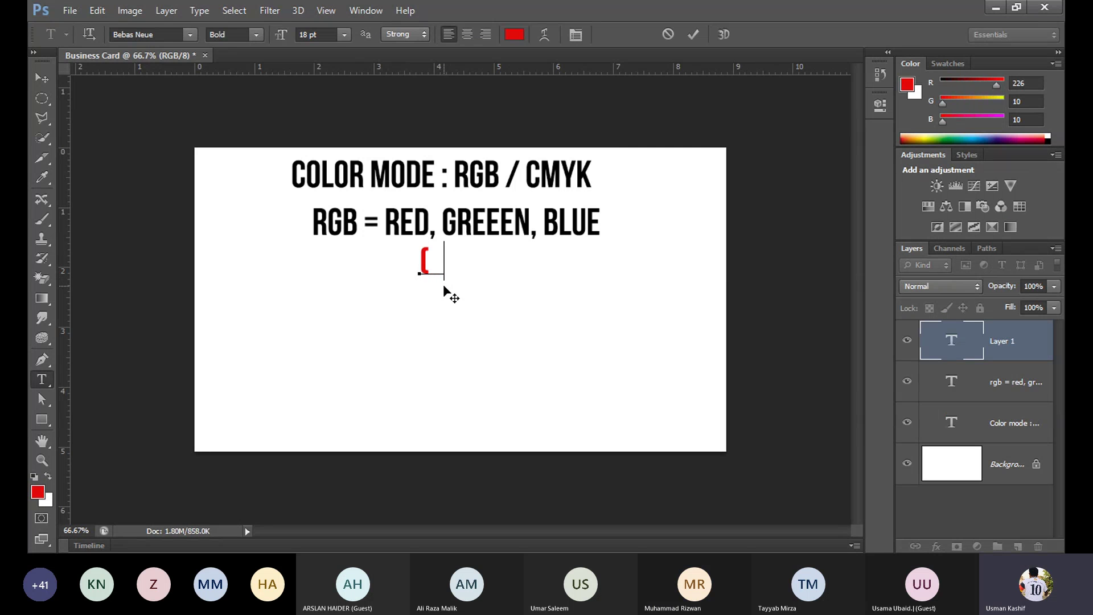
pyautogui.write('DIGITAL S')
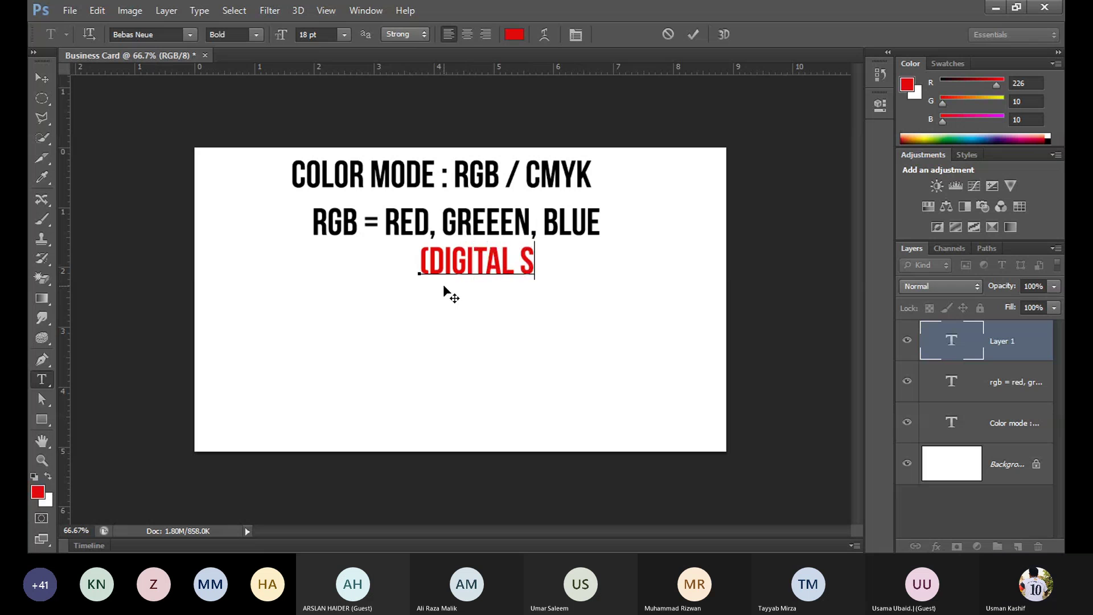
pyautogui.press('BackSpace')
pyautogui.press('BackSpace')
pyautogui.press('Left')
pyautogui.press('Left')
pyautogui.press('BackSpace')
pyautogui.press('BackSpace')
pyautogui.press('BackSpace')
pyautogui.hotkey('ctrl', 'Left')
pyautogui.press('BackSpace')
pyautogui.press('End')
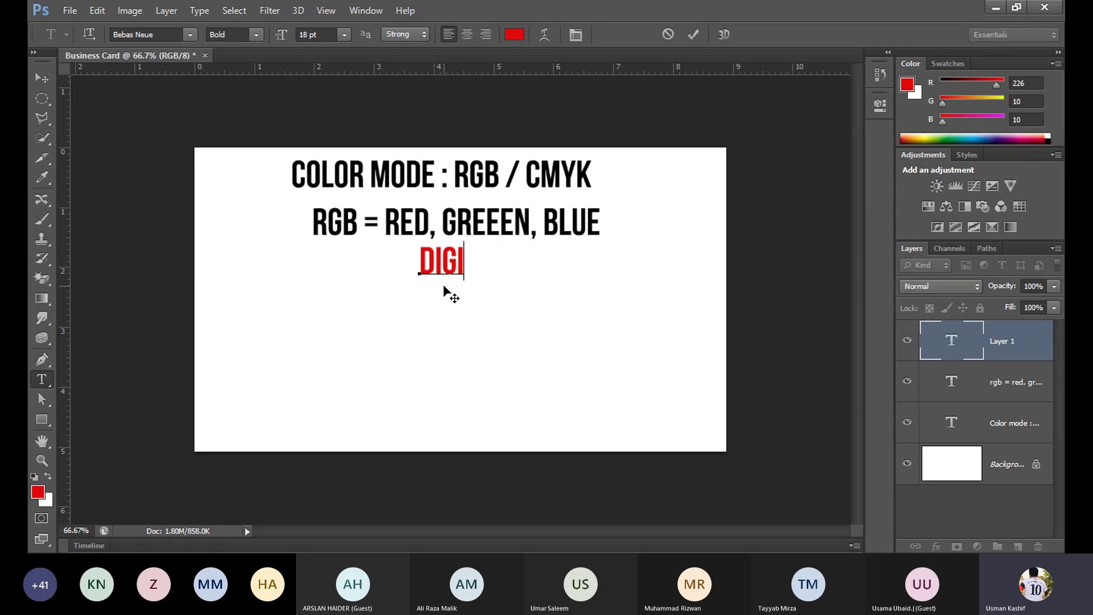
pyautogui.write('TAL SC')
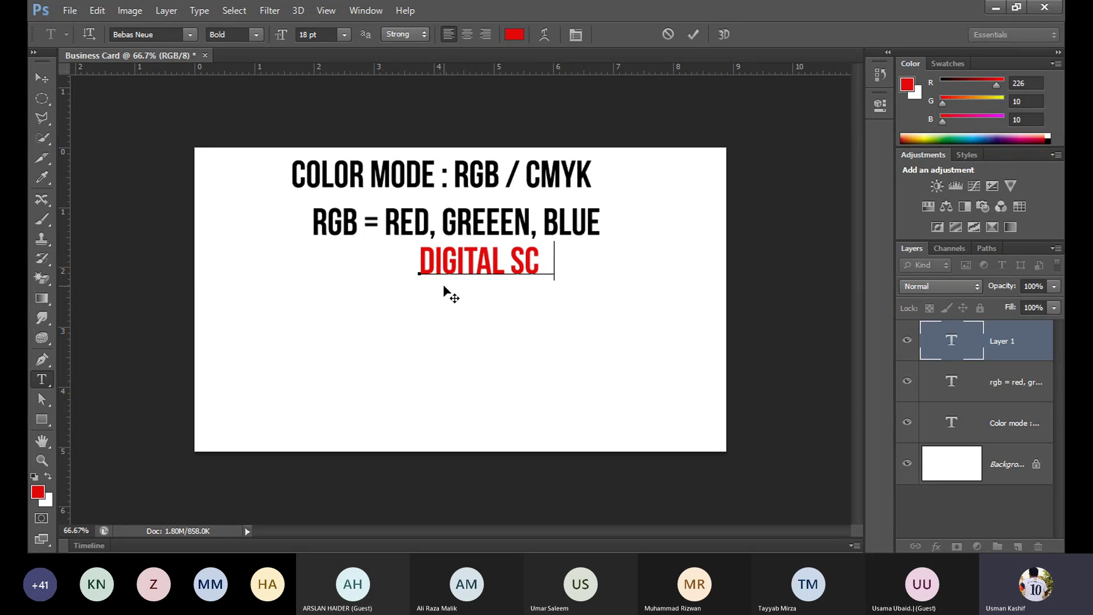
pyautogui.write('REEN / DID')
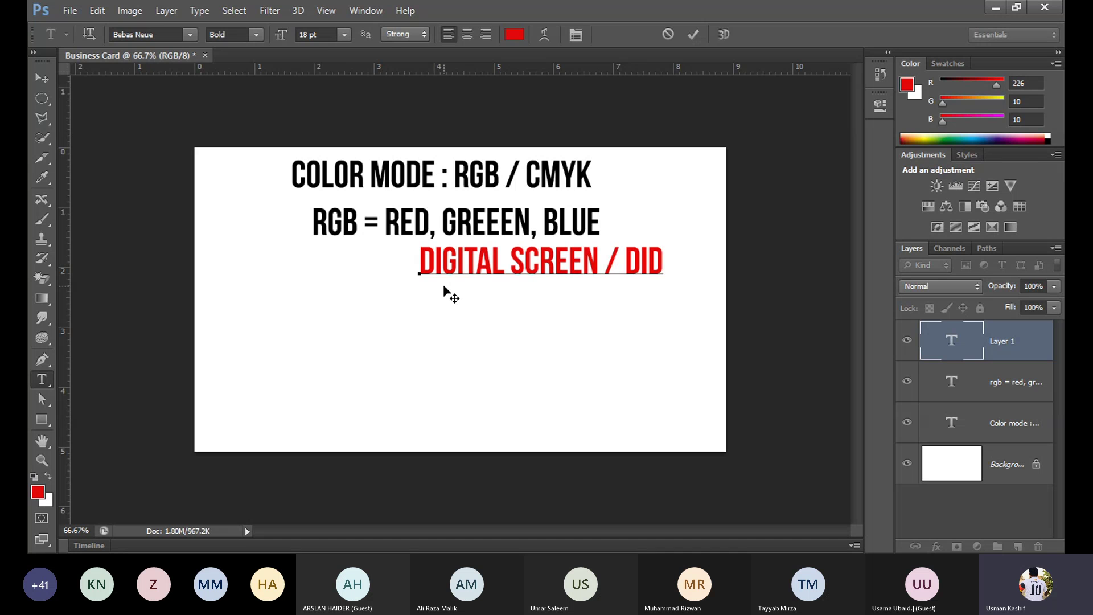
pyautogui.press('BackSpace')
pyautogui.write('GITAL MEDIA')
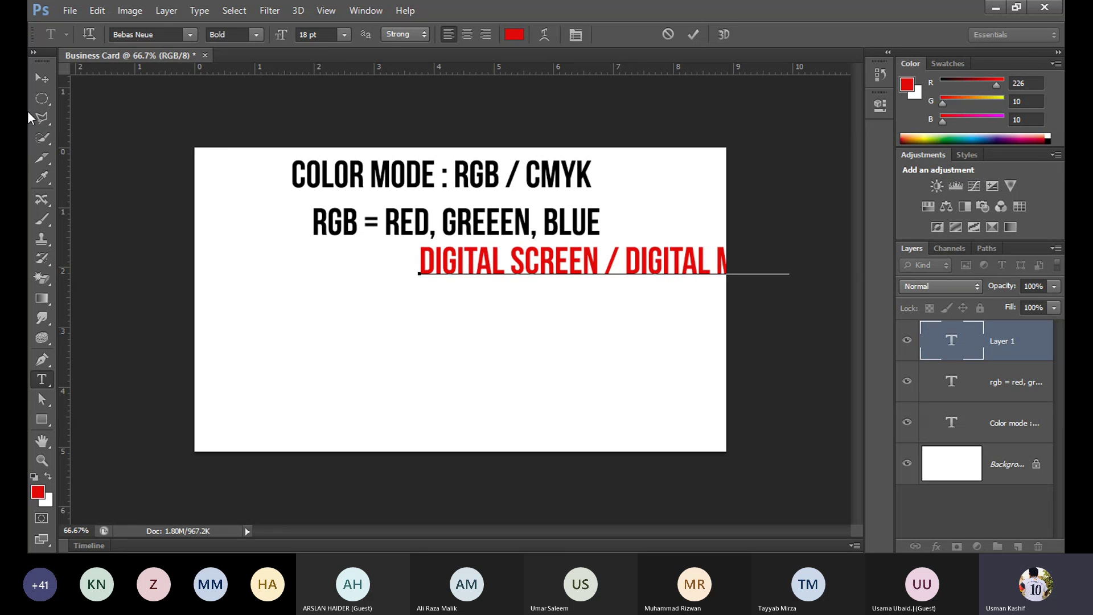
# Step: Move the red DIGITAL SCREEN / DIGITAL MEDIA line left so it sits centered under the RGB line
pyautogui.click(42, 77)
pyautogui.moveTo(537, 268); pyautogui.dragTo(414, 263)
pyautogui.moveTo(411, 260); pyautogui.dragTo(406, 260)
pyautogui.click(555, 315)
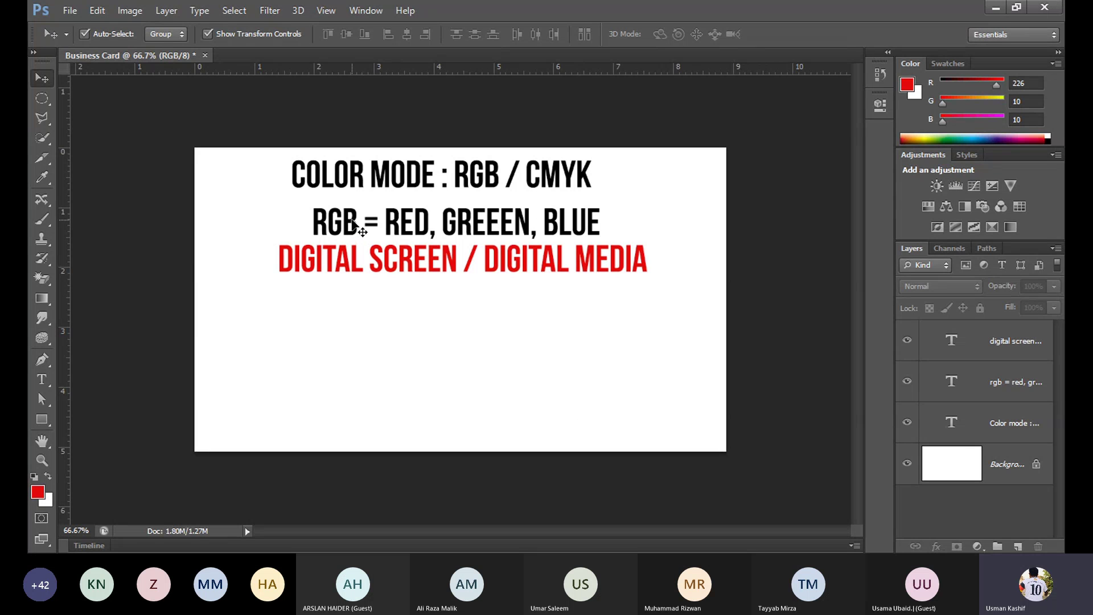
# Step: Nudge the RGB line slightly right and place a duplicate of it and the red line lower on the card
pyautogui.moveTo(352, 219); pyautogui.dragTo(358, 221)
pyautogui.moveTo(429, 305); pyautogui.dragTo(472, 334)
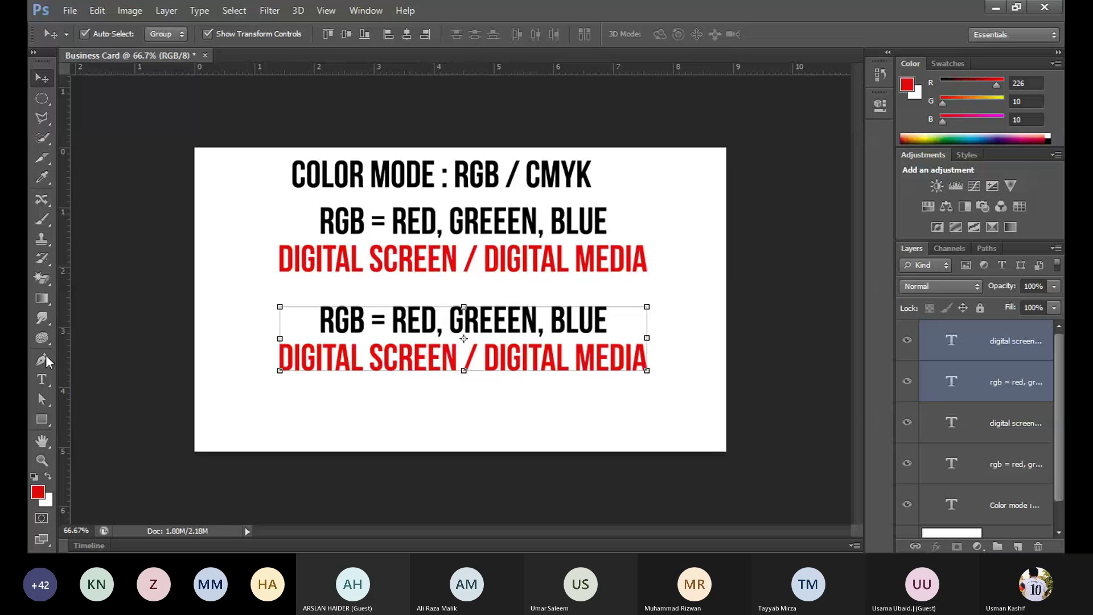
# Step: Replace the word RGB with "CMYK" in the duplicated black text line lower on the card
pyautogui.click(42, 379)
pyautogui.click(345, 315)
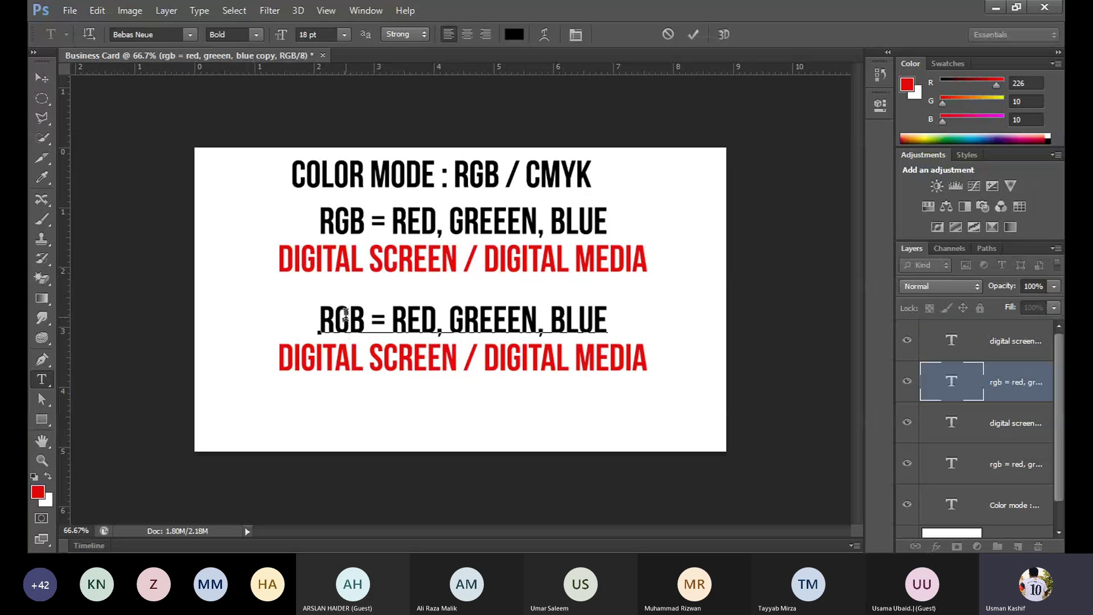
pyautogui.hotkey('shift', 'Right')
pyautogui.hotkey('shift', 'Left')
pyautogui.hotkey('shift', 'Left')
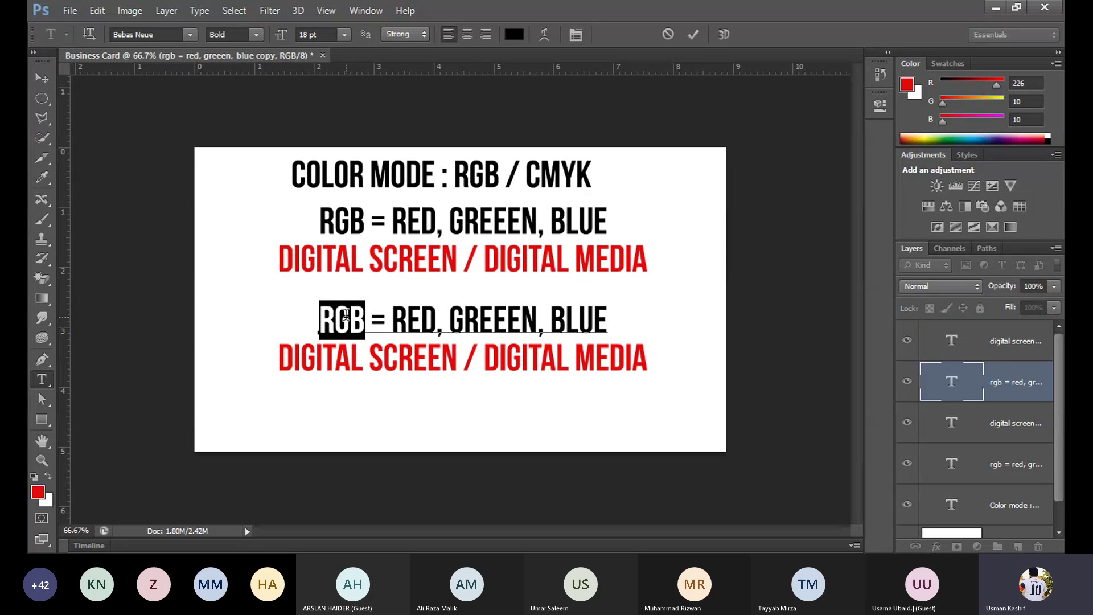
pyautogui.write('CMYK')
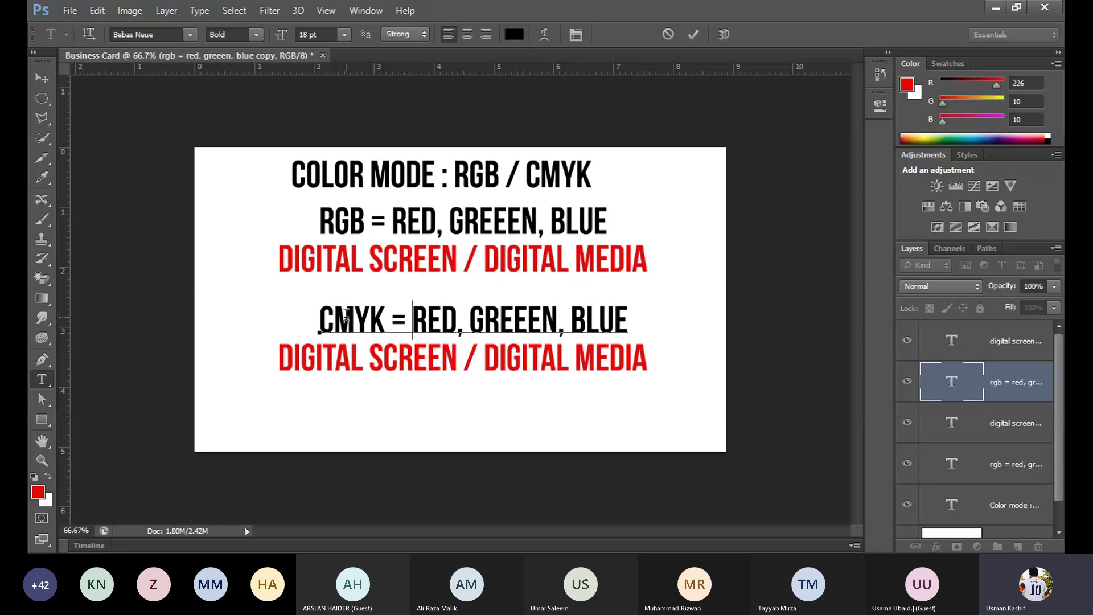
# Step: Replace the color names after "CMYK =" with "CYAN , MAGENDA, YELLOW, BLACK" and move the line left so it sits centered on the card
pyautogui.hotkey('shift', 'Right')
pyautogui.hotkey('shift', 'Right')
pyautogui.hotkey('shift', 'Right')
pyautogui.hotkey('shift', 'Right')
pyautogui.hotkey('shift', 'Right')
pyautogui.hotkey('shift', 'Right')
pyautogui.hotkey('shift', 'Right')
pyautogui.hotkey('shift', 'Right')
pyautogui.hotkey('shift', 'Right')
pyautogui.hotkey('shift', 'Right')
pyautogui.hotkey('shift', 'Right')
pyautogui.hotkey('shift', 'Right')
pyautogui.hotkey('shift', 'Right')
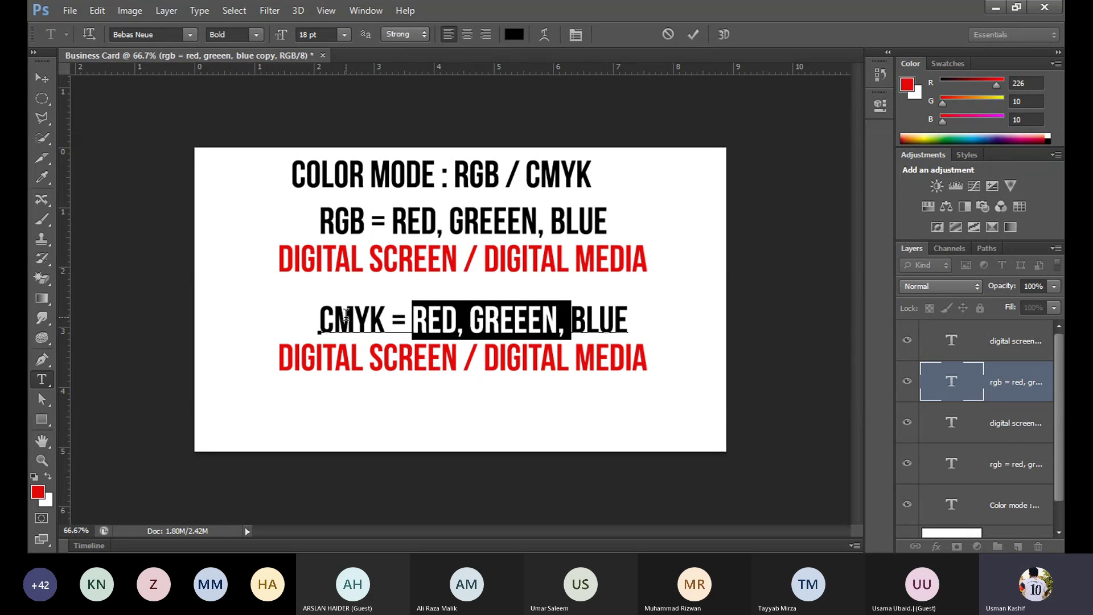
pyautogui.hotkey('shift', 'Right')
pyautogui.hotkey('shift', 'Right')
pyautogui.hotkey('shift', 'Right')
pyautogui.hotkey('shift', 'Right')
pyautogui.write('CYAN ')
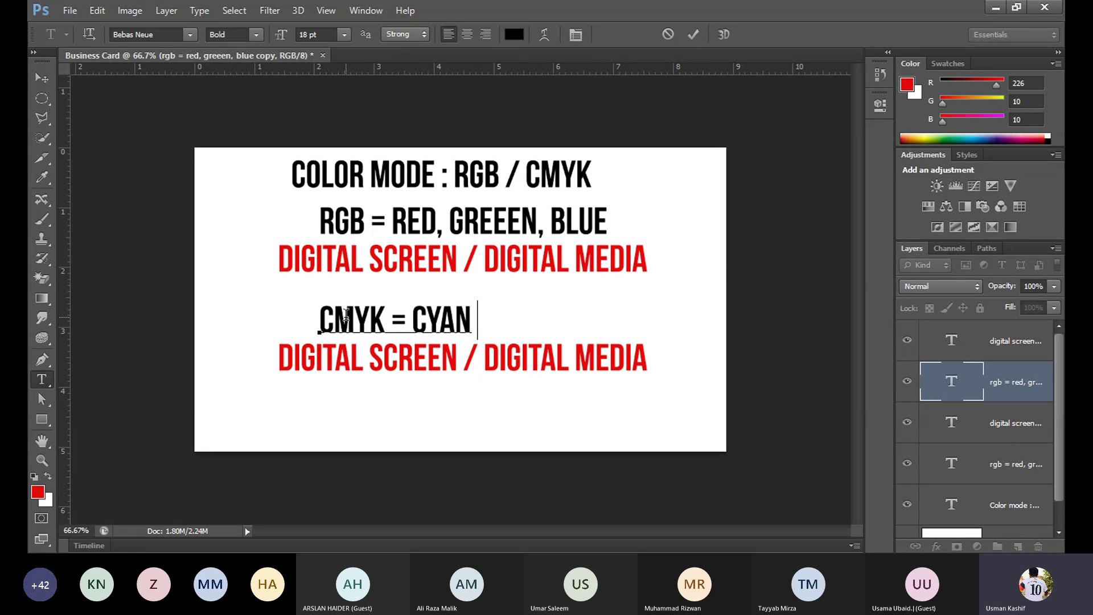
pyautogui.write(', MAGENDA, ')
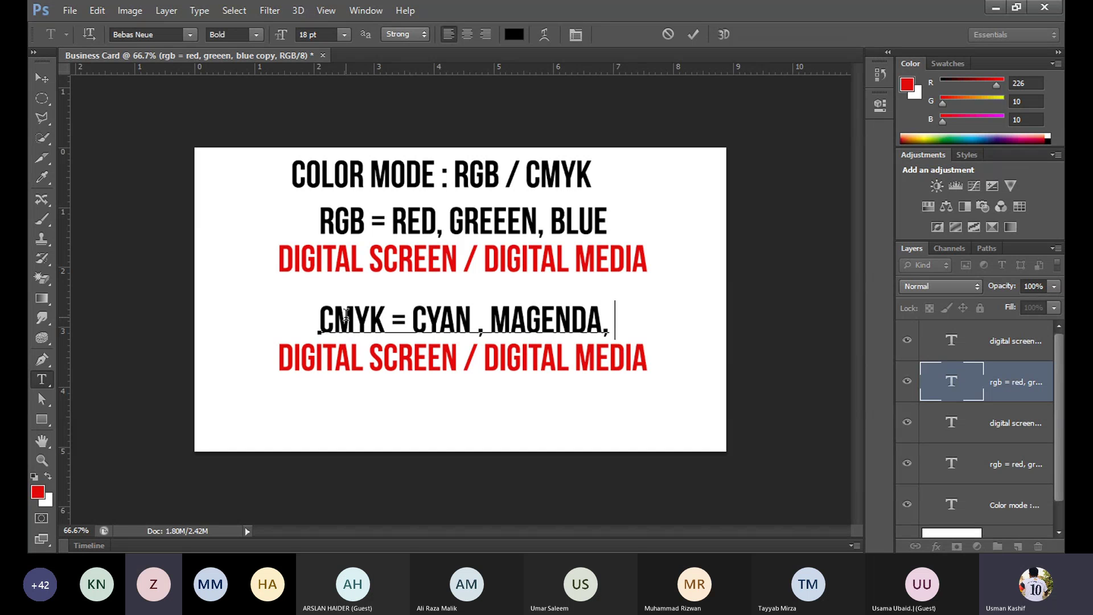
pyautogui.write('YELLOW, BLACK')
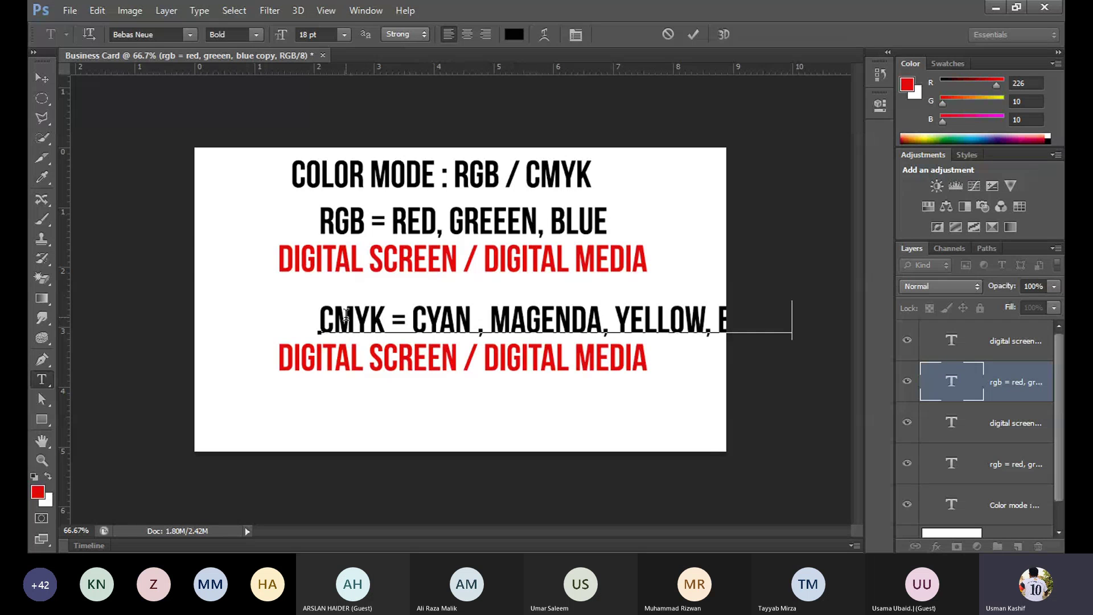
pyautogui.click(42, 77)
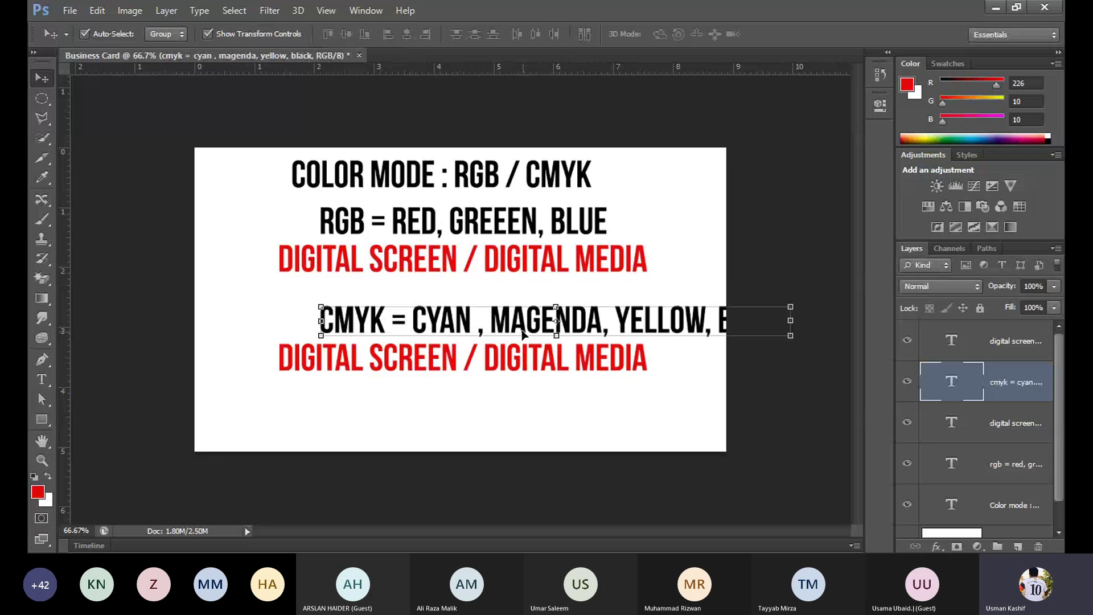
pyautogui.moveTo(538, 324); pyautogui.dragTo(443, 323)
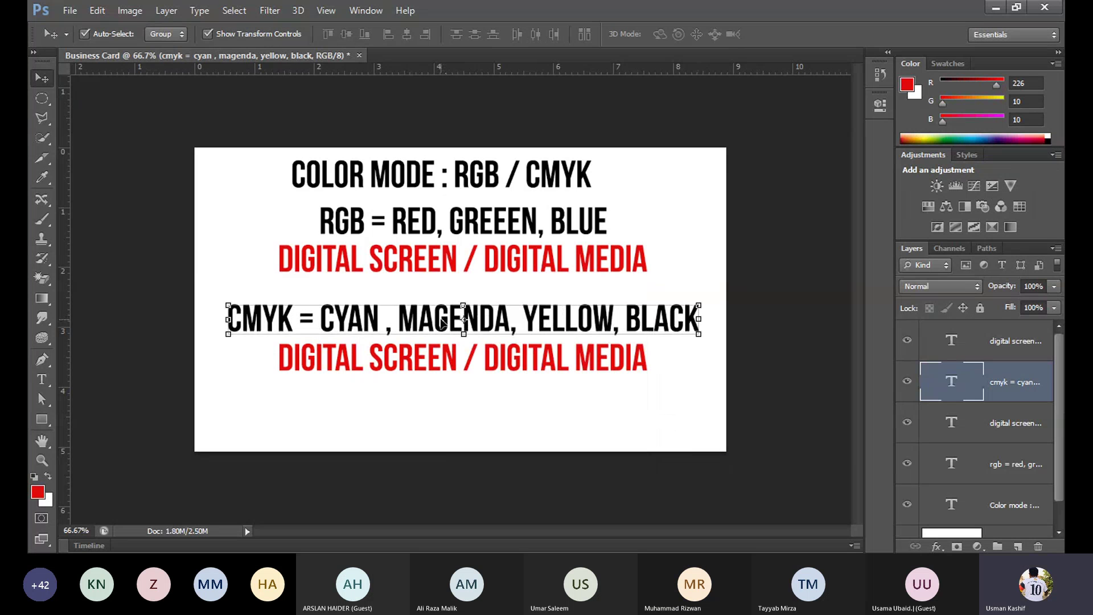
# Step: Change the lower red line's text to "PRINT MEDIA" and move it right to the middle beneath the CMYK line
pyautogui.click(42, 378)
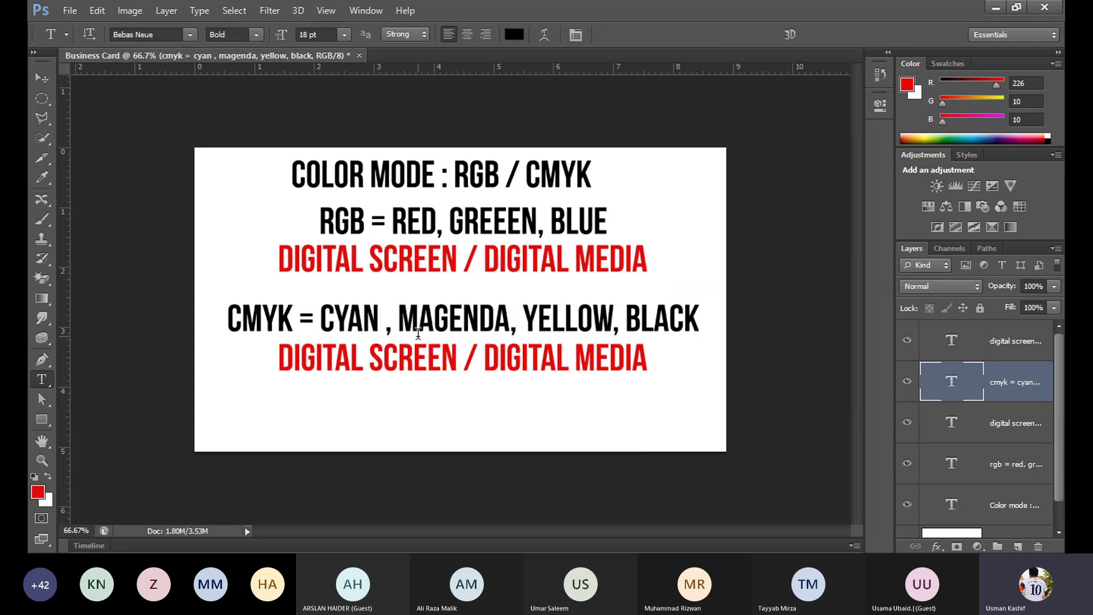
pyautogui.tripleClick(419, 349)
pyautogui.write('PRINT MEDIA')
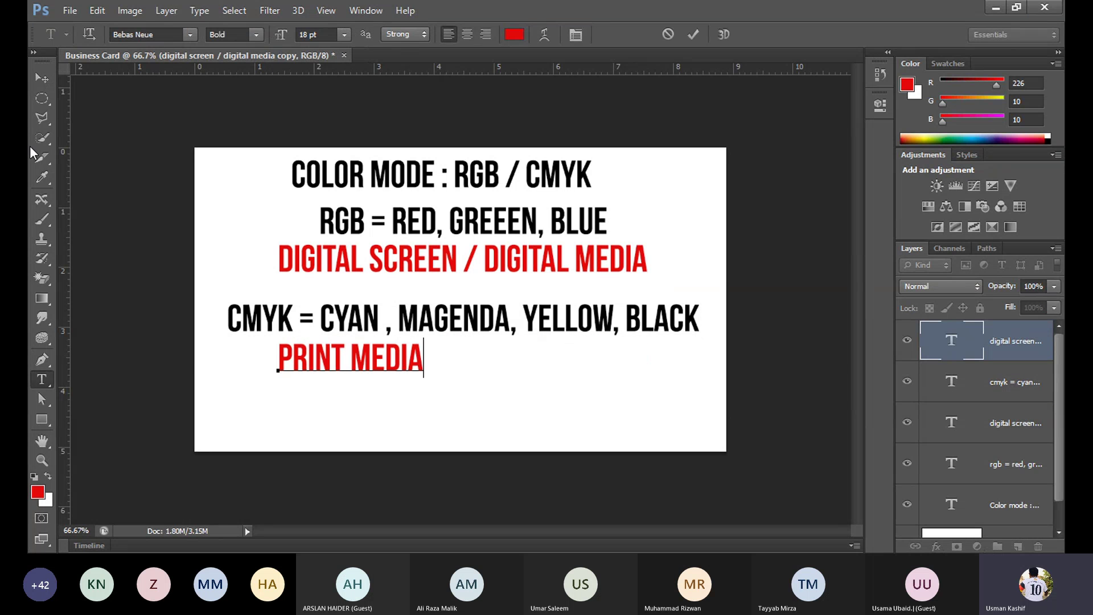
pyautogui.click(42, 77)
pyautogui.moveTo(373, 363); pyautogui.dragTo(474, 365)
# Step: Align all five text lines on their horizontal centers and move them slightly lower on the card
pyautogui.moveTo(497, 430); pyautogui.dragTo(415, 108)
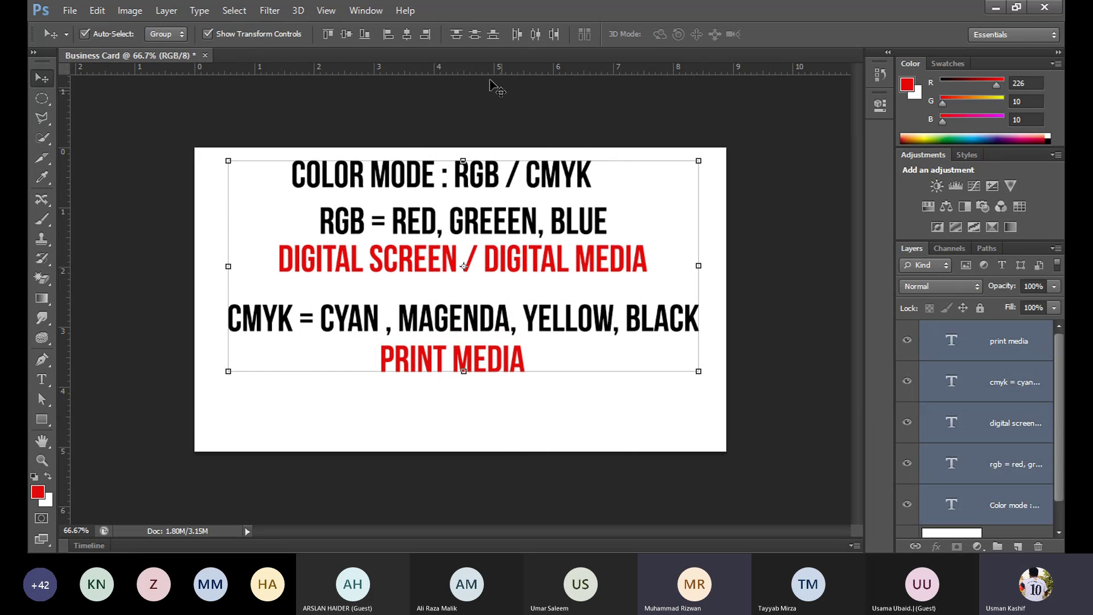
pyautogui.click(407, 34)
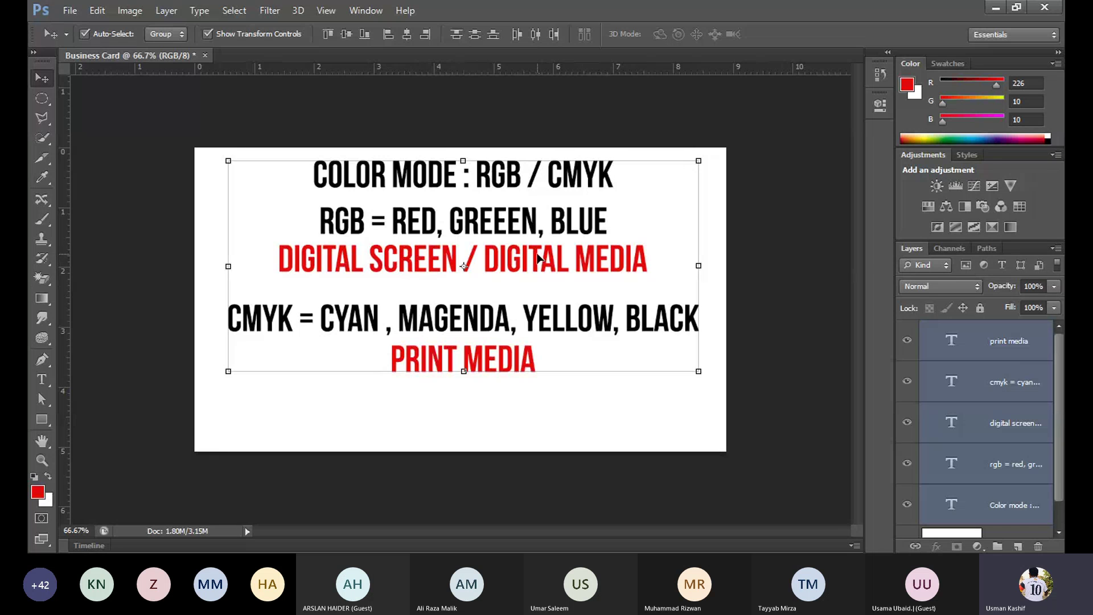
pyautogui.moveTo(540, 264); pyautogui.dragTo(538, 283)
pyautogui.click(601, 420)
pyautogui.moveTo(515, 244); pyautogui.dragTo(516, 247)
pyautogui.click(655, 222)
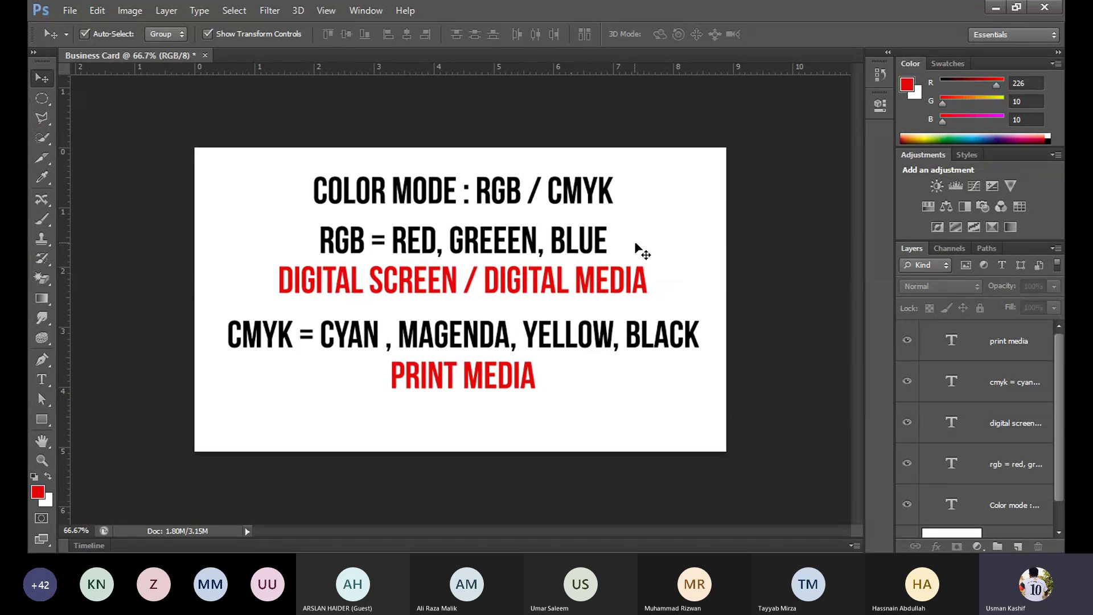
pyautogui.moveTo(650, 237); pyautogui.dragTo(392, 262)
pyautogui.moveTo(709, 313); pyautogui.dragTo(337, 346)
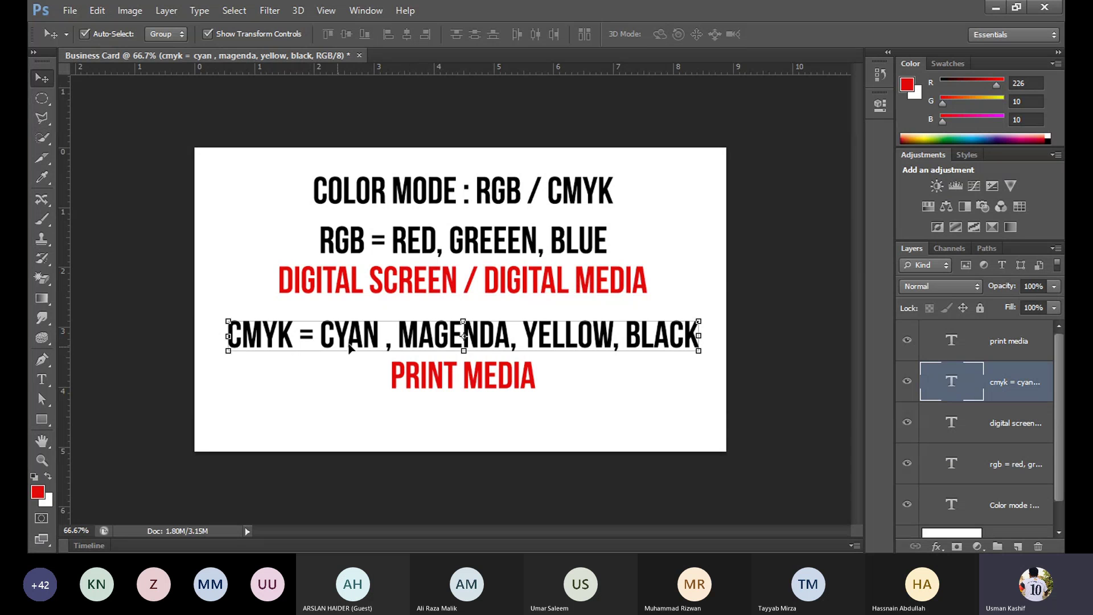
pyautogui.moveTo(633, 241); pyautogui.dragTo(393, 259)
pyautogui.moveTo(721, 309); pyautogui.dragTo(320, 348)
pyautogui.click(314, 414)
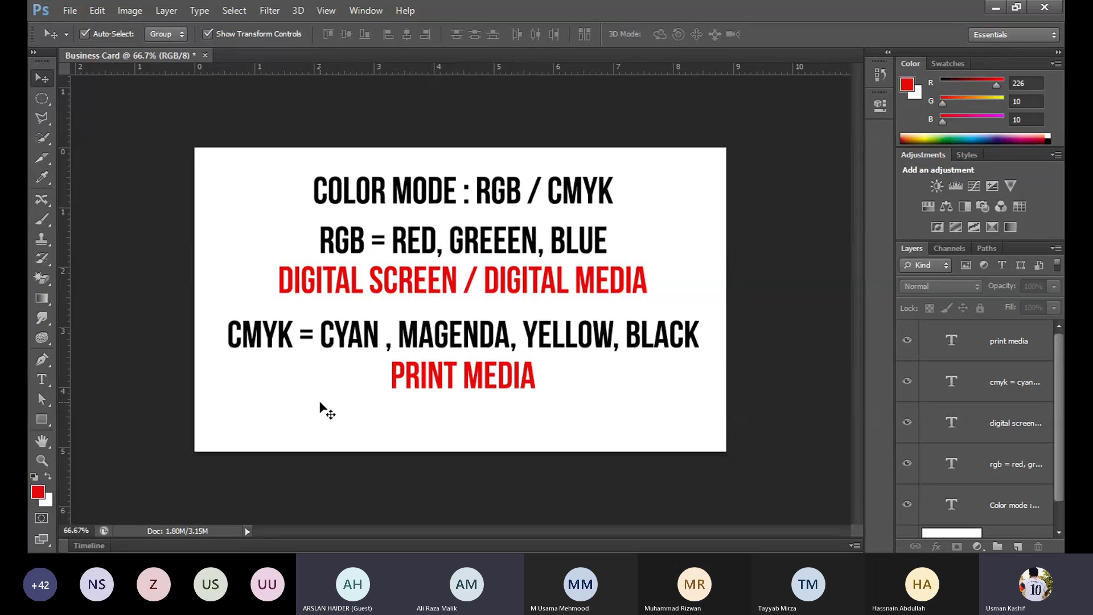
pyautogui.moveTo(703, 170); pyautogui.dragTo(466, 427)
pyautogui.click(518, 432)
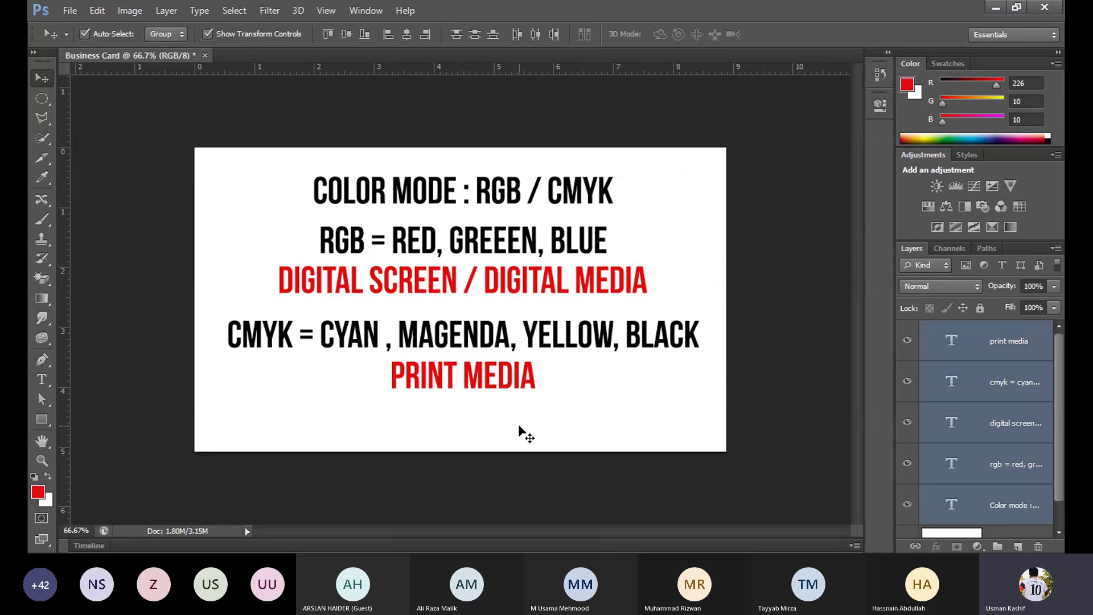
# Step: Nudge the red DIGITAL SCREEN / DIGITAL MEDIA and PRINT MEDIA lines slightly down, away from the black lines above them
pyautogui.moveTo(434, 288); pyautogui.dragTo(436, 295)
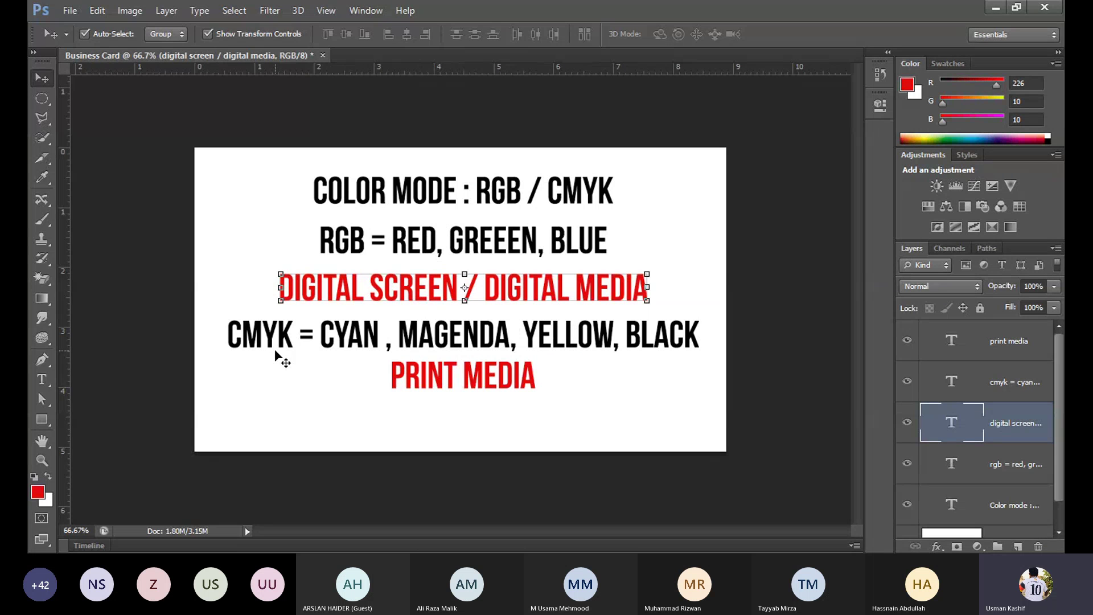
pyautogui.click(609, 387)
pyautogui.moveTo(471, 380); pyautogui.dragTo(474, 388)
pyautogui.click(556, 416)
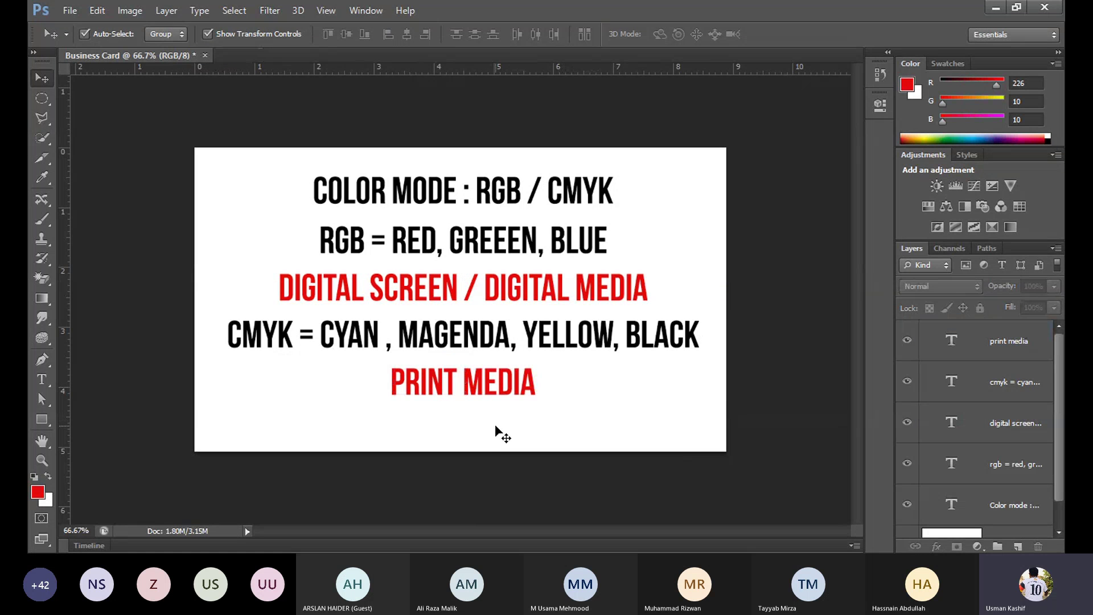
# Step: Delete the four text lines below the COLOR MODE : RGB / CMYK heading
pyautogui.moveTo(496, 426); pyautogui.dragTo(466, 228)
pyautogui.click(549, 433)
pyautogui.moveTo(553, 415); pyautogui.dragTo(407, 138)
pyautogui.click(575, 431)
pyautogui.moveTo(550, 414); pyautogui.dragTo(481, 246)
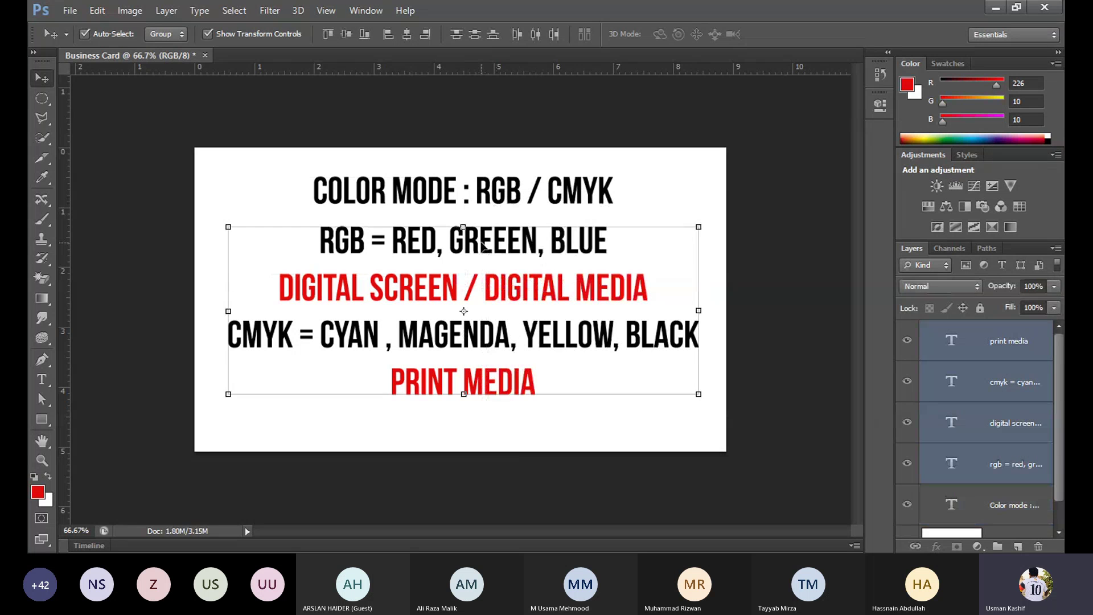
pyautogui.press('Delete')
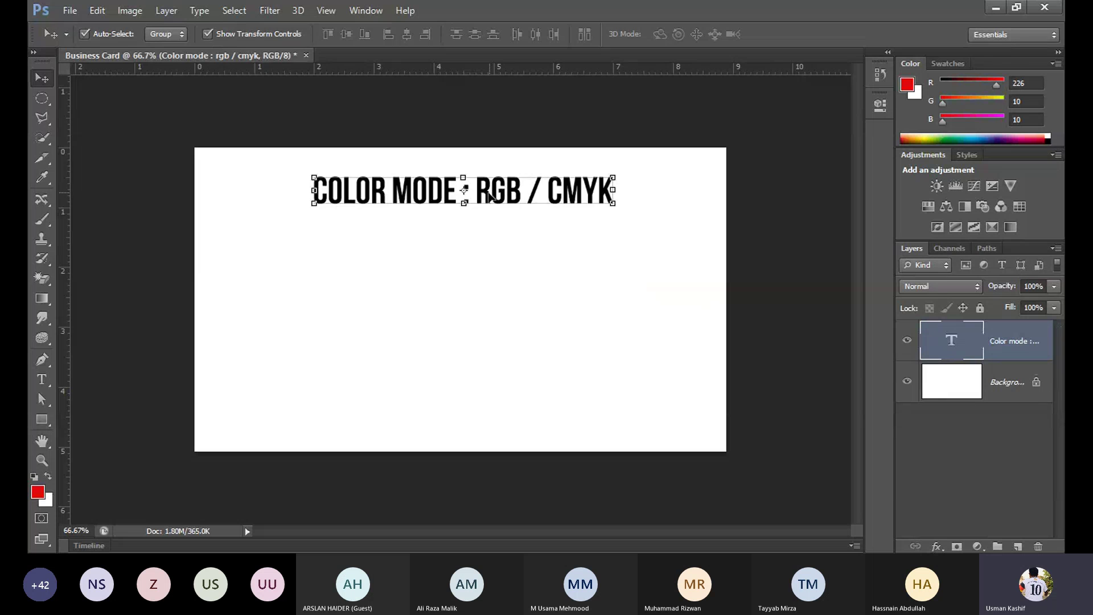
# Step: Move the COLOR MODE heading down to the card's middle and replace its whole text with "RESOLUTION"
pyautogui.moveTo(487, 204); pyautogui.dragTo(412, 305)
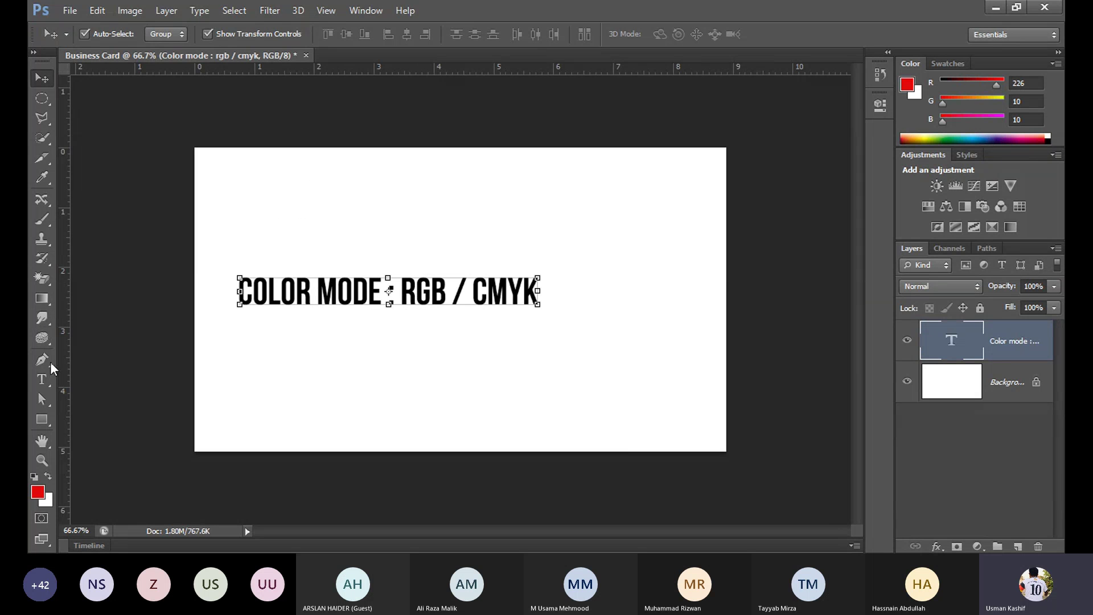
pyautogui.click(42, 379)
pyautogui.click(491, 290)
pyautogui.hotkey('ctrl', 'a')
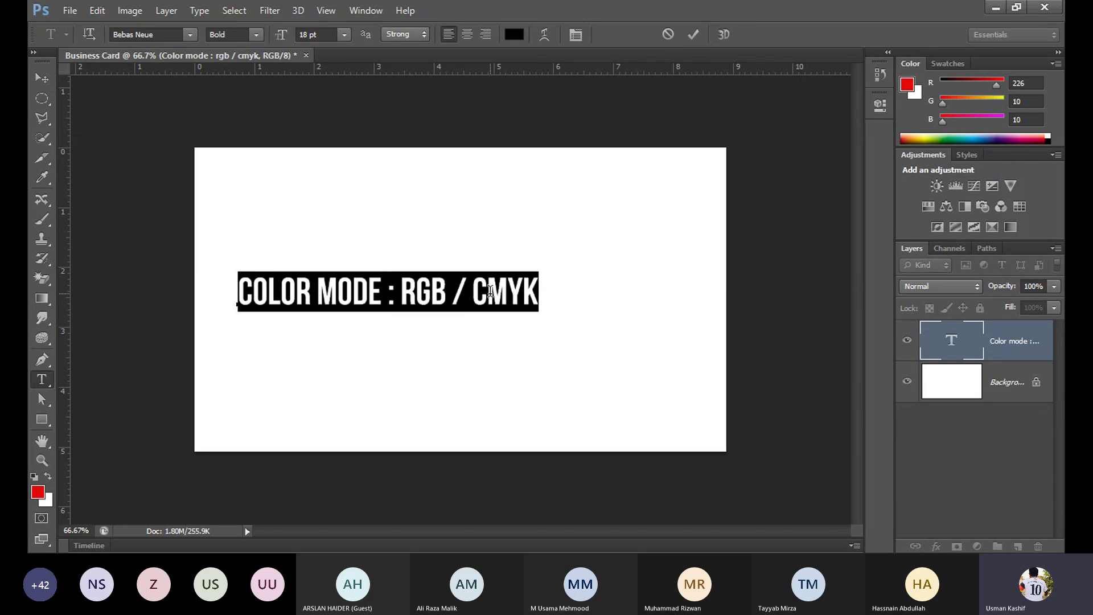
pyautogui.click(491, 290)
pyautogui.write('RES')
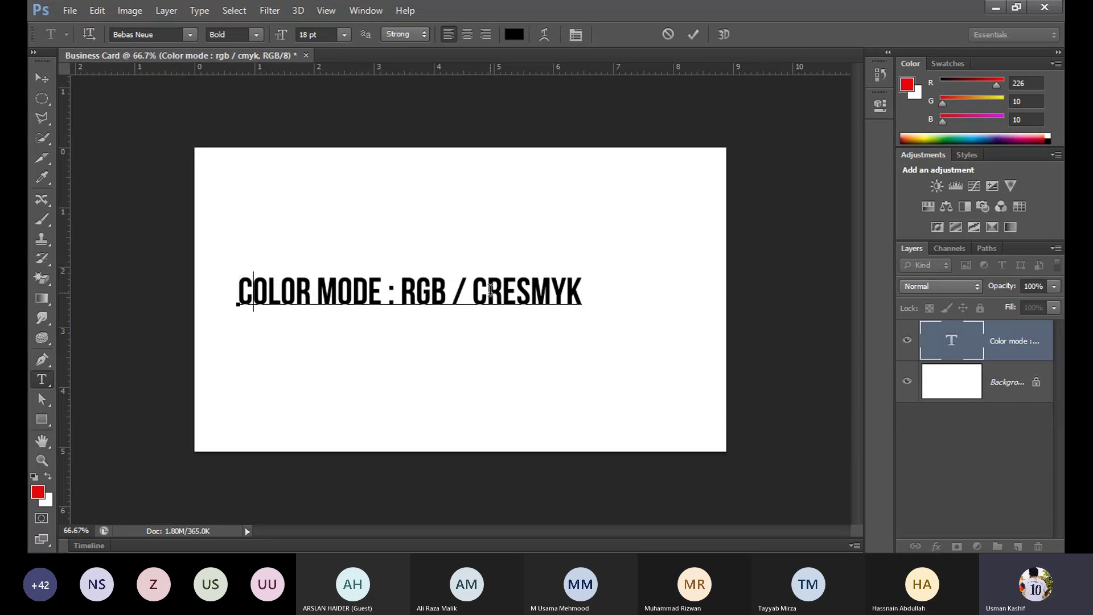
pyautogui.hotkey('ctrl', 'a')
pyautogui.write('RESOLU')
pyautogui.press('BackSpace')
pyautogui.press('BackSpace')
pyautogui.press('BackSpace')
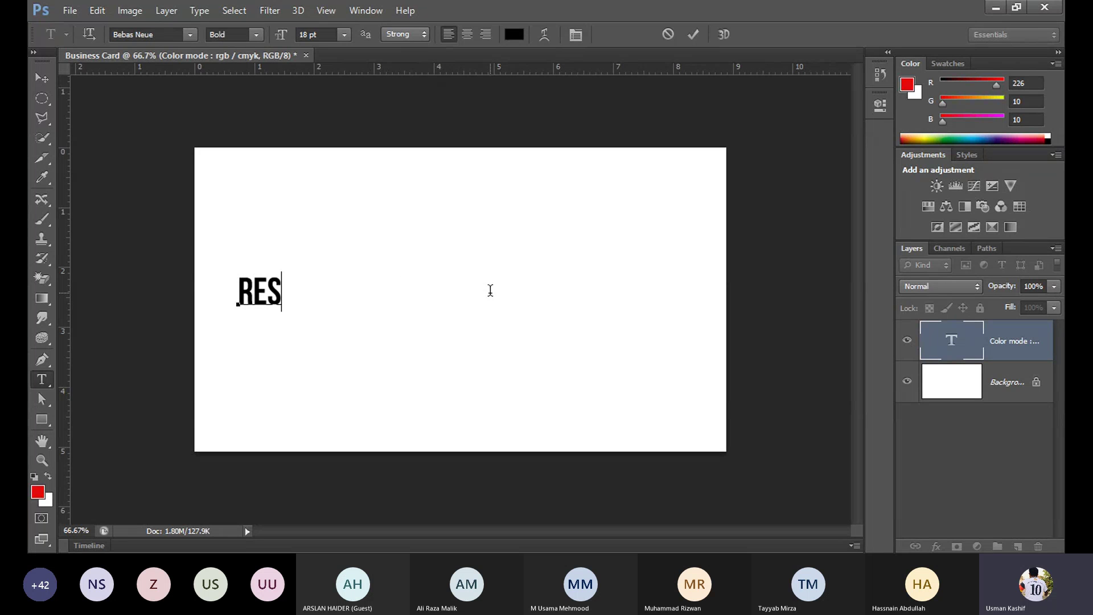
pyautogui.write('OLUTION')
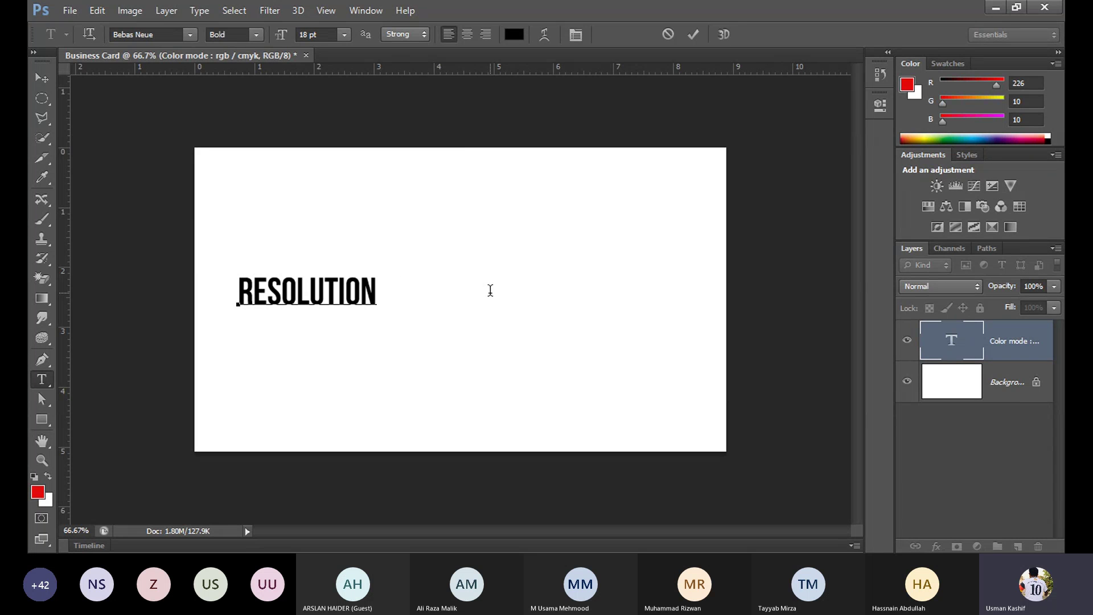
# Step: Scale the RESOLUTION text up to about three-quarters of the card's width and place it centered near the card's upper edge
pyautogui.click(41, 79)
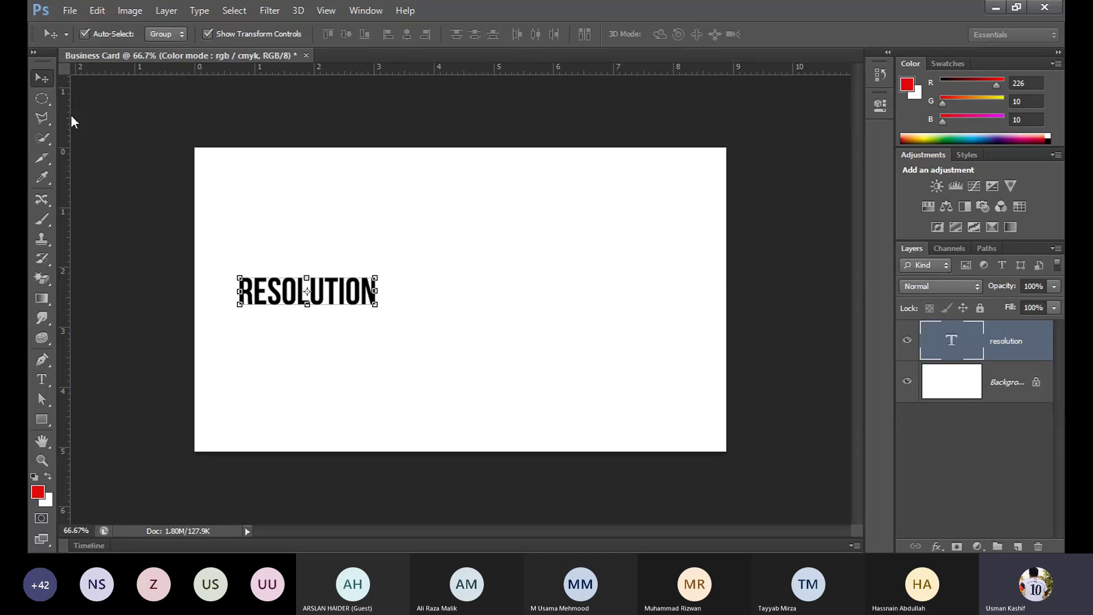
pyautogui.moveTo(374, 305); pyautogui.dragTo(634, 401)
pyautogui.moveTo(487, 356); pyautogui.dragTo(503, 231)
pyautogui.press('Return')
pyautogui.click(510, 349)
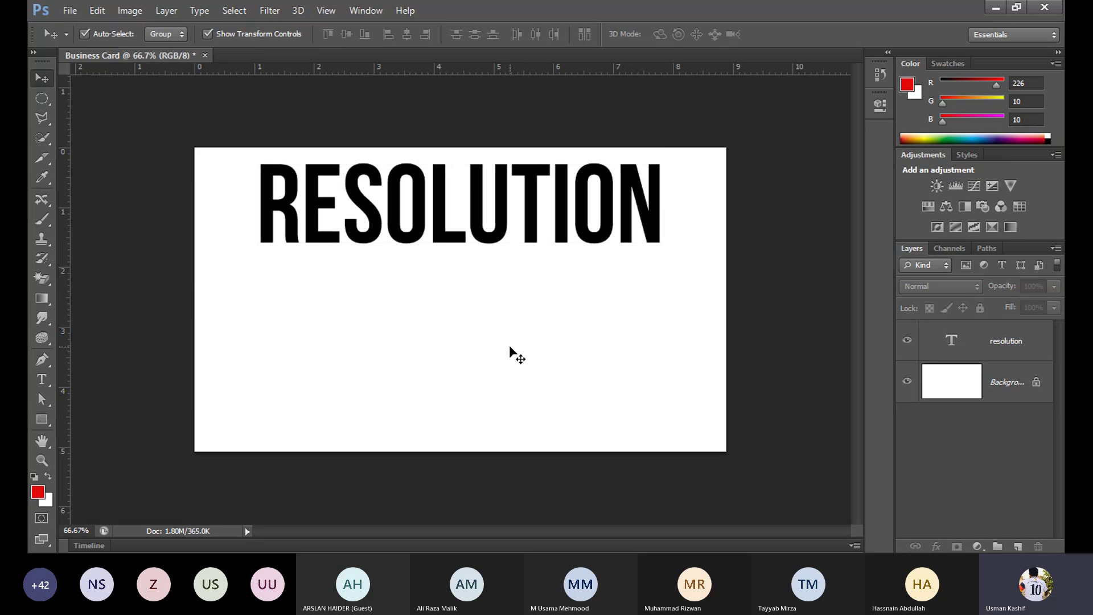
# Step: Add a black 18 pt text line reading "DIGITAL MEDIA : 72 PPI" below the RESOLUTION heading
pyautogui.click(44, 379)
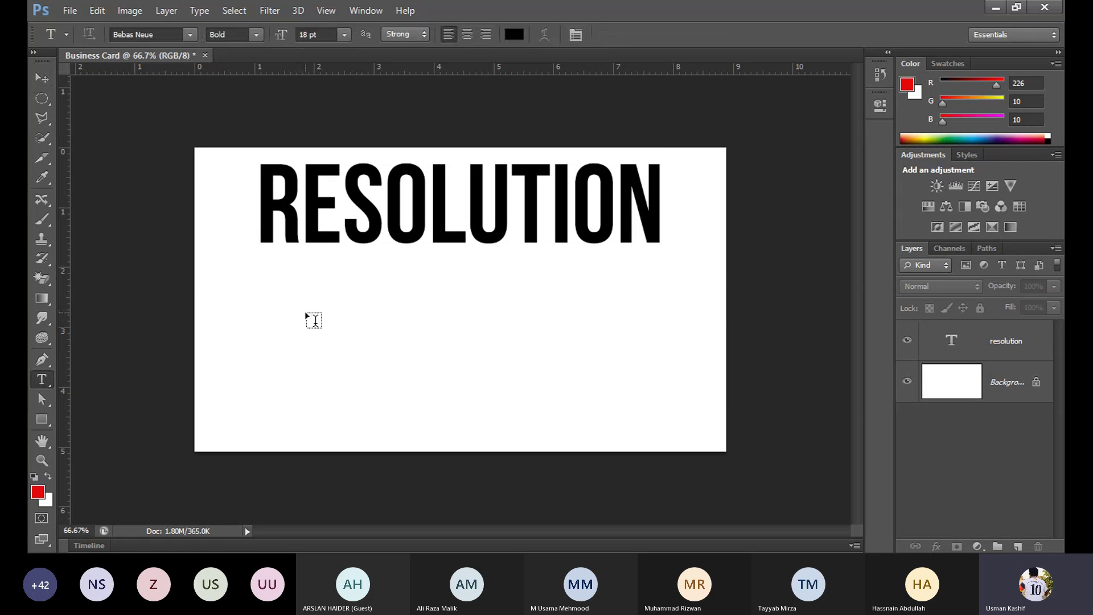
pyautogui.click(262, 308)
pyautogui.write('DIG')
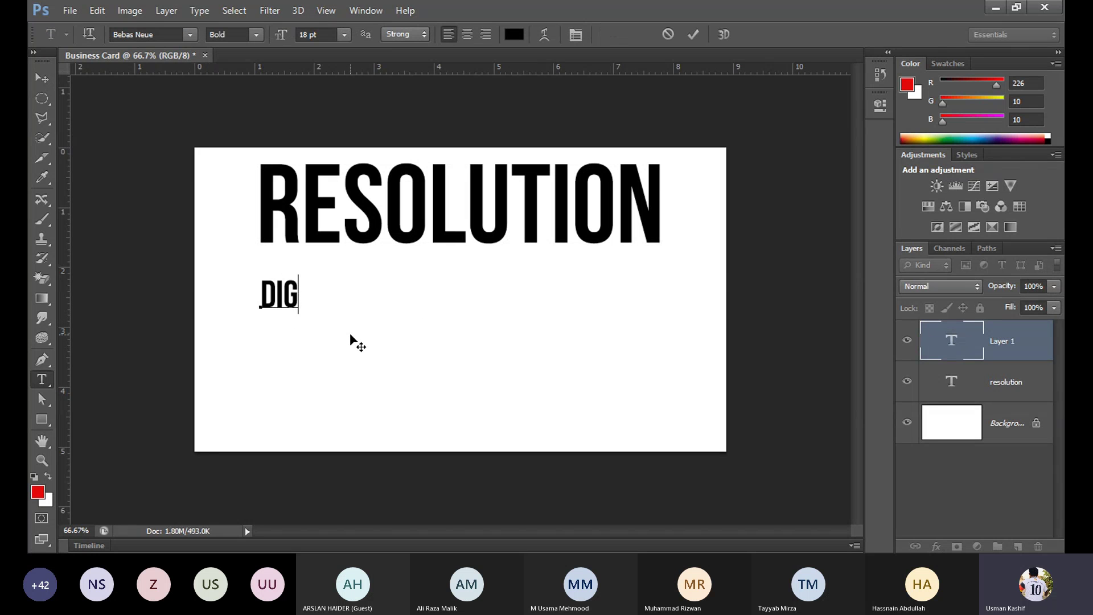
pyautogui.write('ITAL EMDIA')
pyautogui.press('BackSpace')
pyautogui.press('BackSpace')
pyautogui.press('Left')
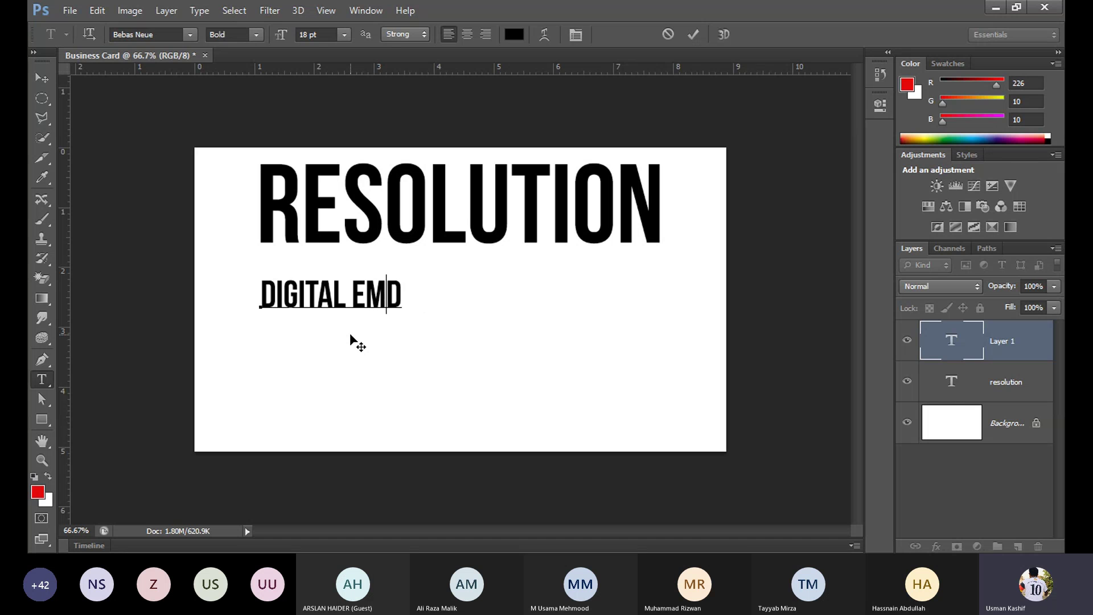
pyautogui.press('Delete')
pyautogui.press('BackSpace')
pyautogui.press('BackSpace')
pyautogui.write('MEDIA')
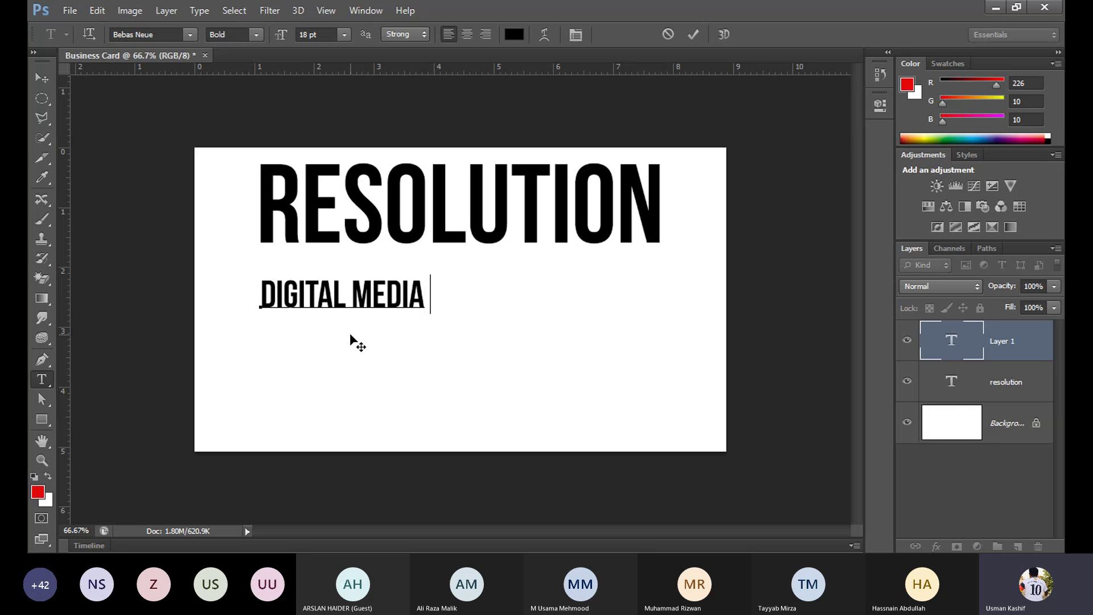
pyautogui.write(' : 72 PPI')
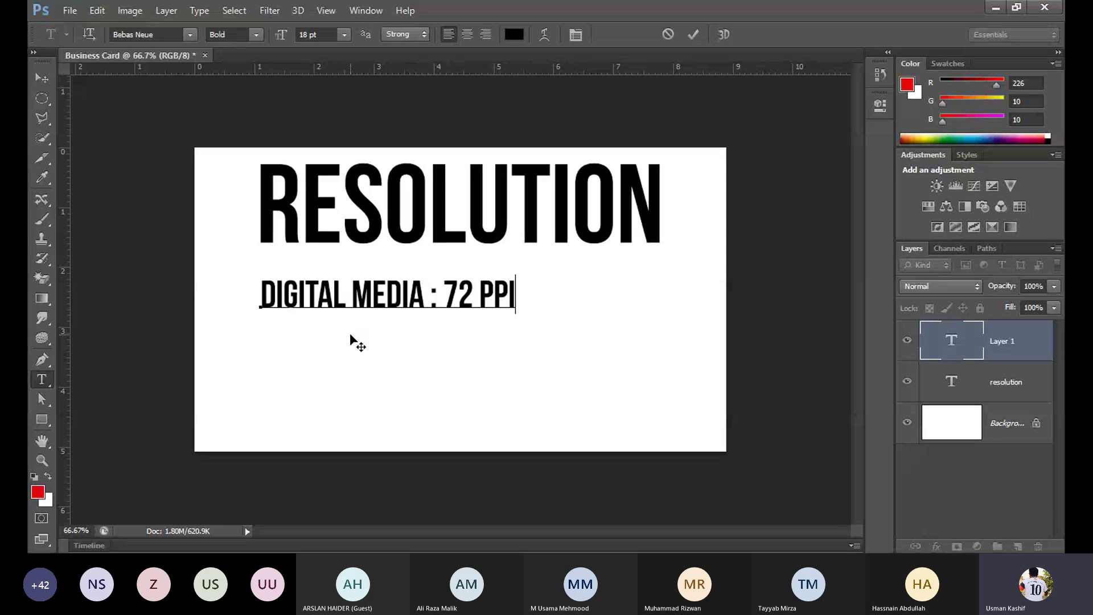
# Step: Continue the same text below the DIGITAL MEDIA line with "PRINT MEDIA : 300PPI"
pyautogui.press('Return')
pyautogui.write('PRINT MEDIA')
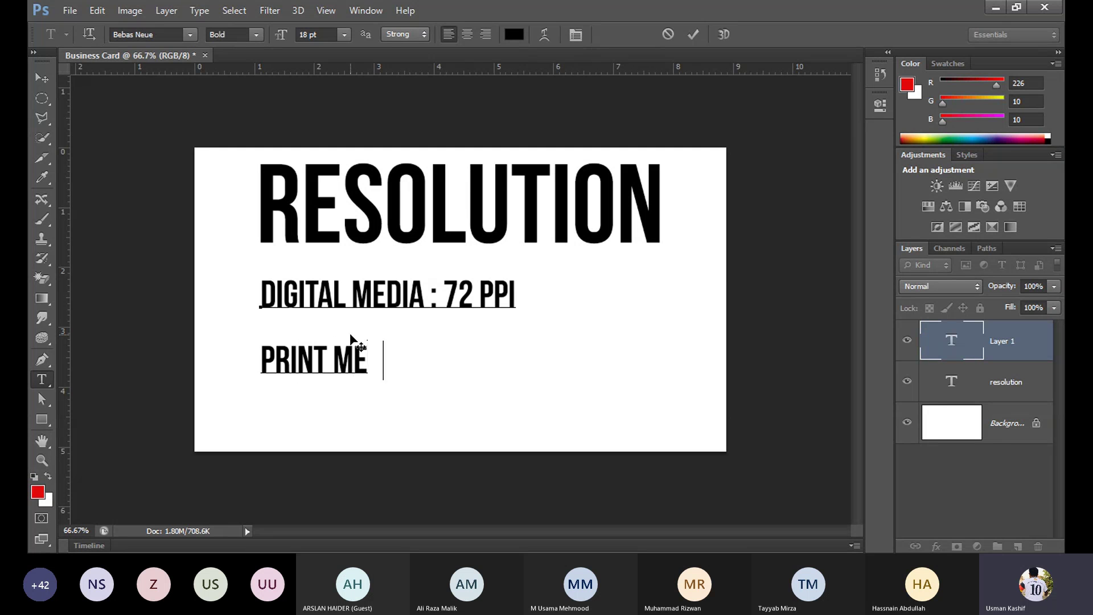
pyautogui.write(': 300PPI')
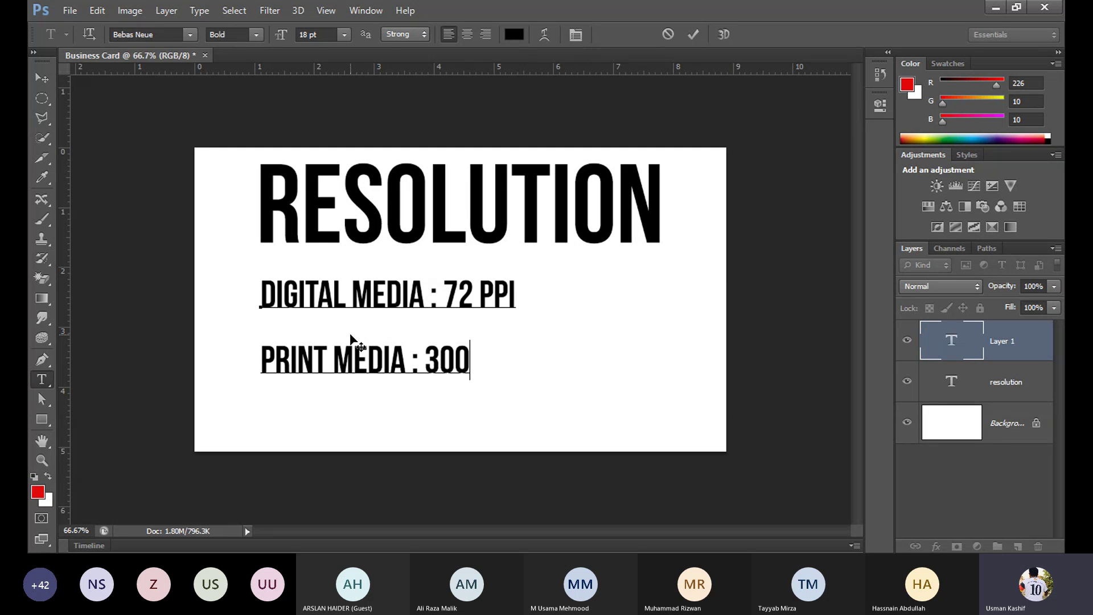
# Step: Insert a space before PPI in the PRINT MEDIA line and move the two-line text about 0.98 cm right and 0.36 cm up
pyautogui.press('Left')
pyautogui.press('Left')
pyautogui.press('Left')
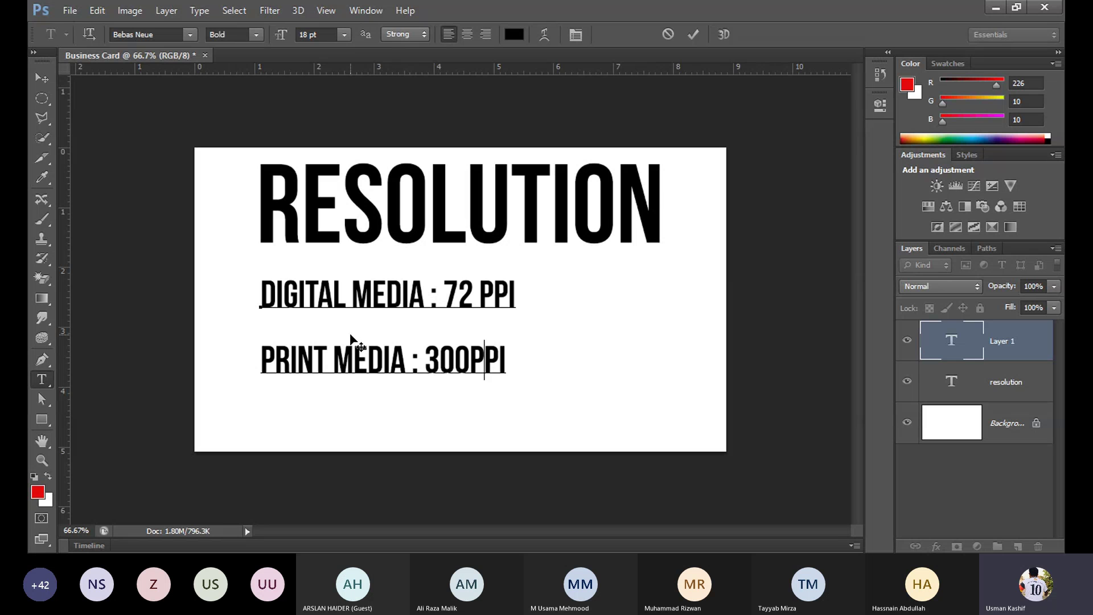
pyautogui.click(40, 79)
pyautogui.click(761, 309)
pyautogui.moveTo(491, 362); pyautogui.dragTo(552, 343)
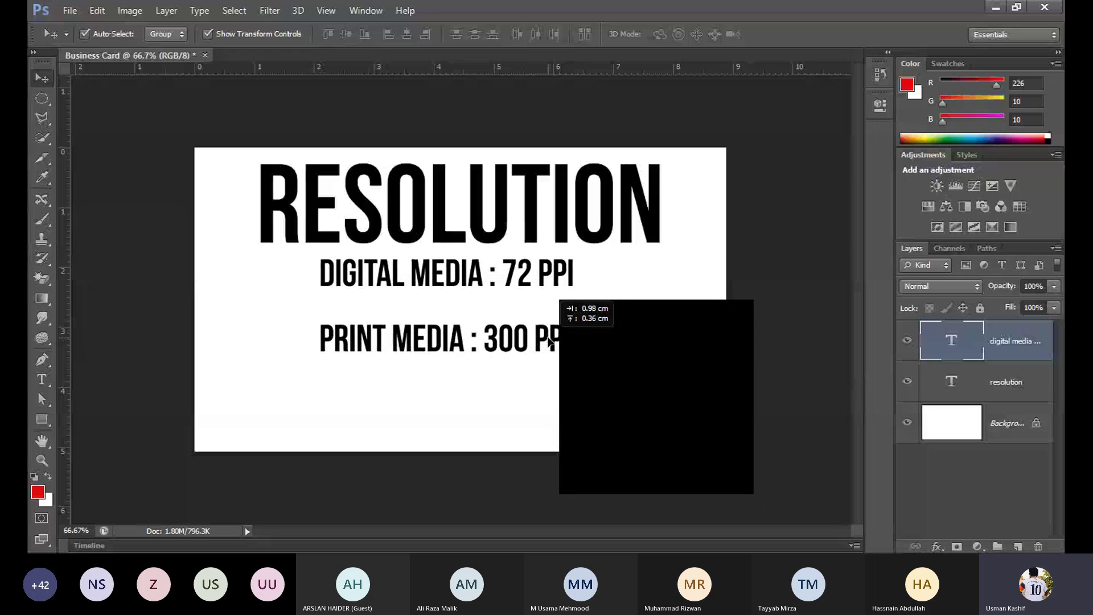
pyautogui.click(636, 314)
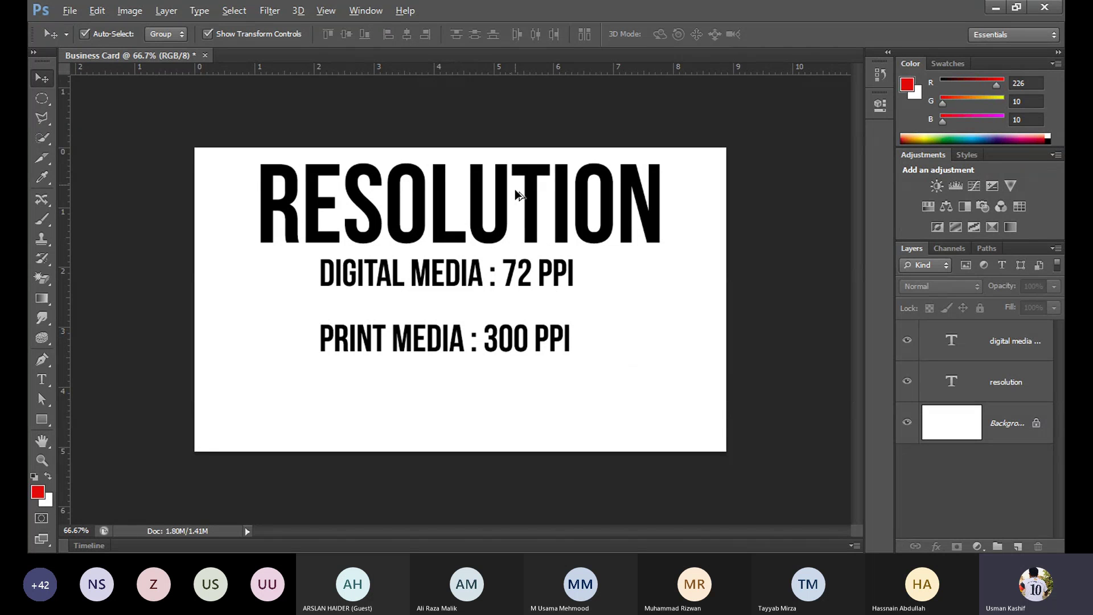
# Step: Examine the pixel grid and edges of the letter U in the RESOLUTION heading at high magnification, and return to the whole card
pyautogui.scroll(10, 470, 216)
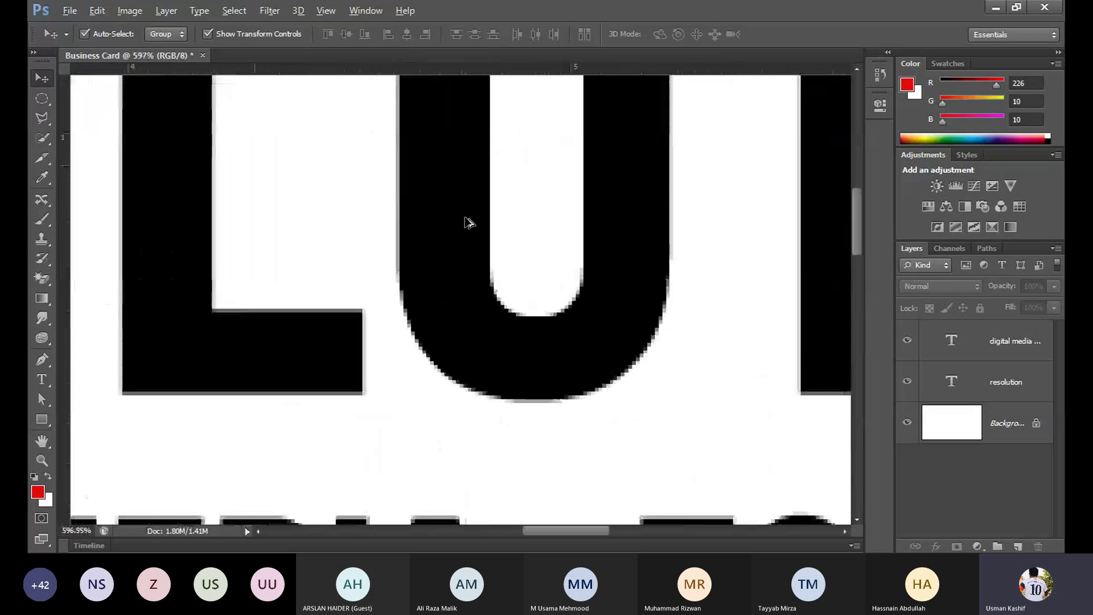
pyautogui.scroll(10, 468, 222)
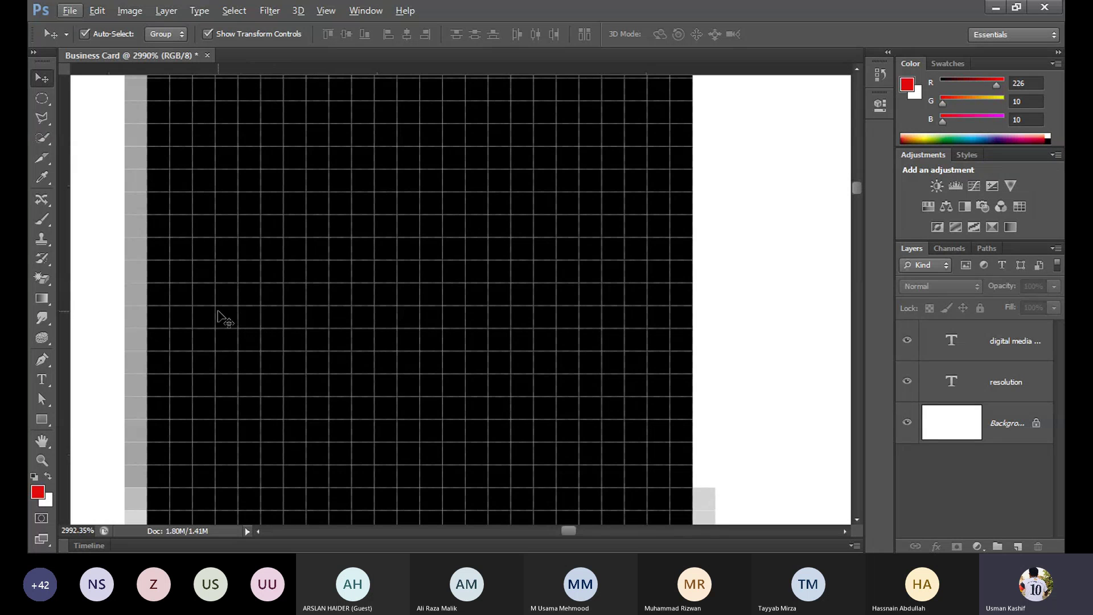
pyautogui.scroll(-3, 422, 322)
pyautogui.scroll(-4, 424, 325)
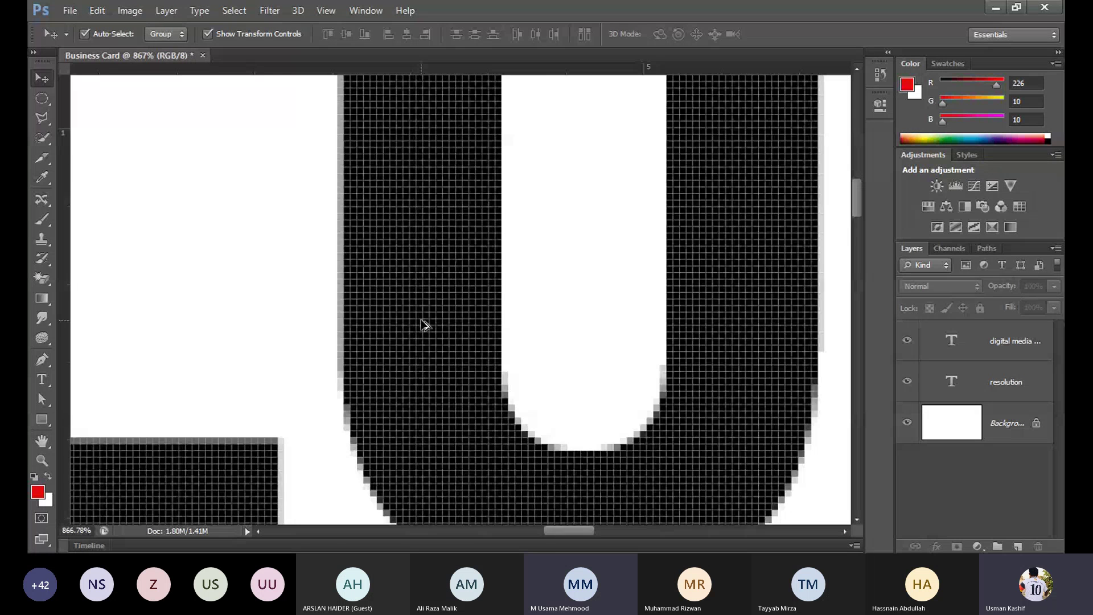
pyautogui.scroll(2, 424, 326)
pyautogui.scroll(-1, 424, 326)
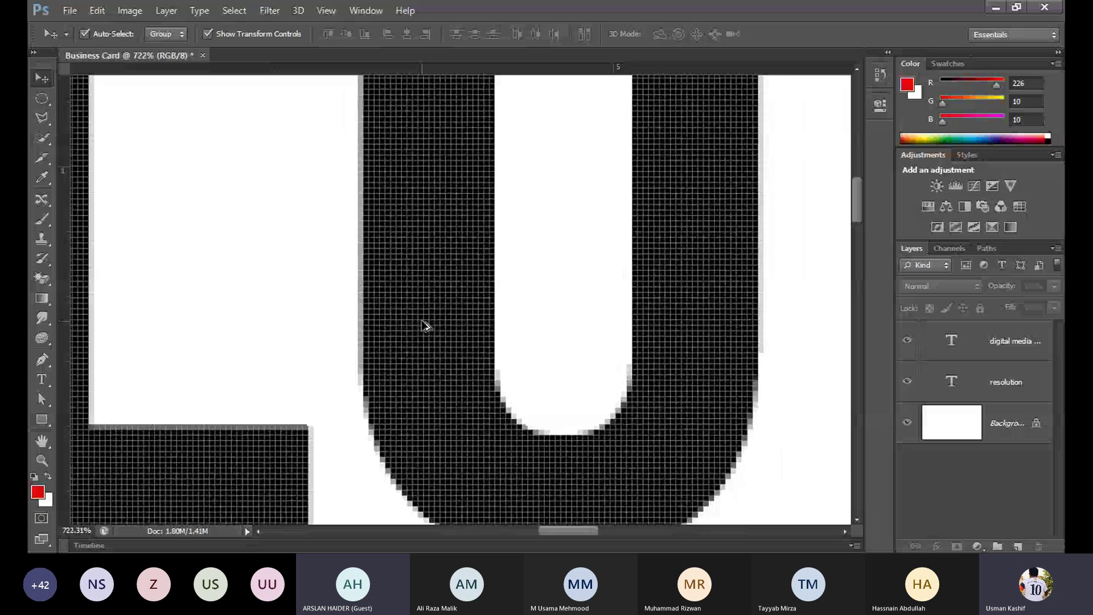
pyautogui.scroll(-1, 283, 361)
pyautogui.scroll(1, 283, 361)
pyautogui.scroll(1, 439, 422)
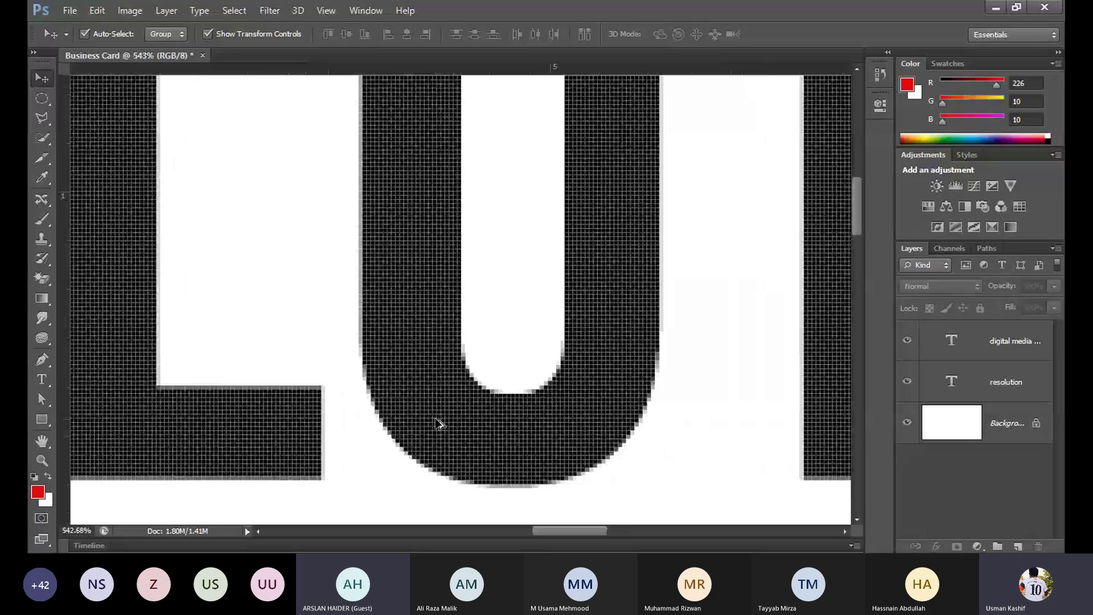
pyautogui.scroll(-1, 435, 430)
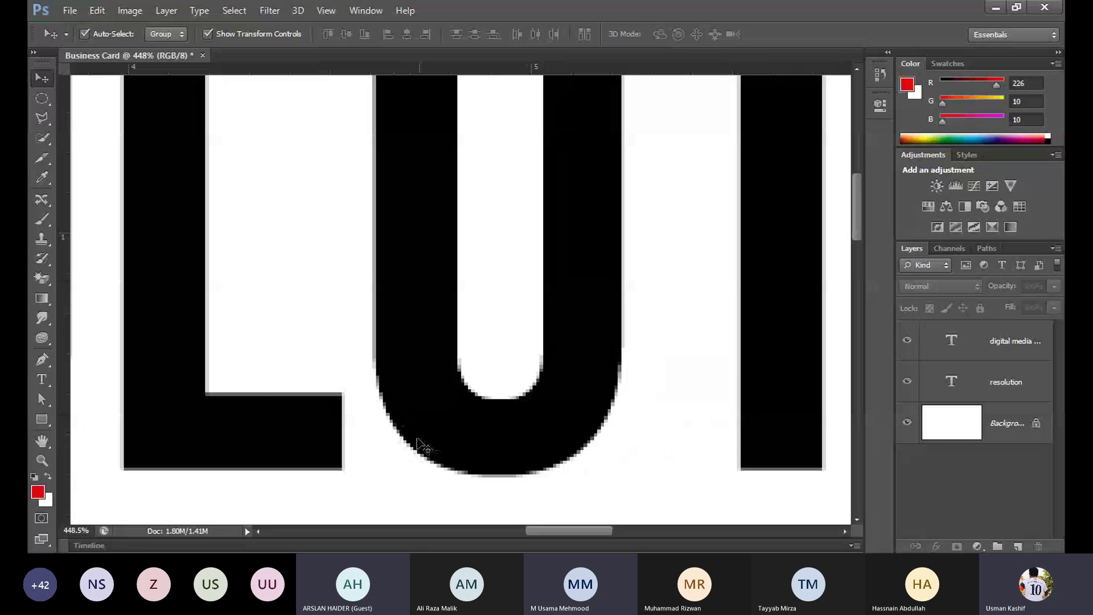
pyautogui.scroll(2, 439, 402)
pyautogui.scroll(2, 439, 402)
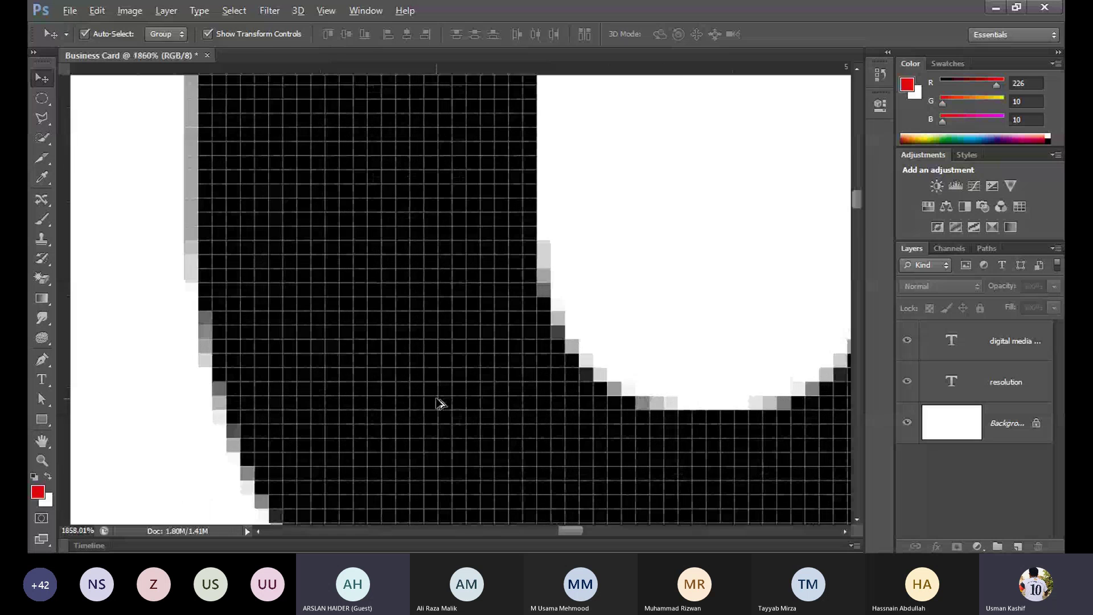
pyautogui.scroll(-10, 439, 403)
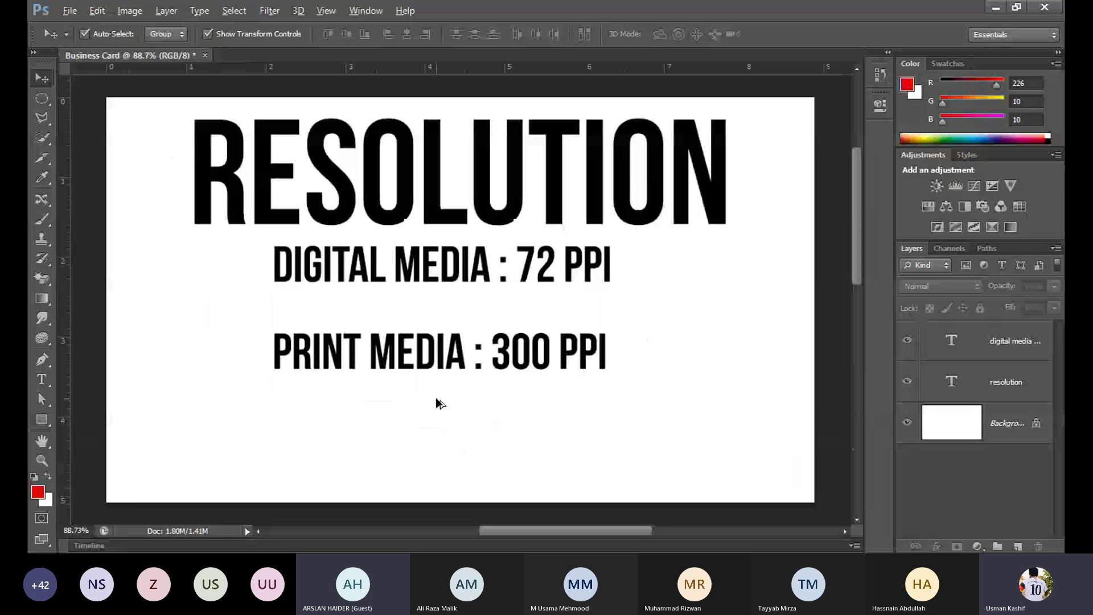
pyautogui.scroll(1, 494, 379)
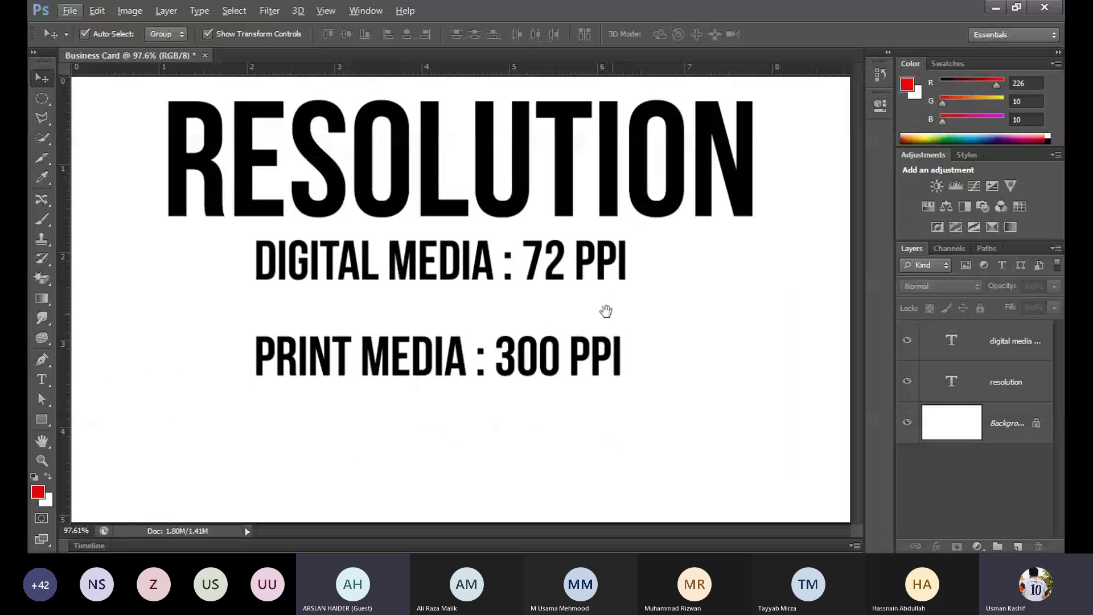
pyautogui.scroll(-3, 539, 341)
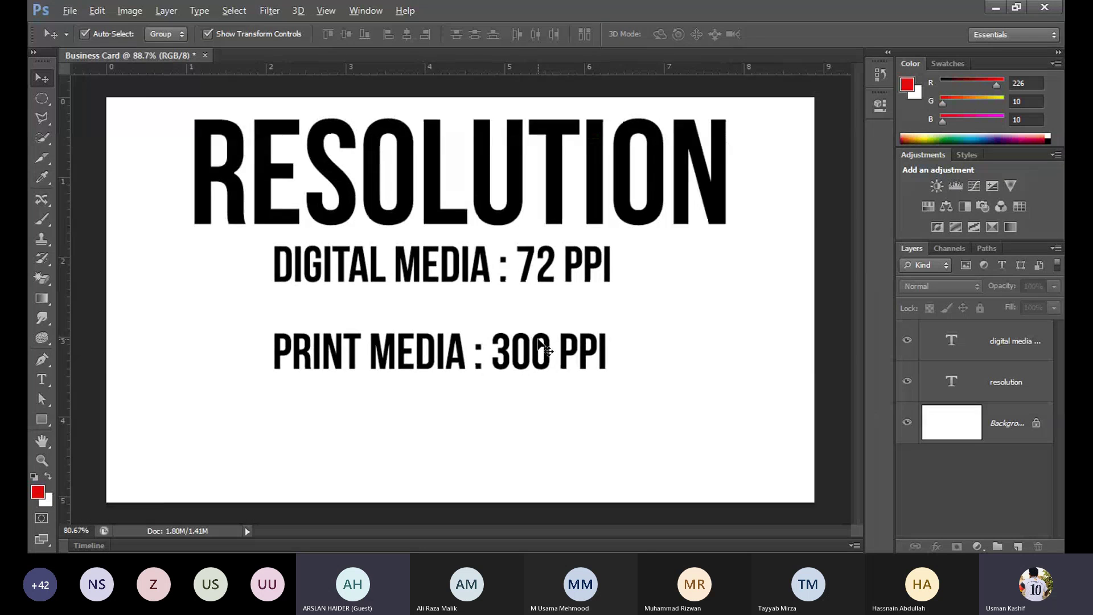
pyautogui.scroll(1, 460, 300)
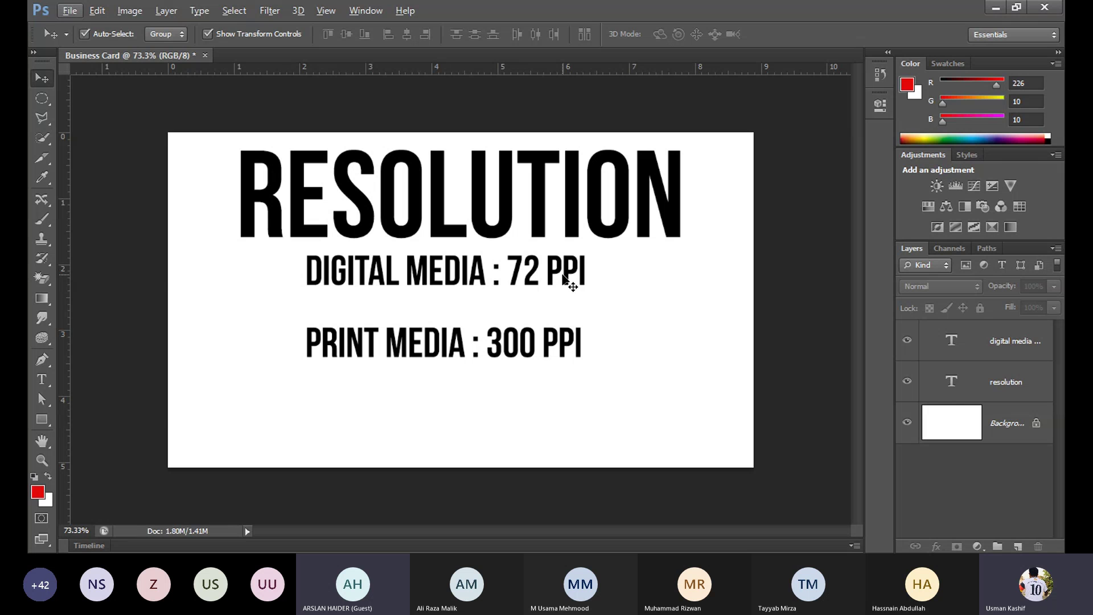
# Step: Nudge the DIGITAL MEDIA and PRINT MEDIA text block slightly down beneath the RESOLUTION heading
pyautogui.moveTo(552, 346); pyautogui.dragTo(548, 342)
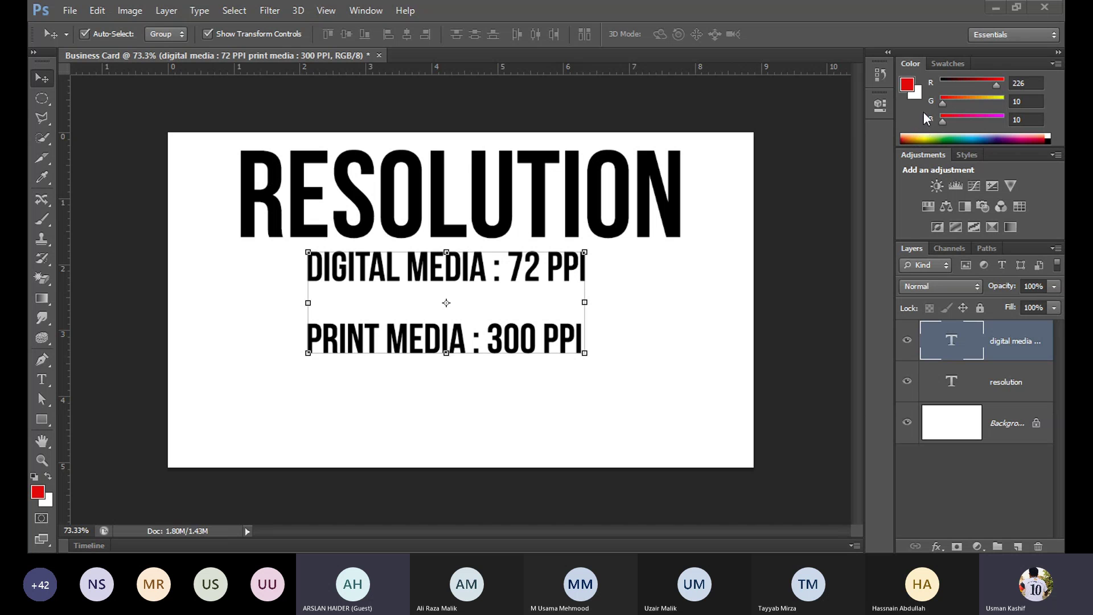
pyautogui.click(877, 39)
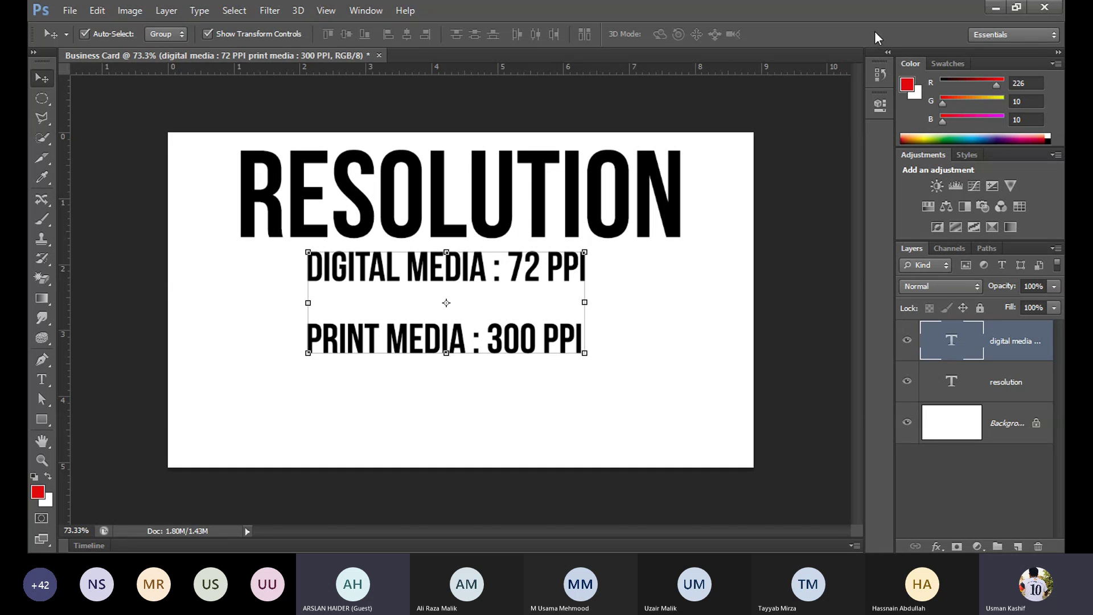
pyautogui.click(706, 316)
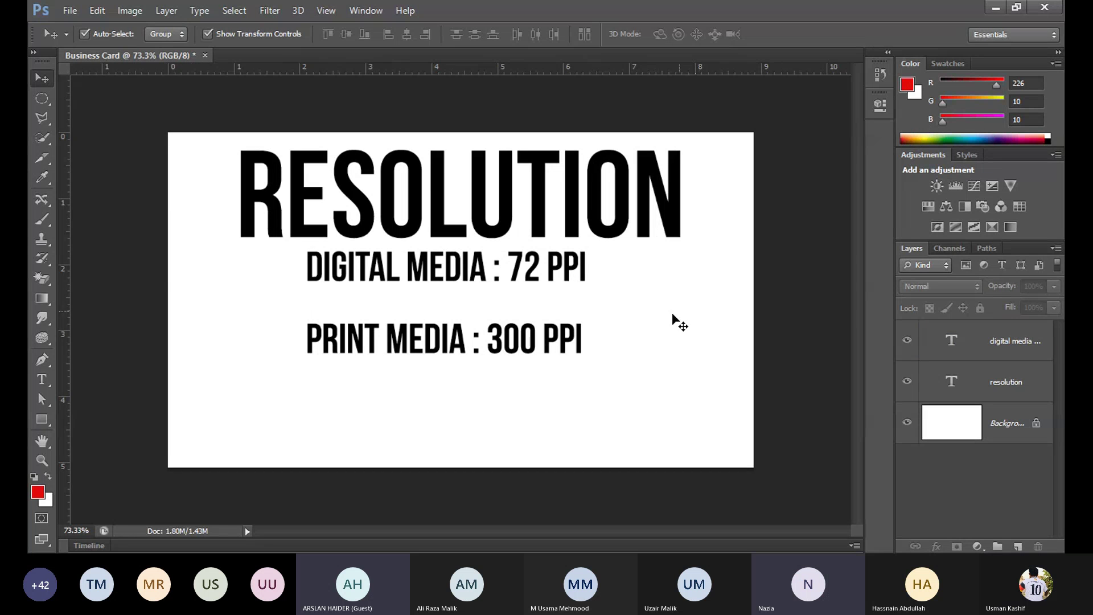
pyautogui.click(536, 334)
pyautogui.click(536, 336)
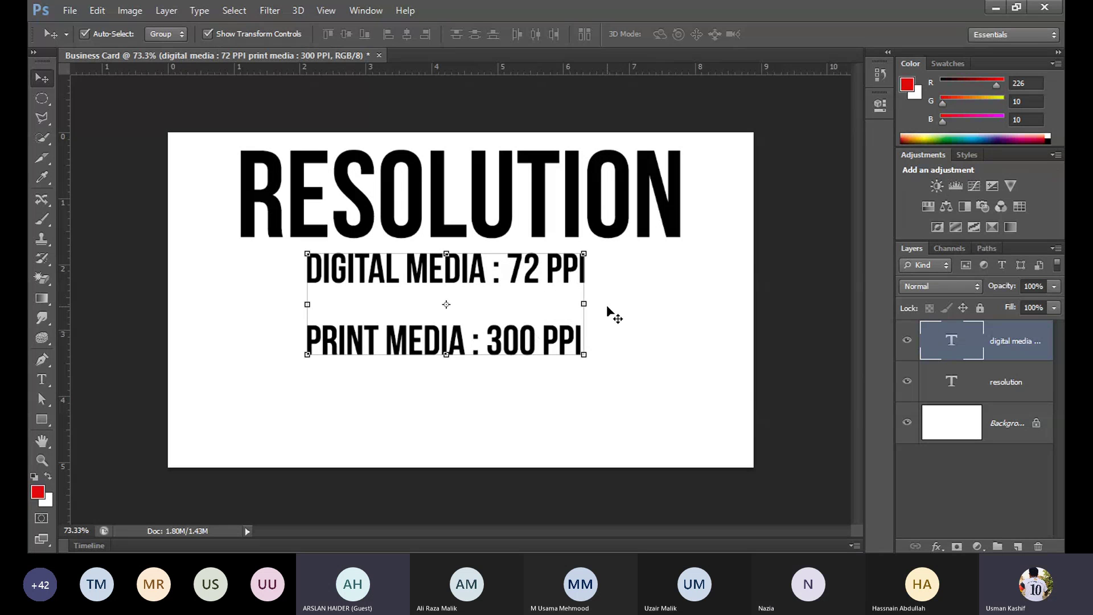
pyautogui.click(623, 298)
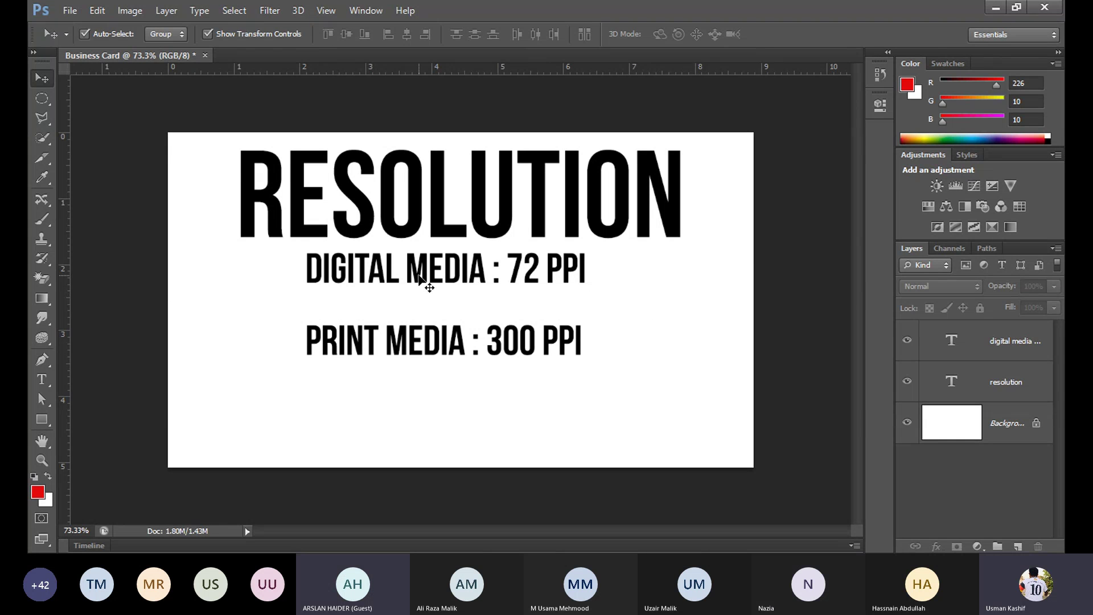
pyautogui.moveTo(452, 280); pyautogui.dragTo(449, 286)
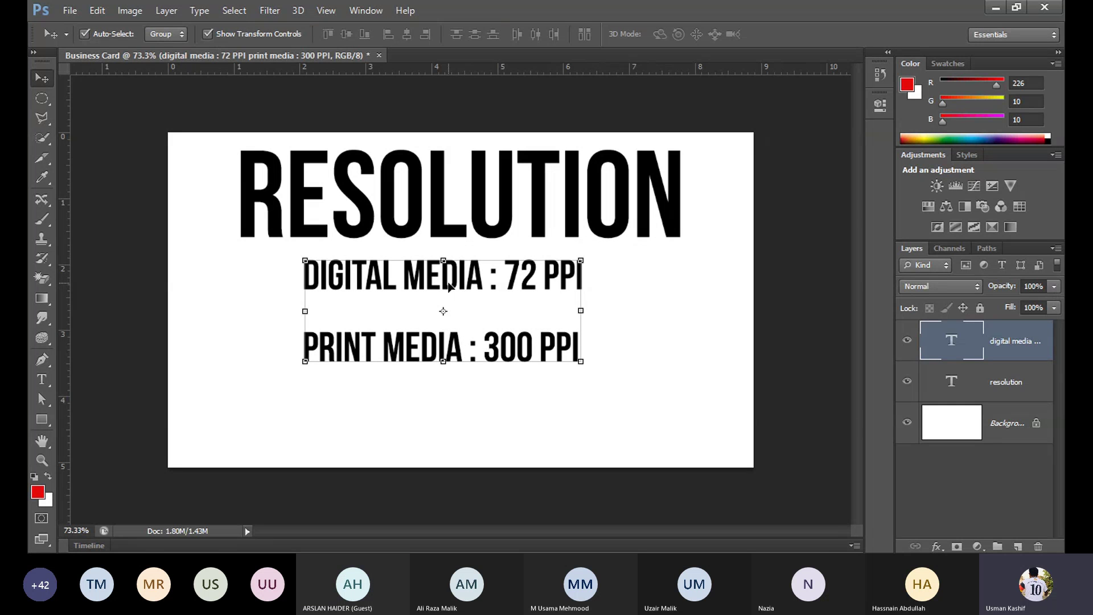
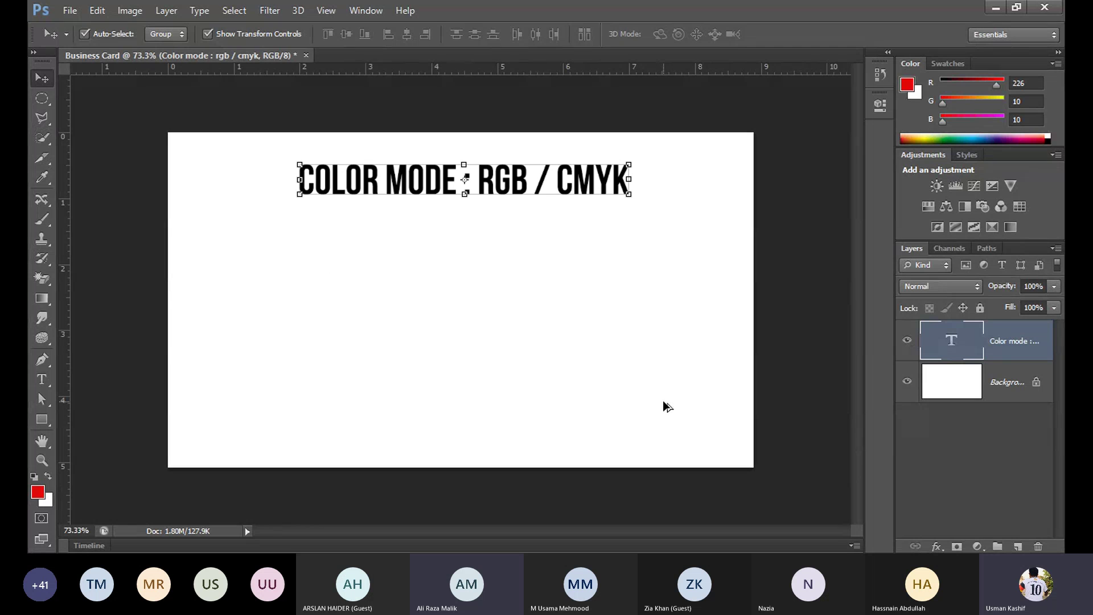
# Step: Step back through the history to restore the RGB and CMYK color mode text lines, and select all five of them
pyautogui.hotkey('ctrl', 'alt', 'z')
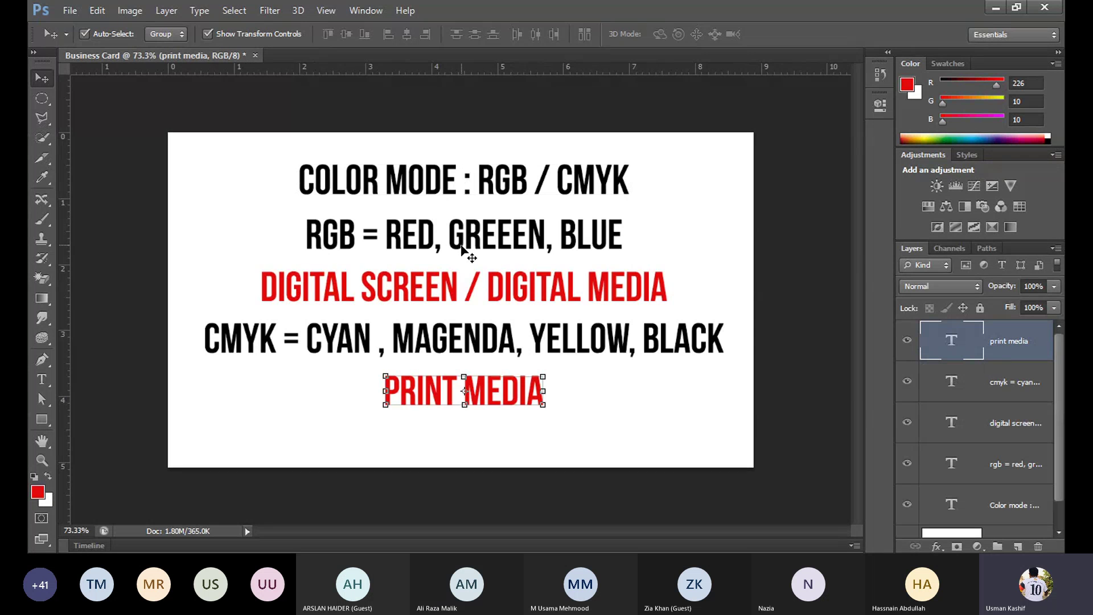
pyautogui.click(150, 133)
pyautogui.moveTo(151, 139); pyautogui.dragTo(581, 421)
pyautogui.click(132, 11)
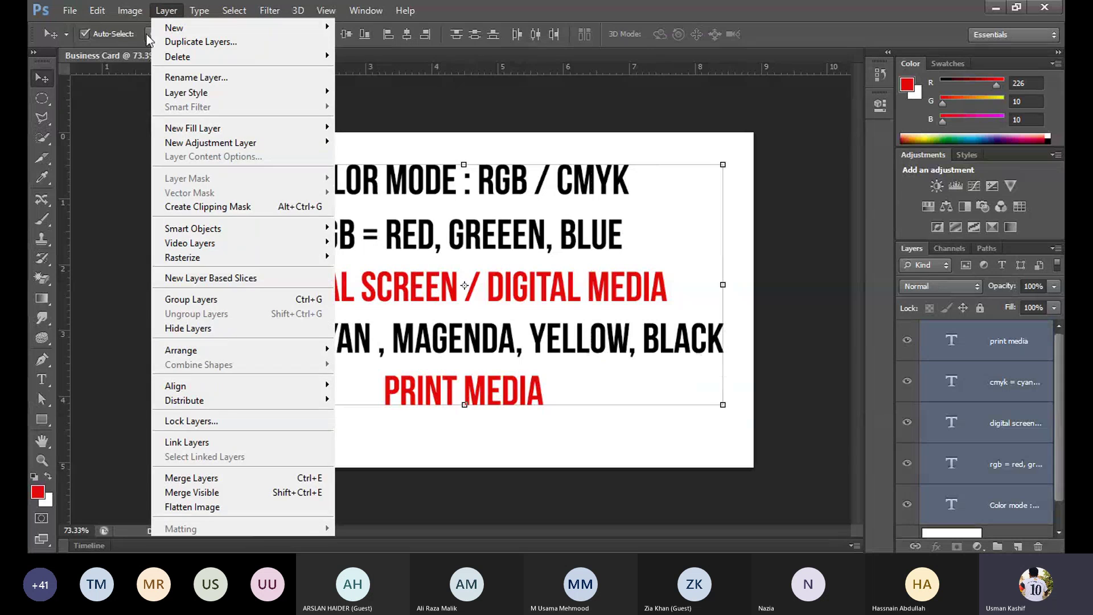
pyautogui.moveTo(91, 15)
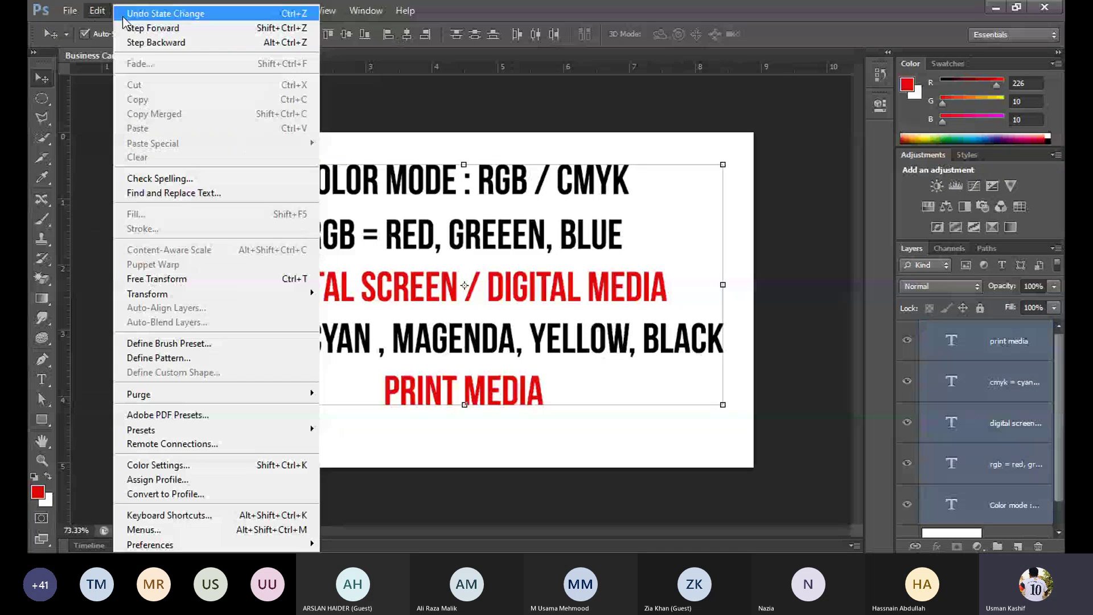
pyautogui.moveTo(126, 12)
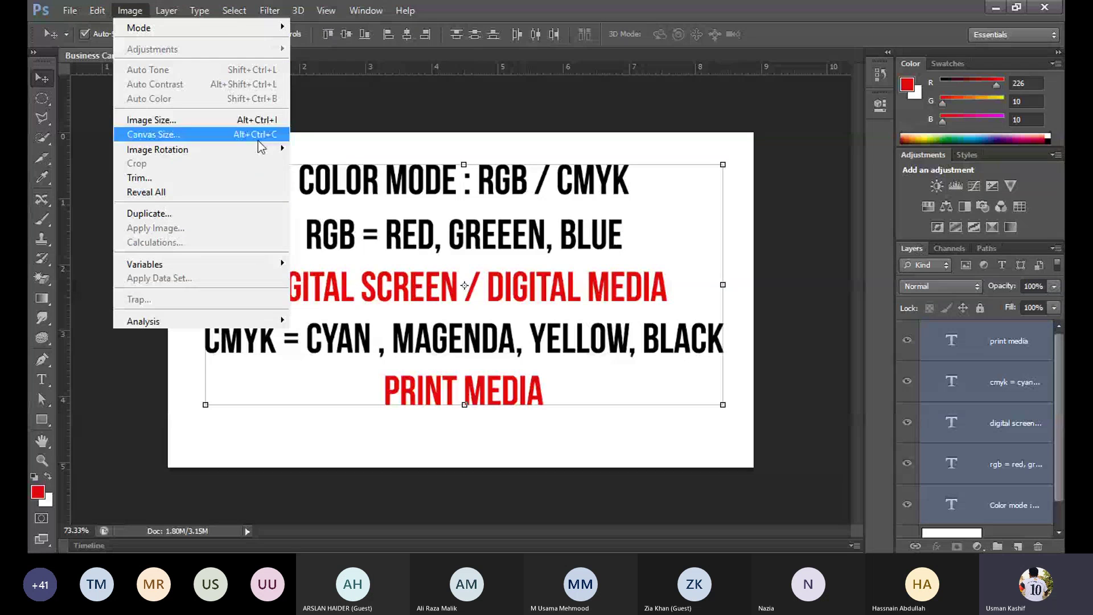
pyautogui.moveTo(235, 153)
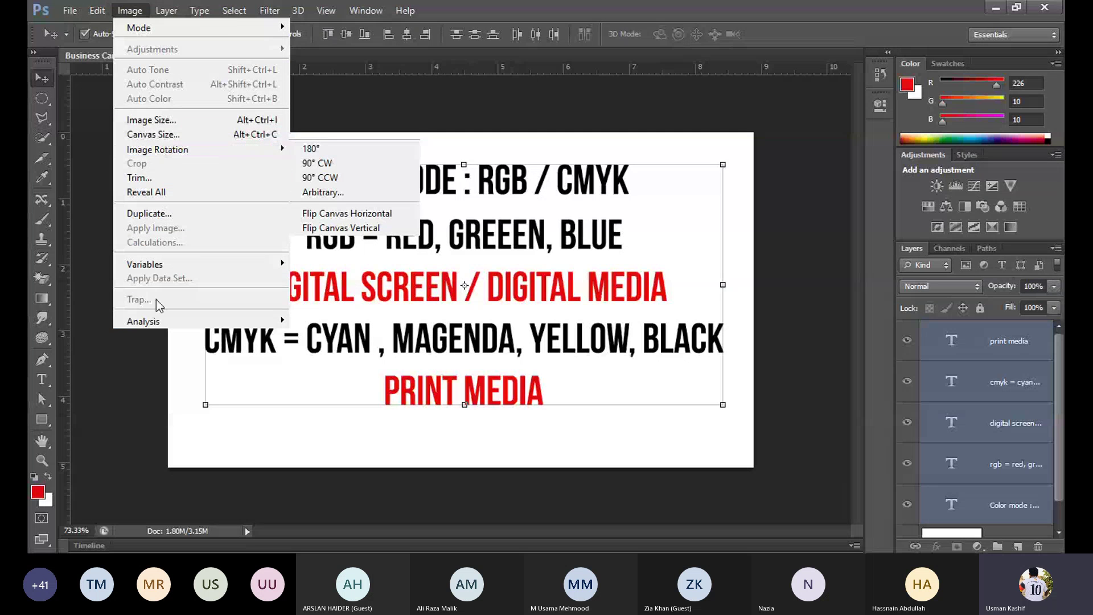
pyautogui.click(136, 395)
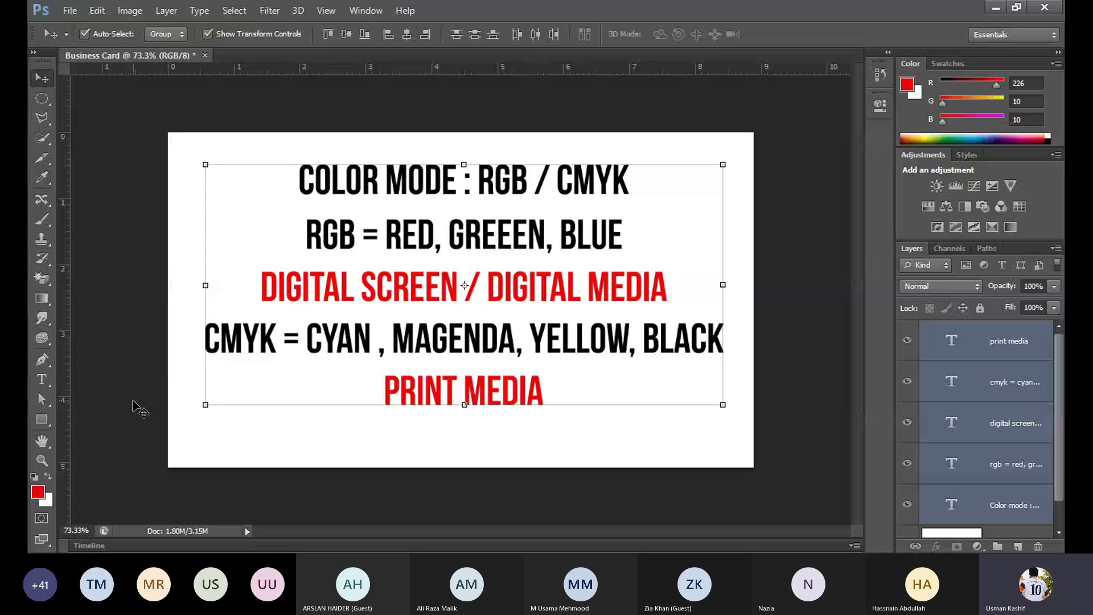
pyautogui.click(415, 459)
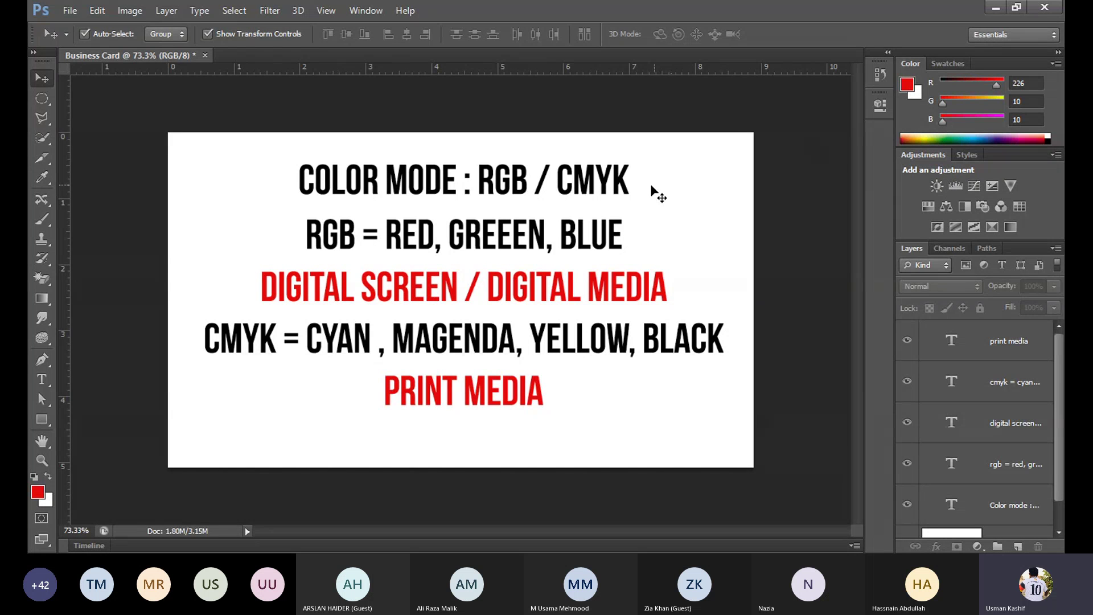
pyautogui.click(615, 186)
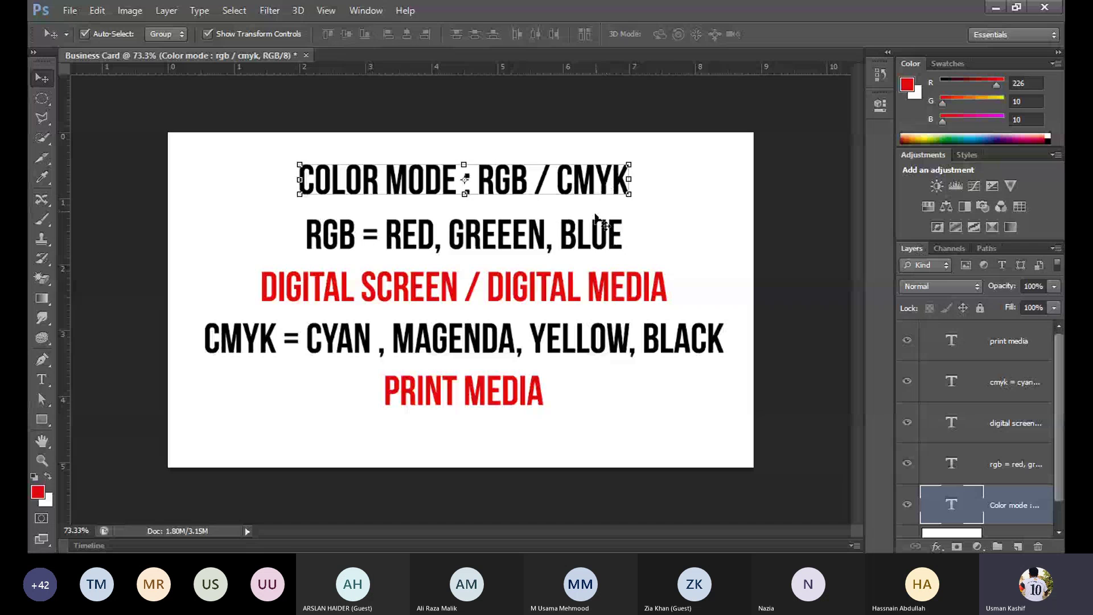
pyautogui.click(598, 242)
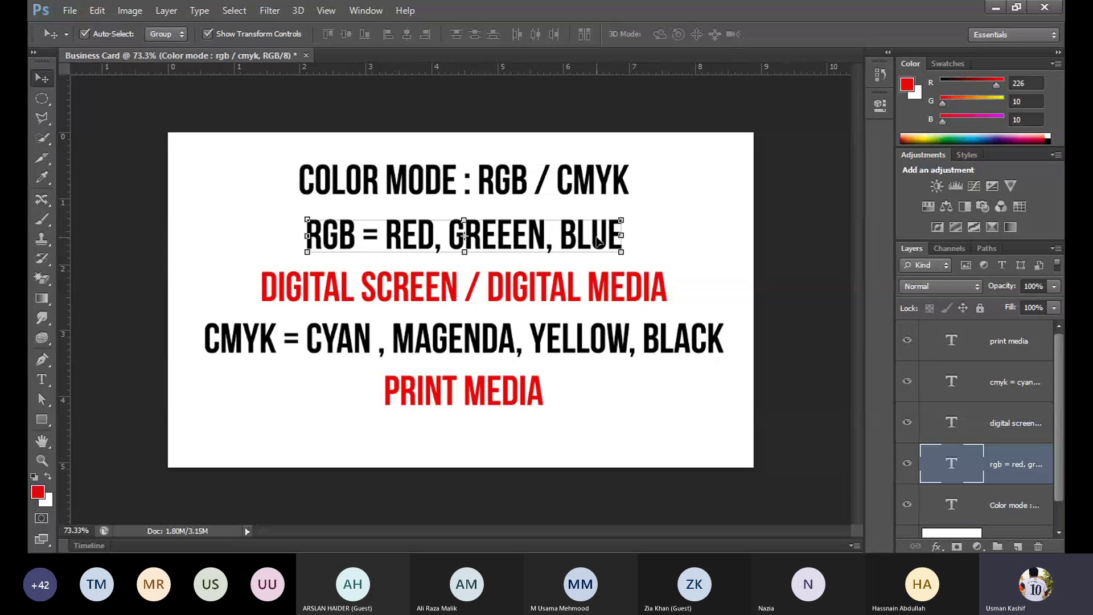
pyautogui.click(567, 293)
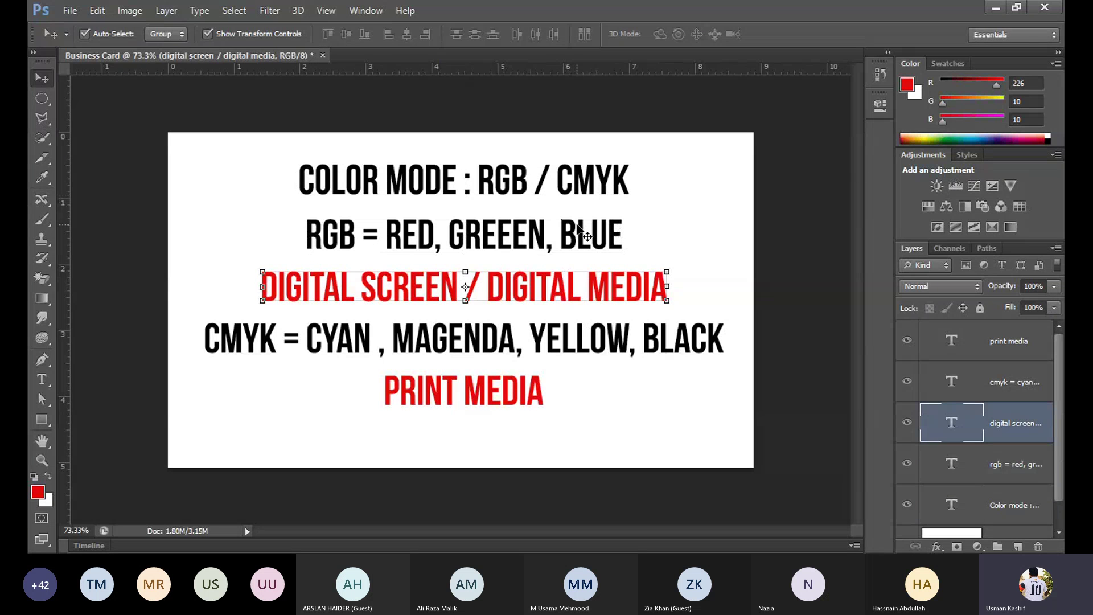
pyautogui.click(680, 191)
pyautogui.moveTo(689, 162); pyautogui.dragTo(454, 410)
pyautogui.click(542, 436)
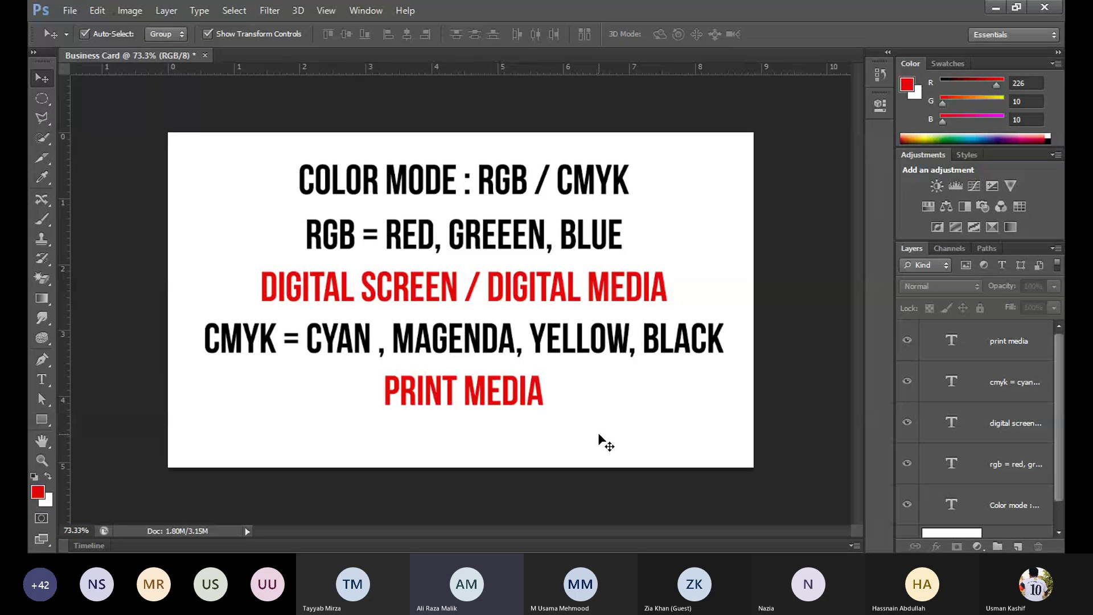
# Step: Select all five color mode text lines on the card and delete them, leaving only the white background
pyautogui.moveTo(597, 450); pyautogui.dragTo(443, 172)
pyautogui.click(568, 438)
pyautogui.moveTo(739, 450)
pyautogui.mouseDown()
pyautogui.moveTo(313, 251)
pyautogui.moveTo(212, 148)
pyautogui.moveTo(175, 139)
pyautogui.moveTo(719, 453)
pyautogui.mouseUp()
pyautogui.moveTo(732, 454); pyautogui.dragTo(734, 451)
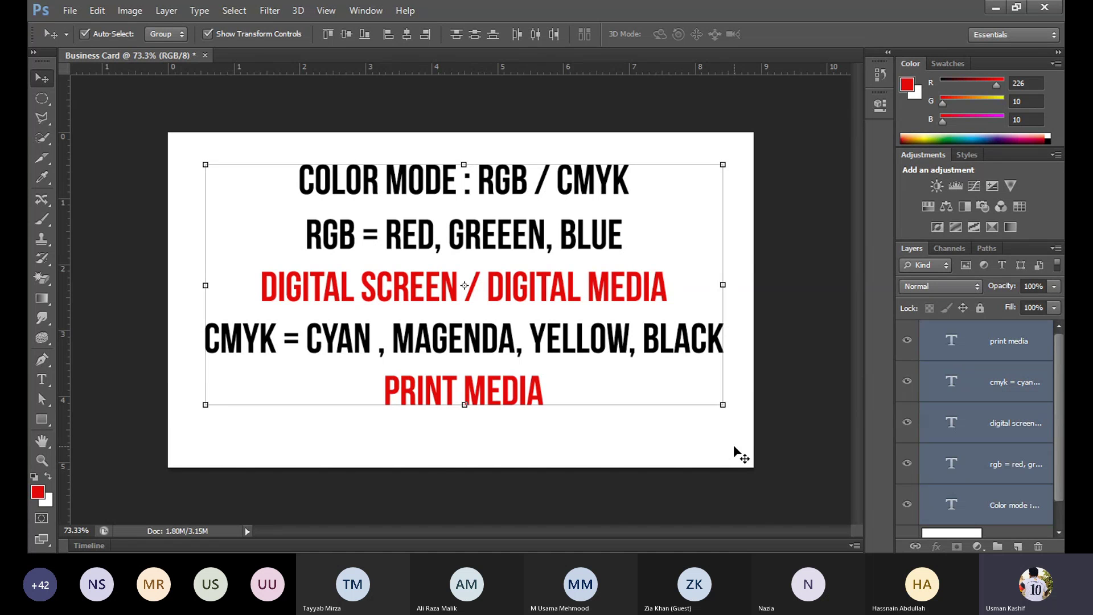
pyautogui.press('Delete')
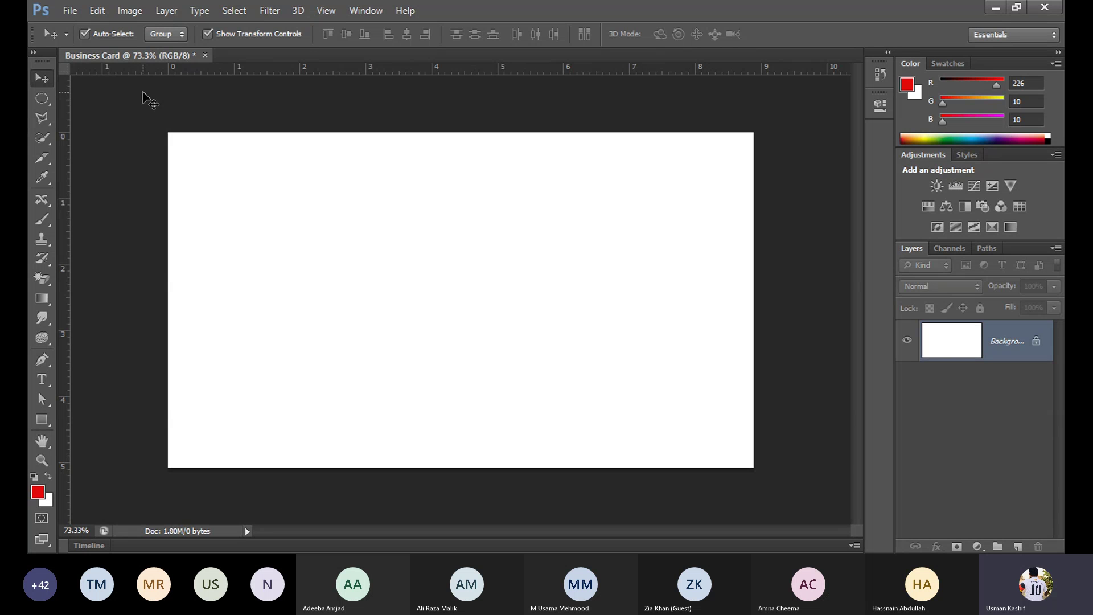
# Step: Start a new document, look at the Business Card preset's settings, and load the Web preset instead
pyautogui.click(68, 11)
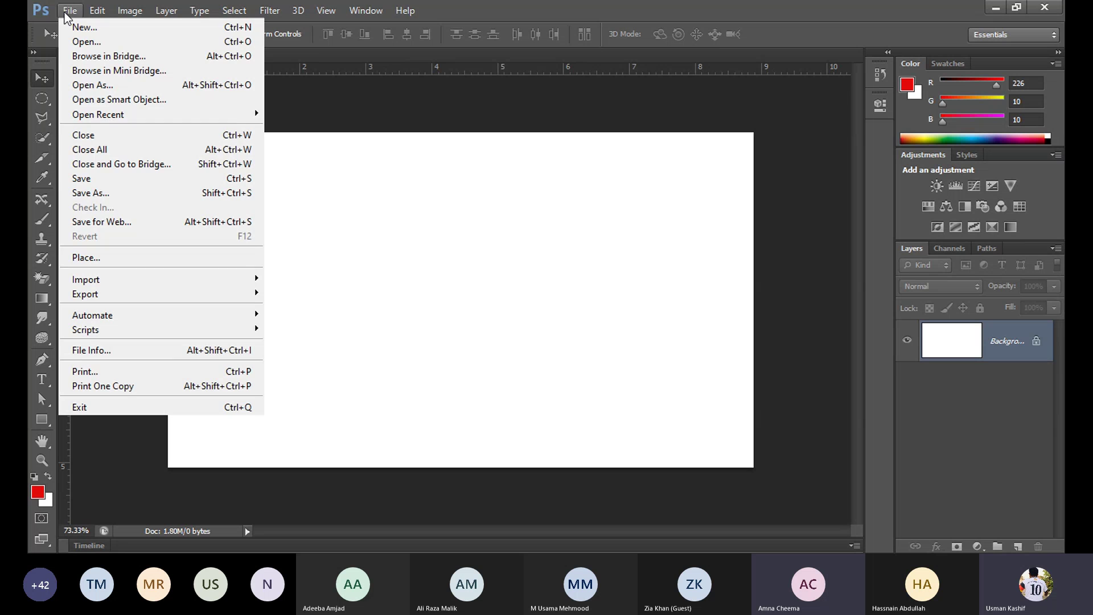
pyautogui.click(79, 27)
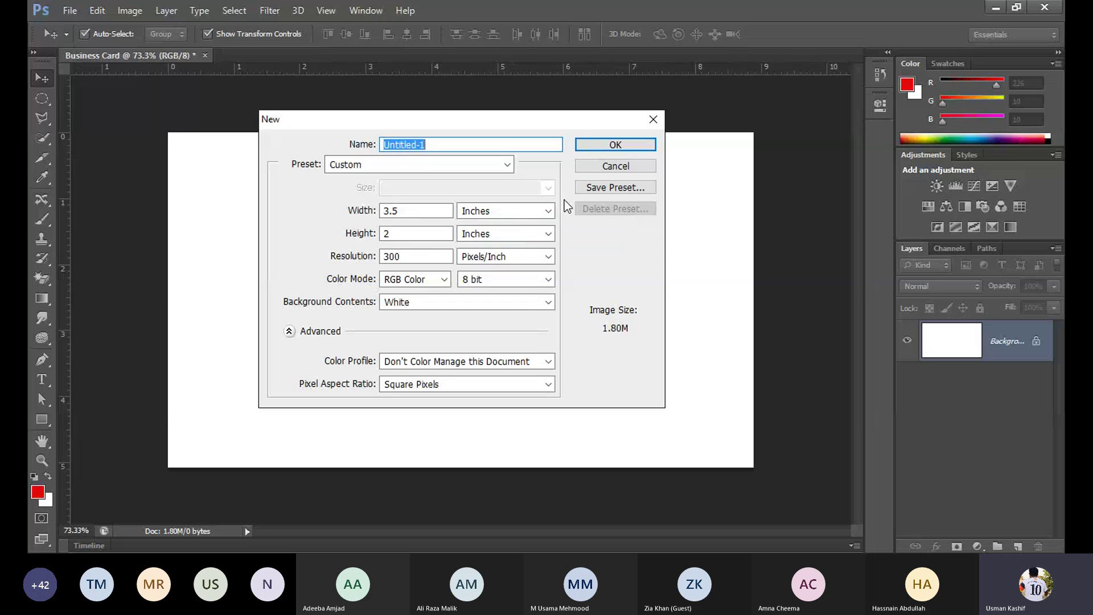
pyautogui.click(383, 168)
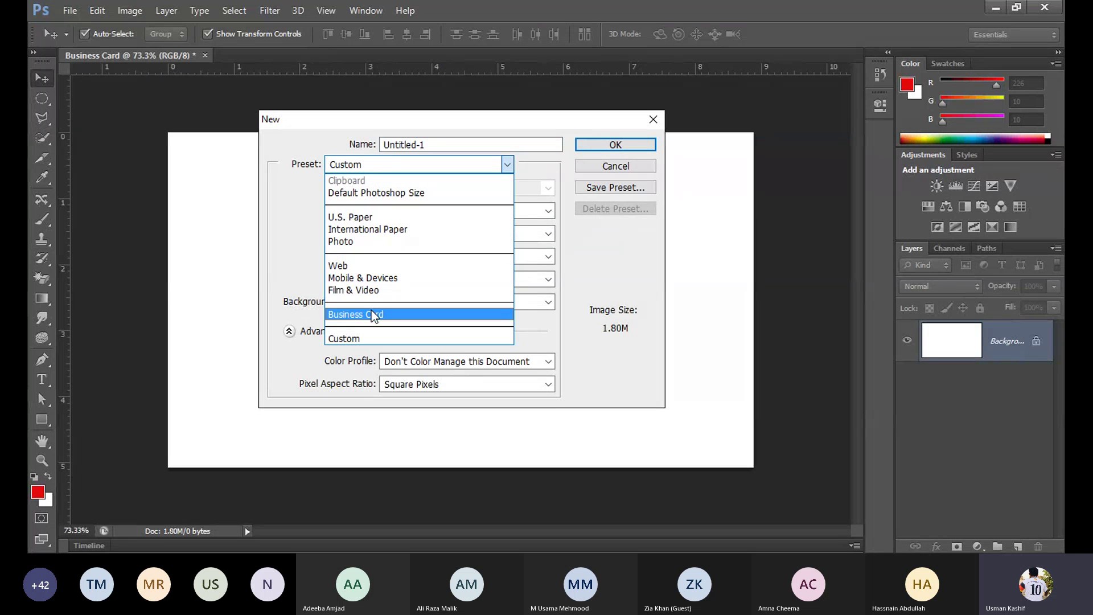
pyautogui.click(385, 316)
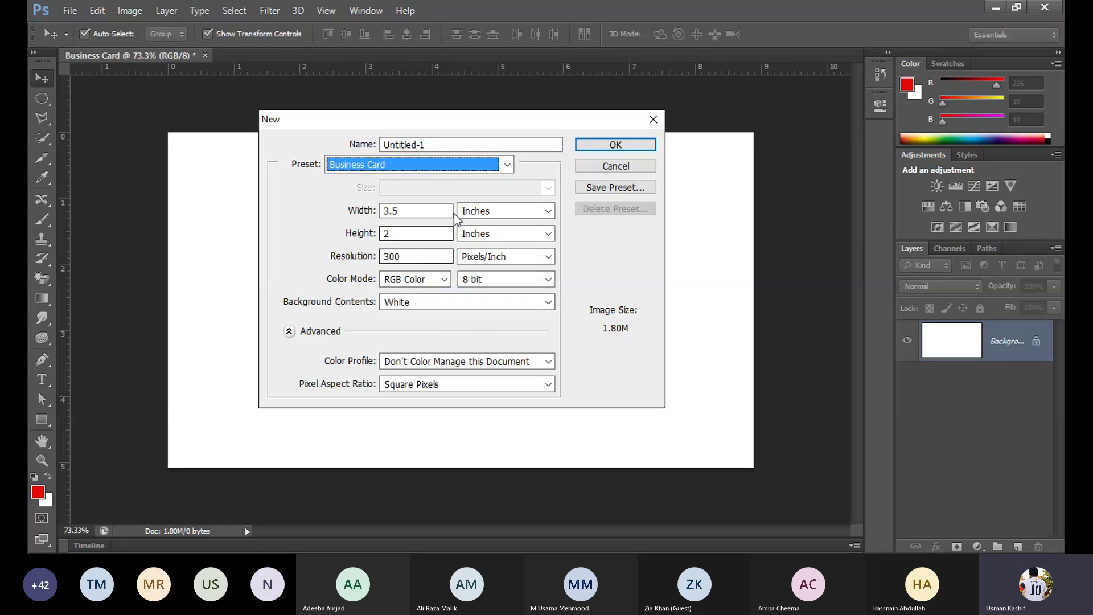
pyautogui.click(506, 165)
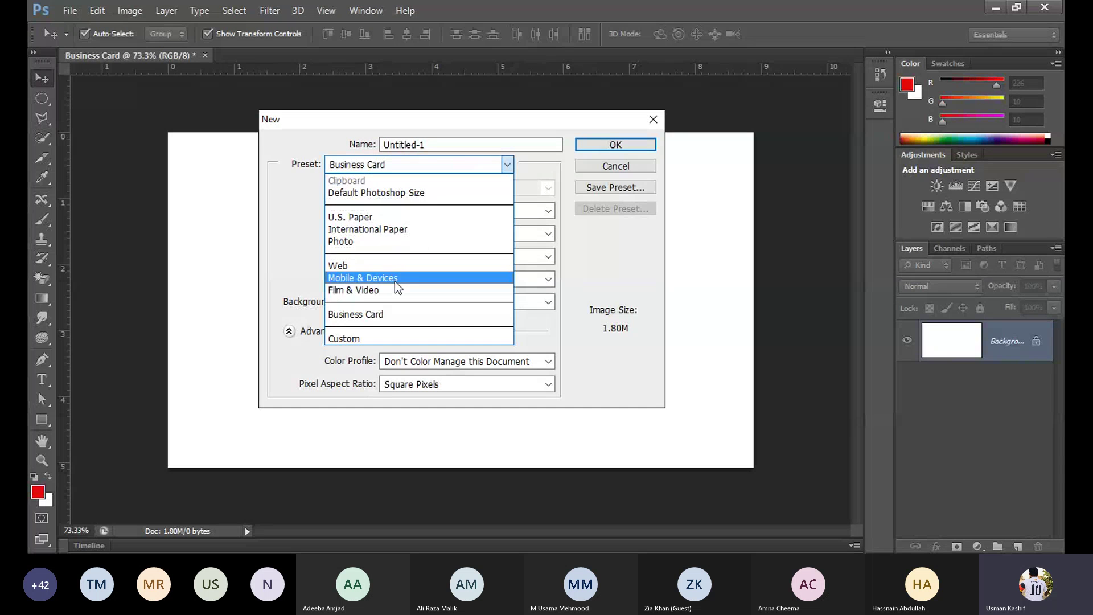
pyautogui.click(402, 266)
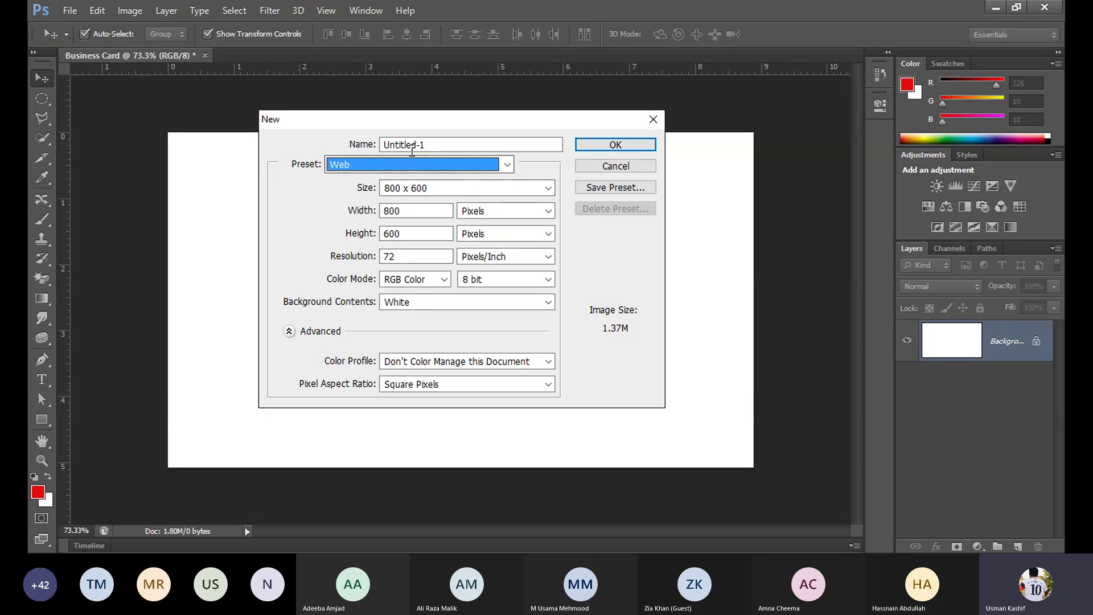
pyautogui.click(396, 165)
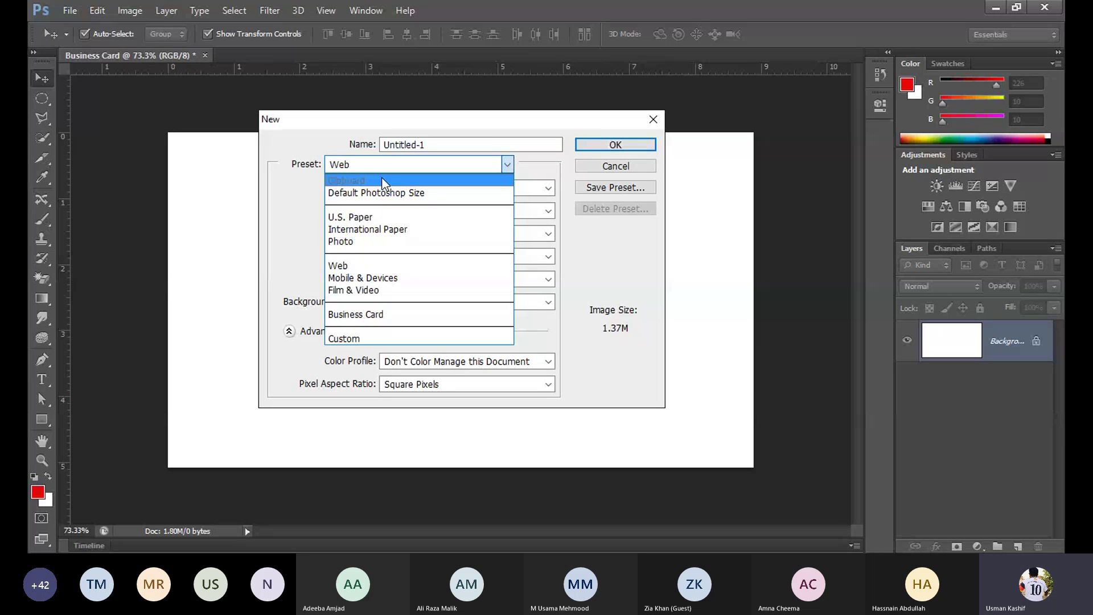
pyautogui.click(383, 184)
# Step: Set the new document's width to 1200 pixels and its height to 750 pixels
pyautogui.click(419, 211)
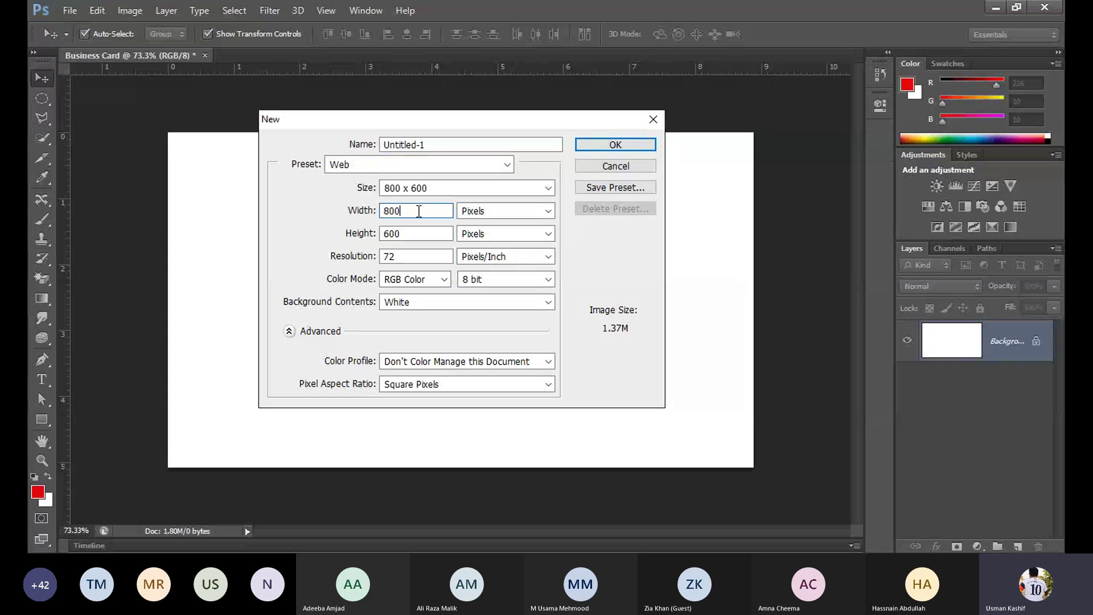
pyautogui.moveTo(419, 210); pyautogui.dragTo(363, 218)
pyautogui.write('120')
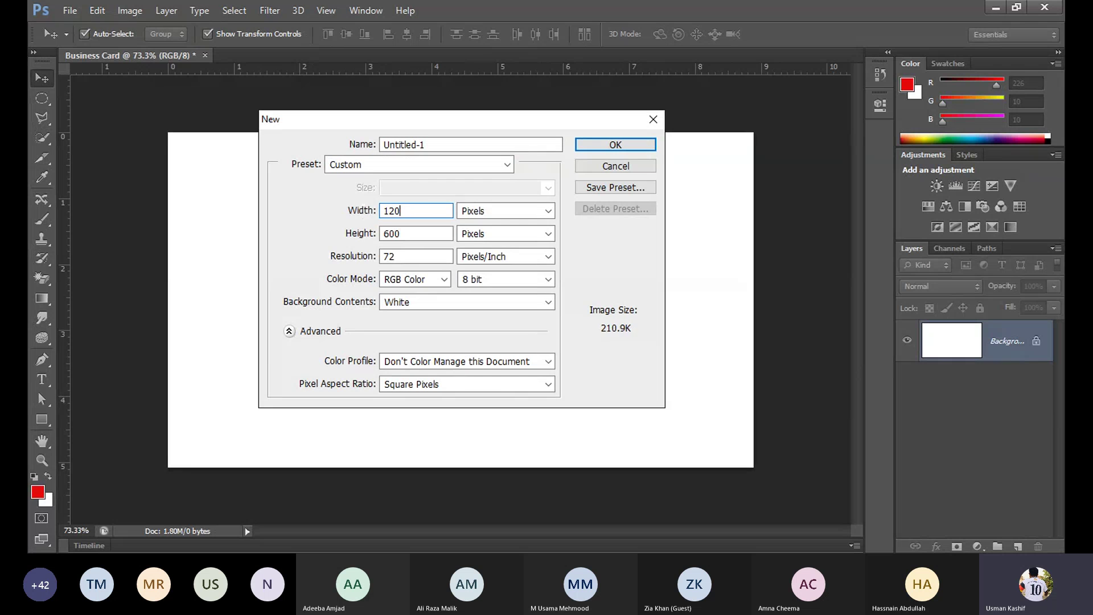
pyautogui.write('0')
pyautogui.press('Tab')
pyautogui.write('7')
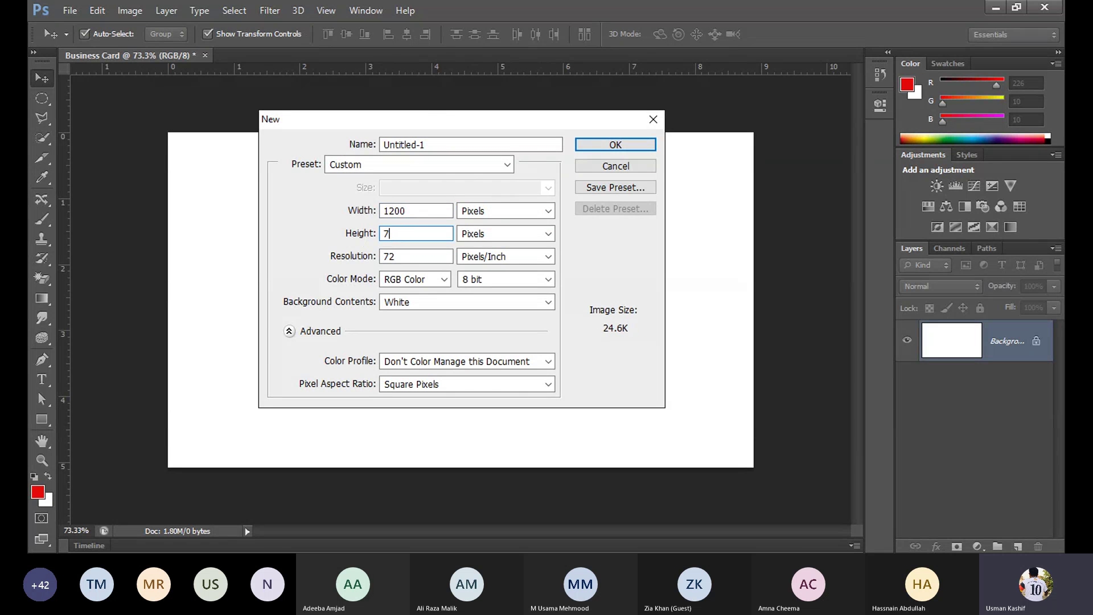
pyautogui.write('50')
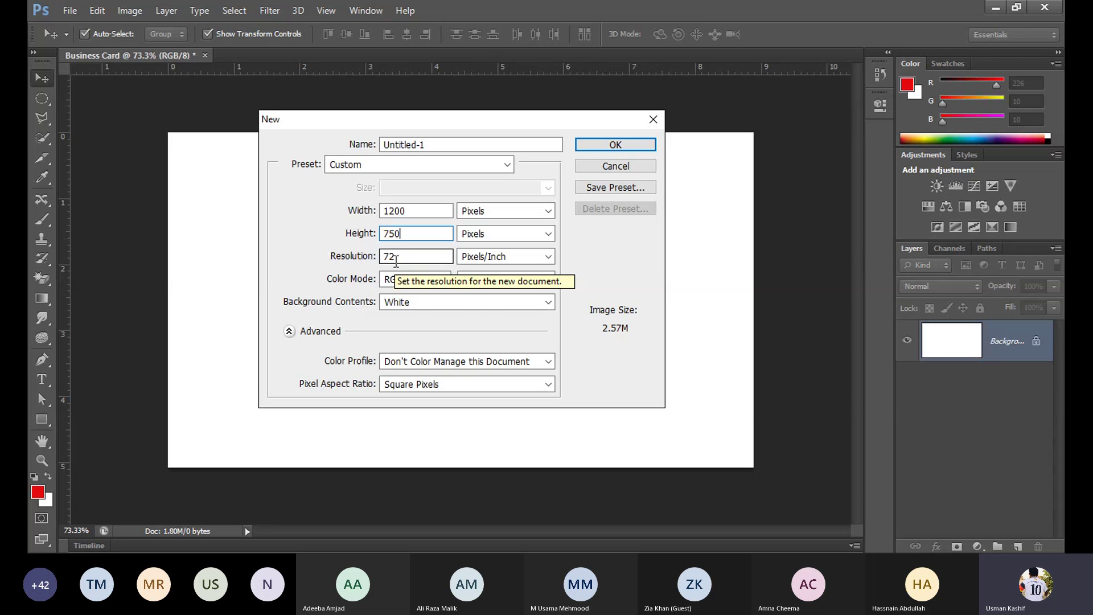
pyautogui.click(317, 261)
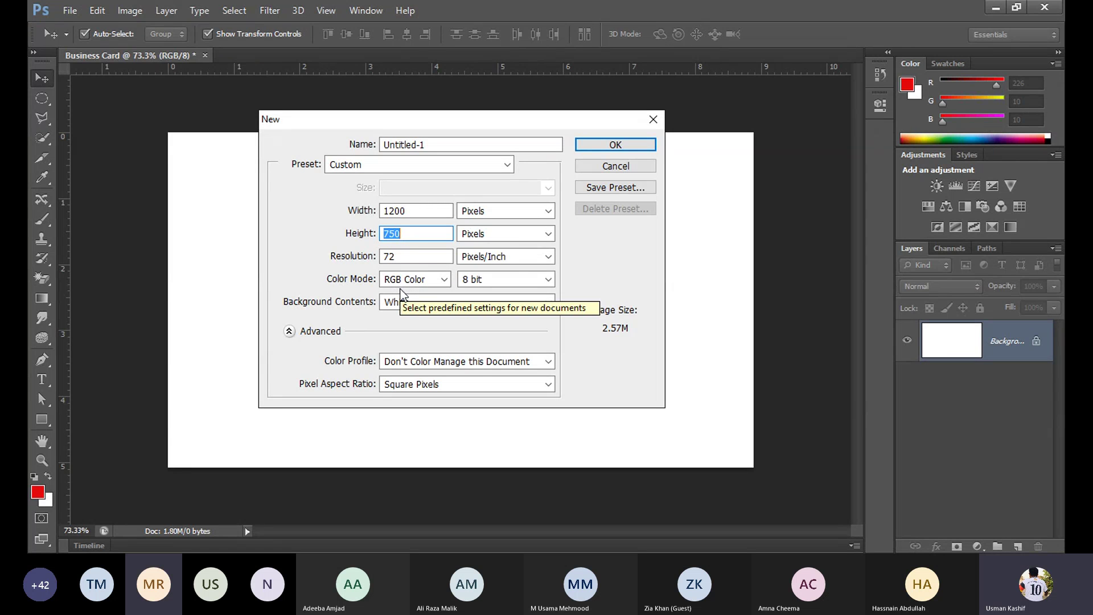
# Step: Try CMYK Color as the color mode, return to RGB Color, and create the document
pyautogui.click(413, 280)
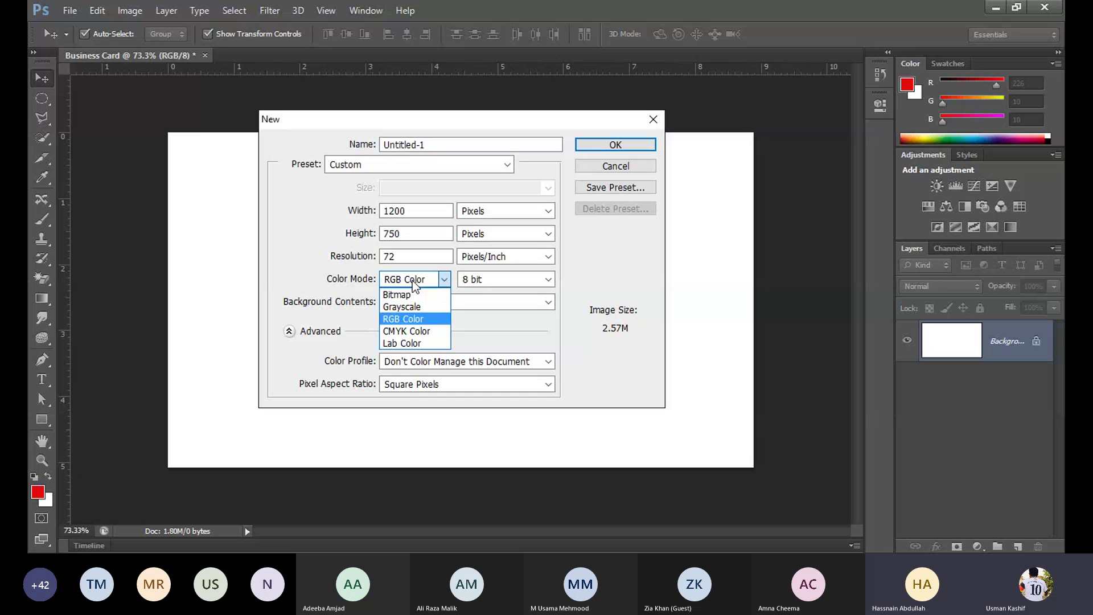
pyautogui.click(416, 331)
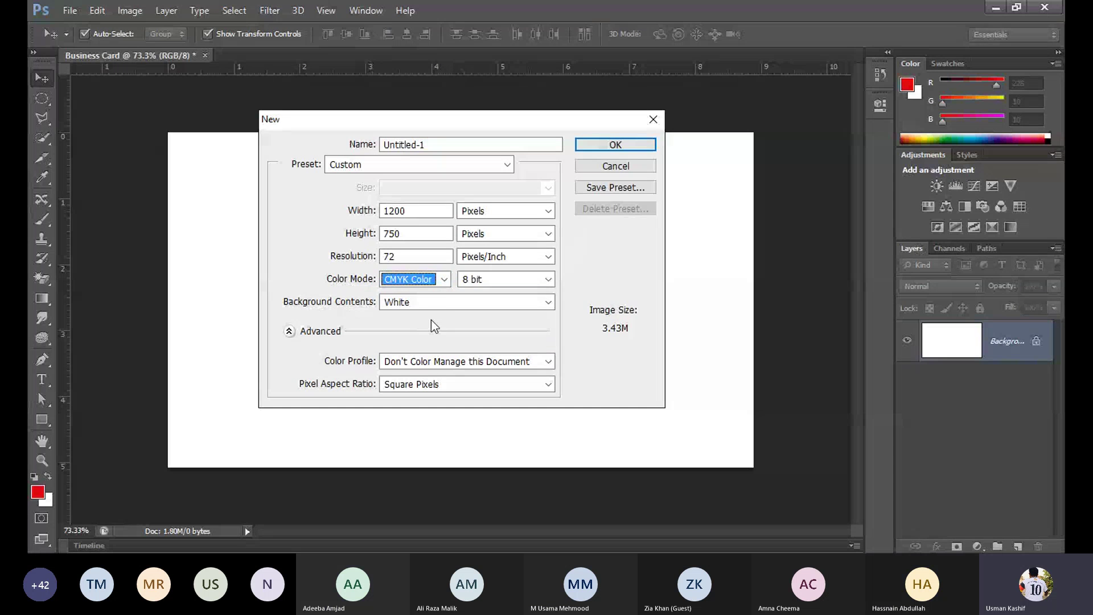
pyautogui.click(444, 283)
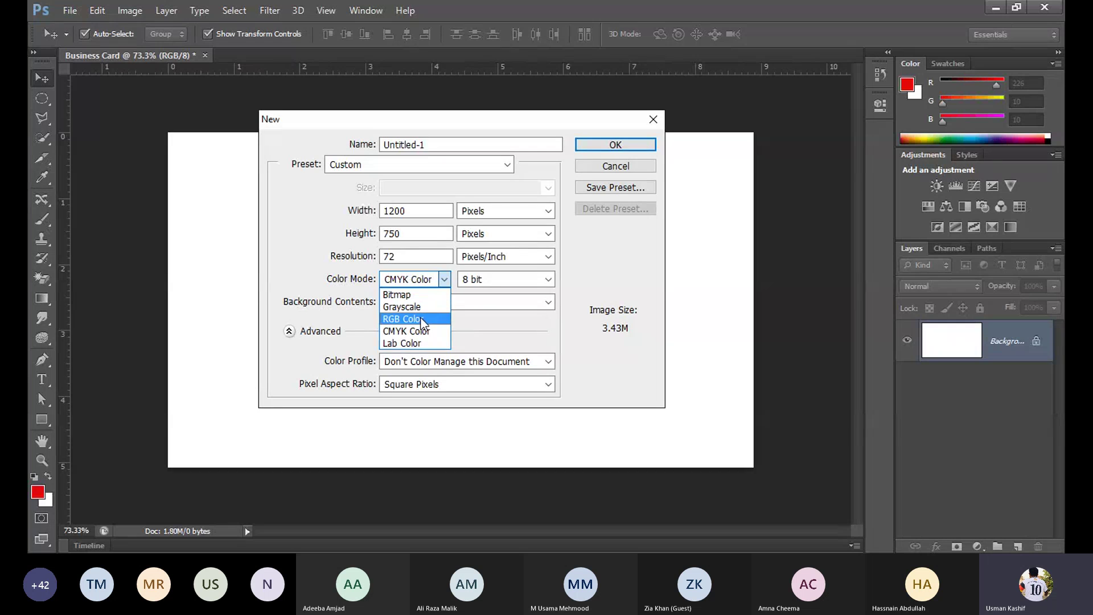
pyautogui.click(424, 320)
pyautogui.click(639, 146)
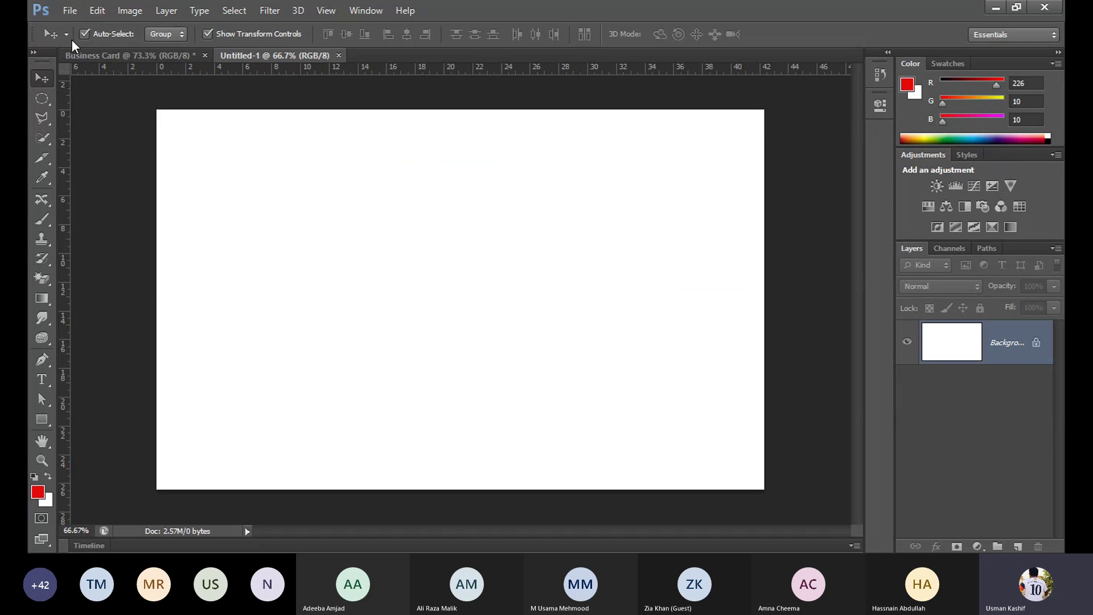
# Step: Create a second new document from the Business Card preset, 3.5 x 2 inches at 300 pixels/inch, in CMYK Color mode
pyautogui.click(69, 10)
pyautogui.click(84, 27)
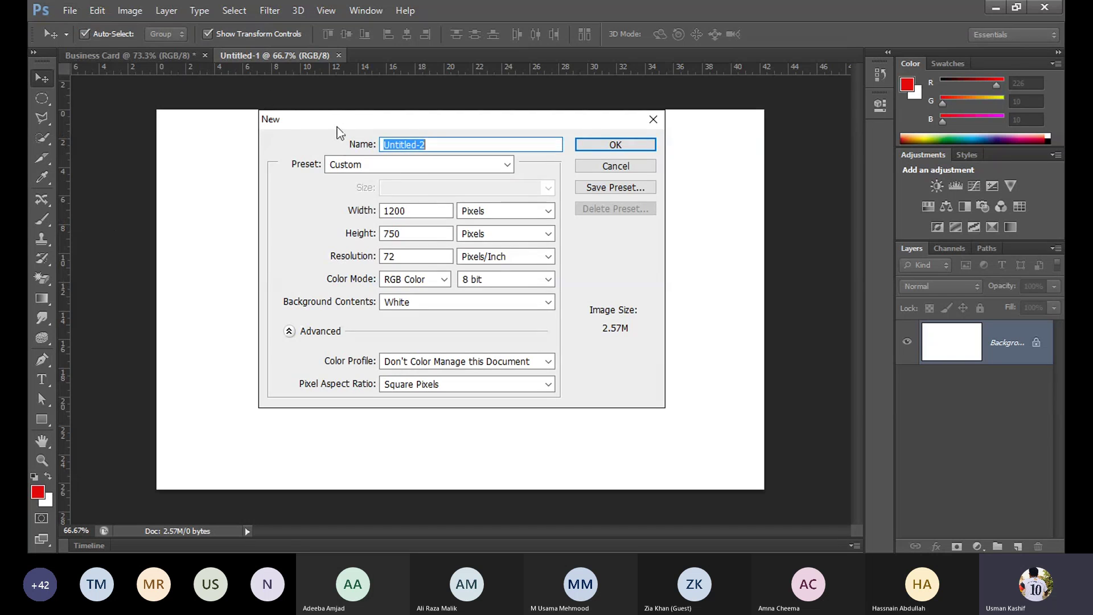
pyautogui.click(437, 165)
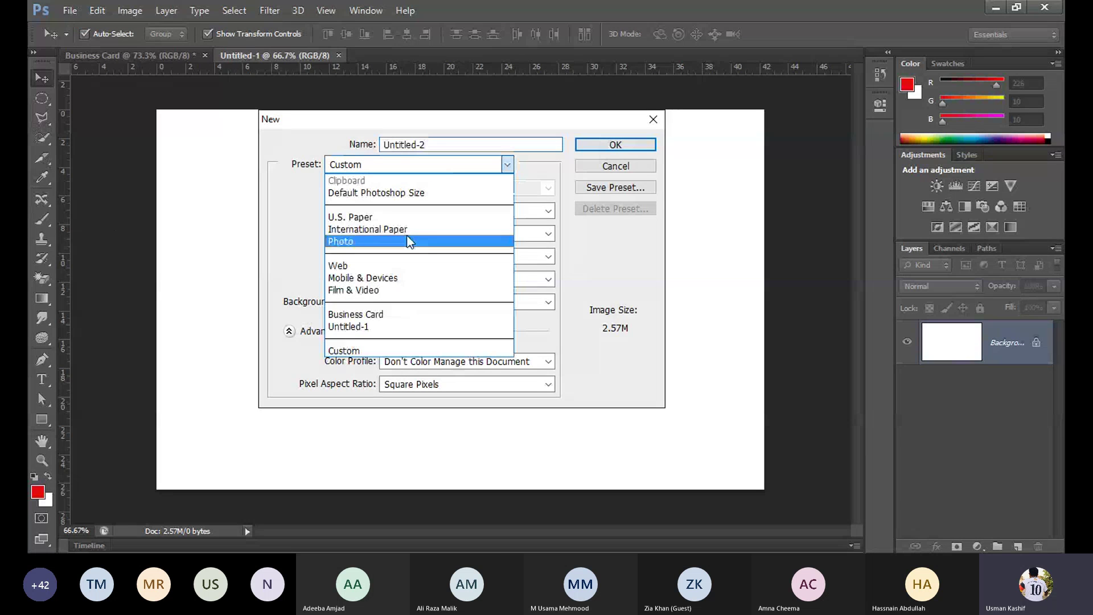
pyautogui.click(376, 315)
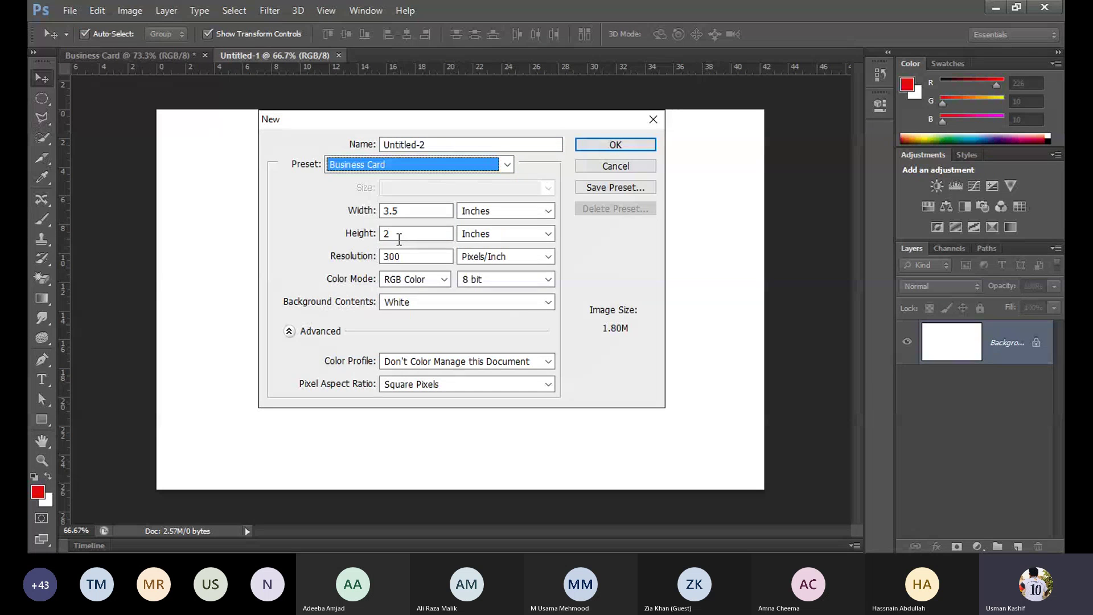
pyautogui.doubleClick(403, 259)
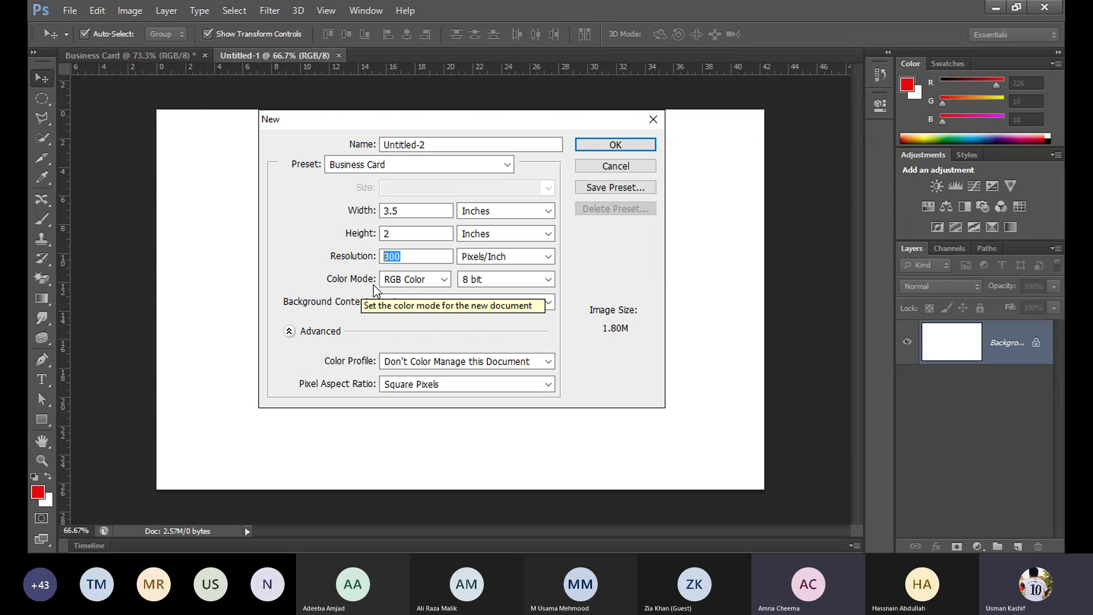
pyautogui.click(408, 284)
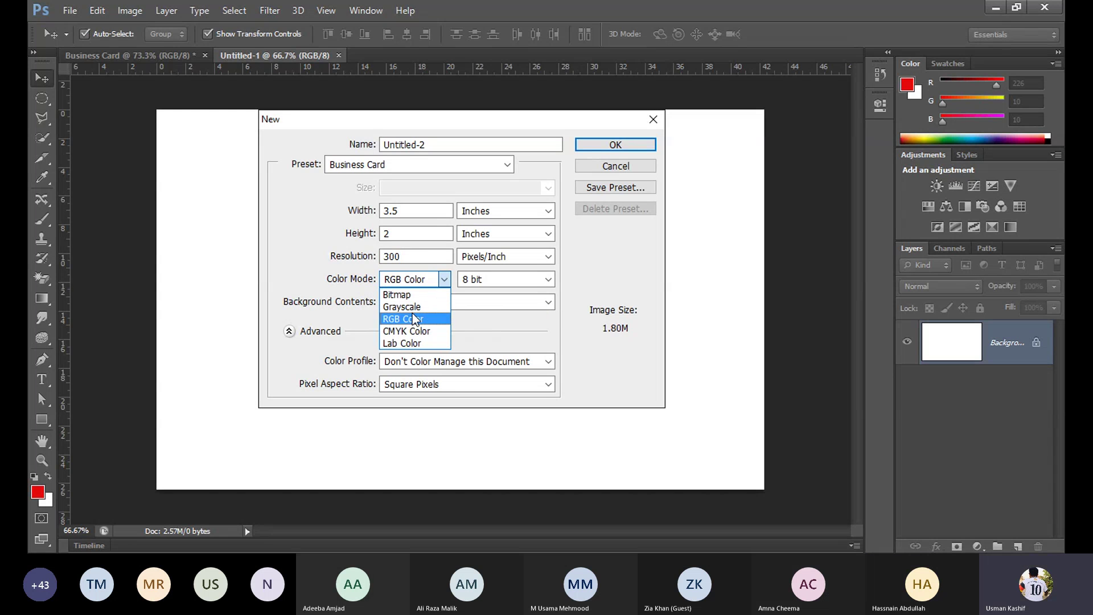
pyautogui.click(413, 330)
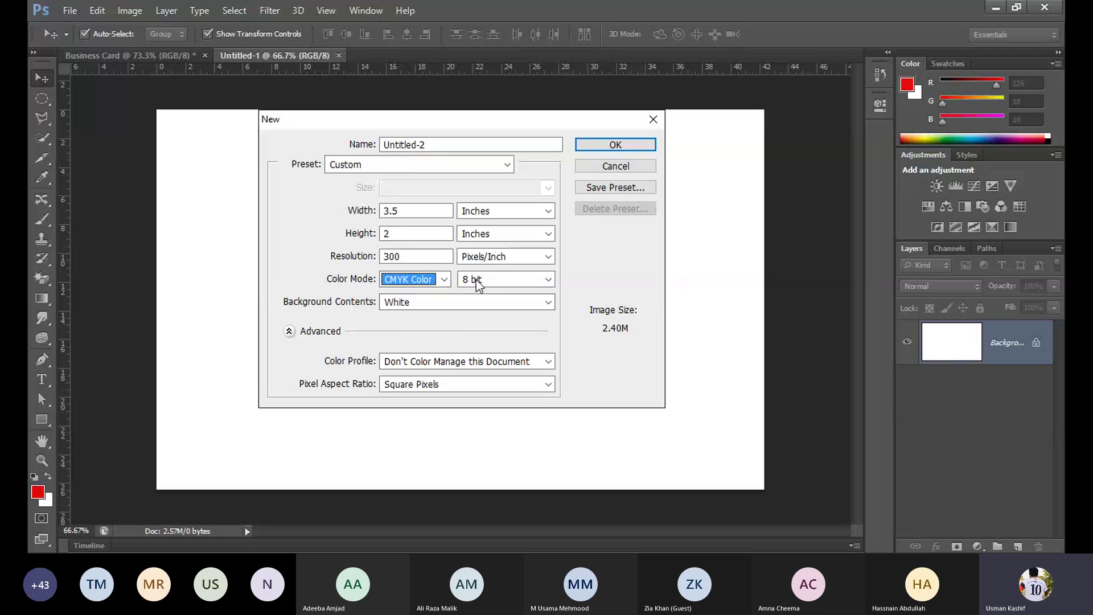
pyautogui.click(627, 146)
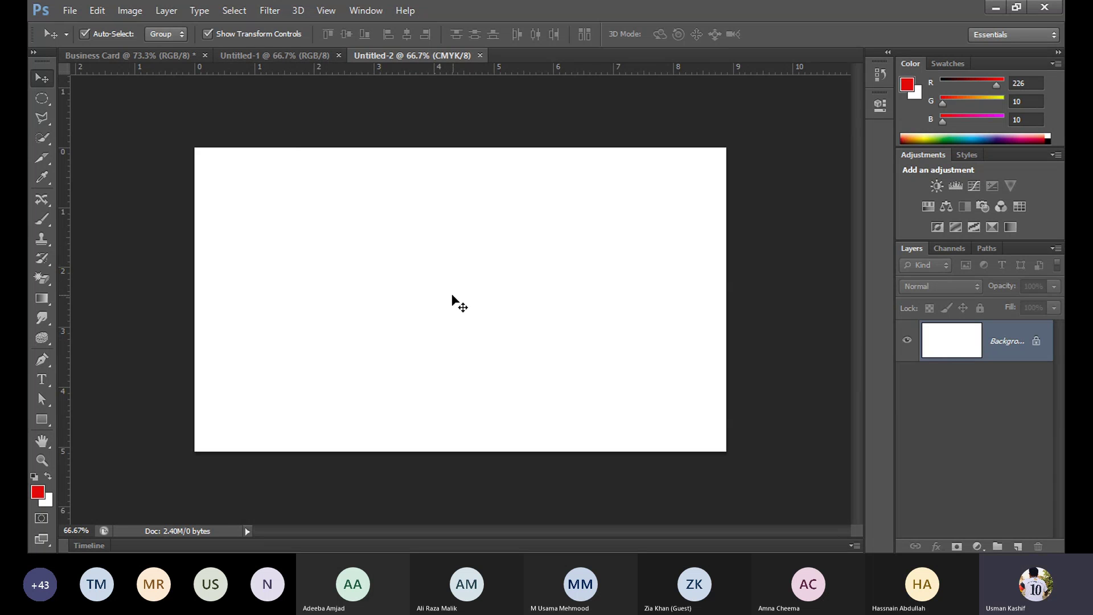
# Step: Inspect the red foreground color's values in the Color Picker, first in the RGB document and again in the CMYK document
pyautogui.click(305, 54)
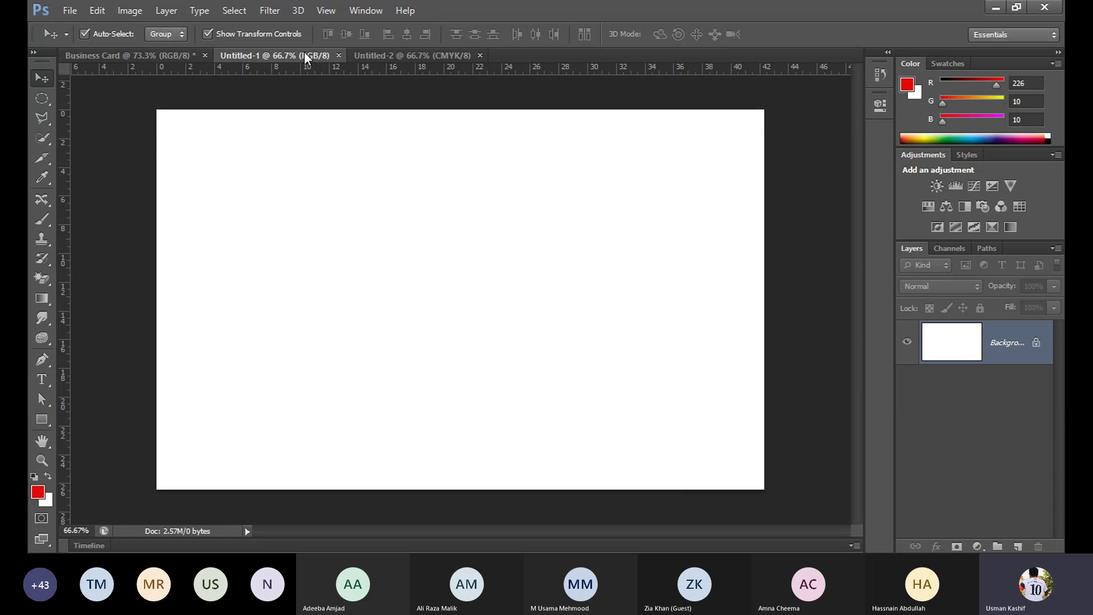
pyautogui.click(38, 491)
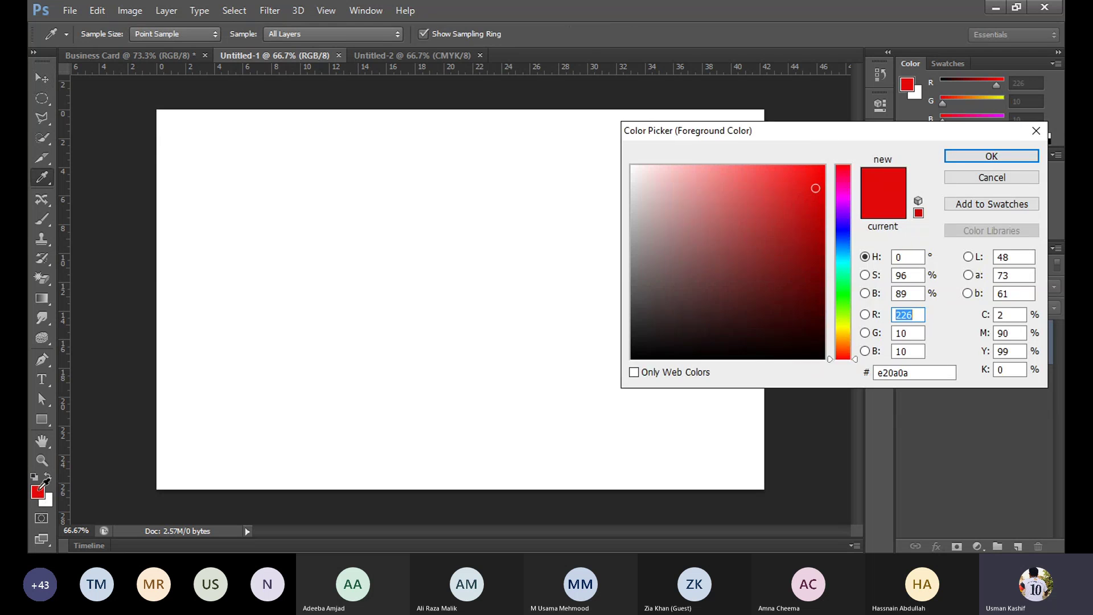
pyautogui.click(992, 156)
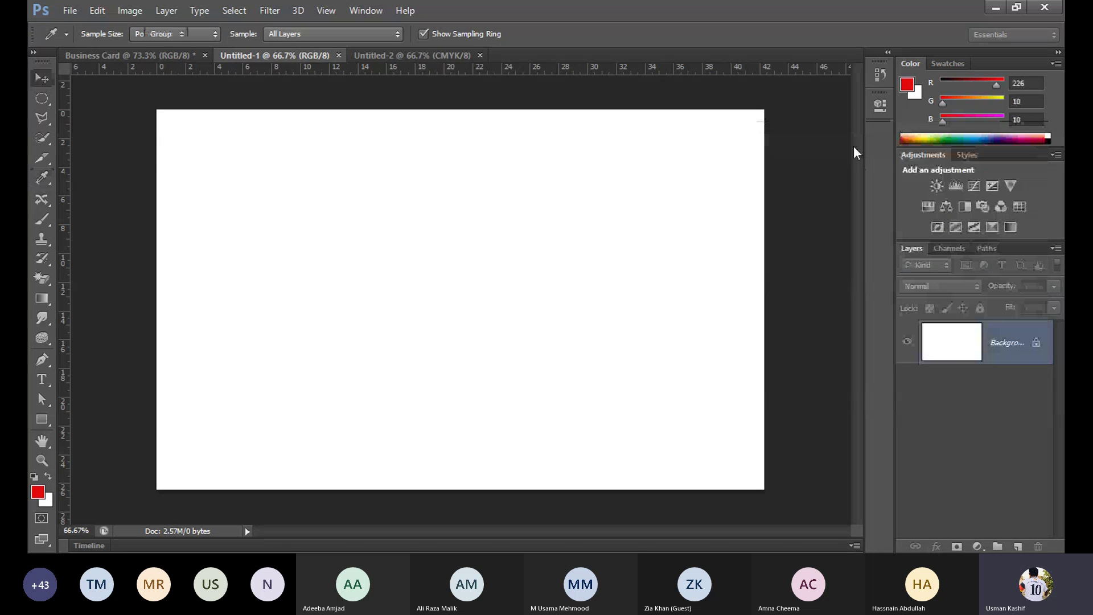
pyautogui.click(411, 56)
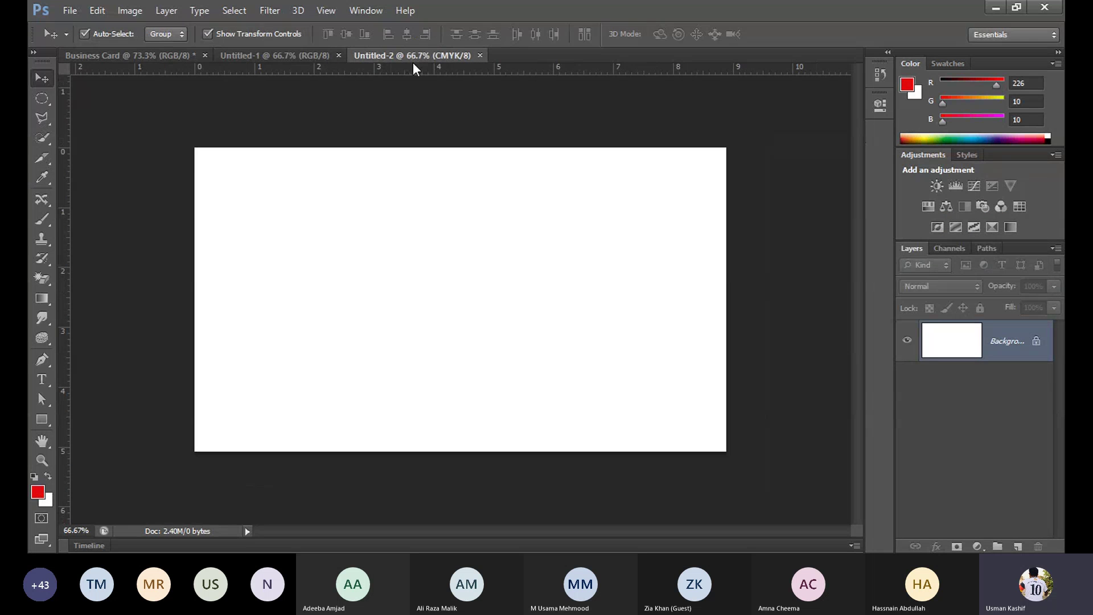
pyautogui.click(39, 491)
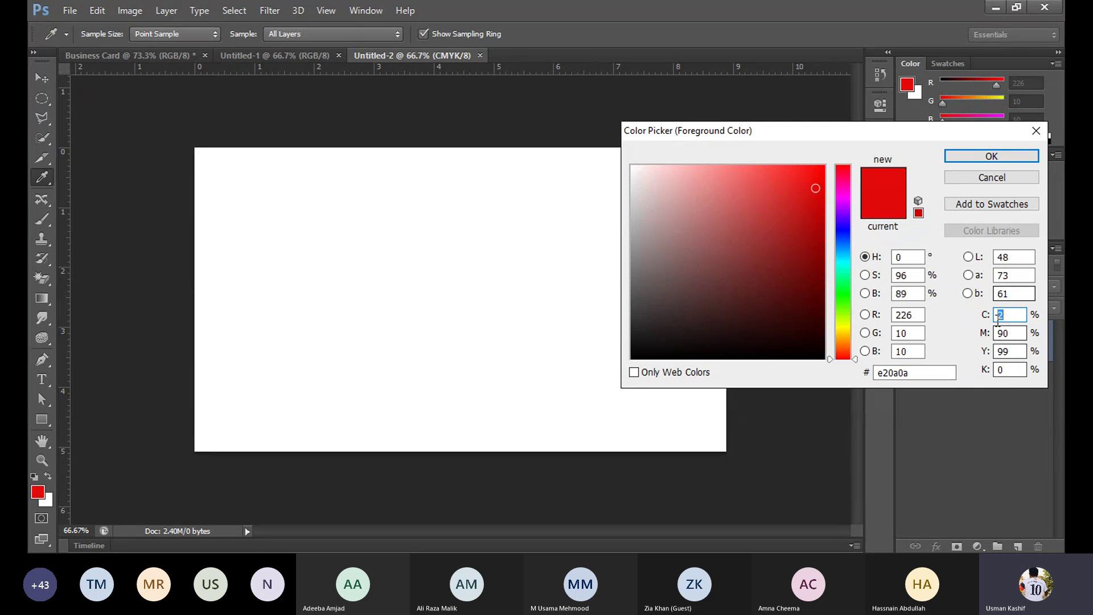
pyautogui.click(990, 178)
pyautogui.press('v')
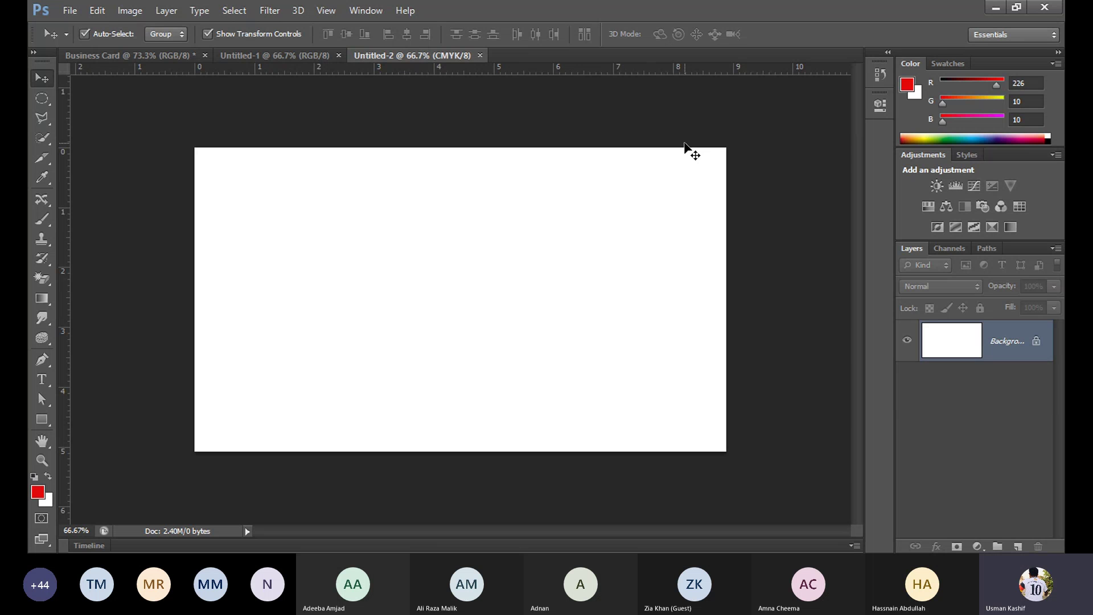
# Step: Draw two small red rectangles side by side on the upper part of the CMYK card and delete both
pyautogui.click(41, 419)
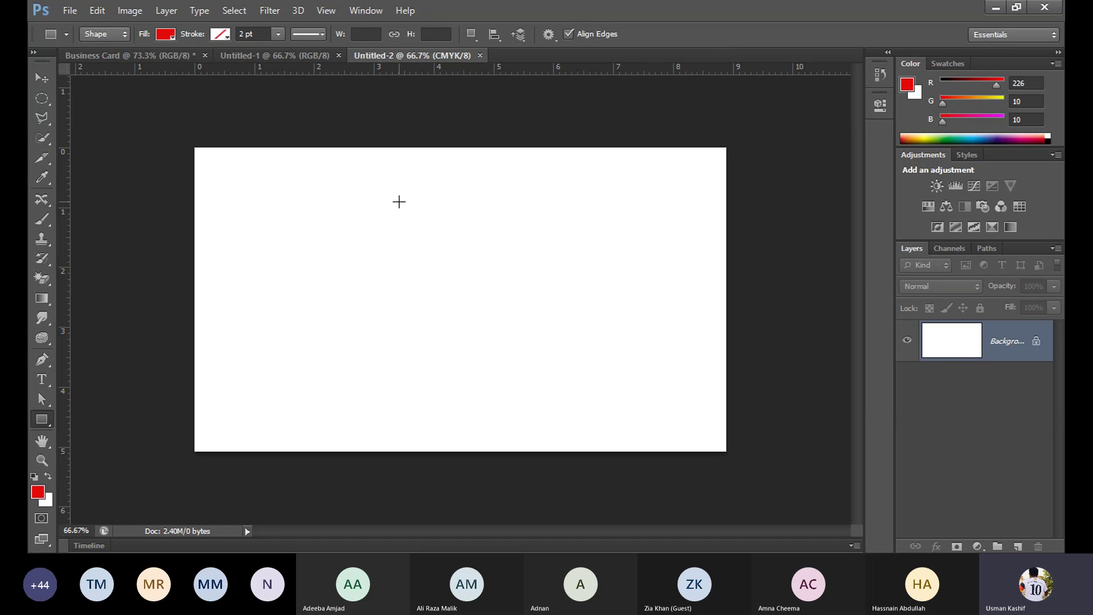
pyautogui.moveTo(409, 211); pyautogui.dragTo(434, 212)
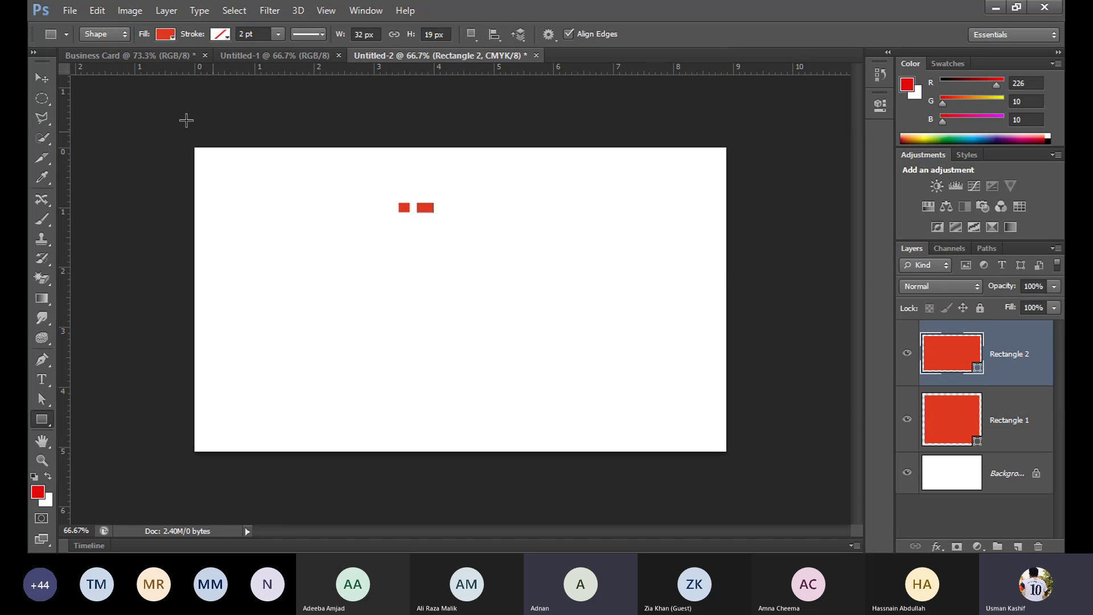
pyautogui.click(41, 77)
pyautogui.moveTo(368, 188); pyautogui.dragTo(483, 268)
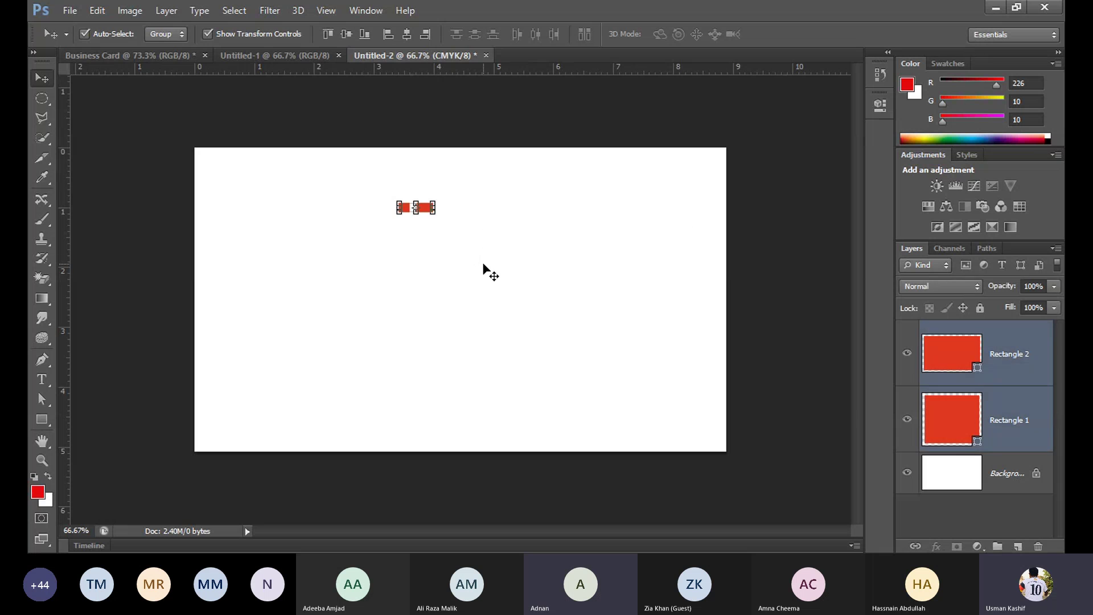
pyautogui.press('Delete')
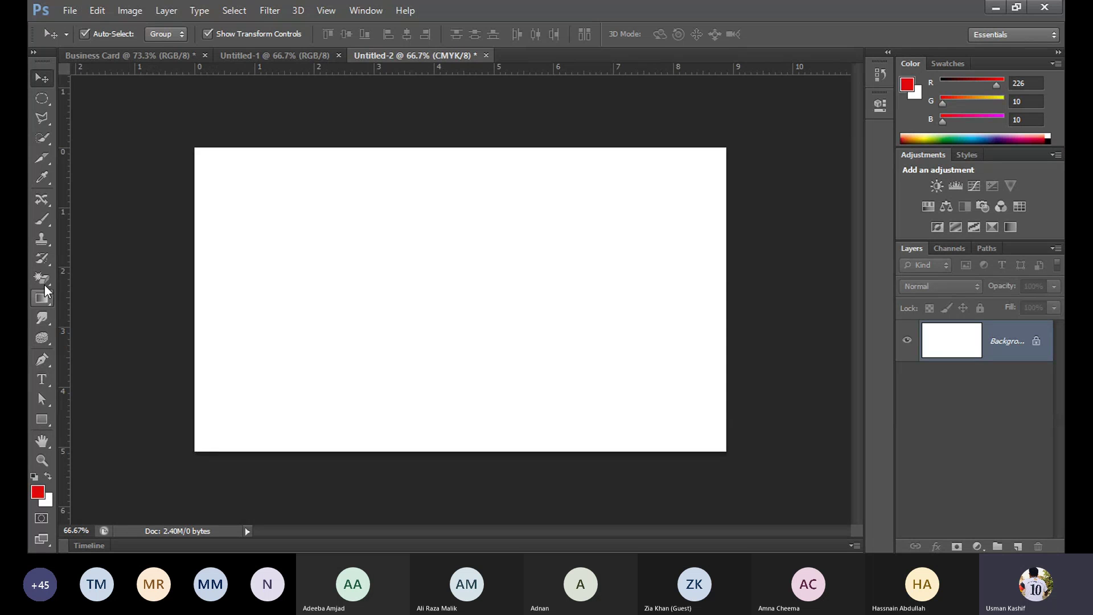
# Step: Draw a red square about 2.2 cm wide on the card's left half and place a duplicate level with it on the right half
pyautogui.click(38, 419)
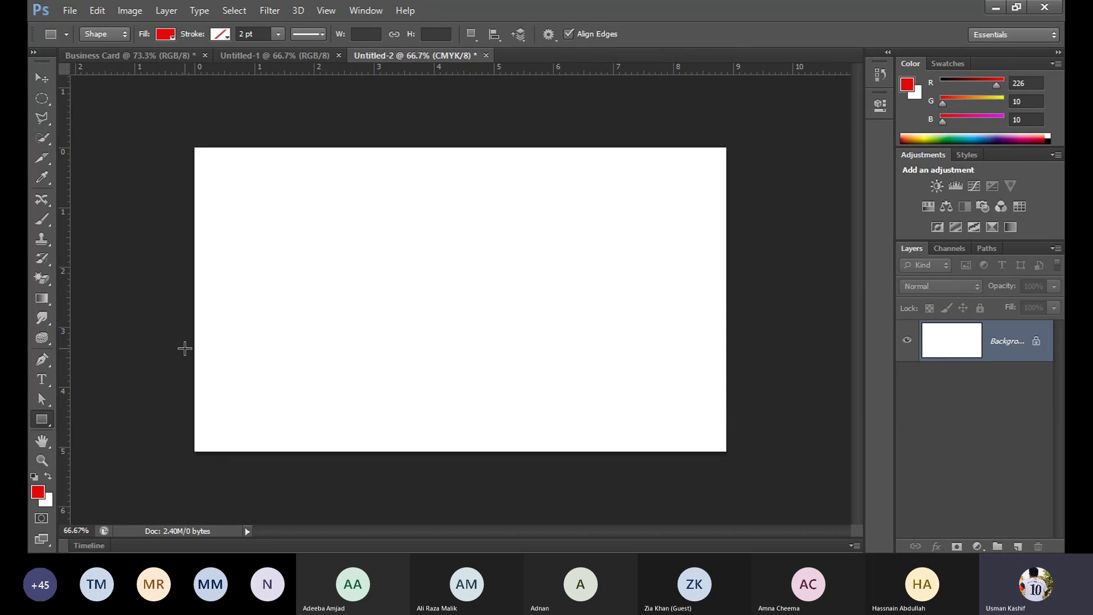
pyautogui.moveTo(242, 191); pyautogui.dragTo(591, 302)
pyautogui.click(42, 76)
pyautogui.moveTo(297, 147); pyautogui.dragTo(575, 298)
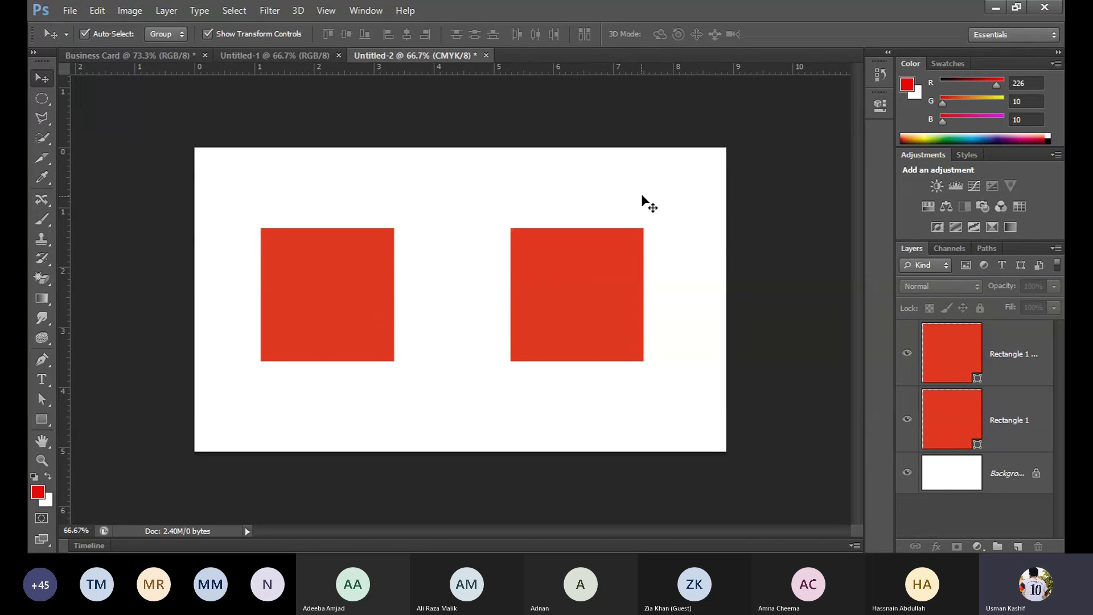
# Step: Select both red squares on the CMYK card together and delete them
pyautogui.moveTo(689, 191); pyautogui.dragTo(592, 413)
pyautogui.click(593, 423)
pyautogui.moveTo(701, 201); pyautogui.dragTo(259, 415)
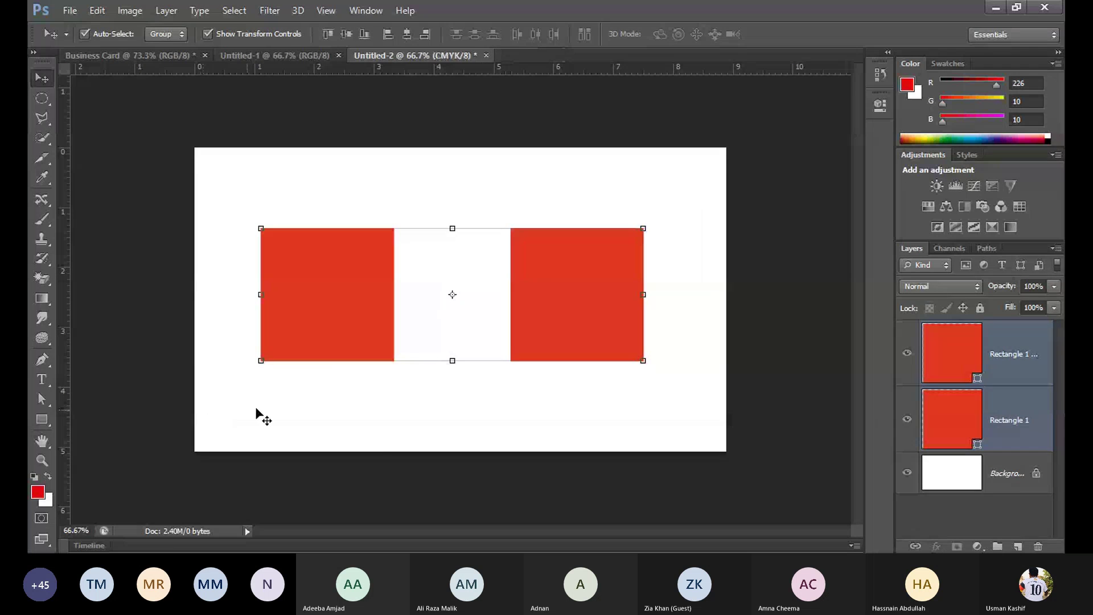
pyautogui.click(609, 428)
pyautogui.moveTo(658, 416); pyautogui.dragTo(242, 352)
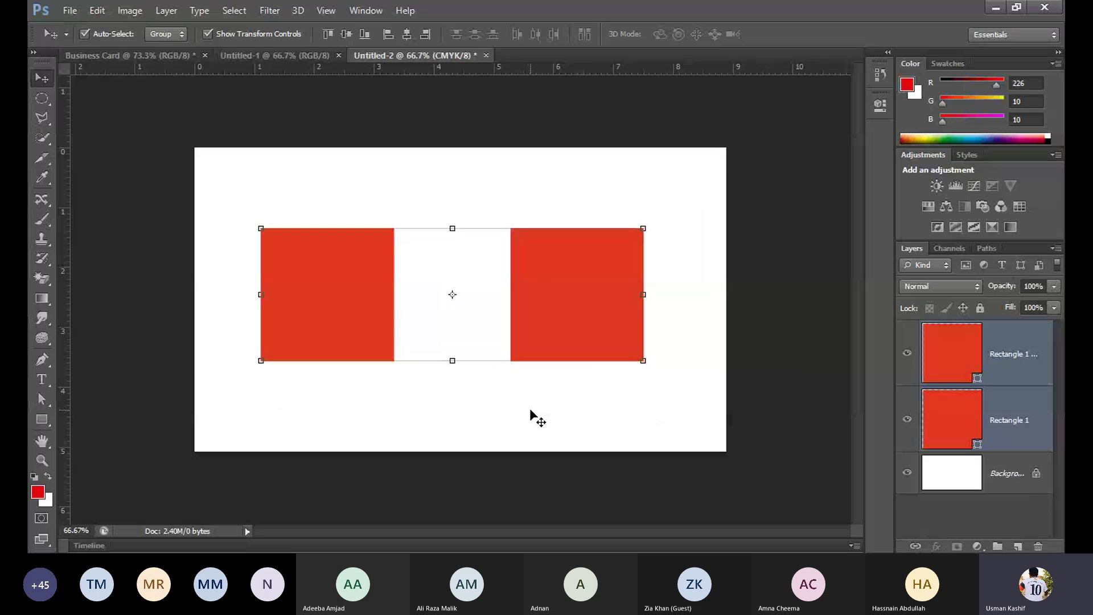
pyautogui.press('Delete')
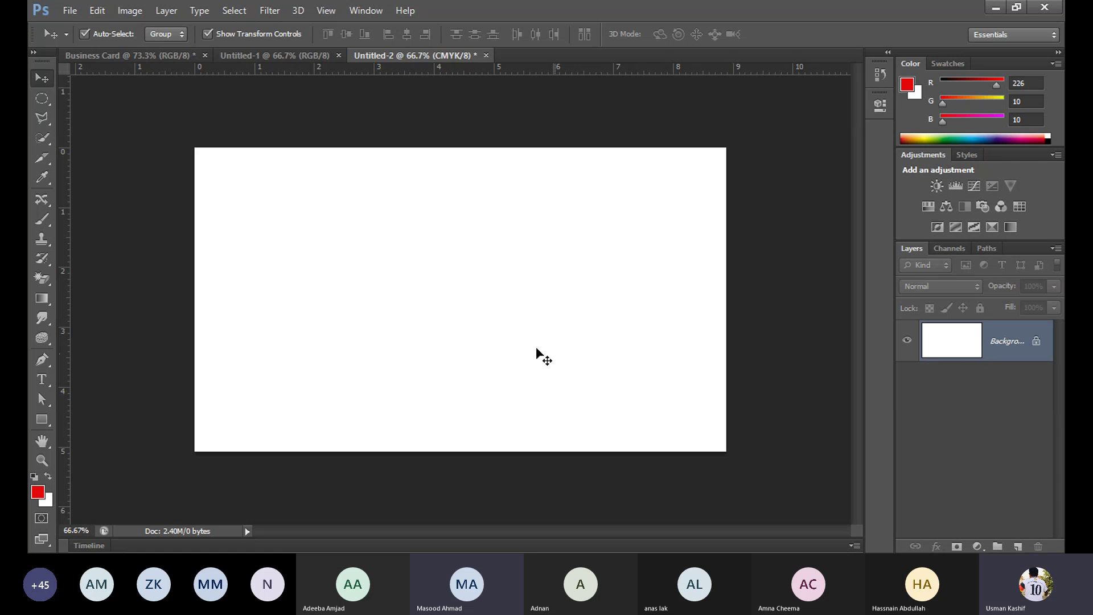
# Step: Close the Untitled-1 and Untitled-2 documents without saving changes, leaving the Business Card document open
pyautogui.click(337, 54)
pyautogui.click(352, 56)
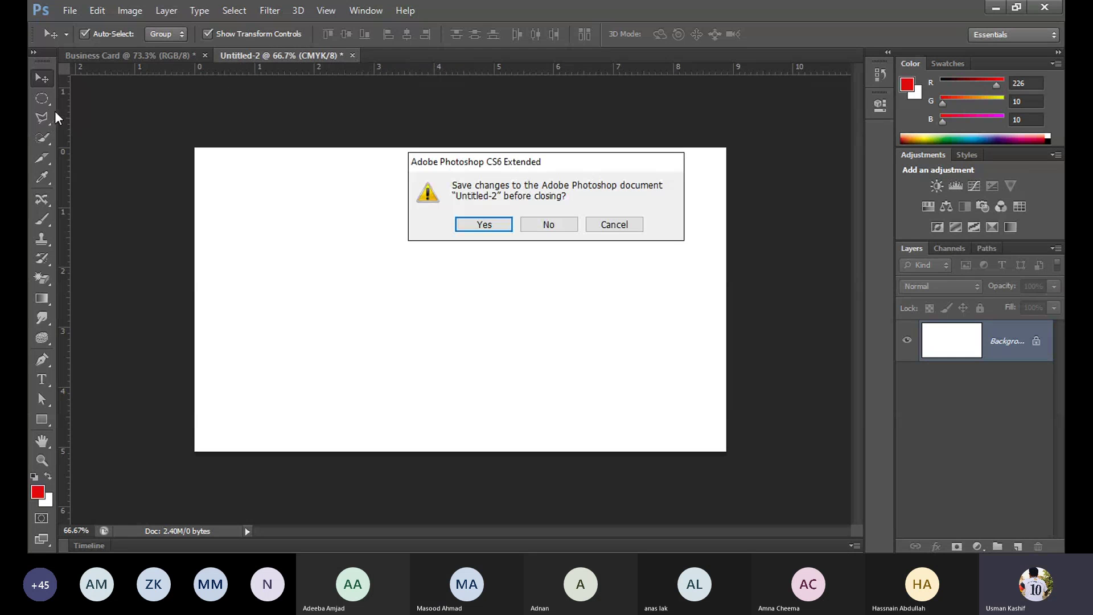
pyautogui.click(548, 225)
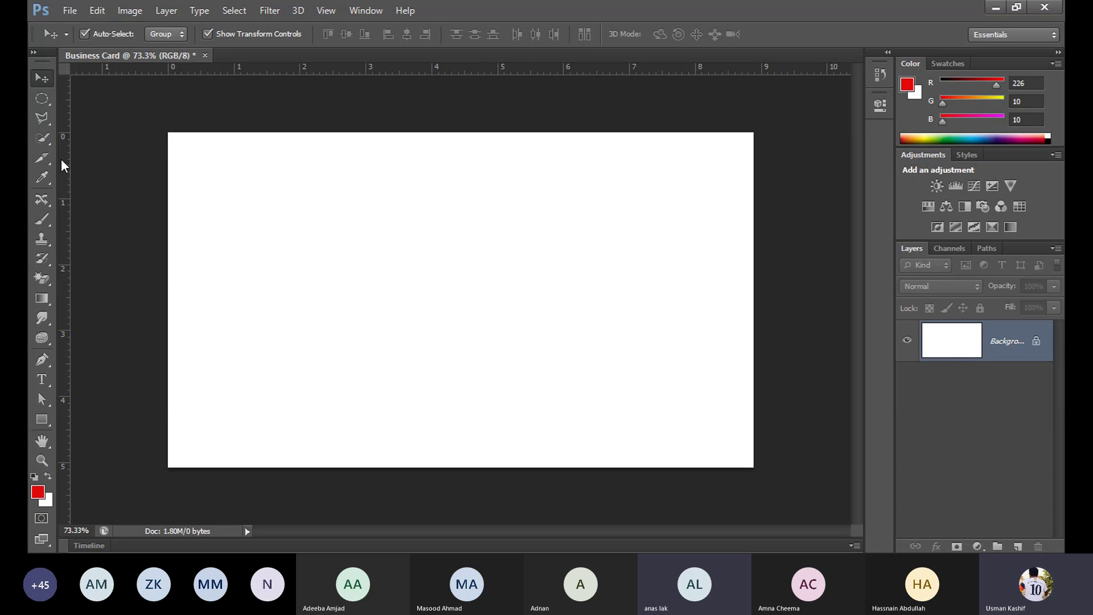
# Step: Review the size, resolution and color mode settings for a new document, and cancel without creating one
pyautogui.click(78, 27)
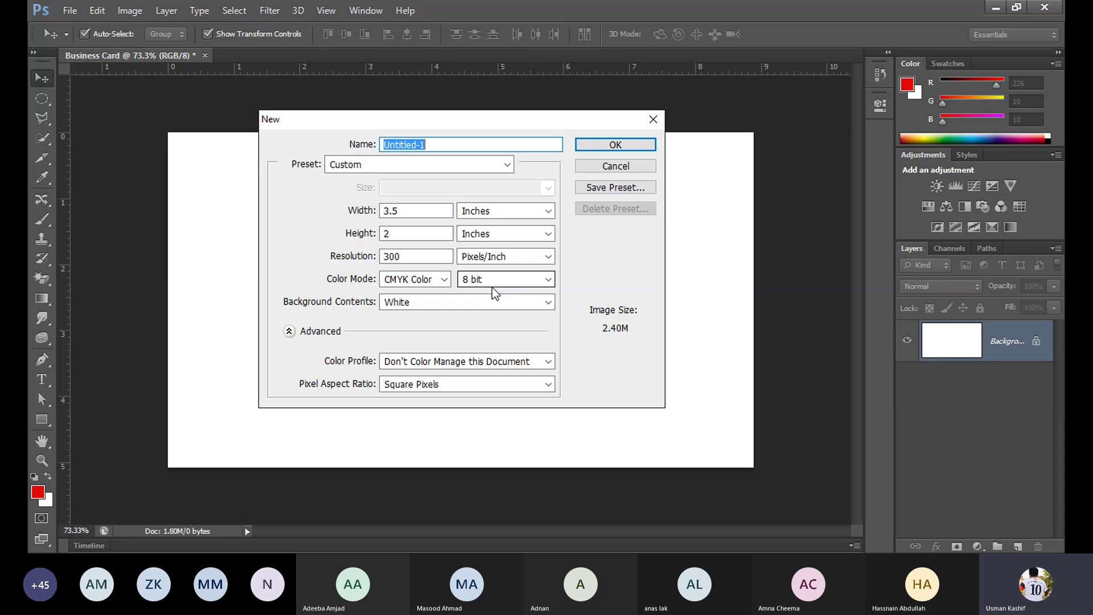
pyautogui.click(641, 166)
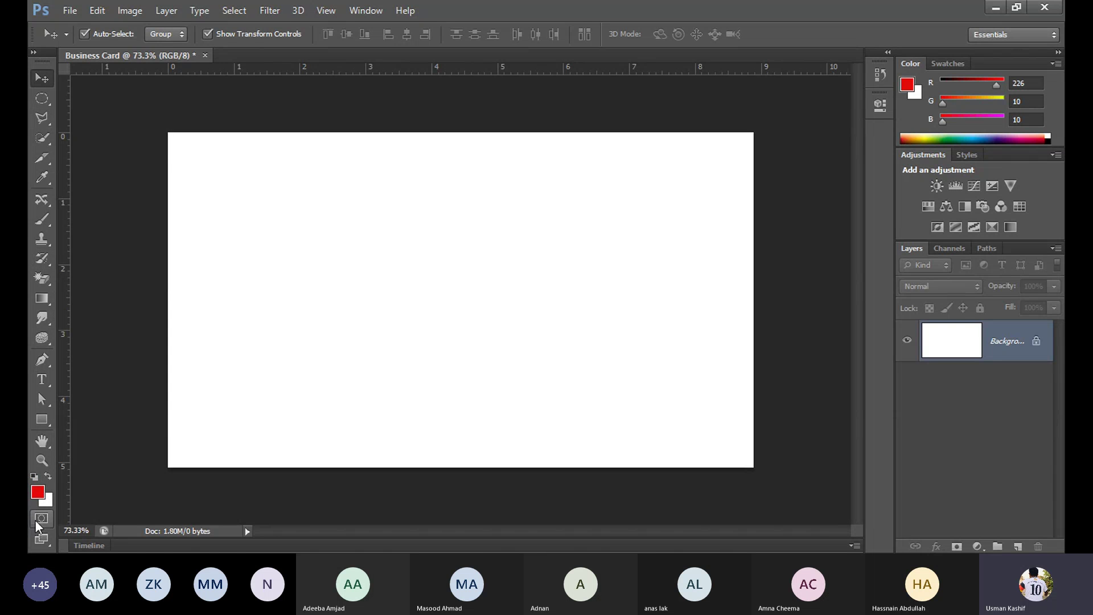
# Step: Try the toolbox in its two-column layout twice, returning it to a single column each time
pyautogui.click(34, 53)
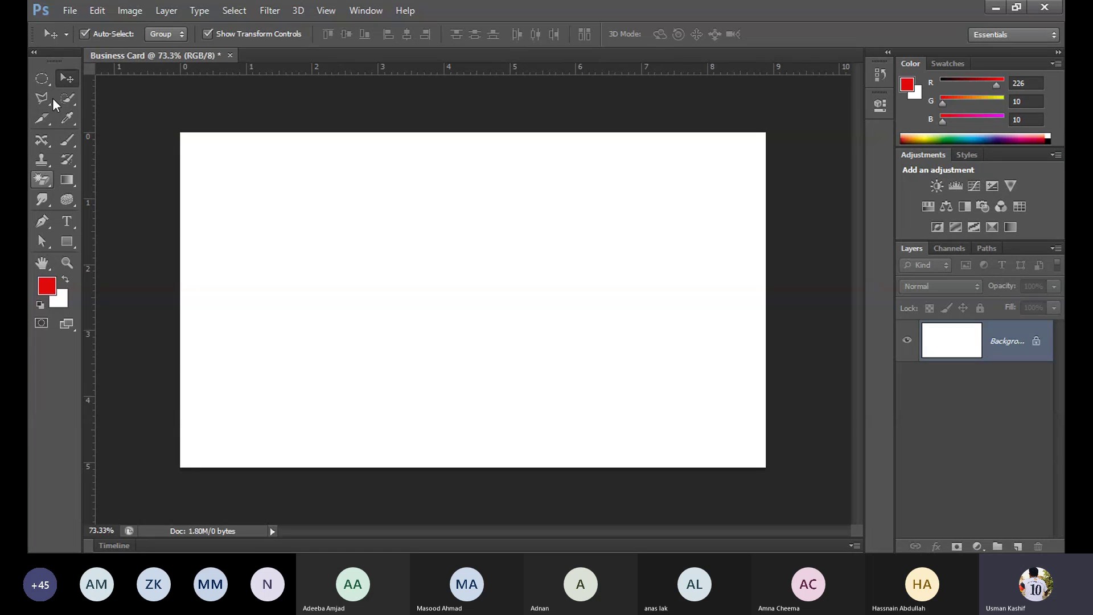
pyautogui.click(34, 53)
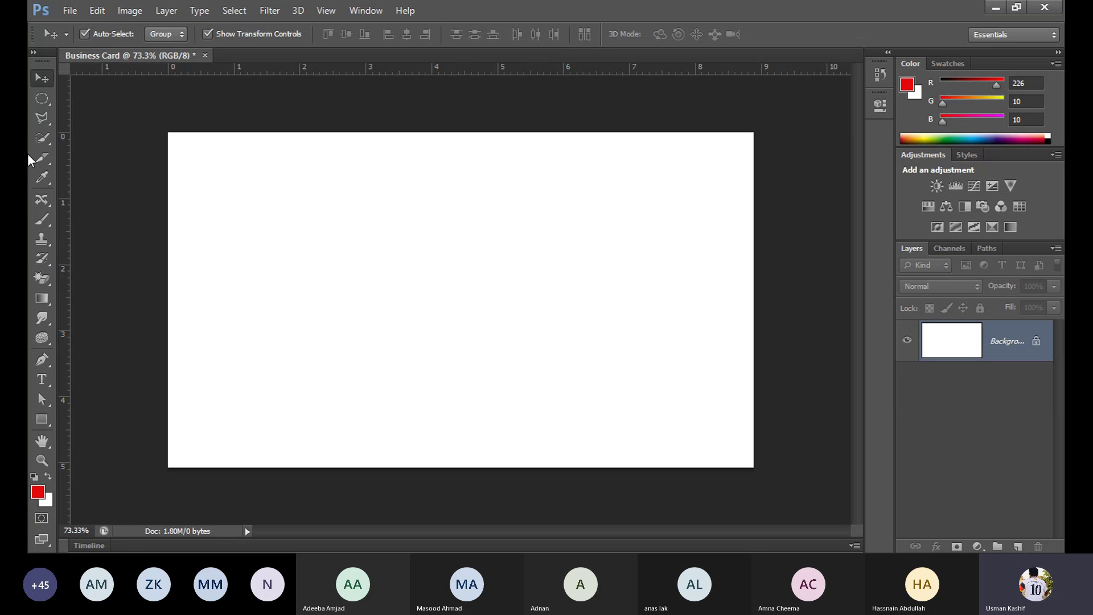
pyautogui.click(34, 53)
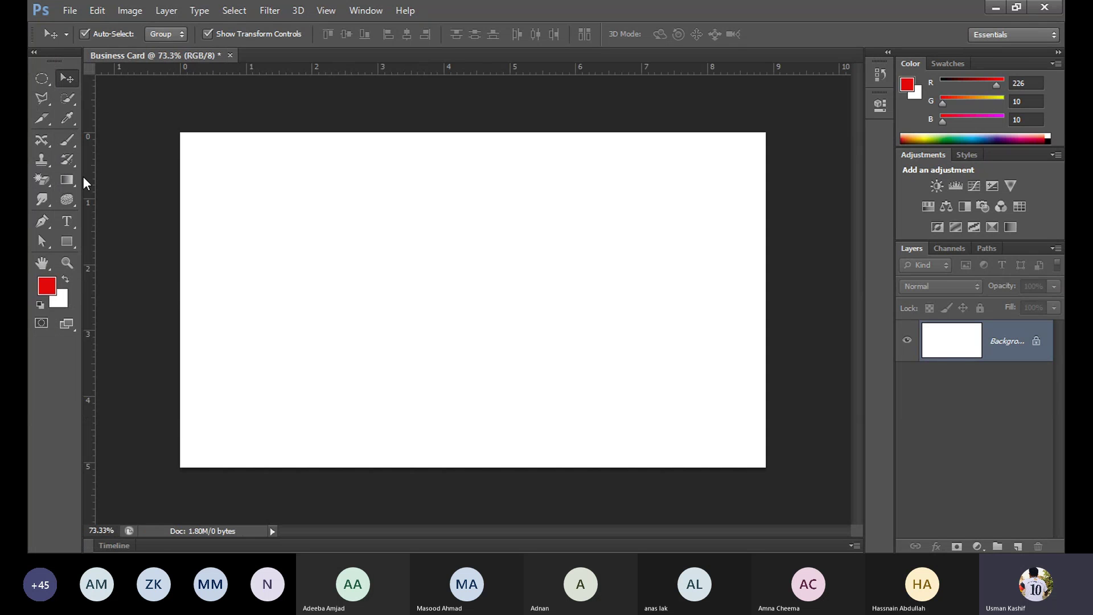
pyautogui.click(34, 53)
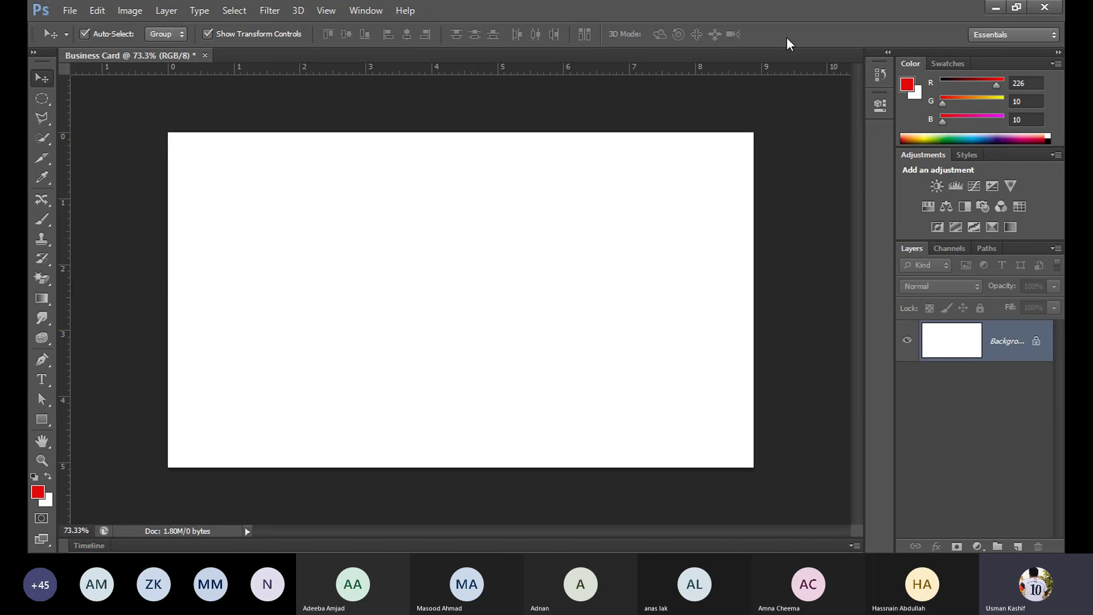
# Step: Compare the options of the Polygonal Lasso, Gradient, Rectangle, Eyedropper, Slice and Quick Selection tools, and return to the Move tool
pyautogui.click(39, 117)
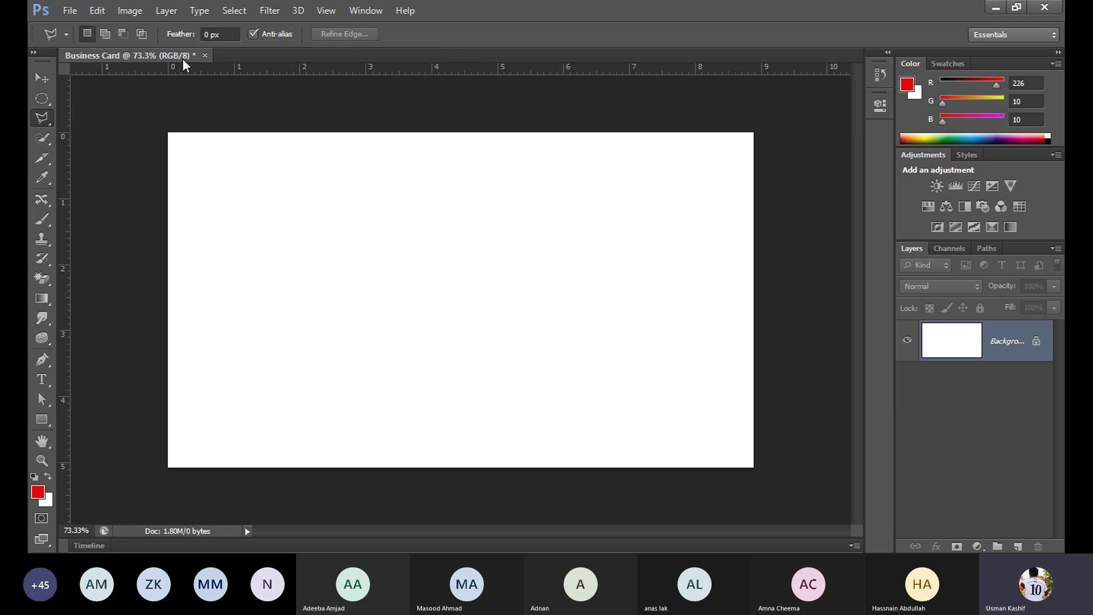
pyautogui.click(44, 288)
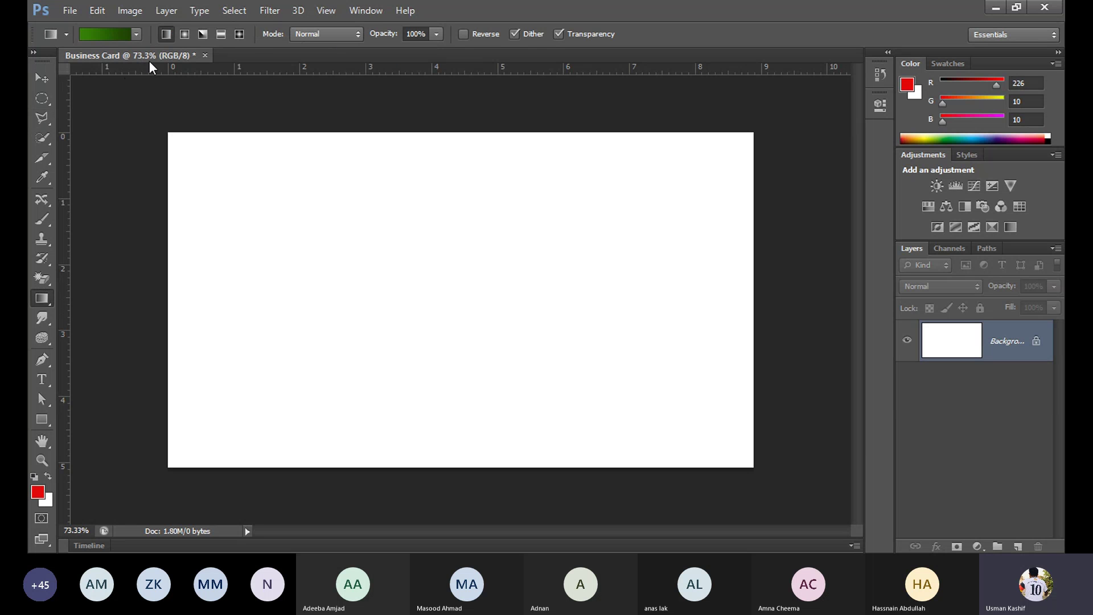
pyautogui.click(41, 421)
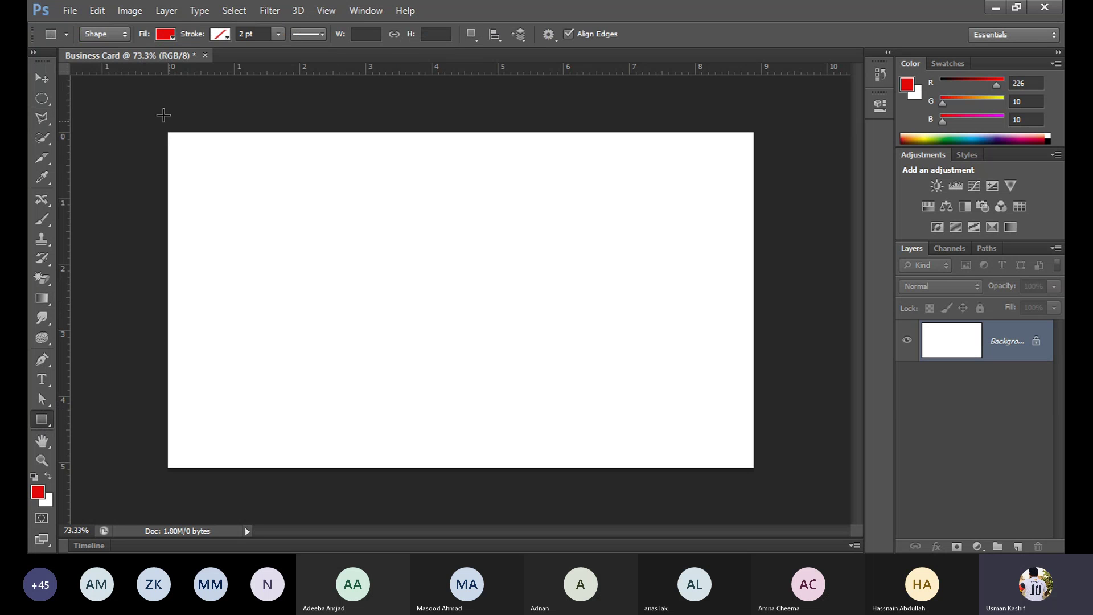
pyautogui.click(45, 178)
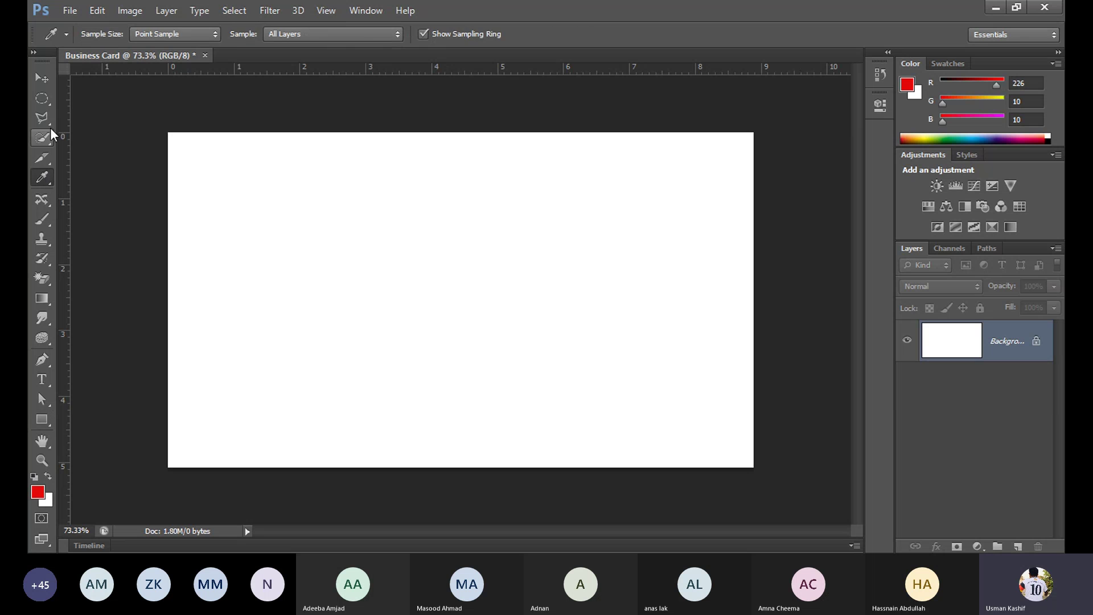
pyautogui.click(43, 155)
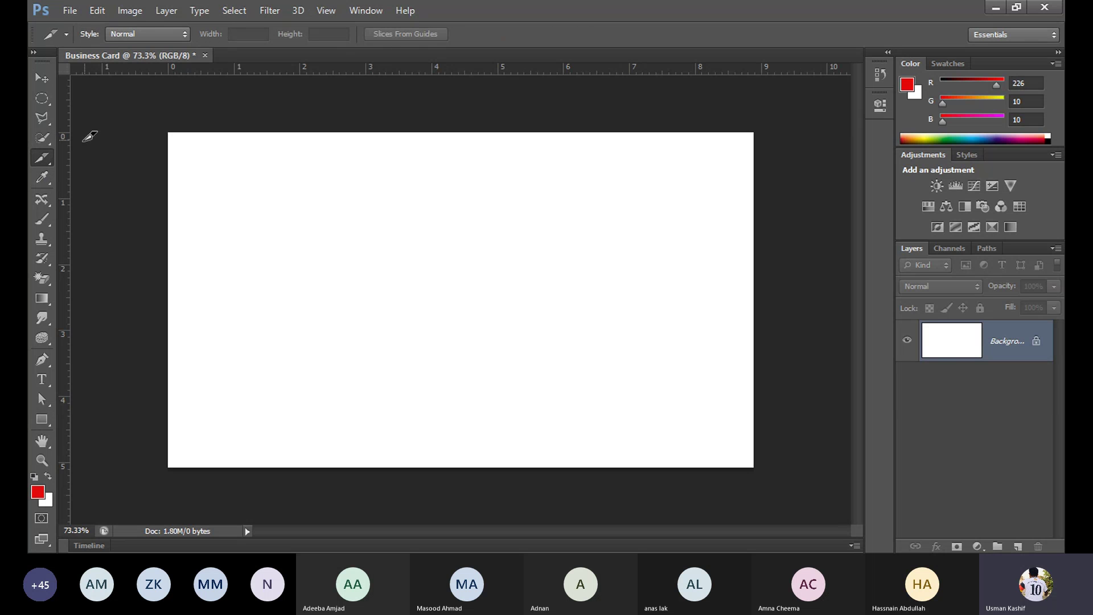
pyautogui.click(44, 138)
pyautogui.click(42, 78)
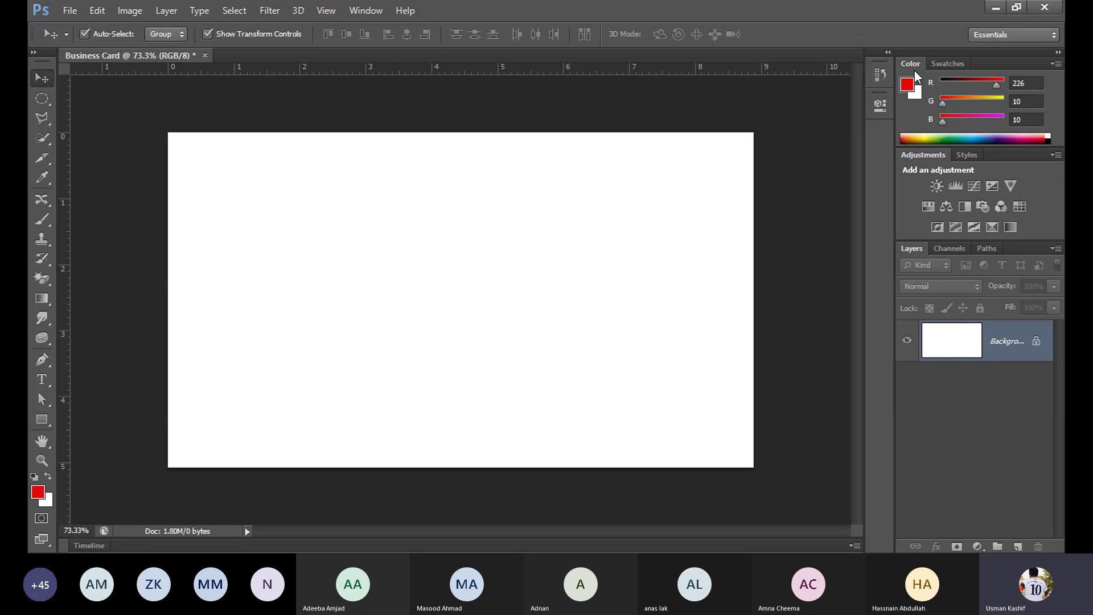
# Step: Show the color swatches instead of the color sliders, and look at the styles before returning to the adjustments
pyautogui.click(945, 63)
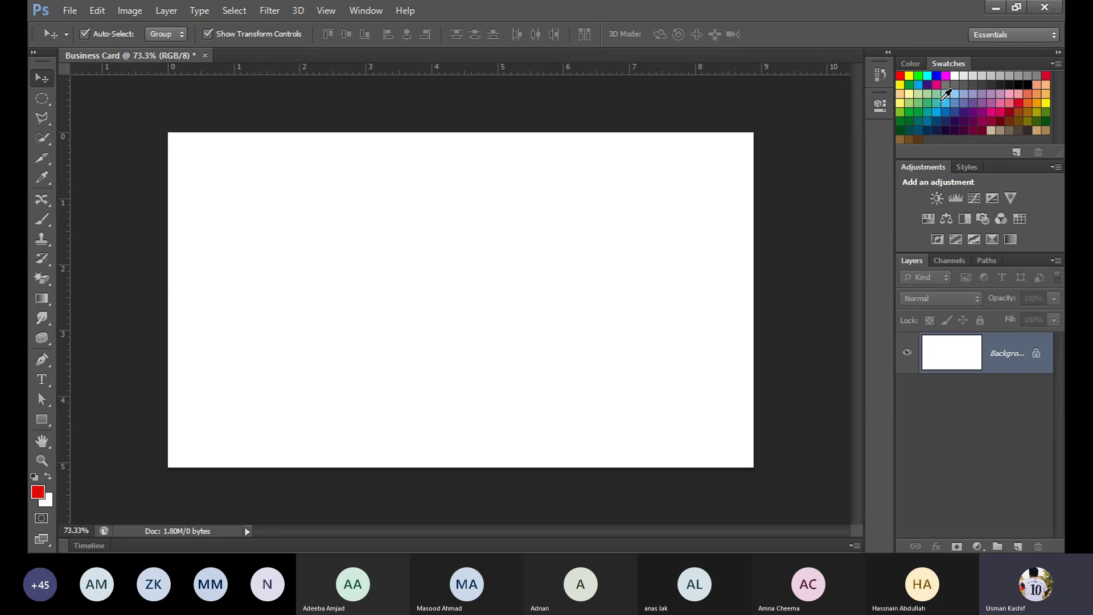
pyautogui.click(966, 166)
pyautogui.click(923, 167)
# Step: Undock the panel group, separate Swatches, Color and Layers into individual floating panels, and close the rest of the group
pyautogui.moveTo(875, 49); pyautogui.dragTo(743, 92)
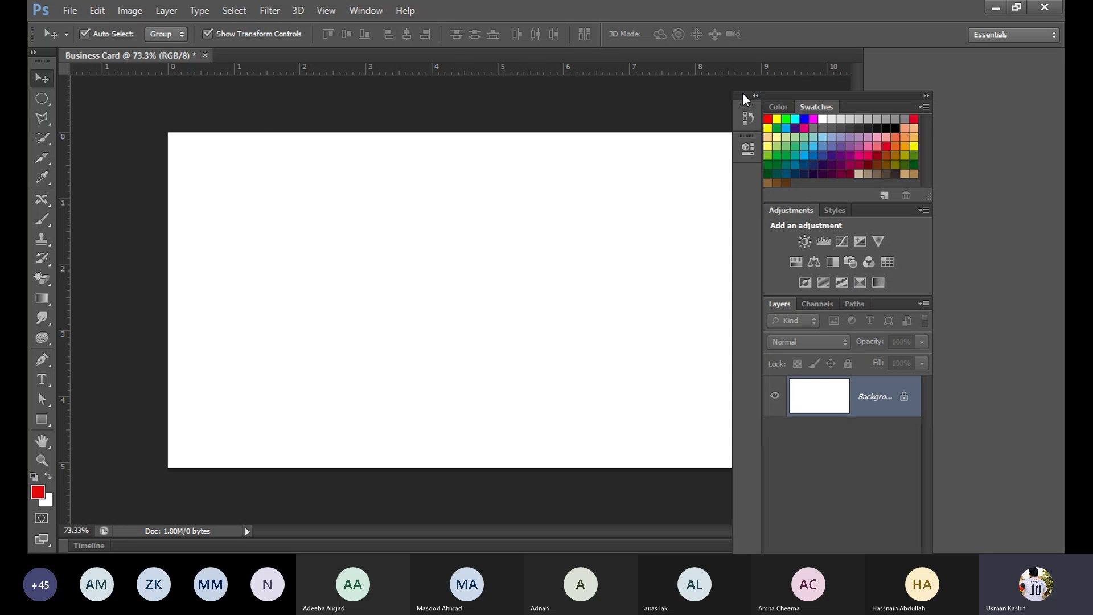
pyautogui.moveTo(810, 107); pyautogui.dragTo(341, 150)
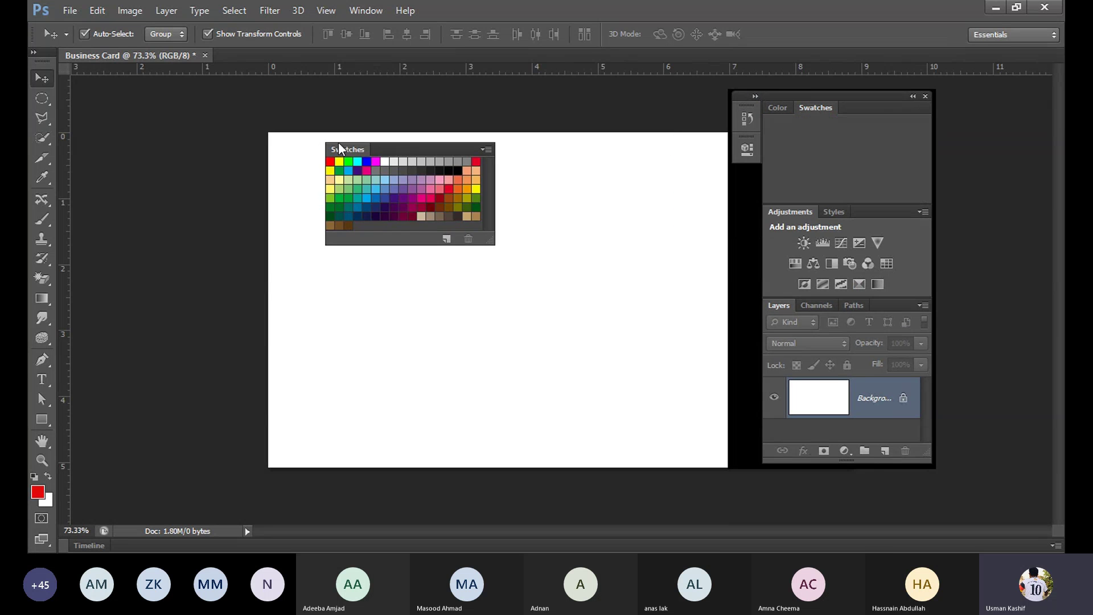
pyautogui.moveTo(830, 102); pyautogui.dragTo(174, 378)
pyautogui.moveTo(778, 203); pyautogui.dragTo(515, 323)
pyautogui.click(925, 95)
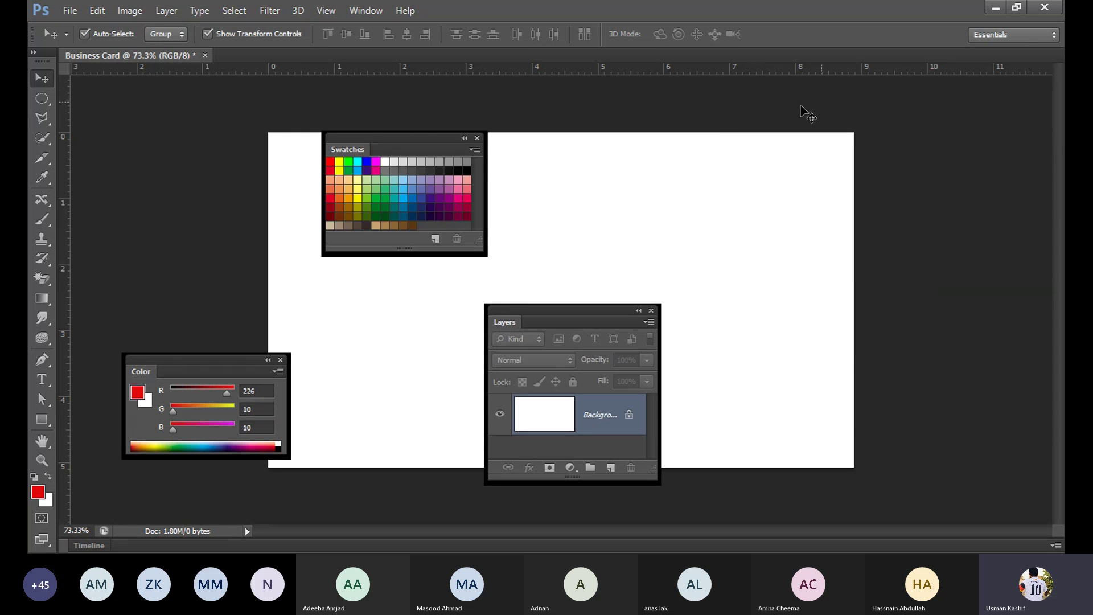
# Step: Float the toolbox in two columns beside the Layers panel, and stack Swatches above Color on the opposite side of the canvas
pyautogui.moveTo(603, 321); pyautogui.dragTo(977, 107)
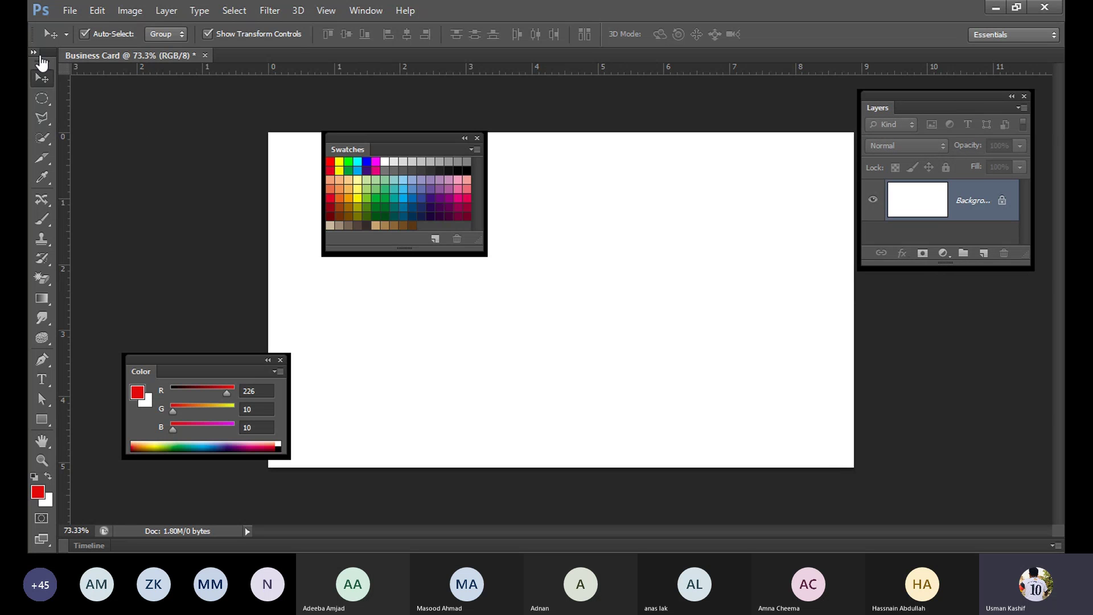
pyautogui.moveTo(47, 52); pyautogui.dragTo(845, 90)
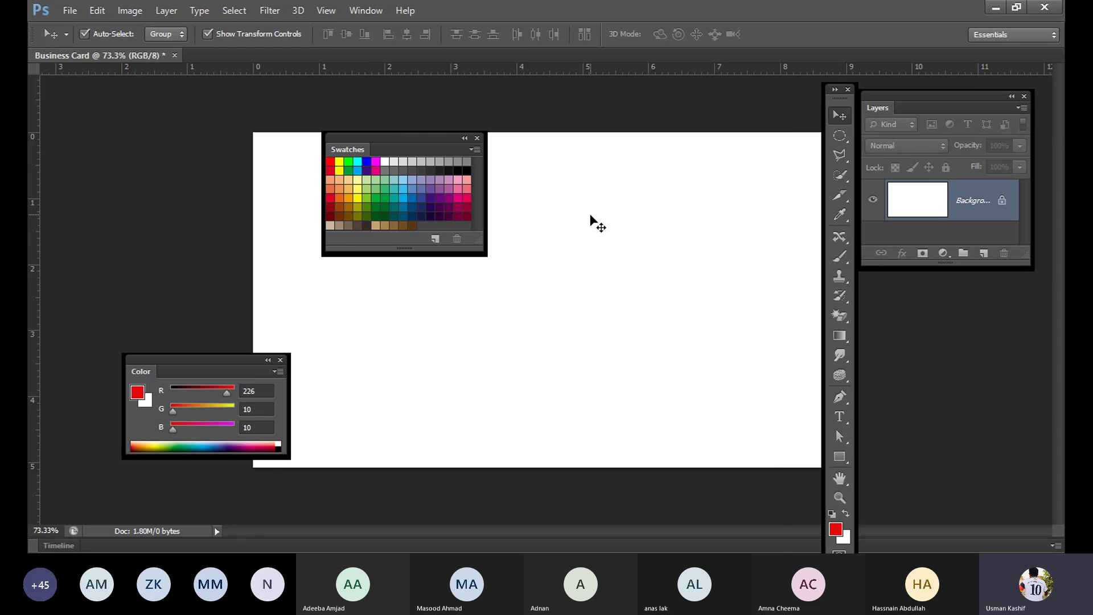
pyautogui.click(835, 90)
pyautogui.moveTo(838, 87); pyautogui.dragTo(1014, 67)
pyautogui.moveTo(923, 103); pyautogui.dragTo(877, 90)
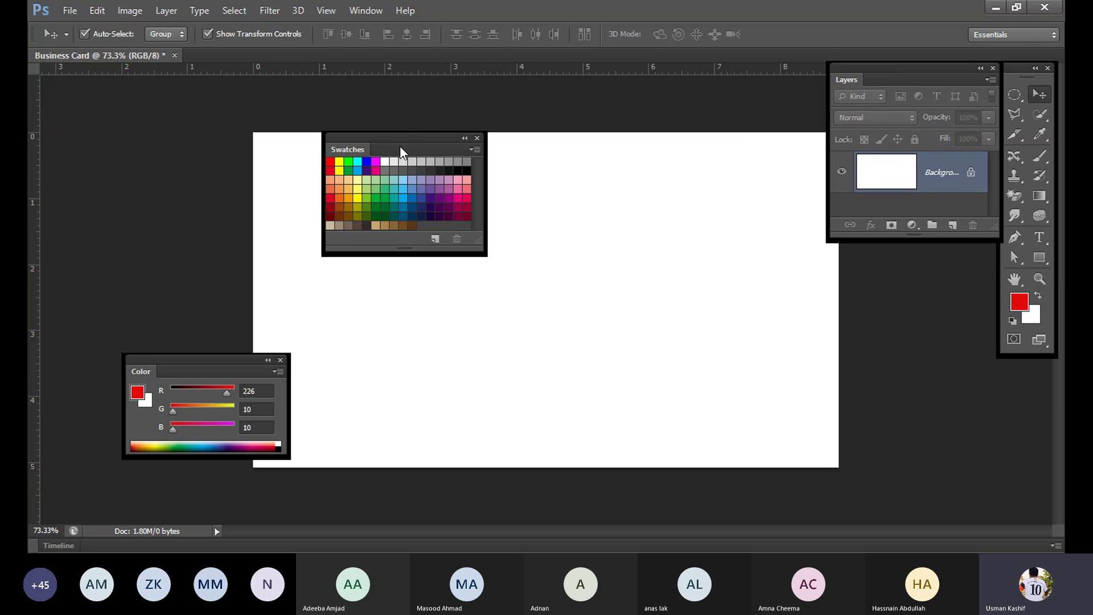
pyautogui.moveTo(401, 150); pyautogui.dragTo(117, 94)
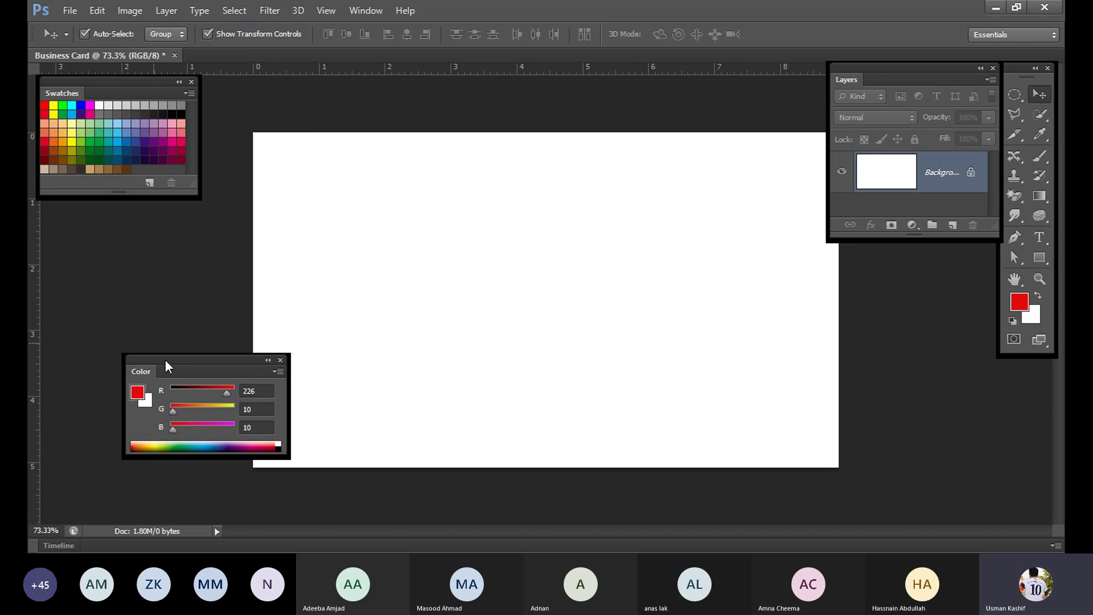
pyautogui.moveTo(167, 364); pyautogui.dragTo(87, 209)
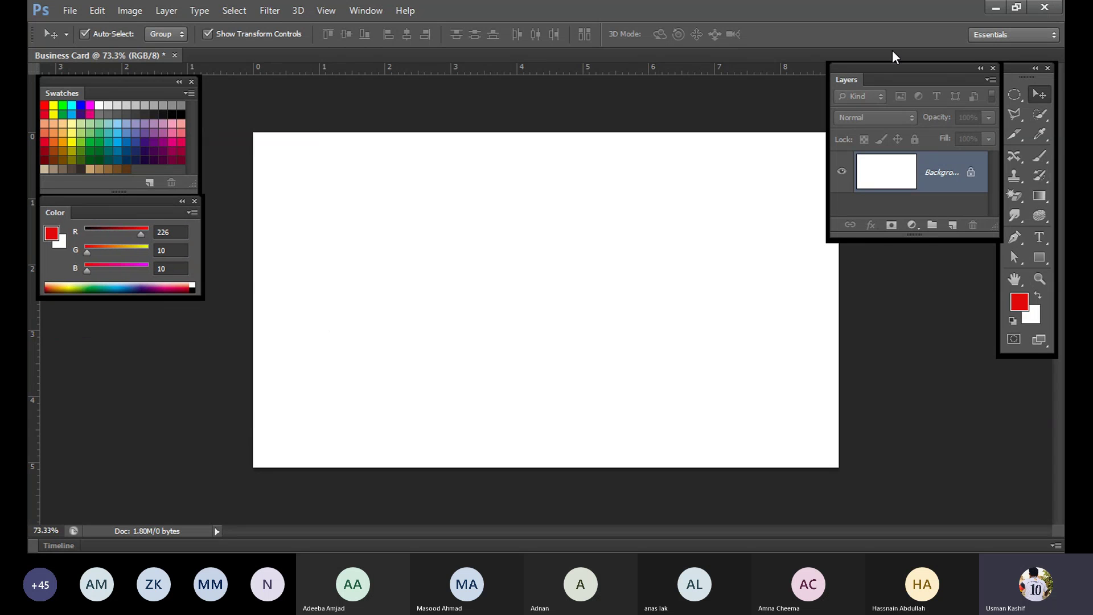
# Step: Scatter the floating Layers, toolbox, Color and Swatches panels to separate spots over and around the canvas
pyautogui.moveTo(917, 82); pyautogui.dragTo(968, 387)
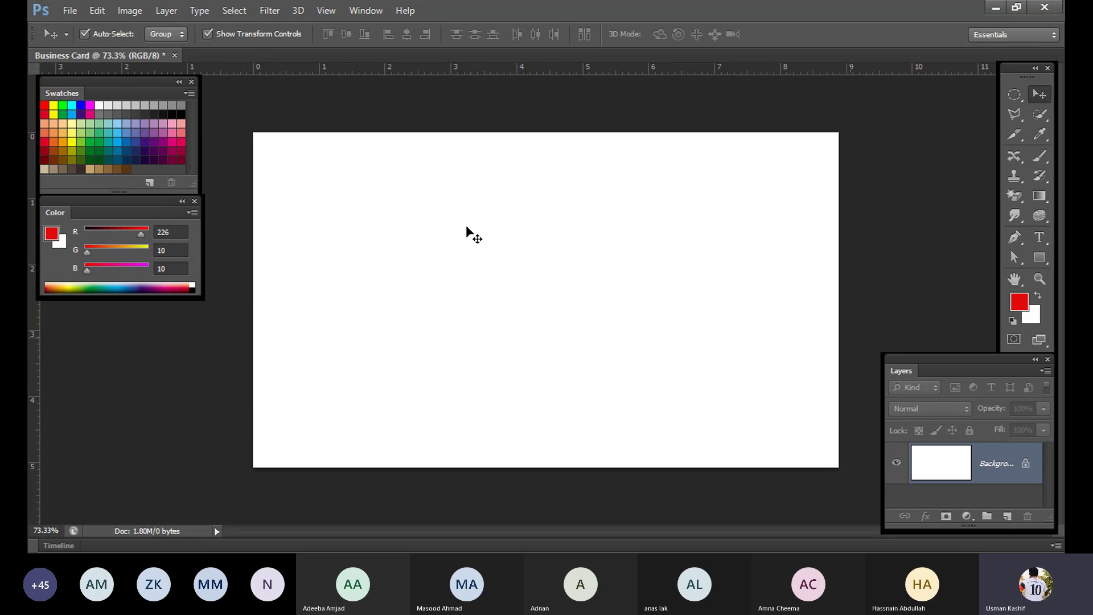
pyautogui.moveTo(1028, 69); pyautogui.dragTo(865, 124)
pyautogui.click(363, 190)
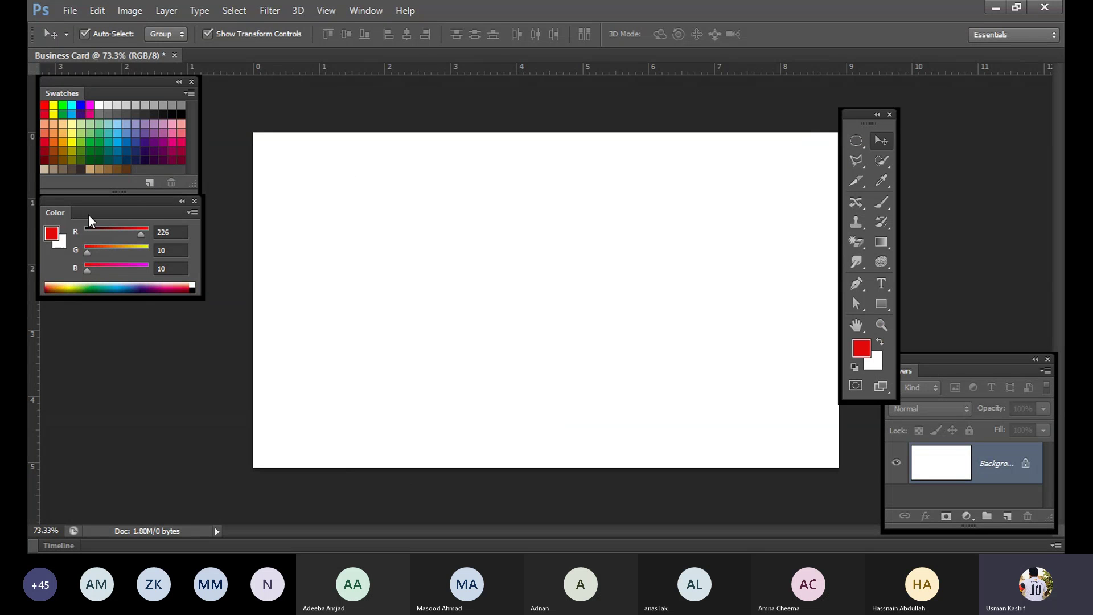
pyautogui.moveTo(130, 200); pyautogui.dragTo(154, 273)
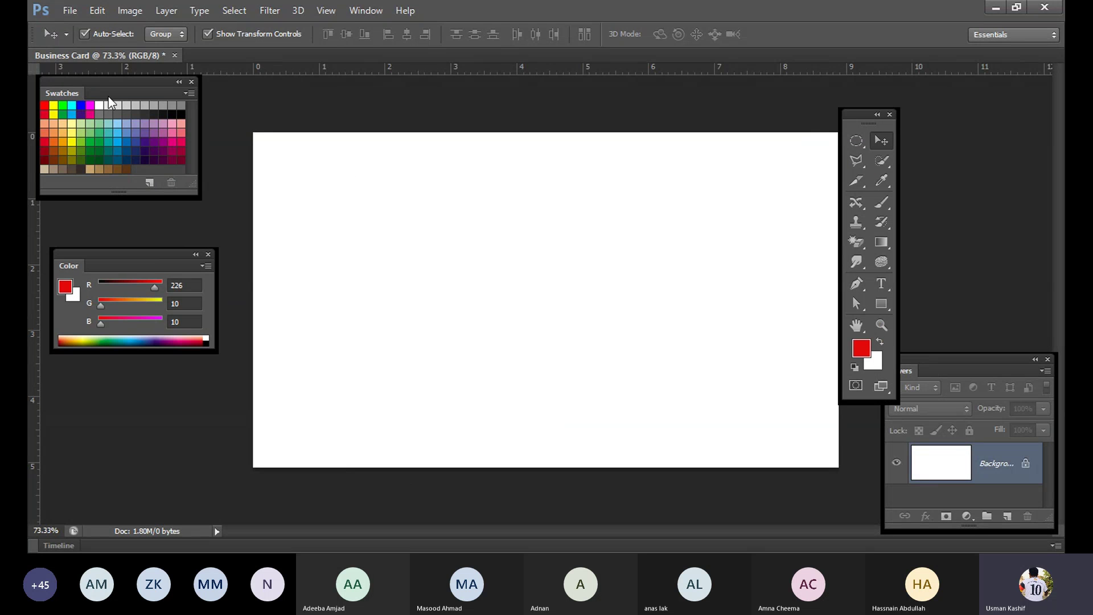
pyautogui.moveTo(111, 94); pyautogui.dragTo(356, 121)
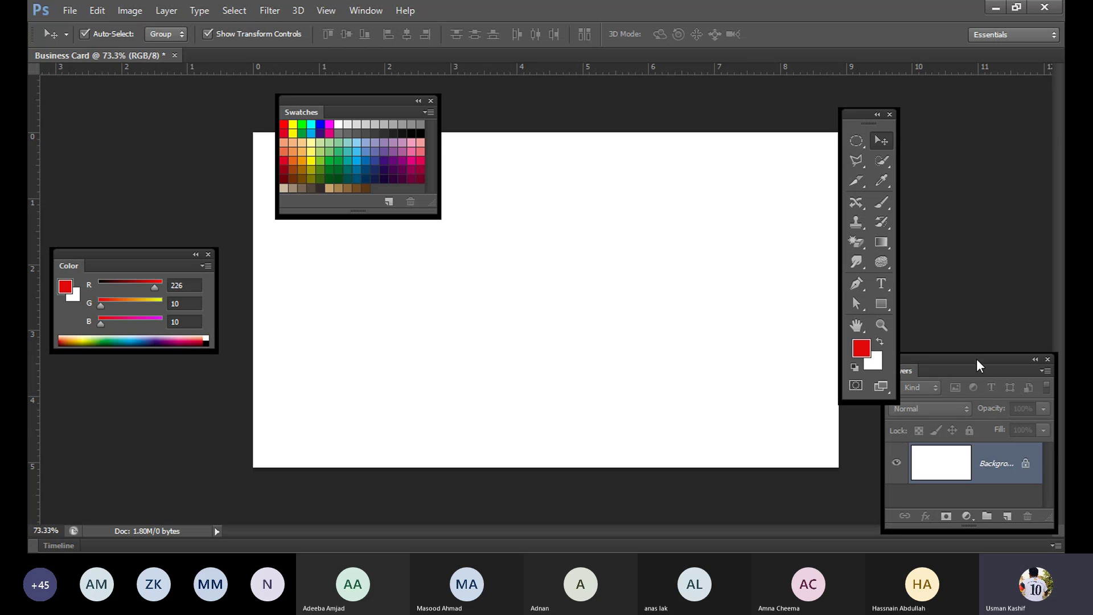
pyautogui.moveTo(956, 373); pyautogui.dragTo(557, 279)
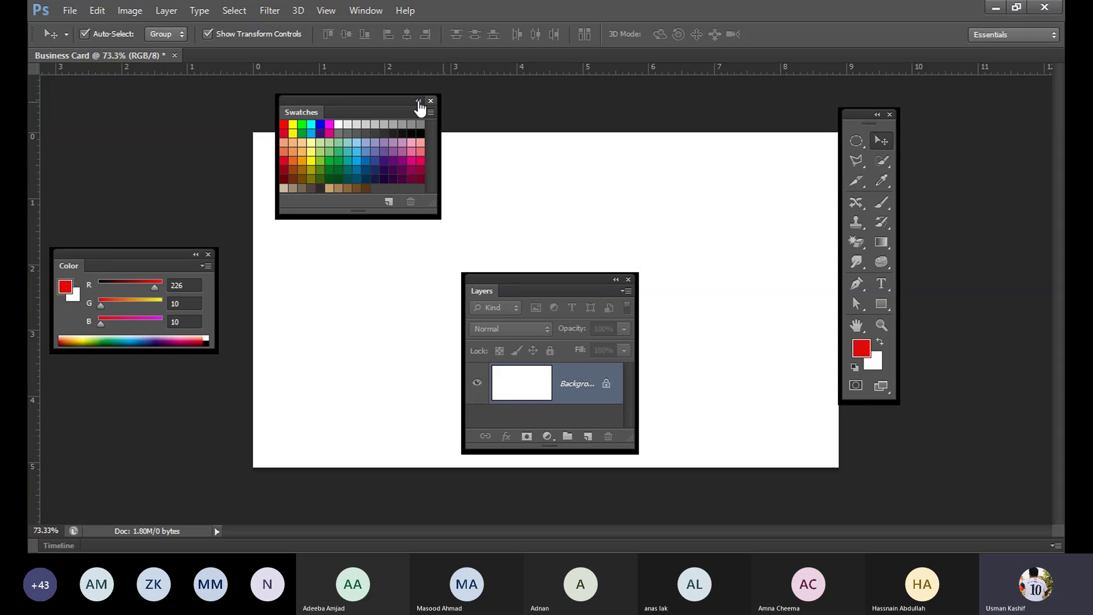
# Step: Close the floating Swatches, Color and Layers panels and the toolbox
pyautogui.click(430, 101)
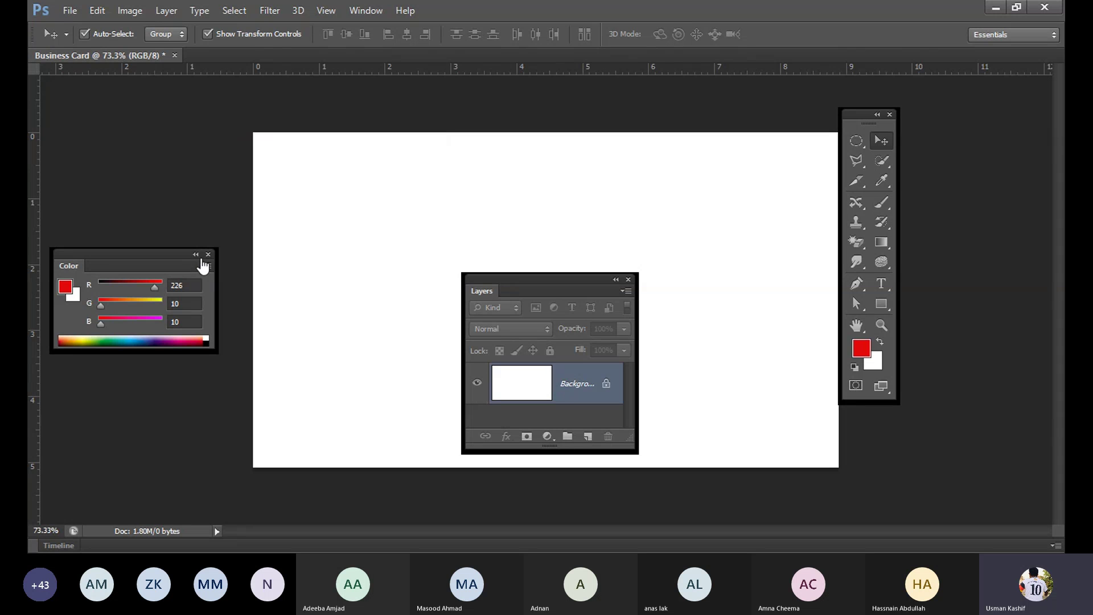
pyautogui.click(208, 254)
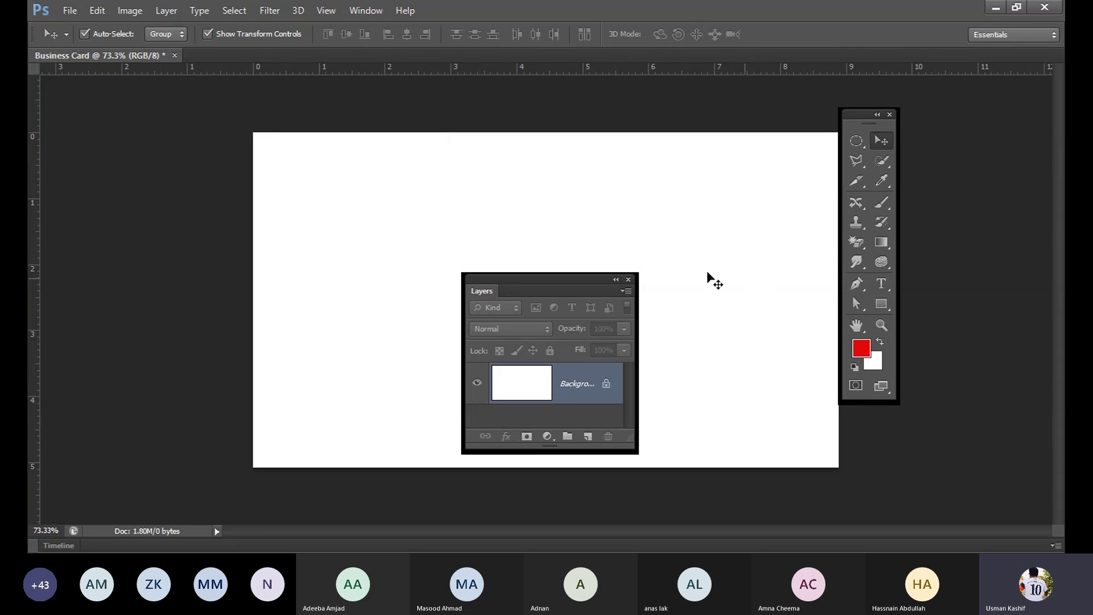
pyautogui.click(628, 280)
pyautogui.click(890, 115)
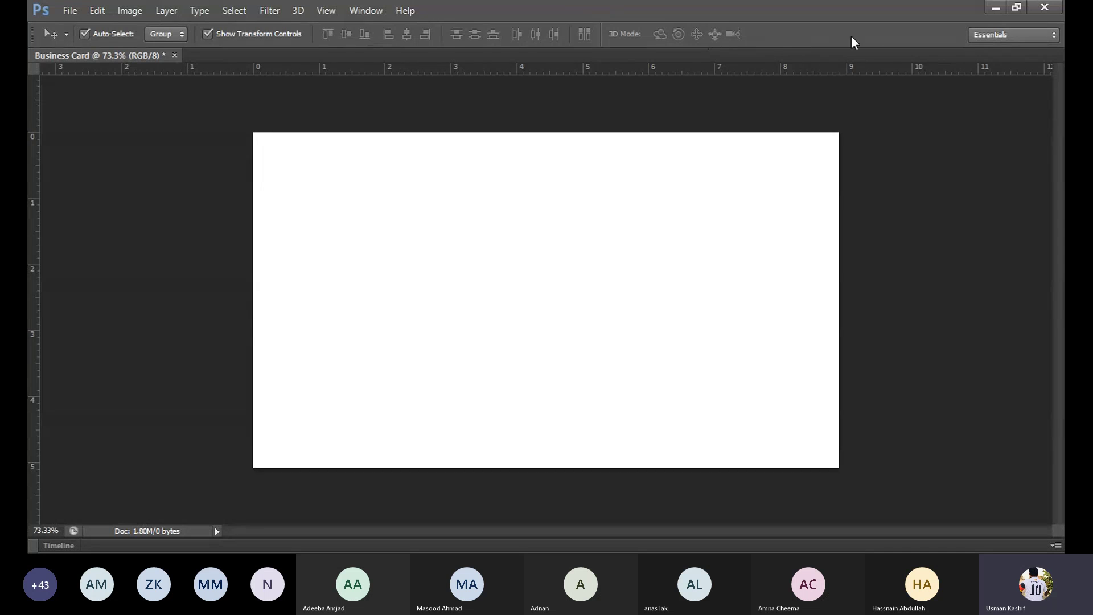
# Step: Reset the Essentials workspace to bring back the default toolbox and docked panels
pyautogui.click(993, 35)
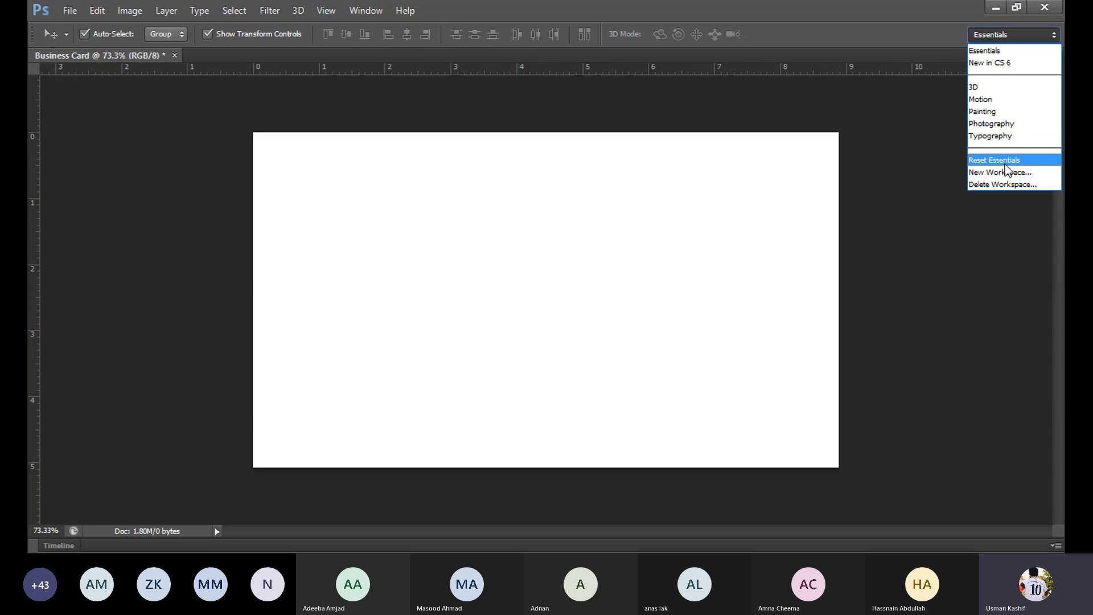
pyautogui.click(1020, 162)
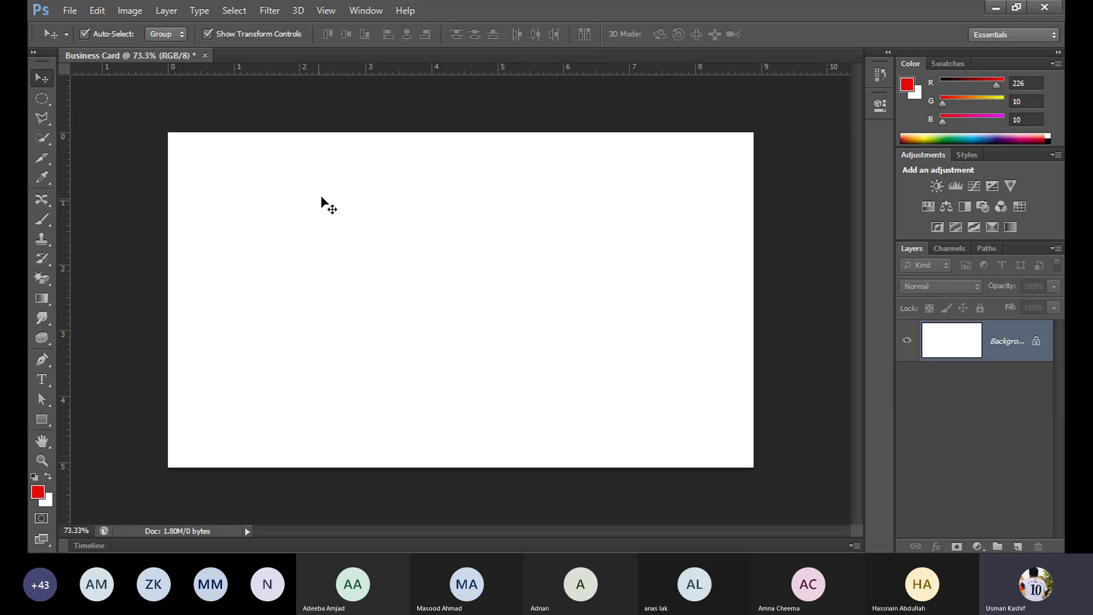
pyautogui.click(340, 196)
pyautogui.click(566, 225)
pyautogui.click(471, 224)
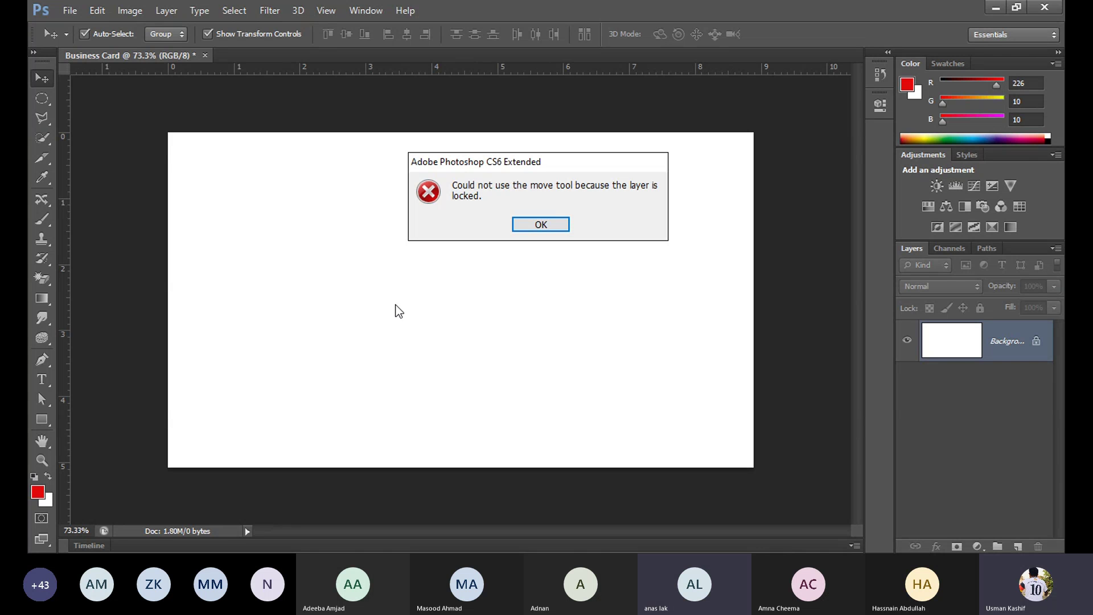
pyautogui.click(541, 225)
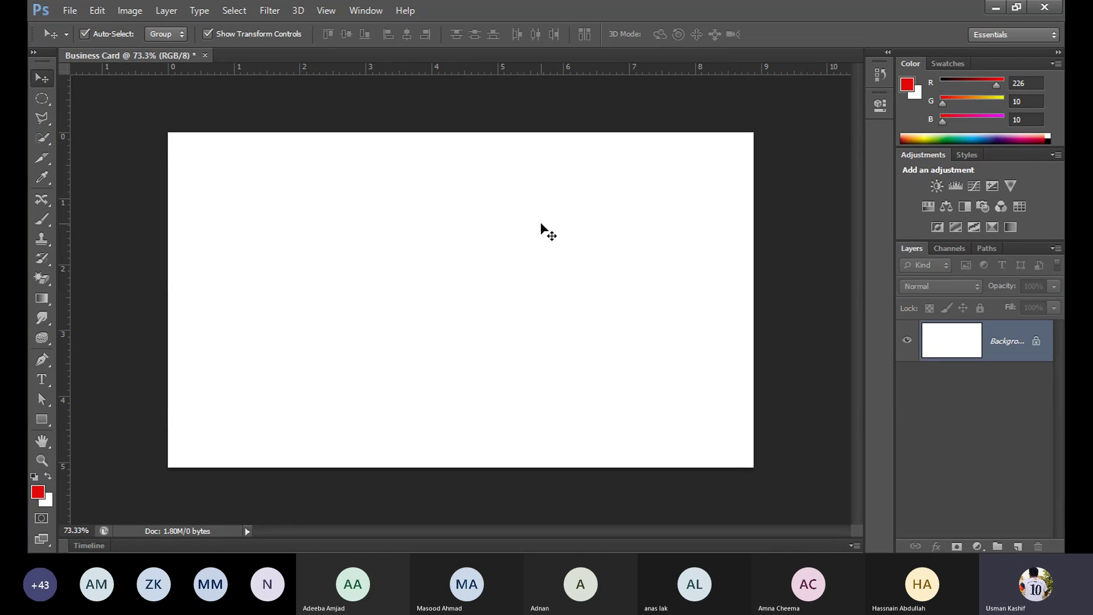
# Step: Collapse and re-expand the docked panels, reset Essentials once more, and switch the toolbox to two columns
pyautogui.click(1057, 52)
pyautogui.click(1057, 52)
pyautogui.click(1017, 34)
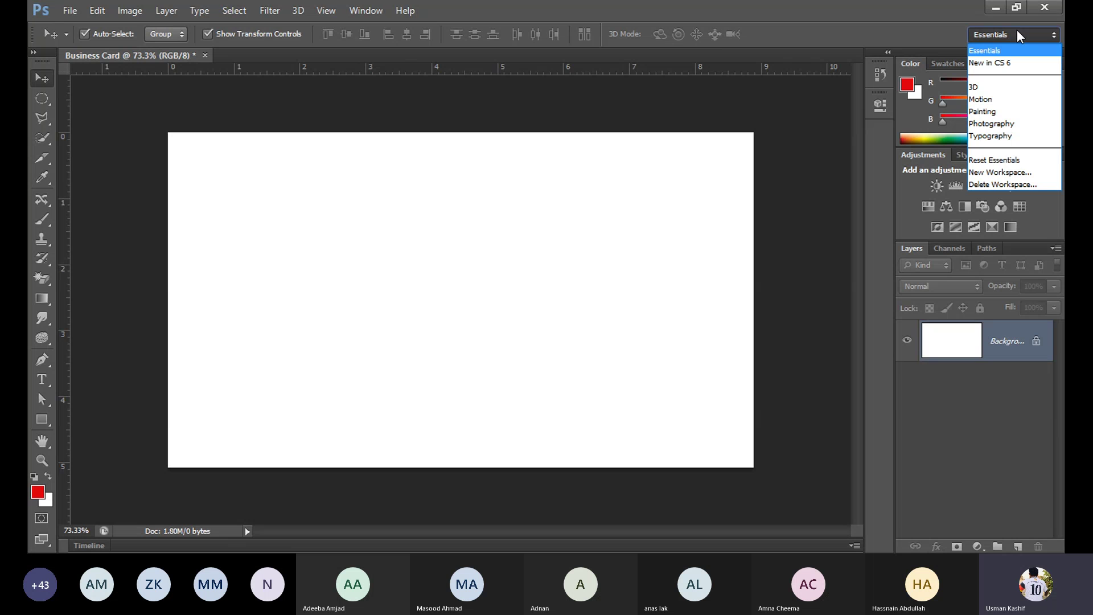
pyautogui.click(1044, 160)
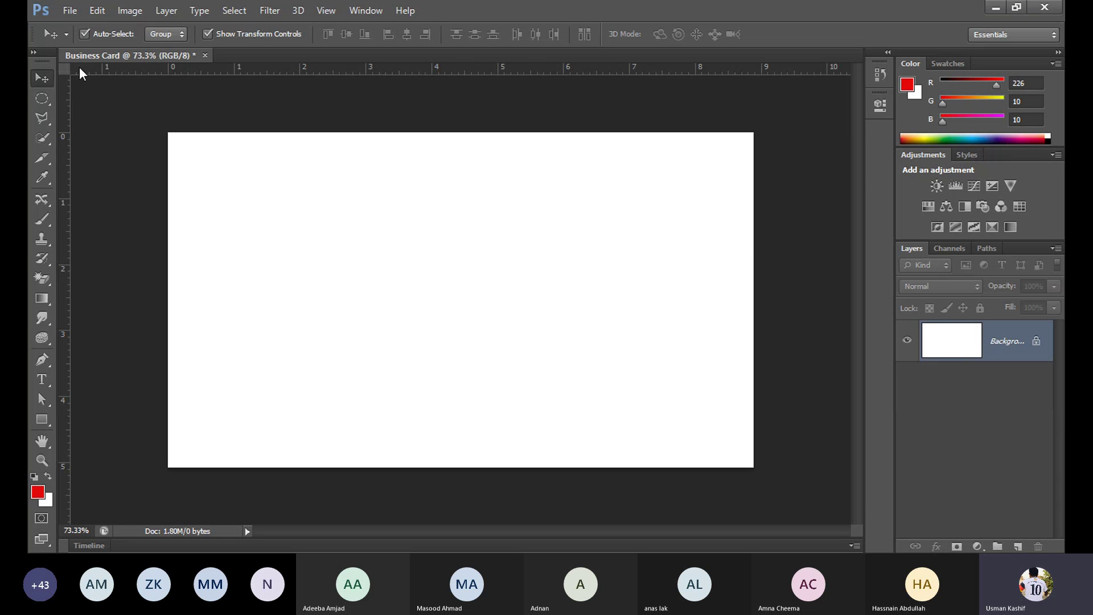
pyautogui.click(37, 54)
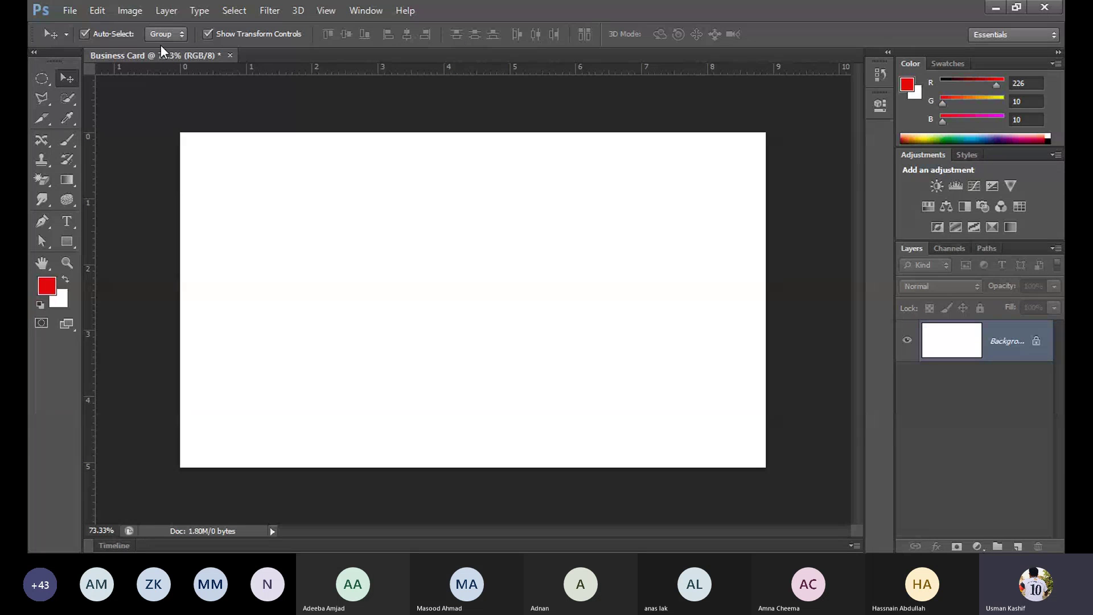
pyautogui.click(70, 12)
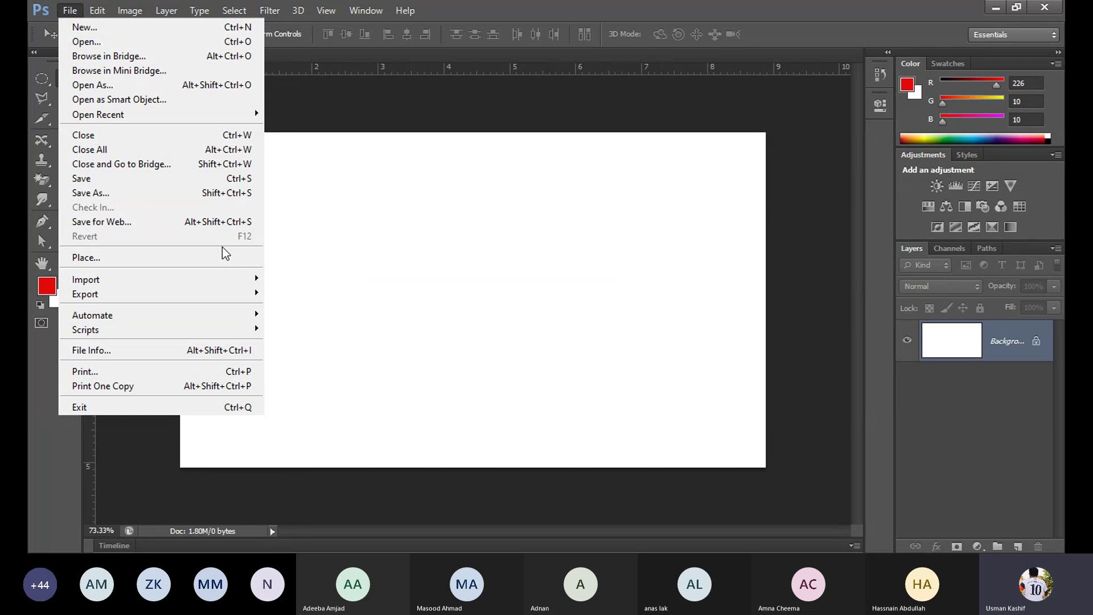
pyautogui.moveTo(260, 296)
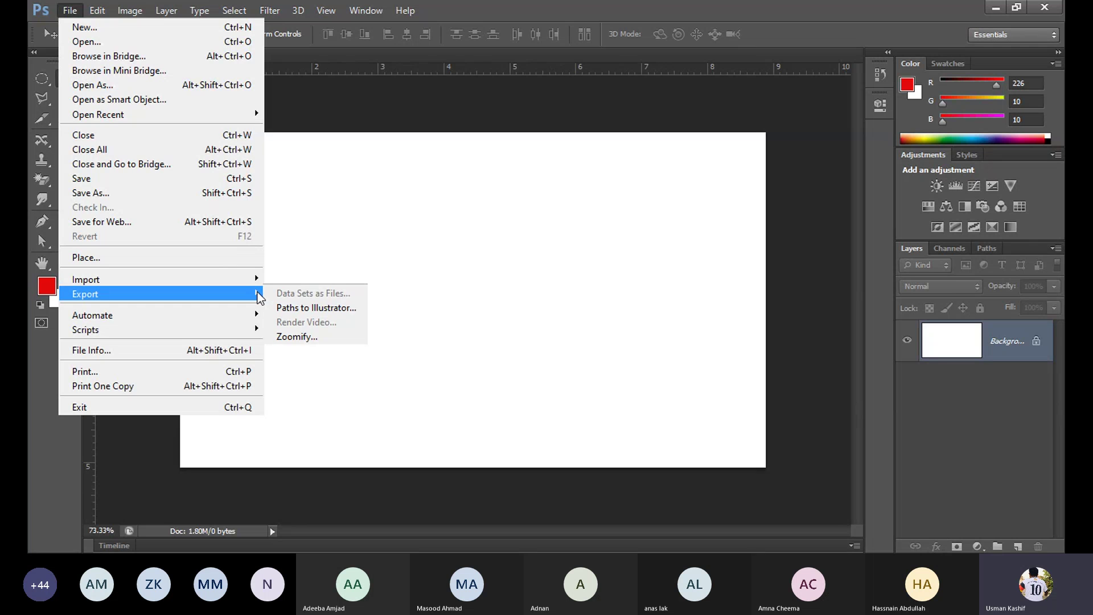
pyautogui.click(387, 186)
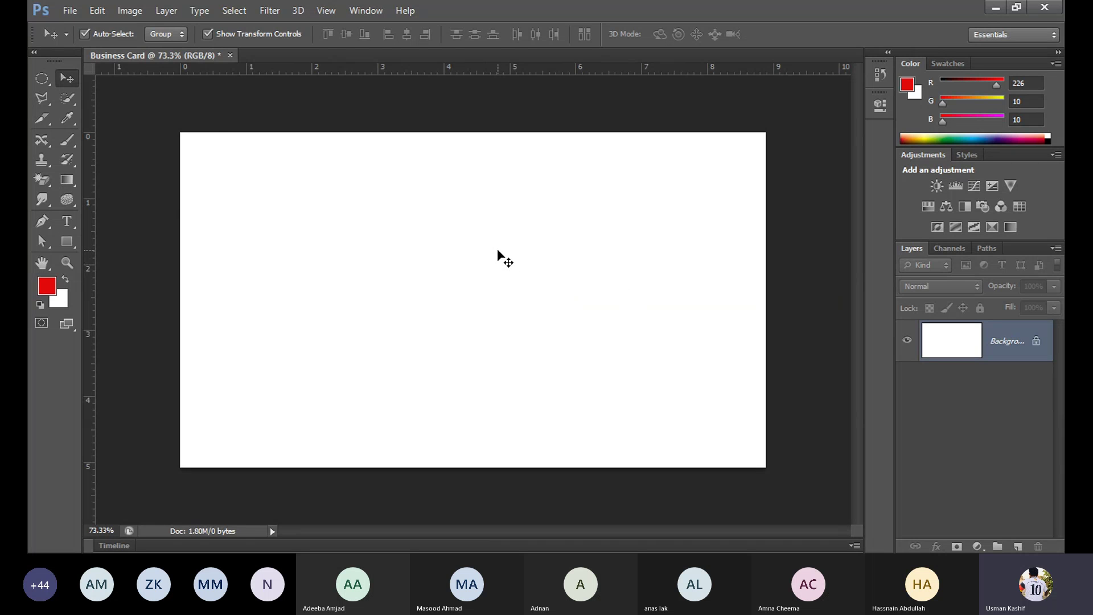
pyautogui.rightClick(166, 64)
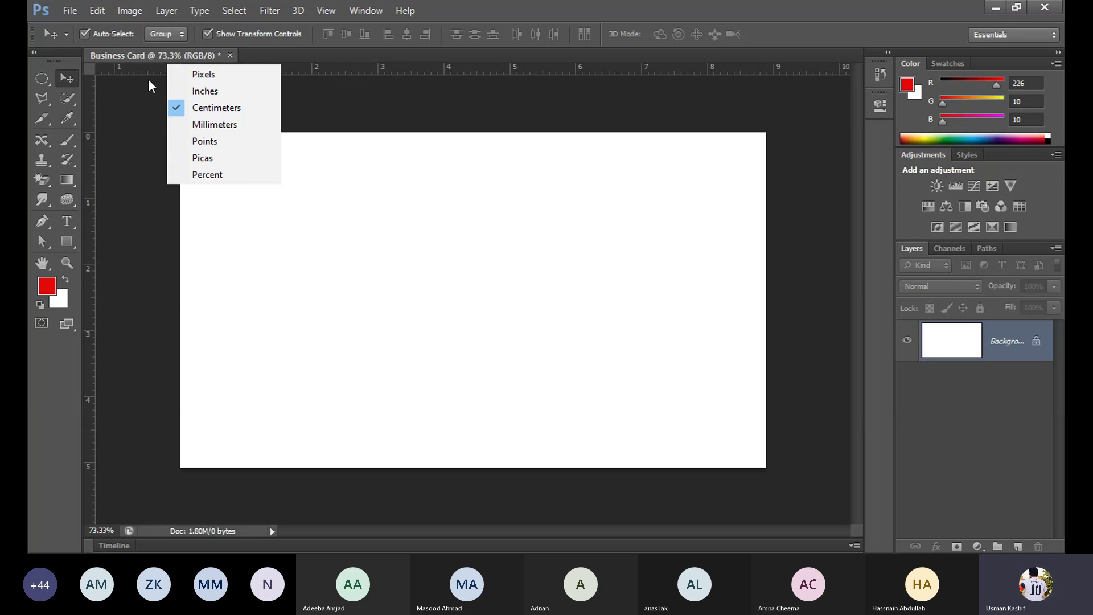
pyautogui.click(127, 97)
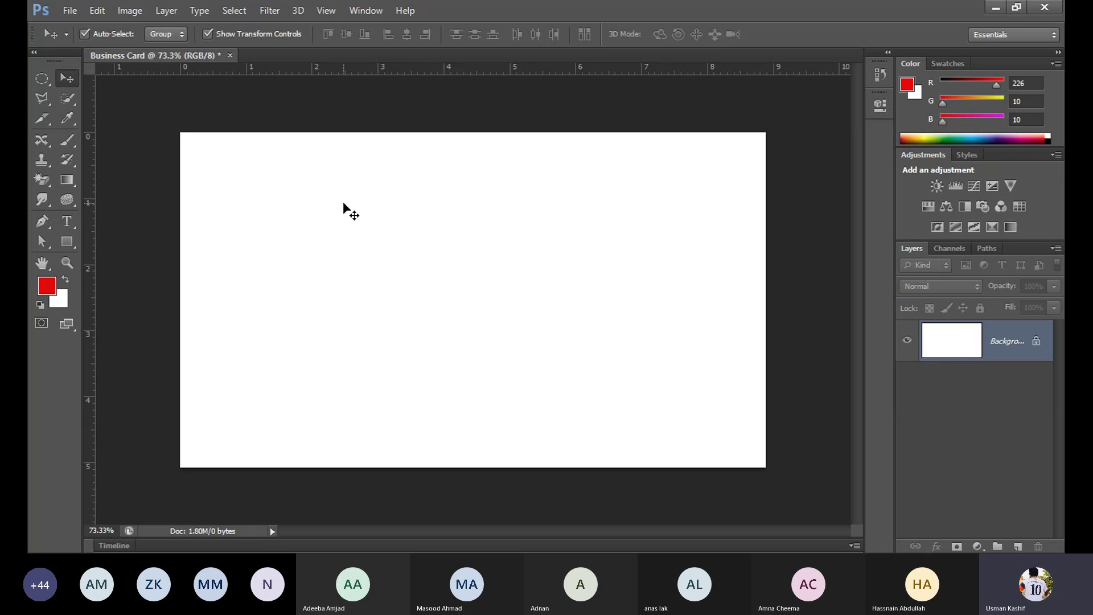
pyautogui.rightClick(166, 65)
pyautogui.click(140, 194)
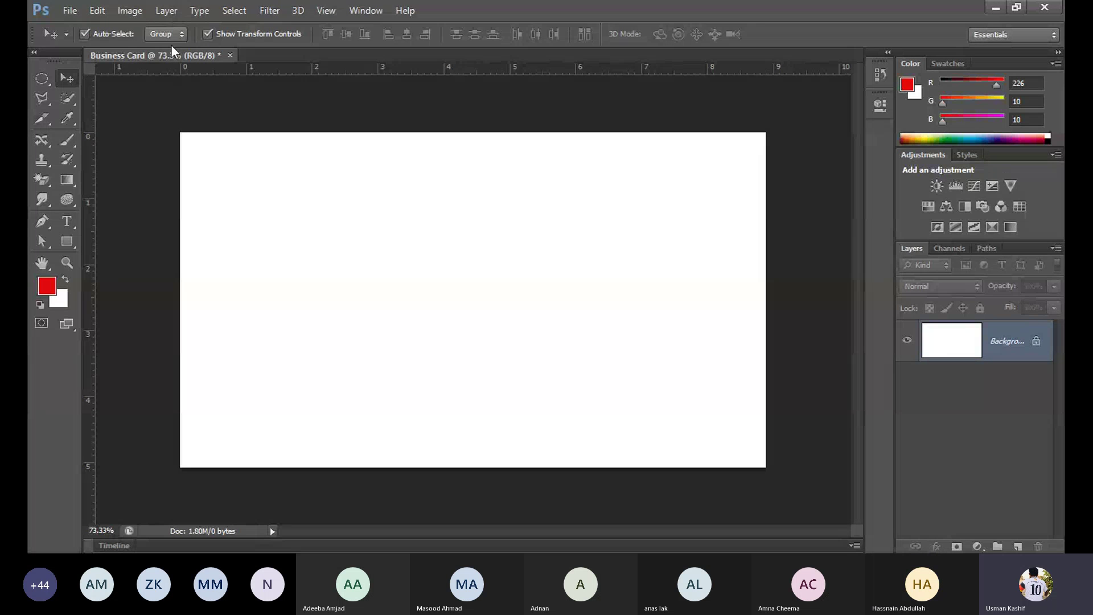
# Step: Zoom the Business Card document out to below 20% and back in to 100%
pyautogui.scroll(-5, 506, 271)
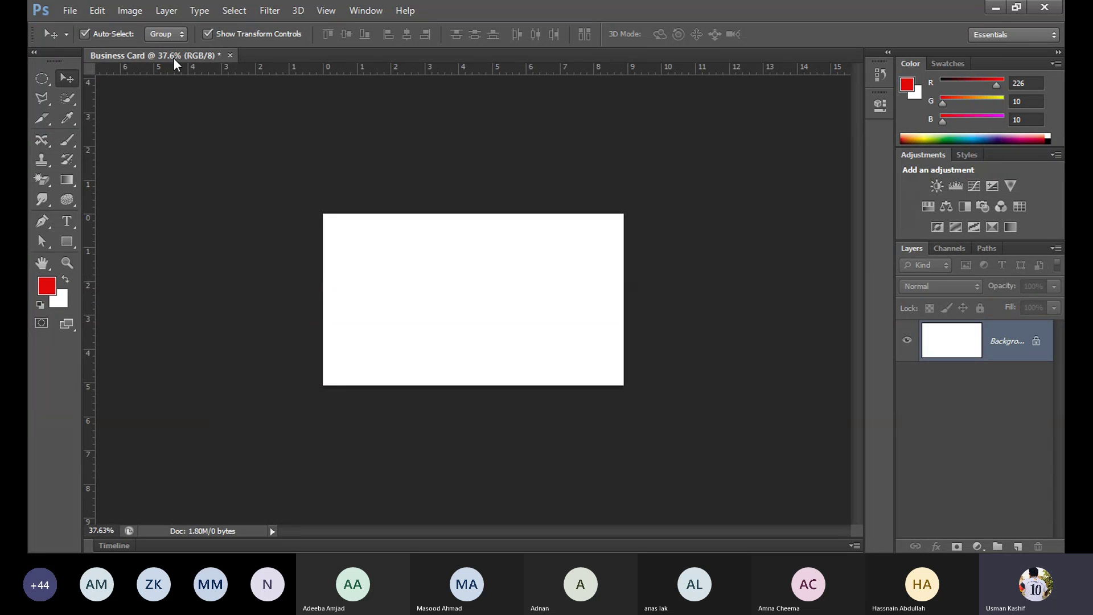
pyautogui.scroll(-4, 505, 273)
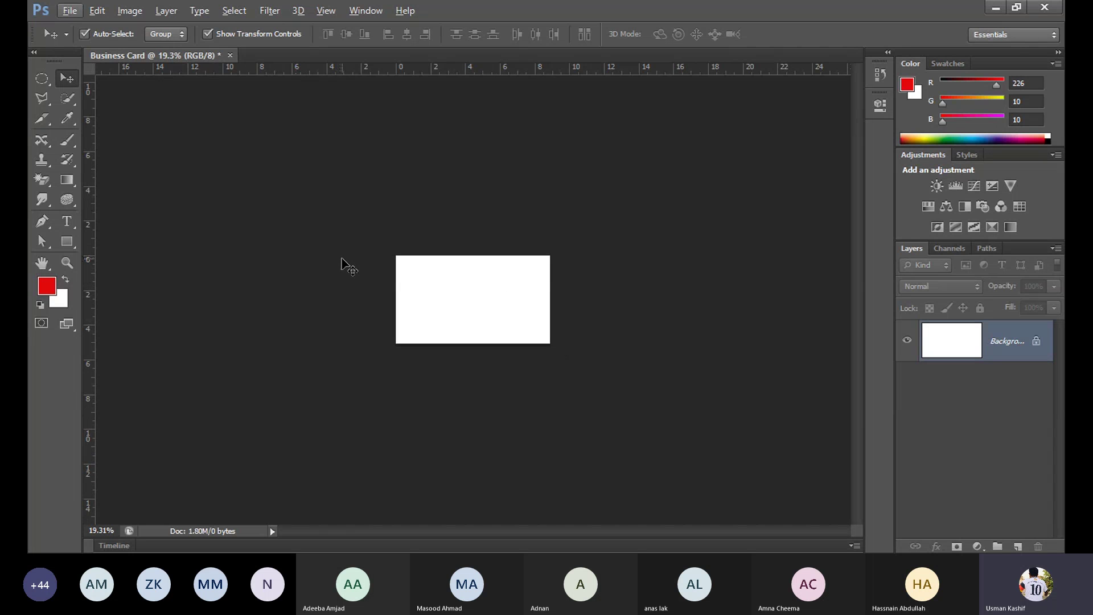
pyautogui.scroll(1, 341, 263)
pyautogui.scroll(-2, 341, 264)
pyautogui.scroll(3, 342, 263)
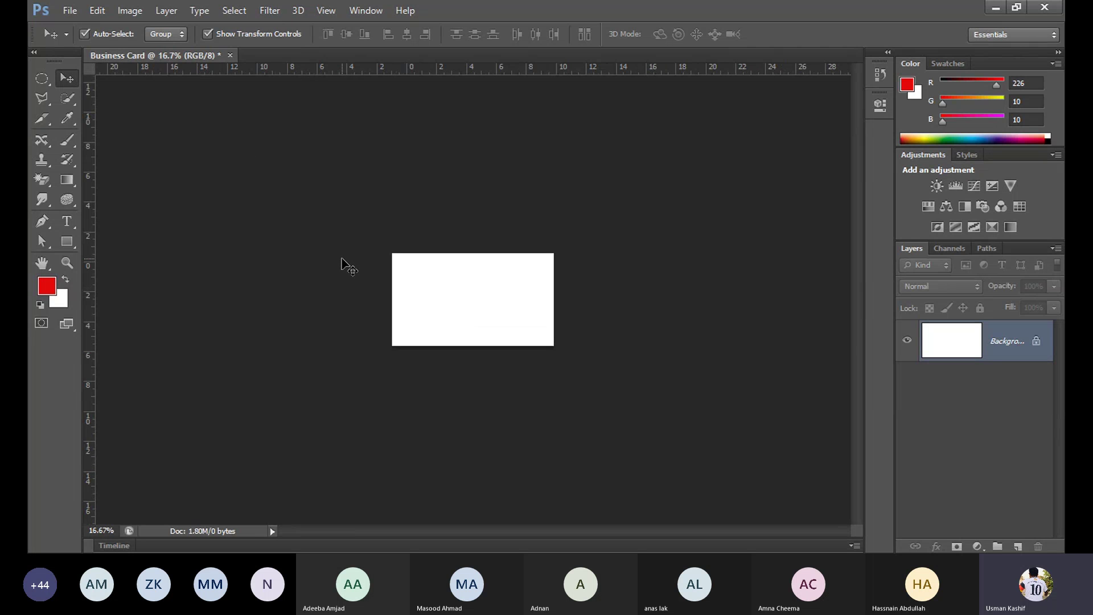
pyautogui.scroll(3, 342, 261)
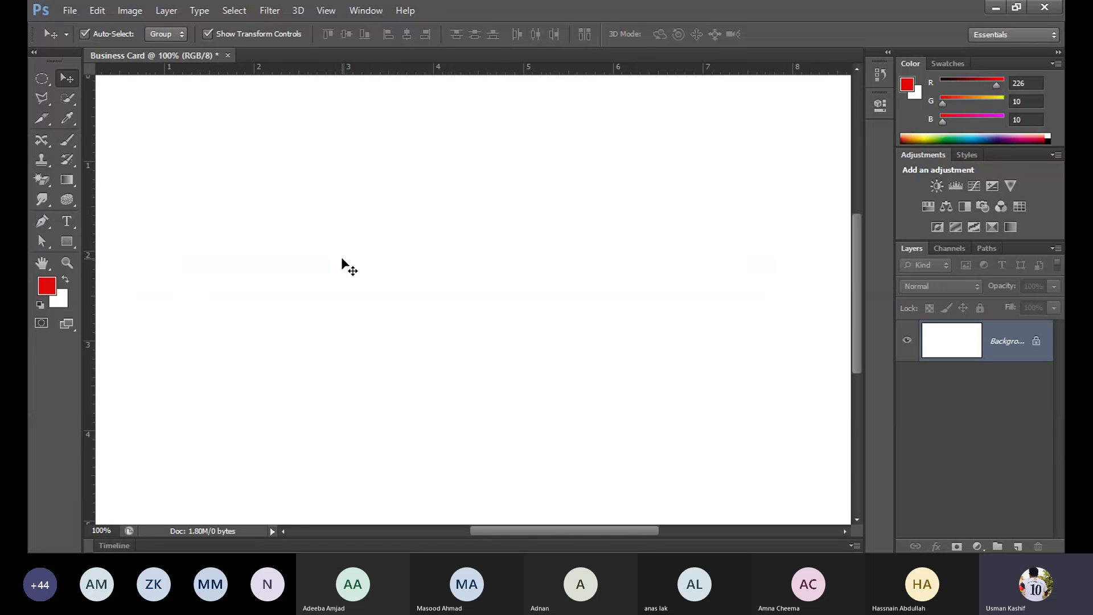
# Step: Pan around the Business Card canvas at 100% to view its corners and edges, and fit the whole canvas on screen
pyautogui.moveTo(315, 224); pyautogui.dragTo(283, 200)
pyautogui.moveTo(689, 151); pyautogui.dragTo(586, 229)
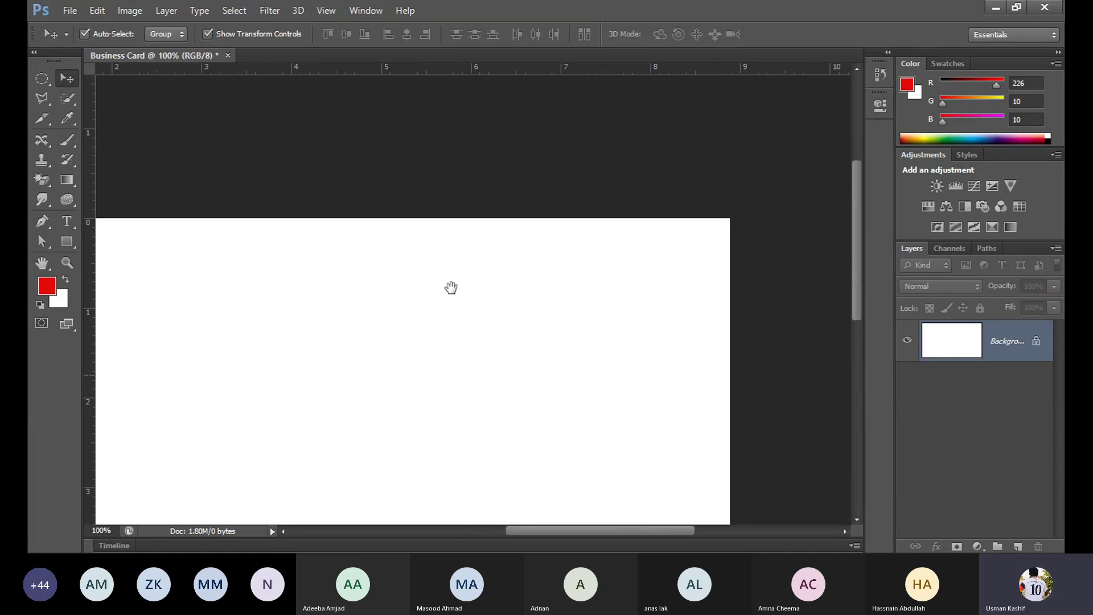
pyautogui.moveTo(452, 288); pyautogui.dragTo(562, 303)
pyautogui.moveTo(283, 229); pyautogui.dragTo(205, 293)
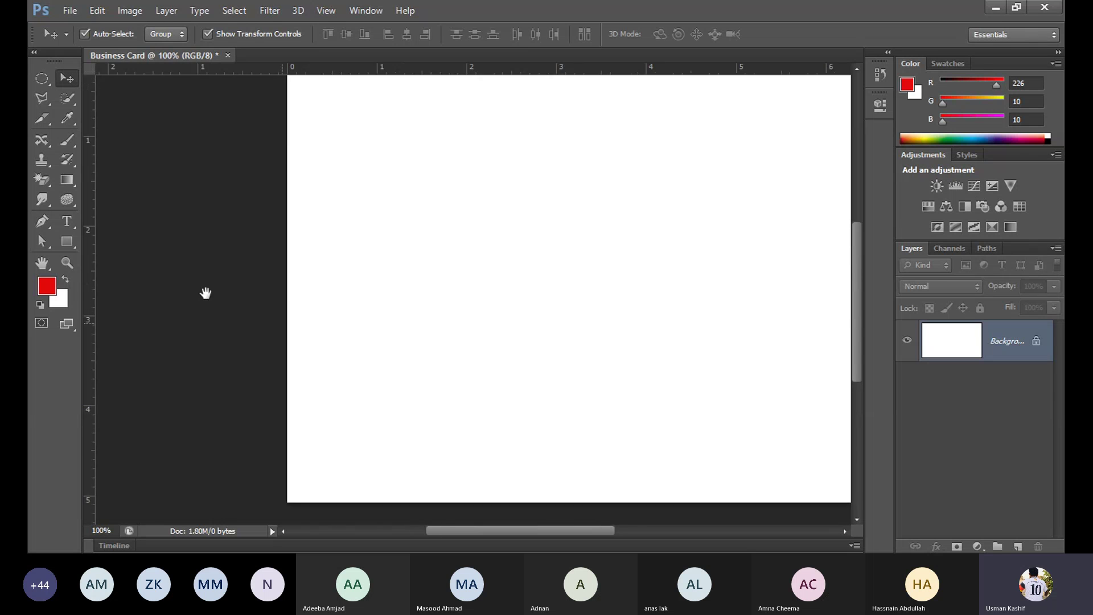
pyautogui.moveTo(269, 311); pyautogui.dragTo(303, 344)
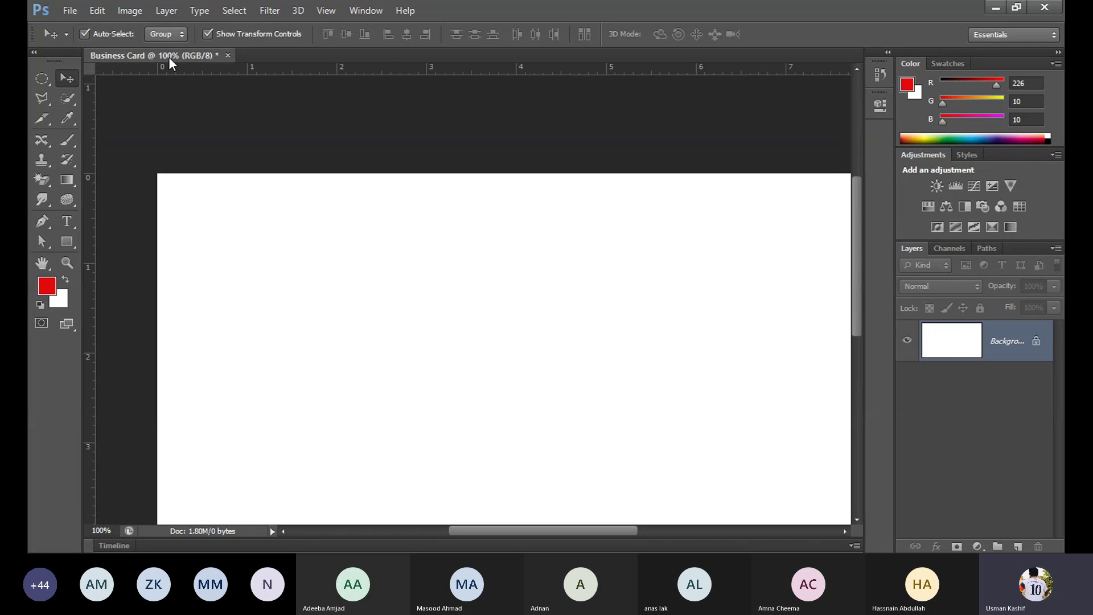
pyautogui.moveTo(392, 305); pyautogui.dragTo(278, 238)
pyautogui.moveTo(484, 310); pyautogui.dragTo(573, 326)
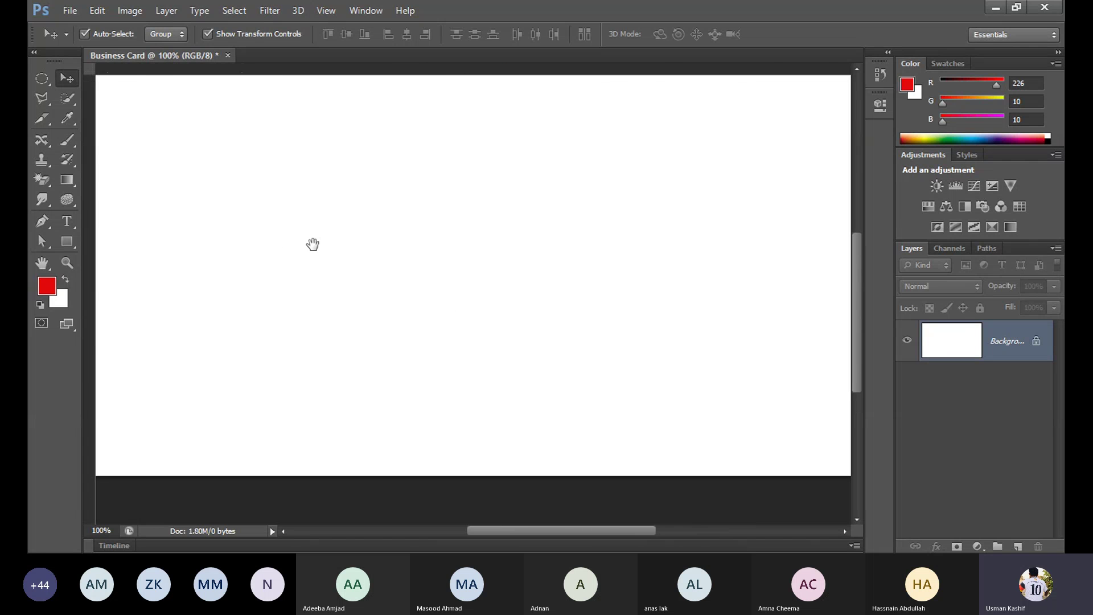
pyautogui.moveTo(312, 245); pyautogui.dragTo(352, 298)
pyautogui.moveTo(265, 176); pyautogui.dragTo(307, 257)
pyautogui.moveTo(536, 292); pyautogui.dragTo(390, 276)
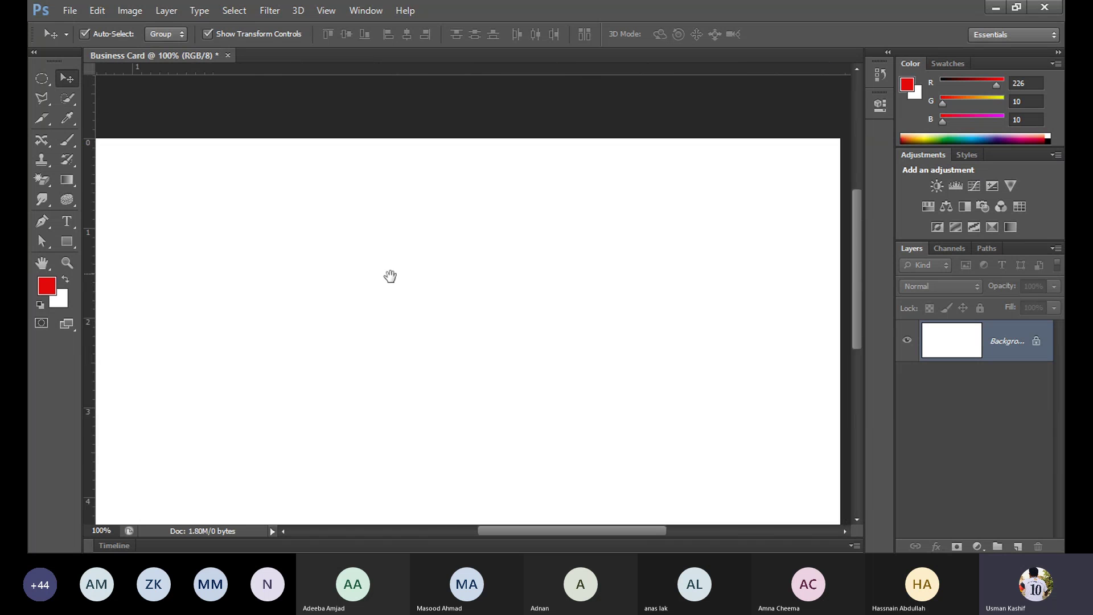
pyautogui.moveTo(541, 293); pyautogui.dragTo(459, 281)
pyautogui.moveTo(587, 195); pyautogui.dragTo(614, 260)
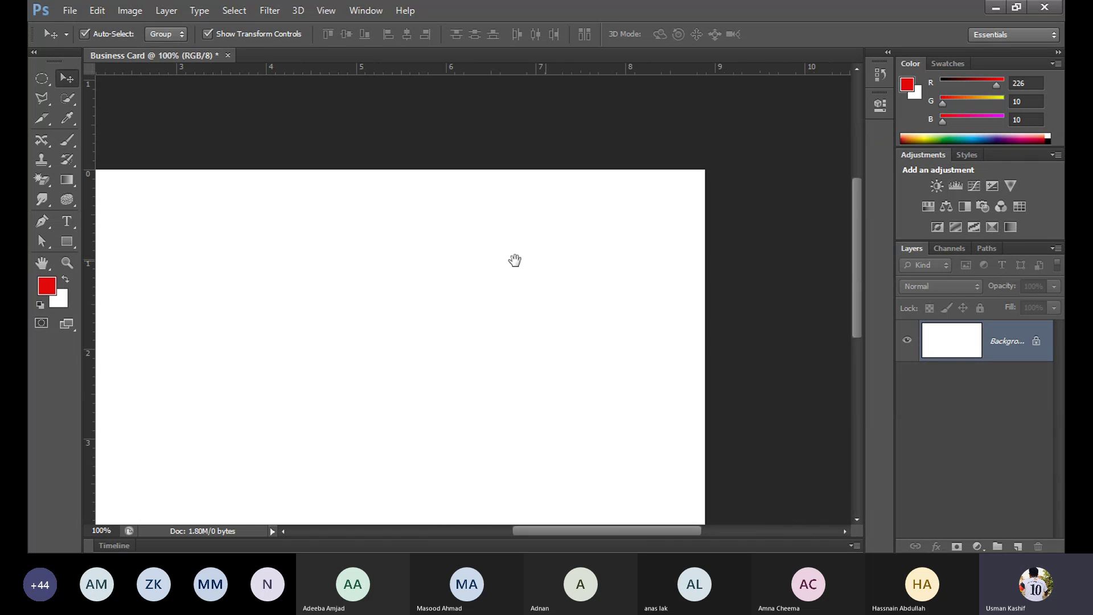
pyautogui.moveTo(309, 317); pyautogui.dragTo(449, 281)
pyautogui.moveTo(241, 267); pyautogui.dragTo(250, 247)
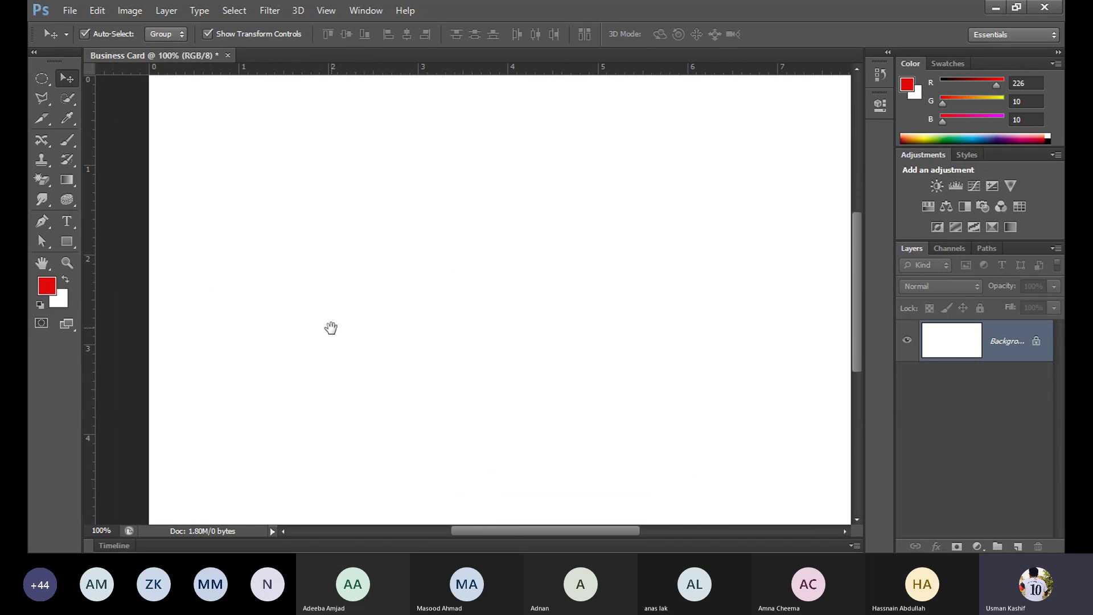
pyautogui.moveTo(332, 327); pyautogui.dragTo(222, 232)
pyautogui.moveTo(249, 313); pyautogui.dragTo(439, 338)
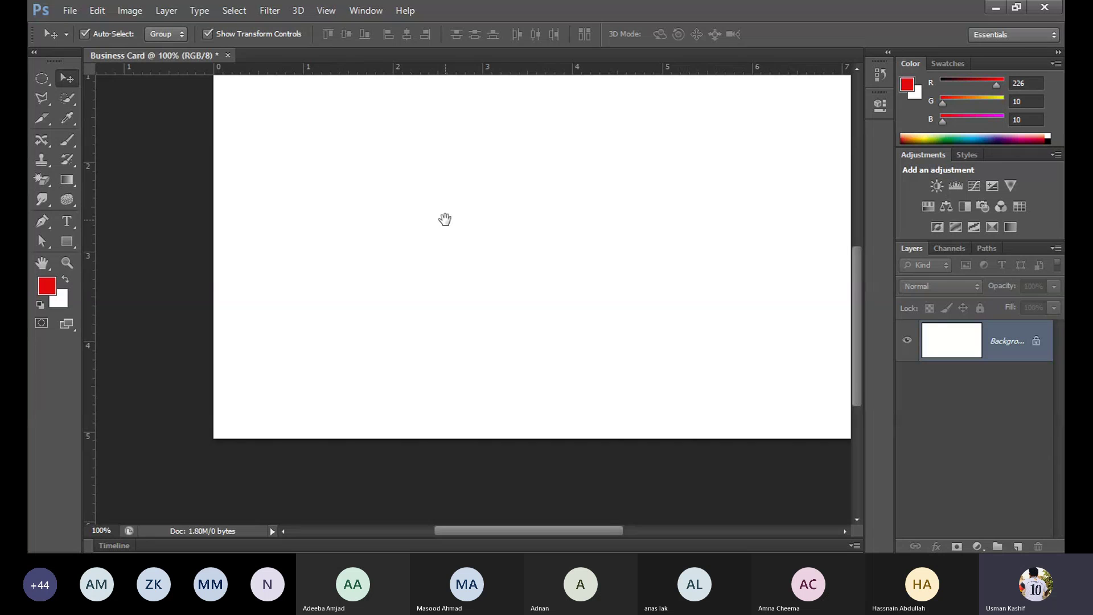
pyautogui.moveTo(444, 219); pyautogui.dragTo(461, 310)
pyautogui.moveTo(584, 319); pyautogui.dragTo(441, 286)
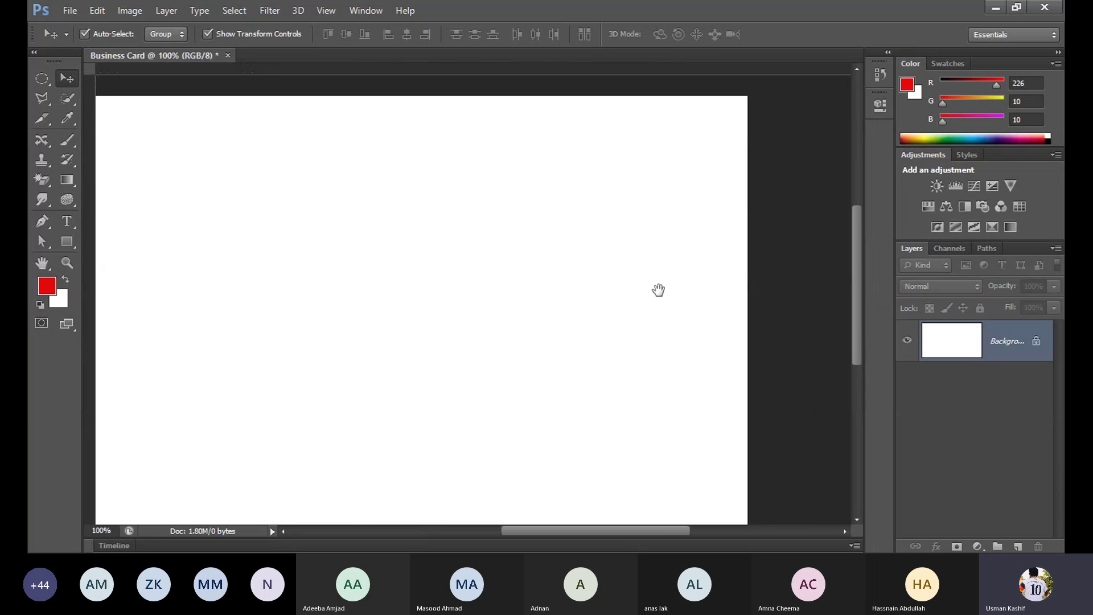
pyautogui.moveTo(683, 303); pyautogui.dragTo(561, 325)
pyautogui.moveTo(321, 248); pyautogui.dragTo(483, 234)
pyautogui.scroll(-5, 510, 233)
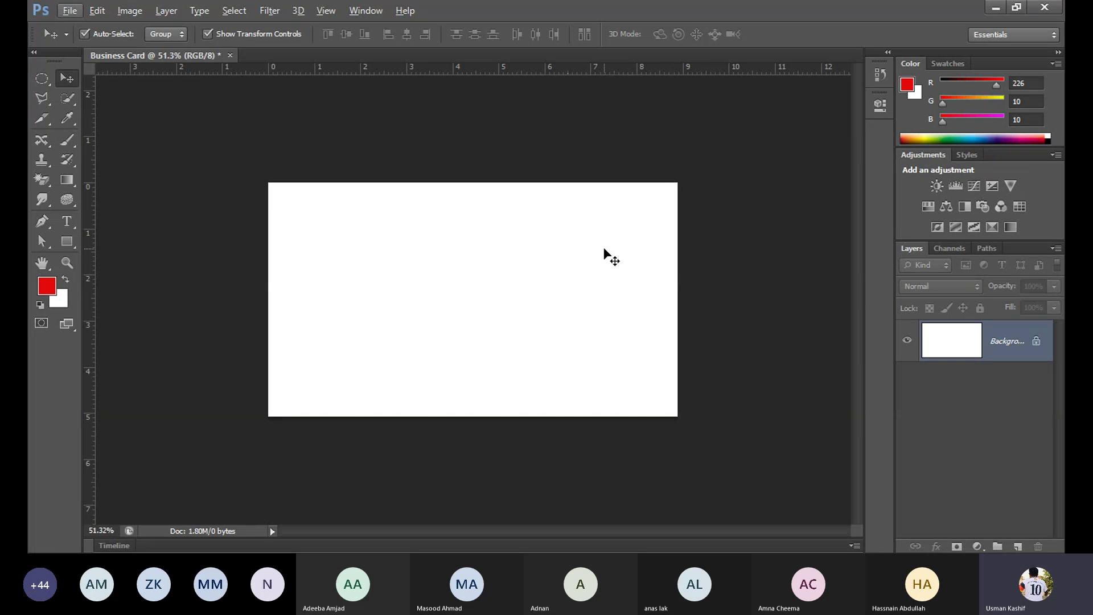
pyautogui.hotkey('ctrl', '0')
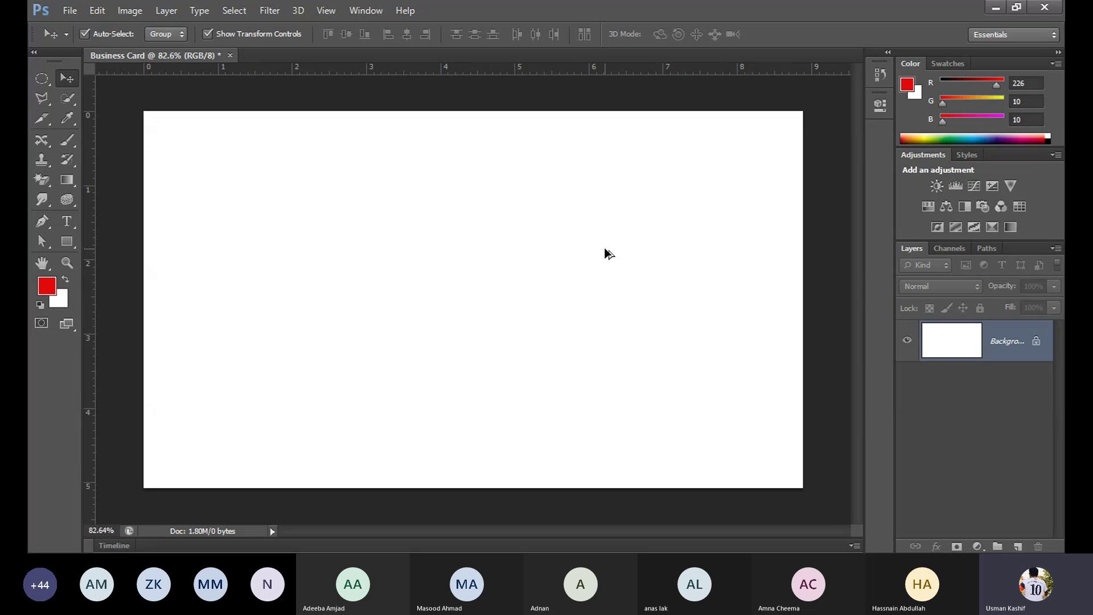
# Step: Zoom the fitted Business Card back in to 100% and move the view across all sides of the canvas
pyautogui.scroll(1, 605, 248)
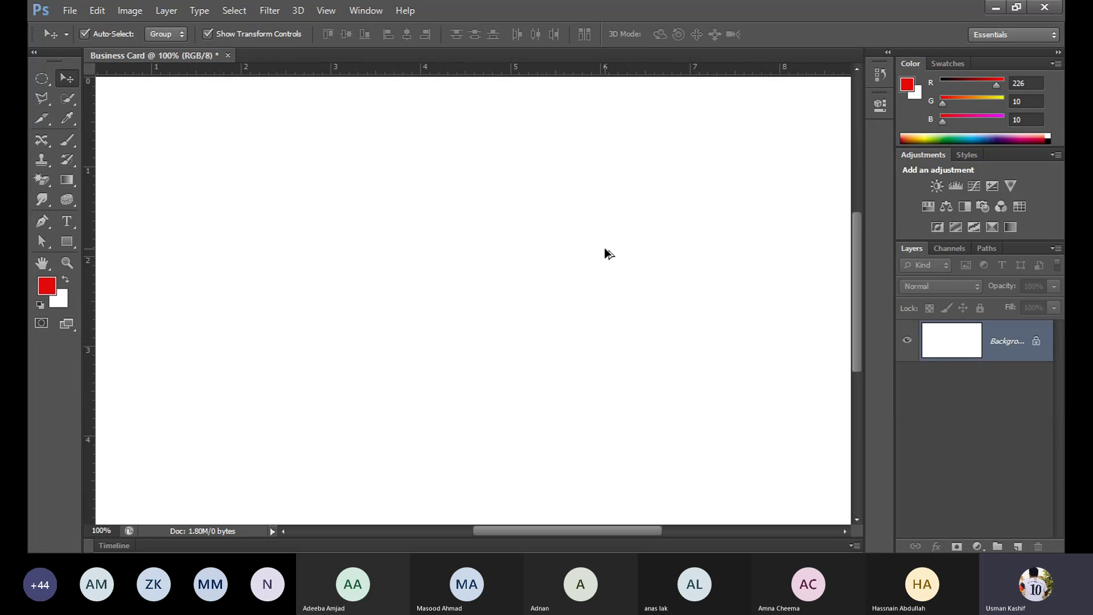
pyautogui.click(699, 251)
pyautogui.click(555, 224)
pyautogui.moveTo(696, 181); pyautogui.dragTo(503, 193)
pyautogui.moveTo(425, 259); pyautogui.dragTo(763, 239)
pyautogui.moveTo(341, 268); pyautogui.dragTo(439, 179)
pyautogui.moveTo(588, 215); pyautogui.dragTo(522, 240)
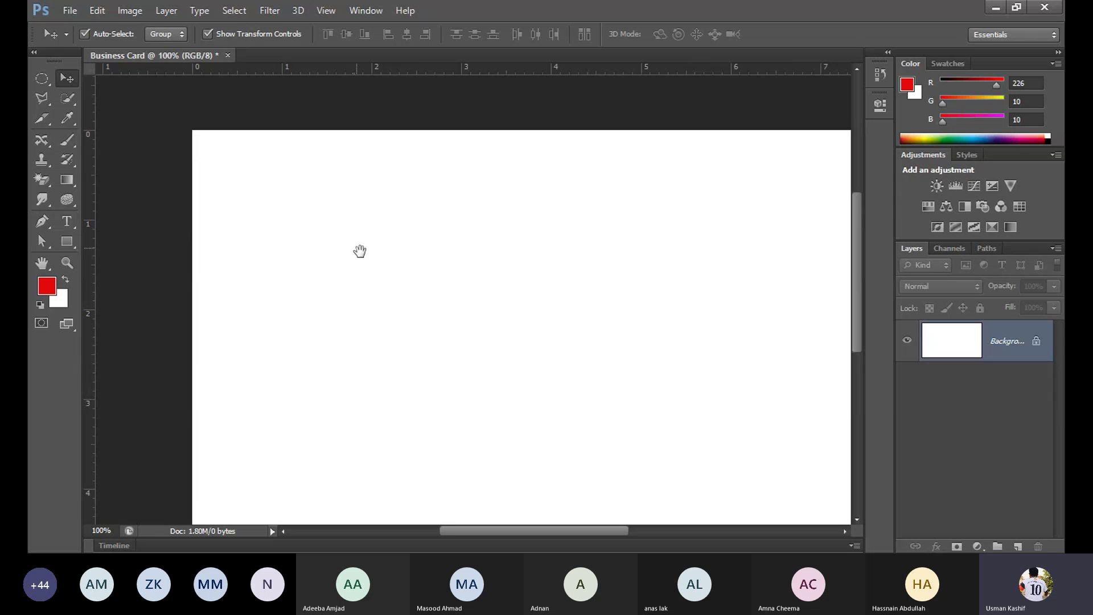
pyautogui.moveTo(362, 248); pyautogui.dragTo(285, 183)
pyautogui.moveTo(258, 332); pyautogui.dragTo(280, 251)
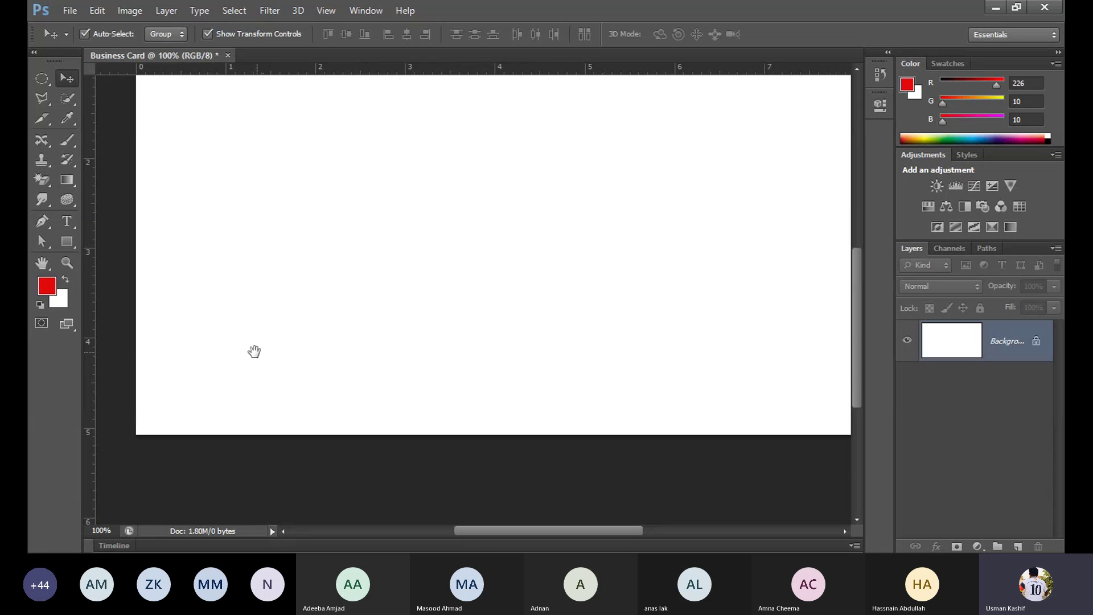
pyautogui.moveTo(219, 343); pyautogui.dragTo(320, 316)
pyautogui.moveTo(690, 289); pyautogui.dragTo(564, 300)
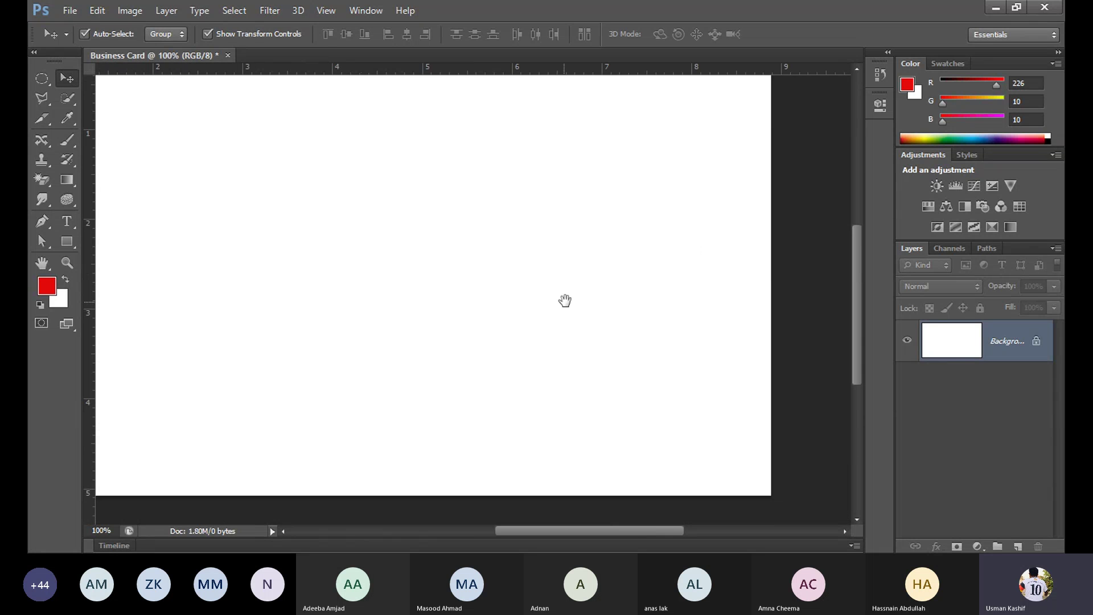
pyautogui.moveTo(636, 215); pyautogui.dragTo(638, 327)
pyautogui.moveTo(663, 234); pyautogui.dragTo(545, 250)
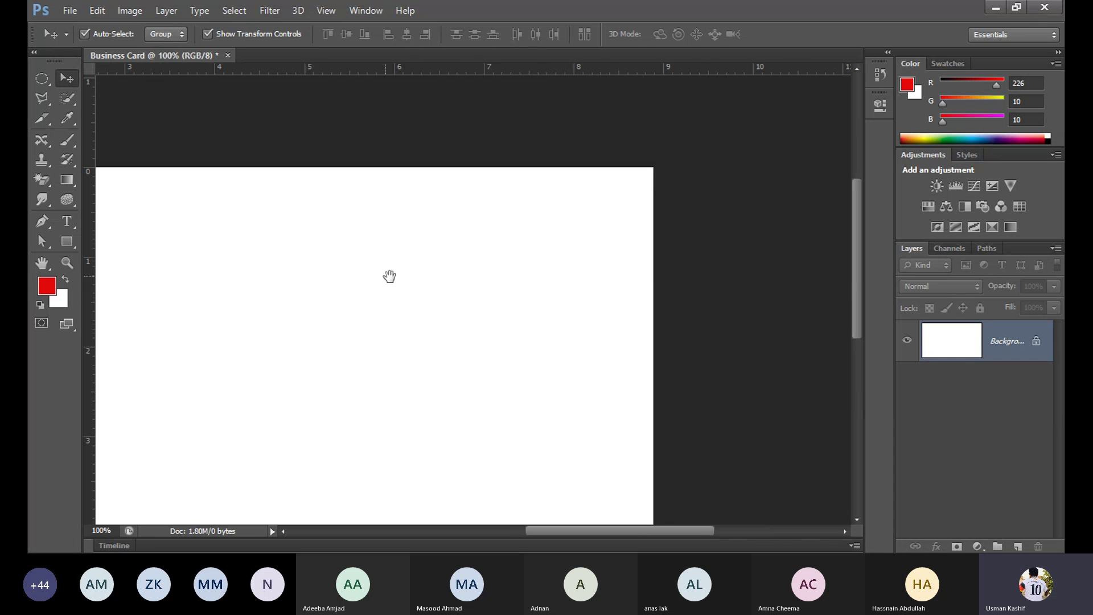
pyautogui.moveTo(214, 262); pyautogui.dragTo(565, 284)
pyautogui.moveTo(317, 321); pyautogui.dragTo(291, 207)
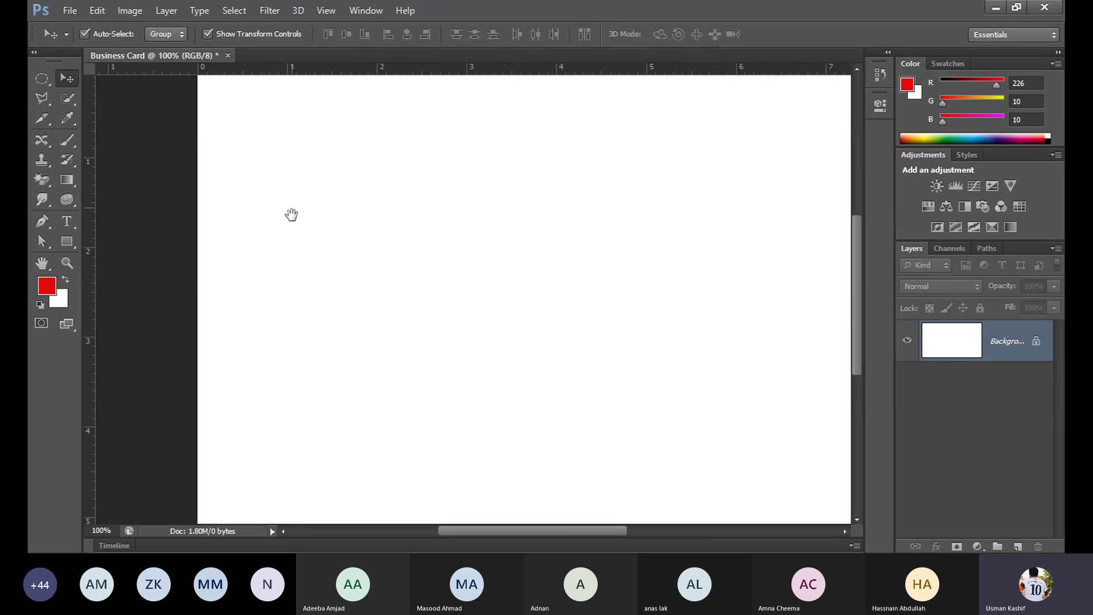
pyautogui.moveTo(258, 353); pyautogui.dragTo(258, 271)
pyautogui.moveTo(355, 405); pyautogui.dragTo(268, 353)
pyautogui.moveTo(585, 275); pyautogui.dragTo(504, 331)
pyautogui.moveTo(598, 142); pyautogui.dragTo(627, 251)
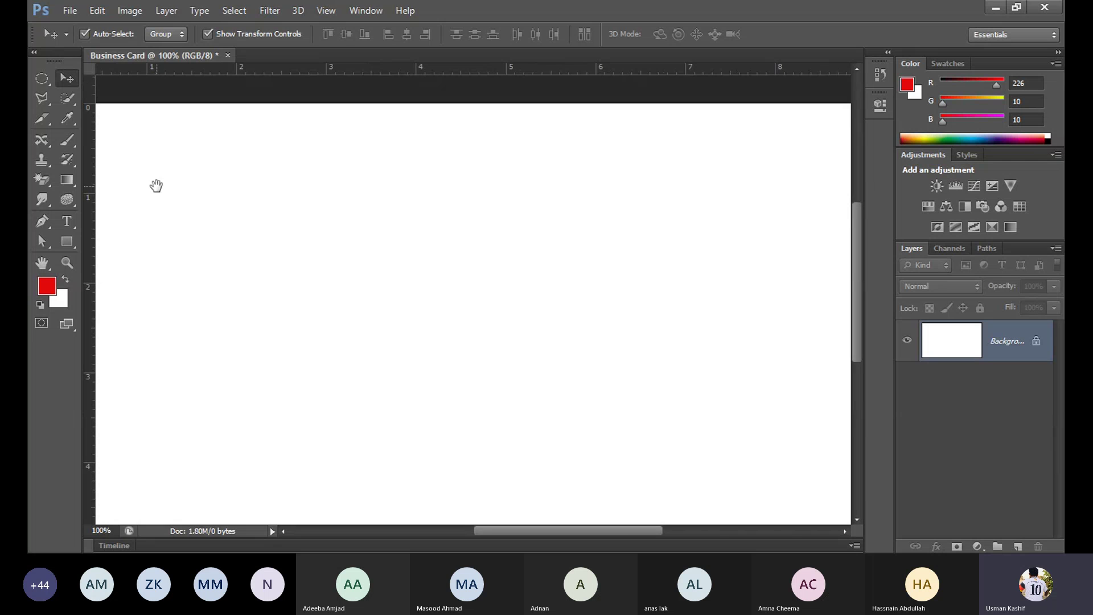
# Step: Pan around the Business Card canvas at 100% between its upper-left corner, middle and bottom edge
pyautogui.moveTo(153, 179); pyautogui.dragTo(252, 151)
pyautogui.moveTo(453, 335); pyautogui.dragTo(367, 205)
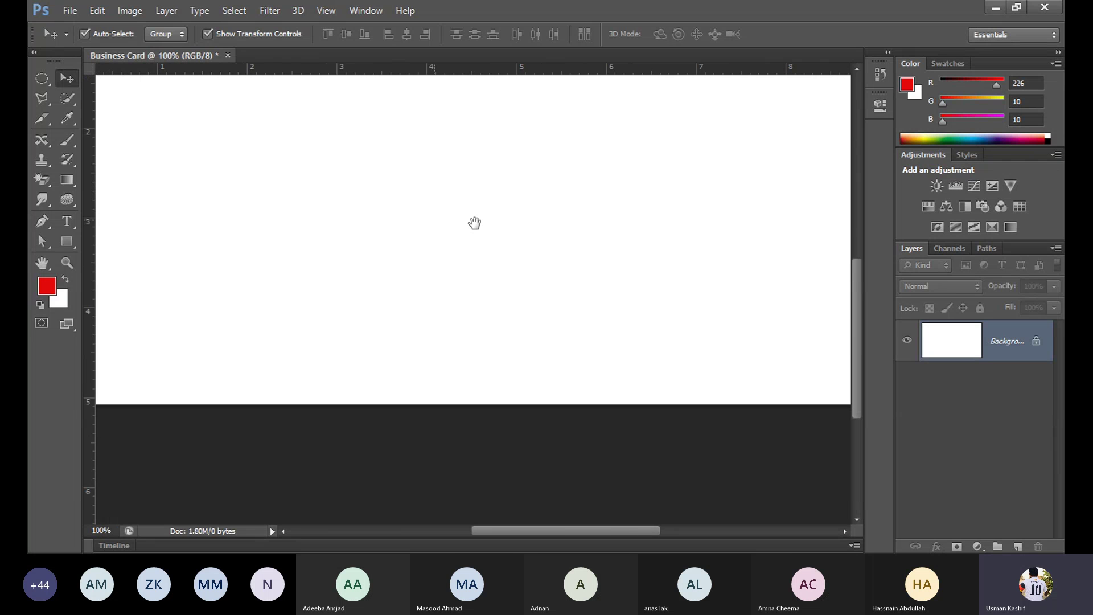
pyautogui.moveTo(603, 222); pyautogui.dragTo(442, 298)
pyautogui.moveTo(434, 190); pyautogui.dragTo(488, 288)
pyautogui.moveTo(611, 268); pyautogui.dragTo(527, 266)
pyautogui.moveTo(319, 333); pyautogui.dragTo(525, 259)
pyautogui.moveTo(285, 263); pyautogui.dragTo(344, 301)
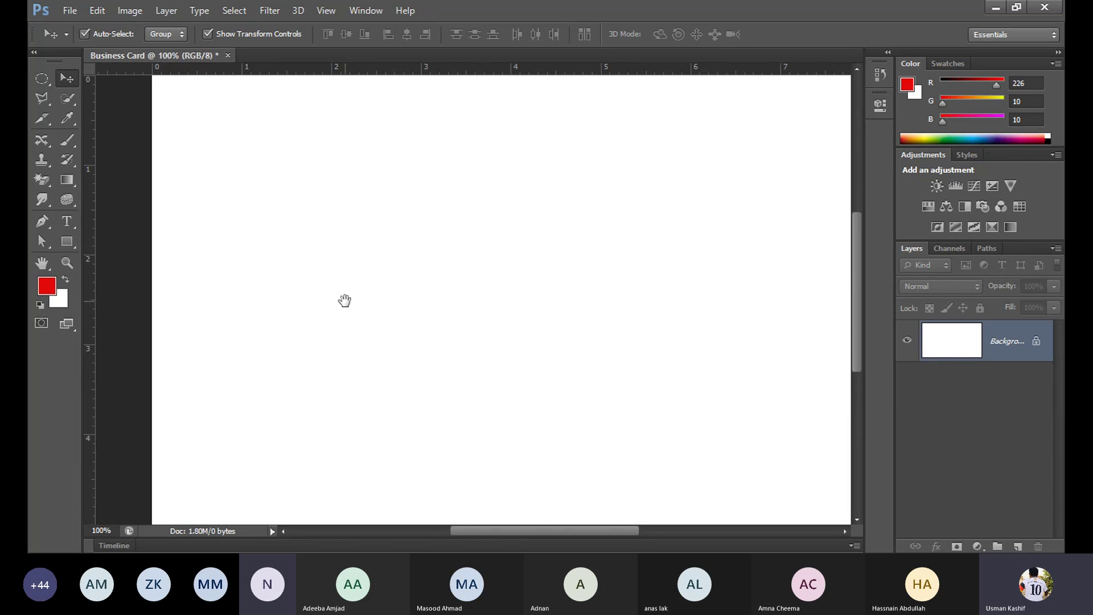
pyautogui.moveTo(480, 225); pyautogui.dragTo(430, 224)
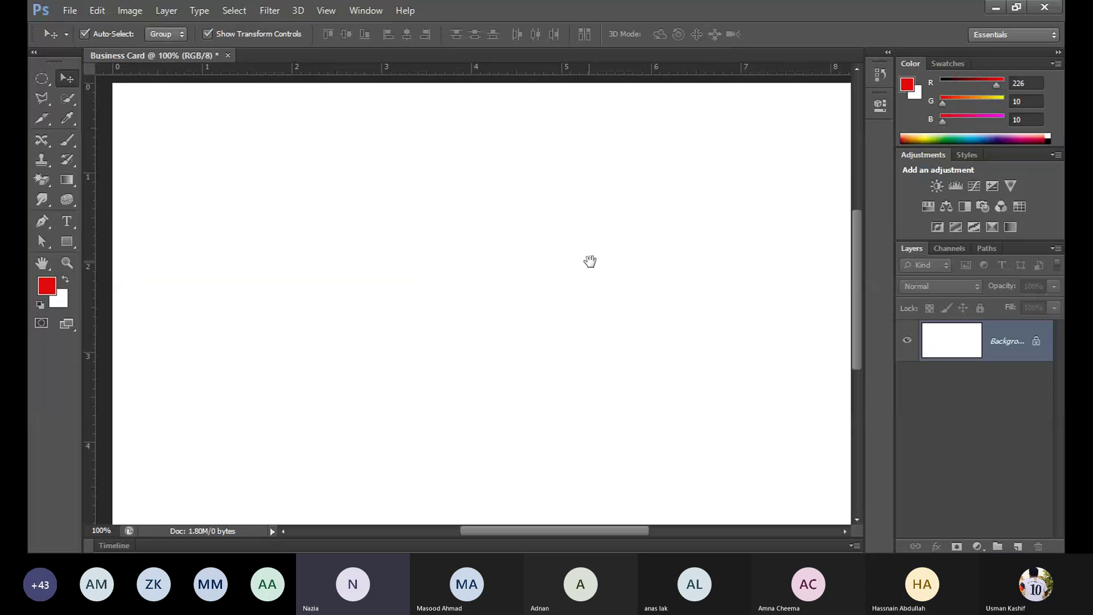
pyautogui.moveTo(591, 261); pyautogui.dragTo(466, 264)
pyautogui.moveTo(344, 254); pyautogui.dragTo(458, 263)
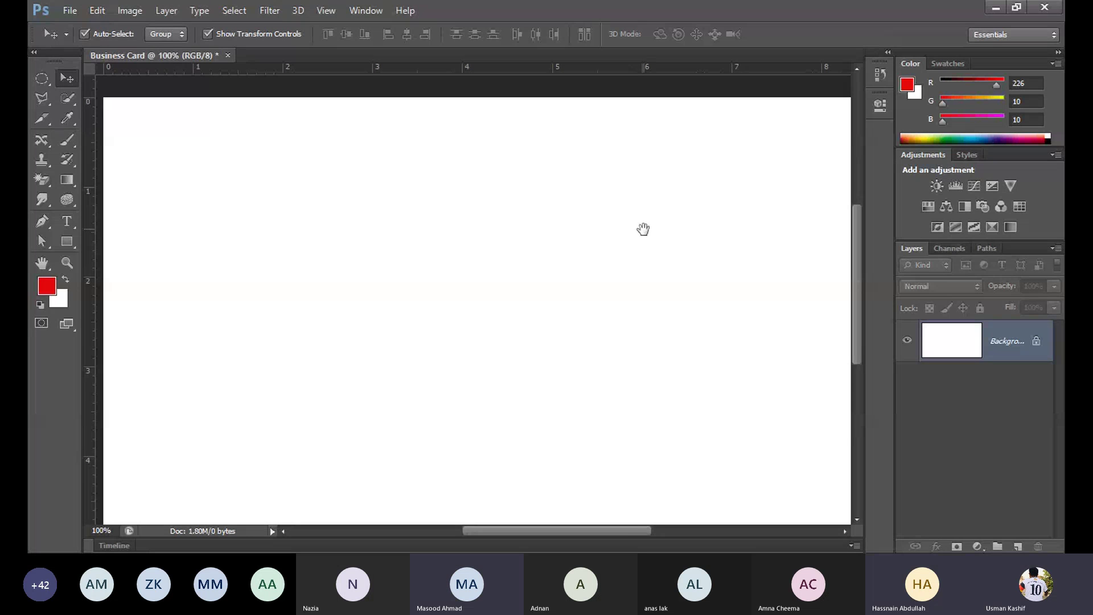
pyautogui.moveTo(644, 229); pyautogui.dragTo(492, 256)
pyautogui.moveTo(347, 261); pyautogui.dragTo(527, 260)
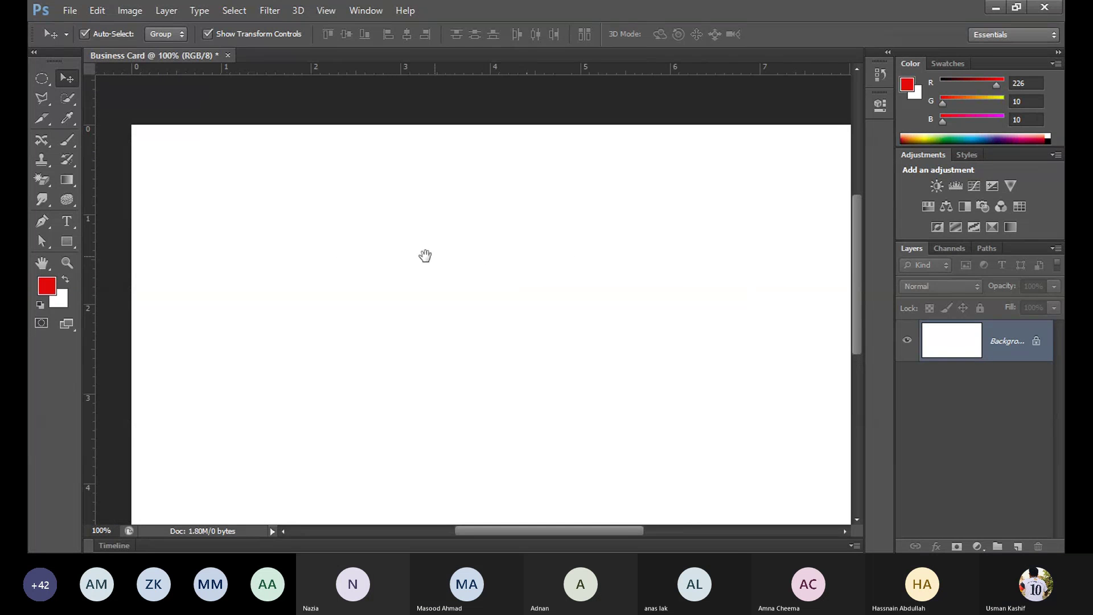
pyautogui.moveTo(425, 256); pyautogui.dragTo(418, 138)
pyautogui.moveTo(451, 309); pyautogui.dragTo(406, 303)
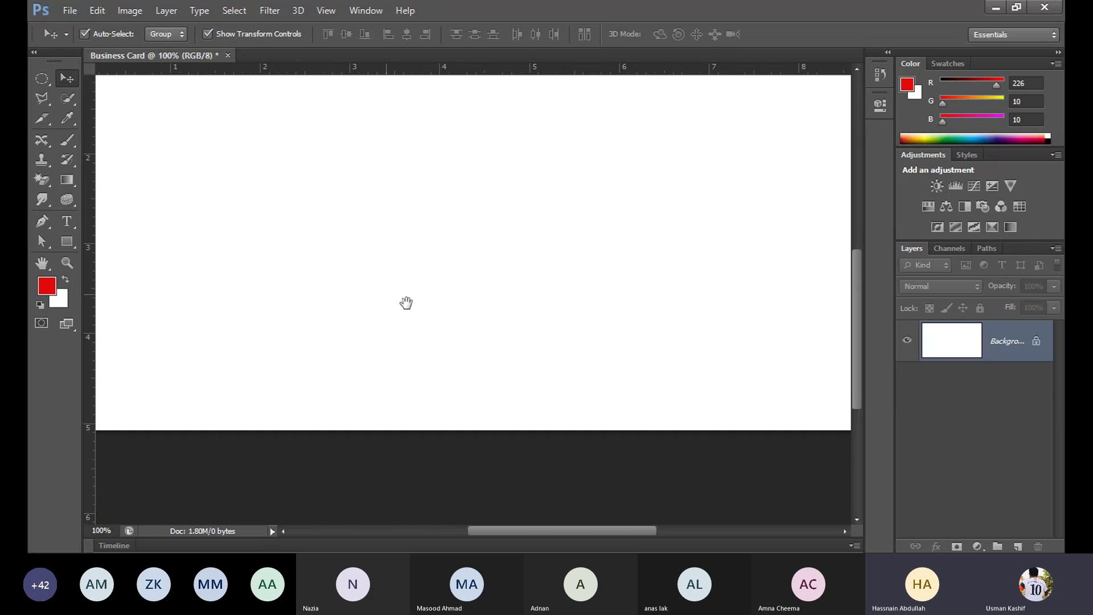
# Step: Fit the whole Business Card canvas on screen and zoom it slightly out and in around that size
pyautogui.hotkey('ctrl', '0')
pyautogui.scroll(1, 464, 291)
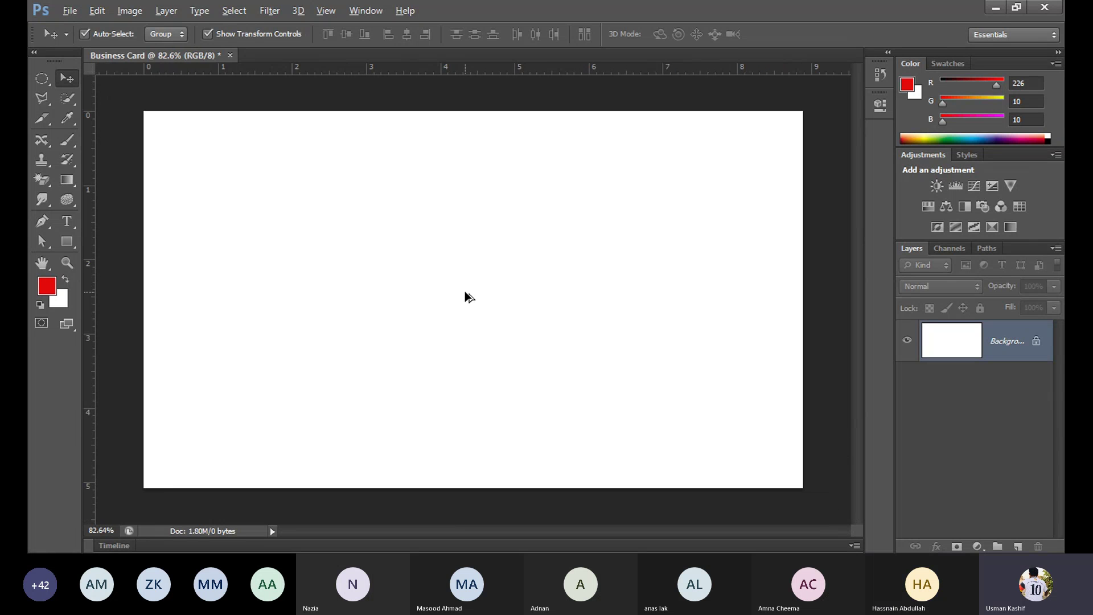
pyautogui.scroll(-3, 465, 292)
pyautogui.scroll(2, 464, 291)
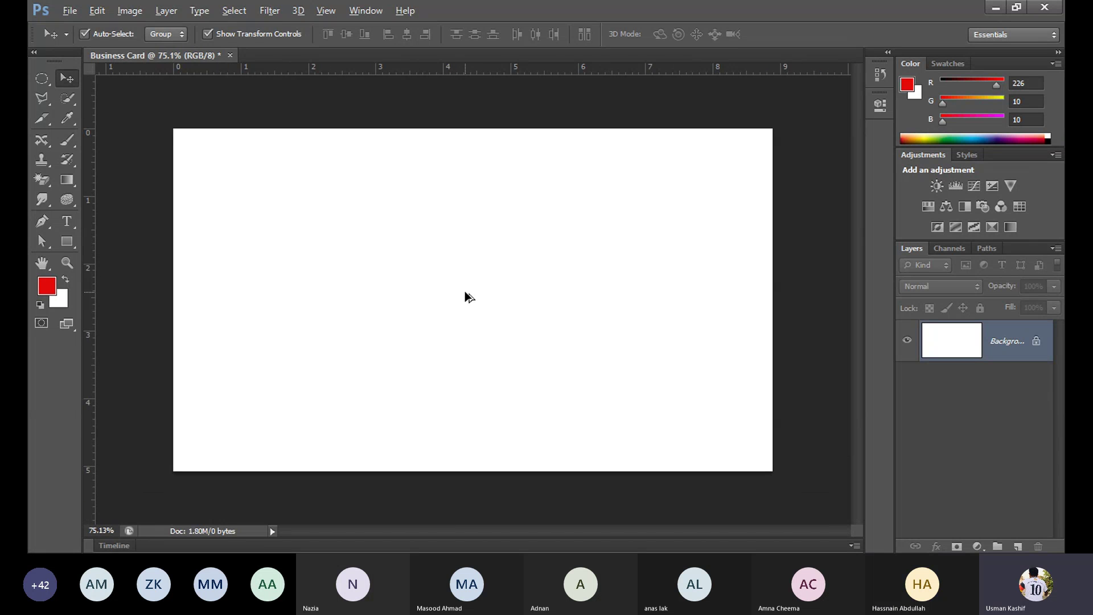
pyautogui.scroll(-2, 464, 292)
pyautogui.scroll(4, 464, 292)
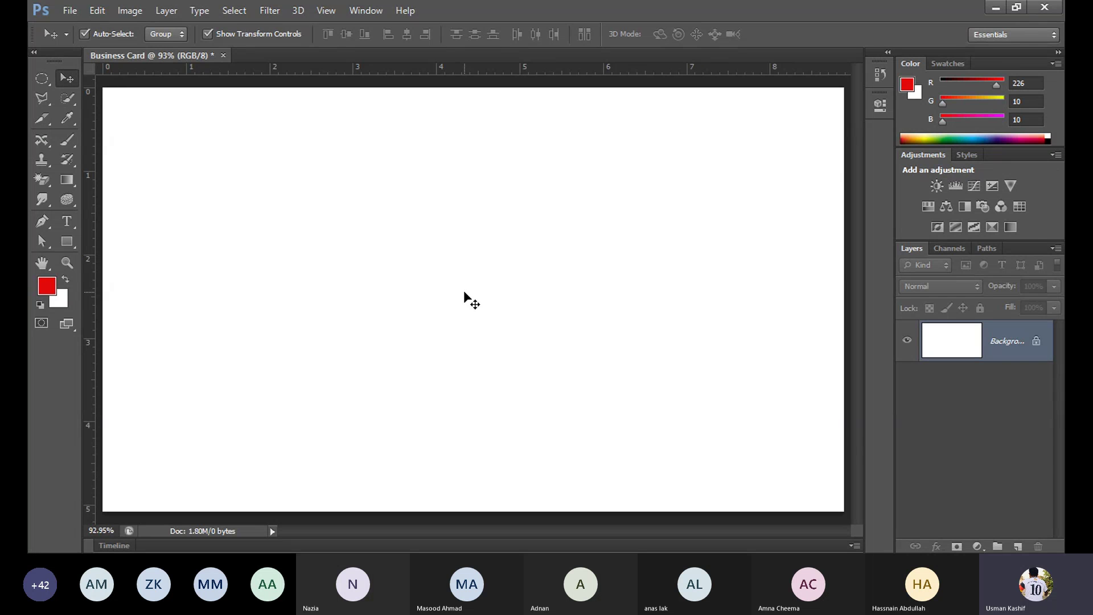
# Step: Zoom the Business Card document out in preset increments to 2%
pyautogui.hotkey('ctrl', '-')
pyautogui.hotkey('ctrl', '-')
pyautogui.hotkey('ctrl', '-')
pyautogui.hotkey('ctrl', '-')
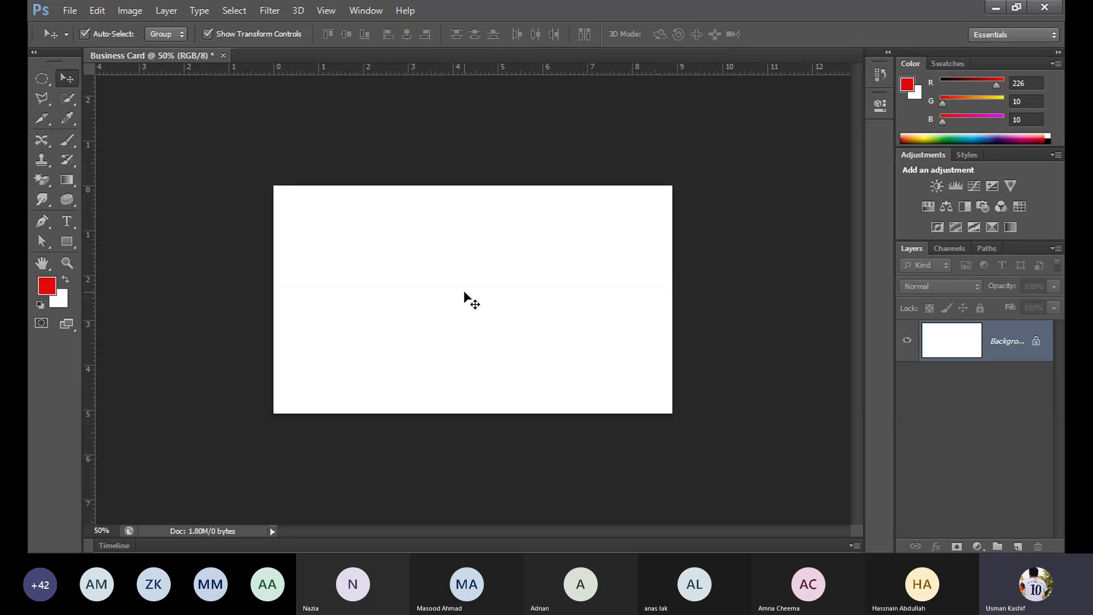
pyautogui.hotkey('ctrl', '-')
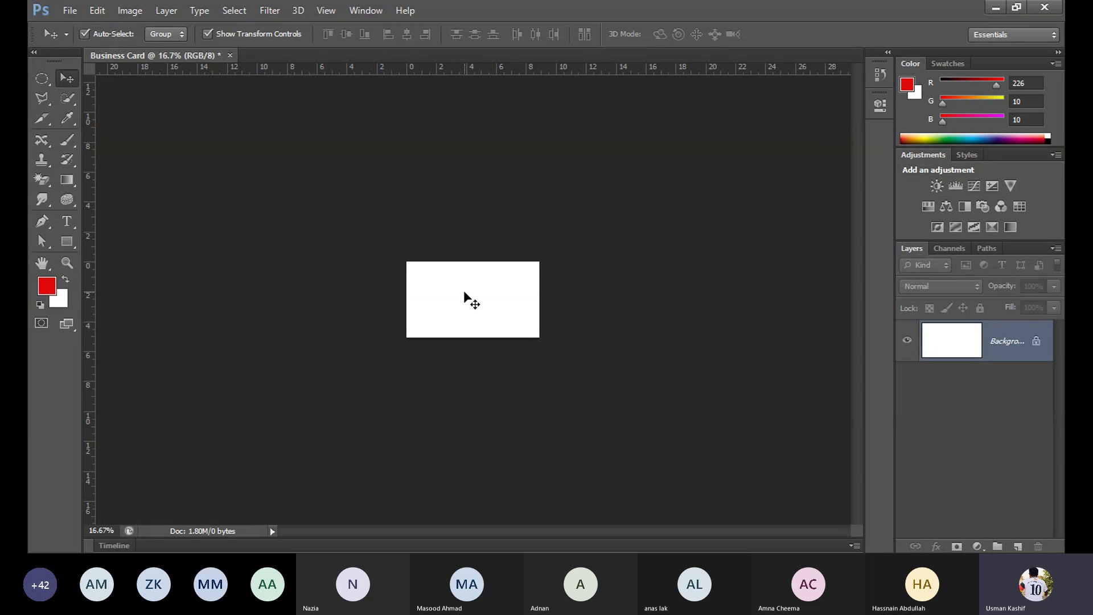
pyautogui.hotkey('ctrl', '-')
pyautogui.hotkey('ctrl', '-')
pyautogui.hotkey('ctrl', '-')
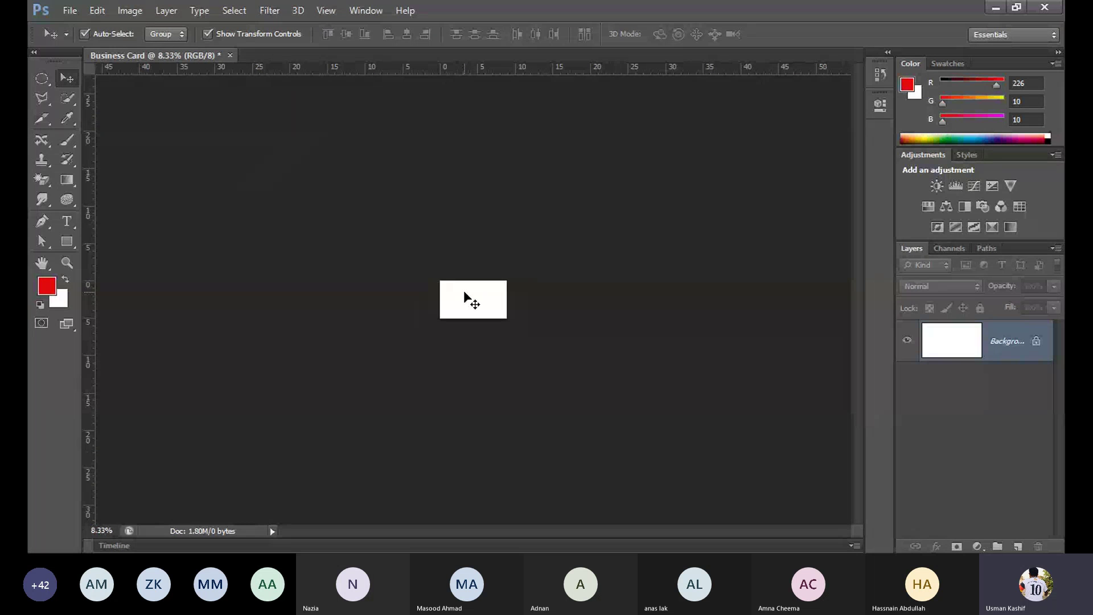
pyautogui.hotkey('ctrl', '-')
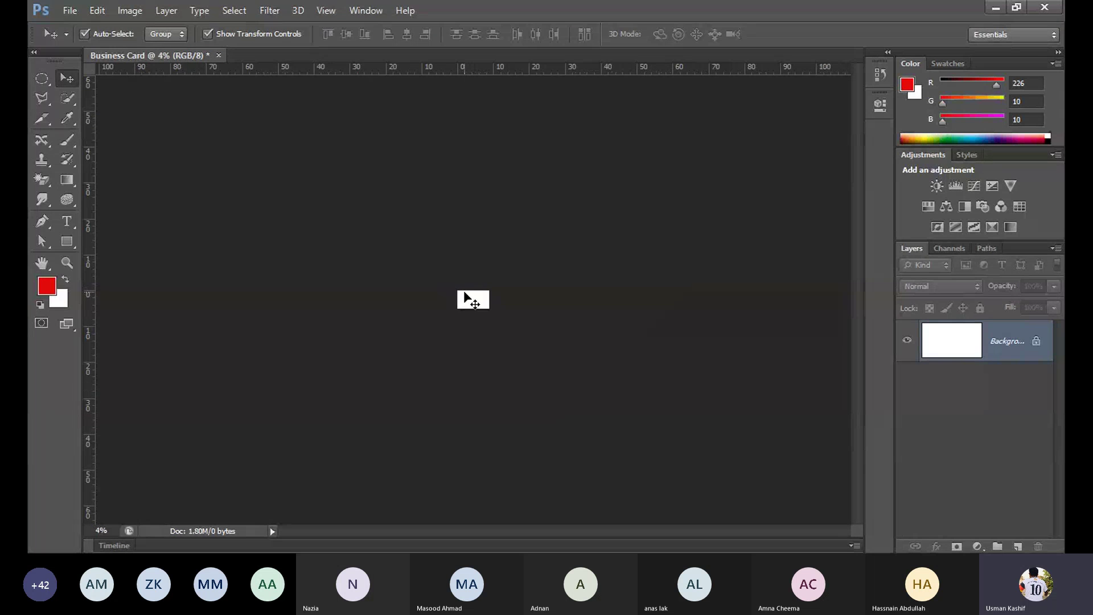
pyautogui.hotkey('ctrl', '-')
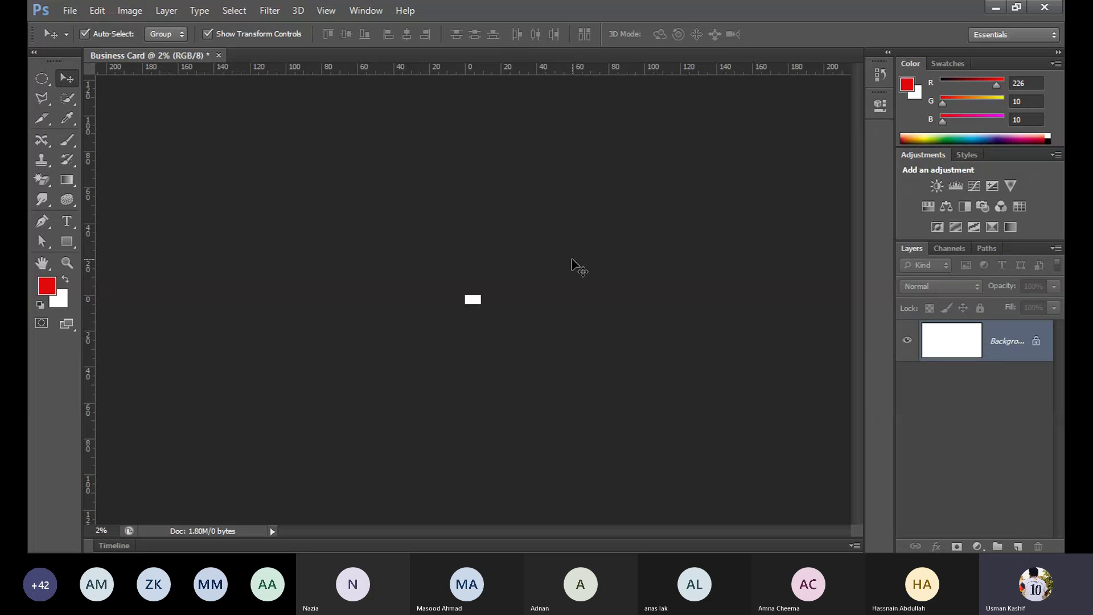
# Step: Zoom the Business Card document in through the preset increments from 2% to 400%
pyautogui.hotkey('ctrl', '+')
pyautogui.hotkey('ctrl', '+')
pyautogui.hotkey('ctrl', '+')
pyautogui.hotkey('ctrl', '+')
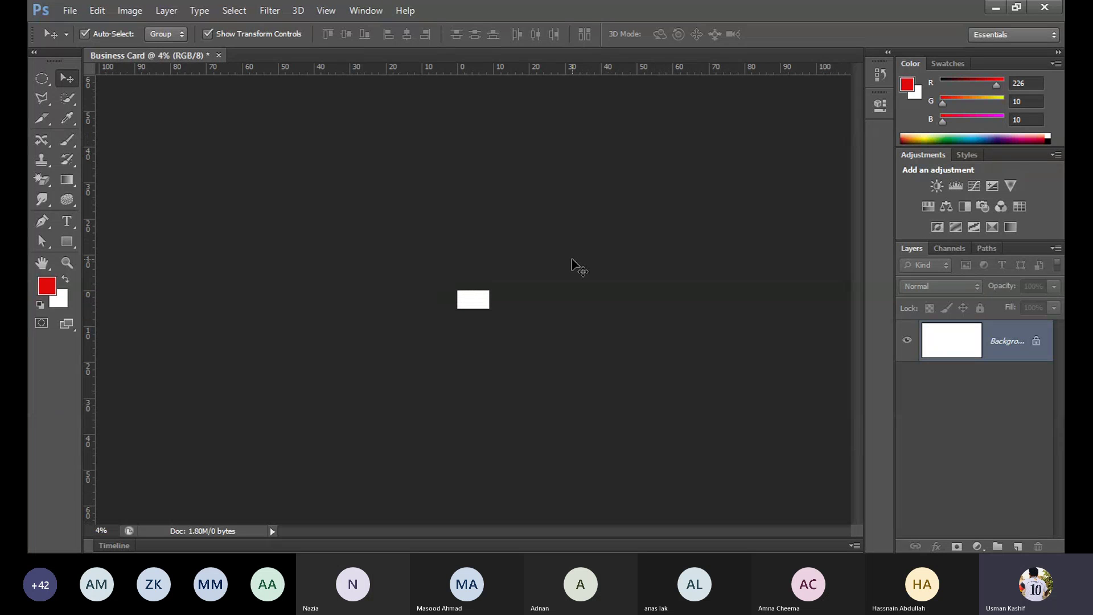
pyautogui.hotkey('ctrl', '+')
pyautogui.hotkey('ctrl', '+')
pyautogui.hotkey('ctrl', '+')
pyautogui.hotkey('ctrl', '+')
pyautogui.hotkey('ctrl', '+')
pyautogui.hotkey('ctrl', '+')
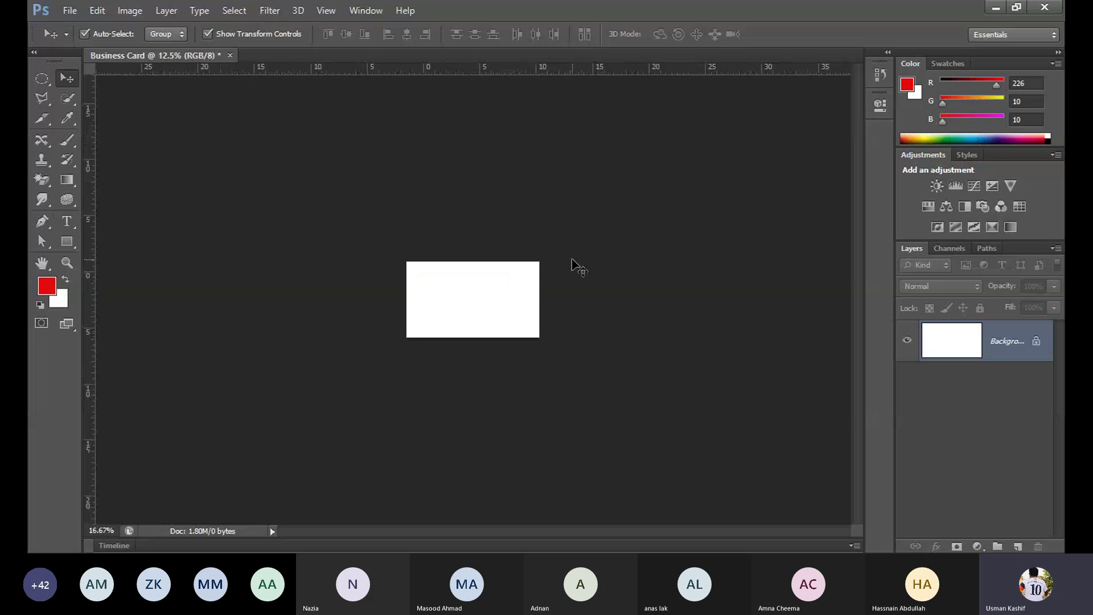
pyautogui.hotkey('ctrl', '+')
pyautogui.hotkey('ctrl', '+')
pyautogui.hotkey('ctrl', '+')
pyautogui.hotkey('ctrl', '+')
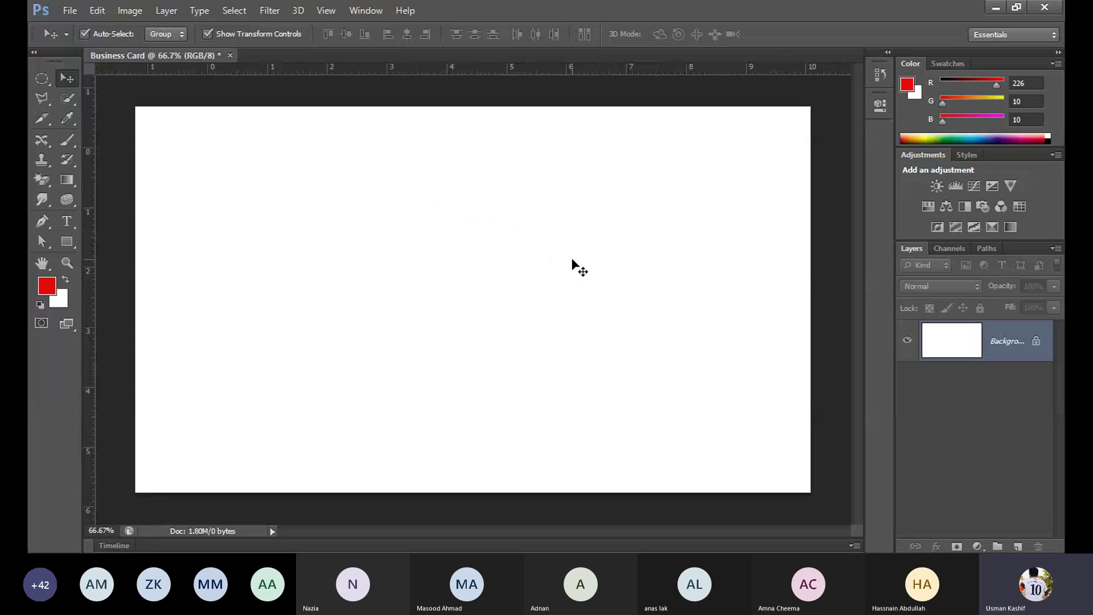
pyautogui.hotkey('ctrl', '+')
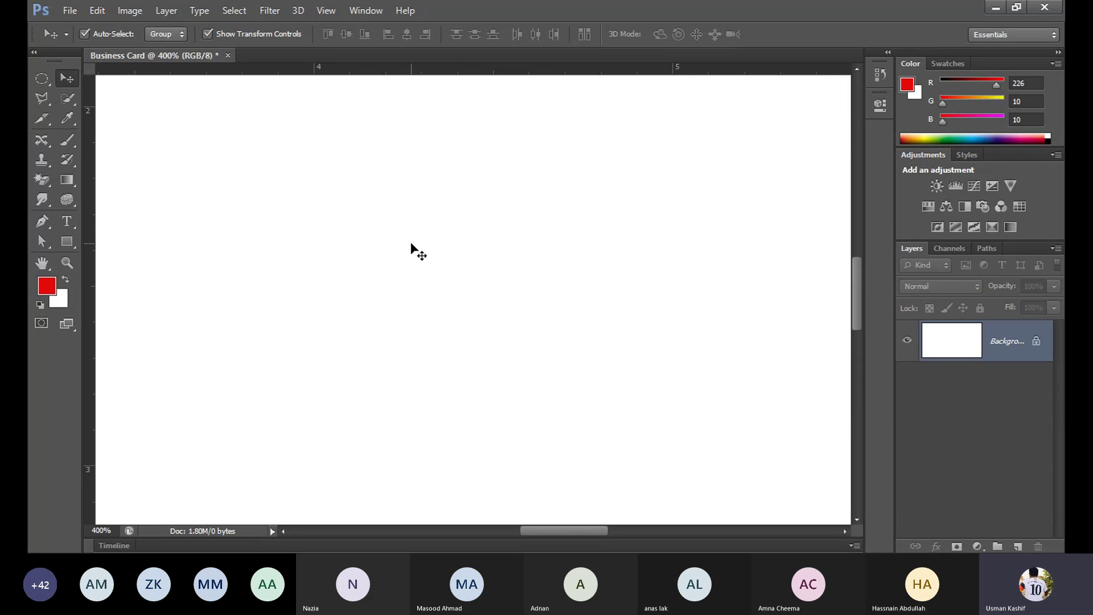
# Step: Zoom the document out to 25% and back to 50%, and fit the whole canvas on screen
pyautogui.hotkey('ctrl', '-')
pyautogui.hotkey('ctrl', '-')
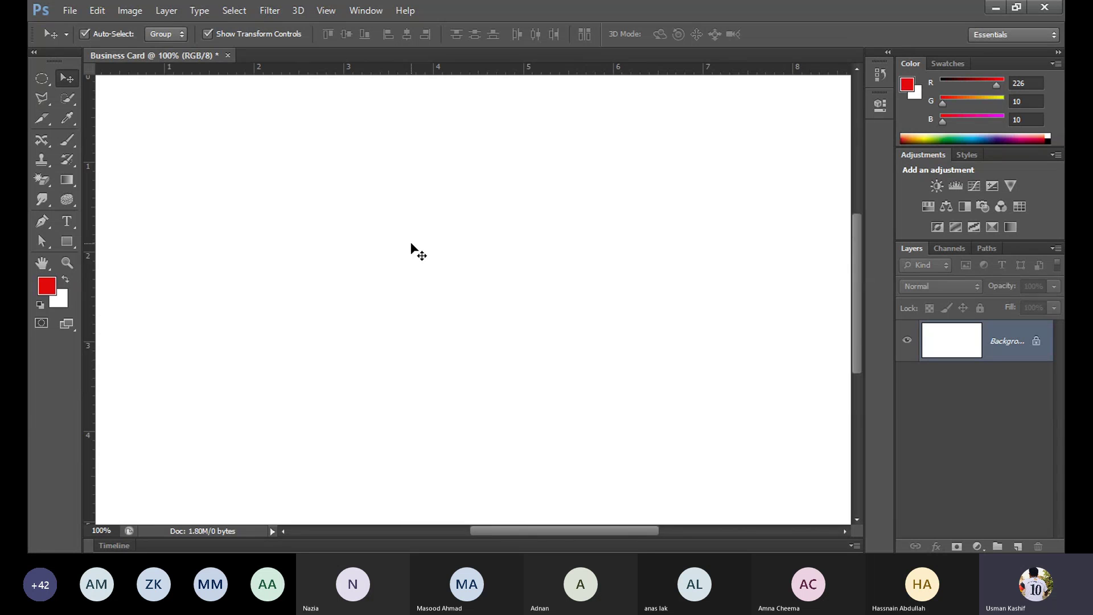
pyautogui.hotkey('ctrl', '-')
pyautogui.hotkey('ctrl', '-')
pyautogui.hotkey('ctrl', '-')
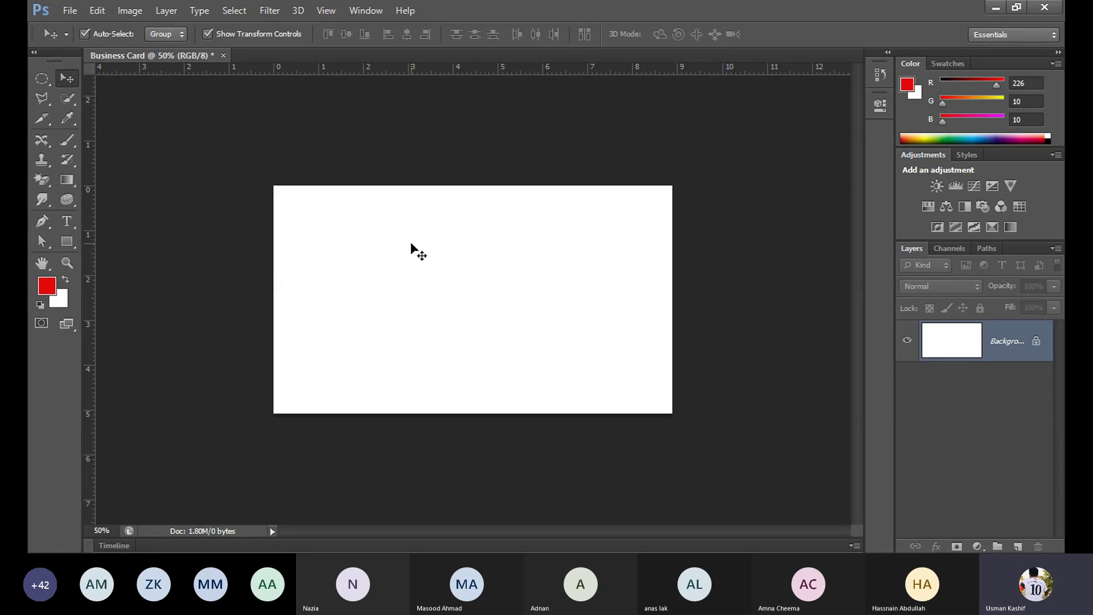
pyautogui.hotkey('ctrl', '-')
pyautogui.hotkey('ctrl', '-')
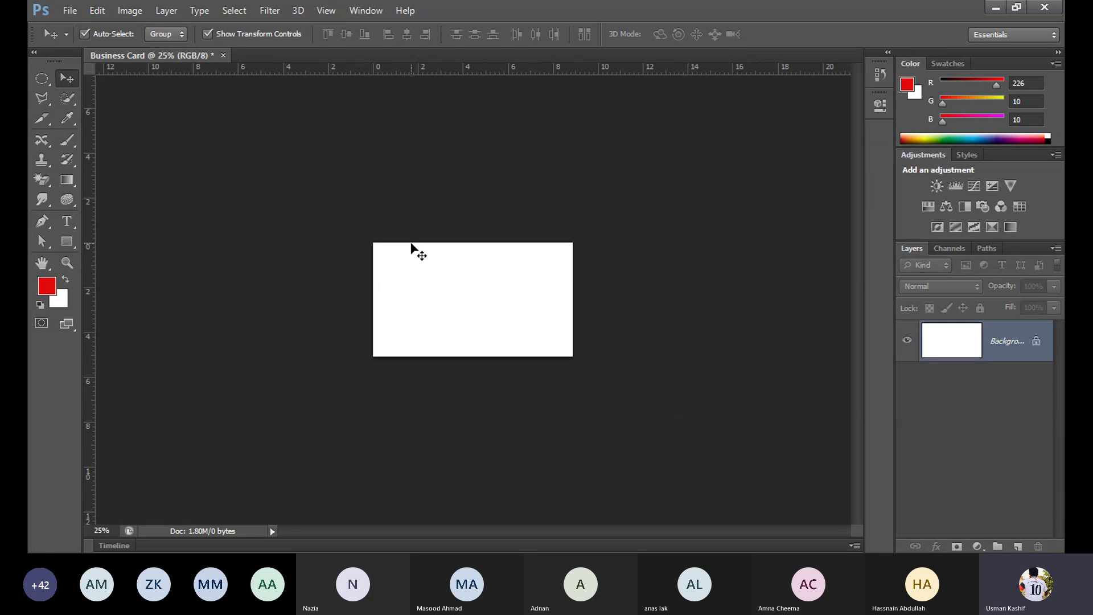
pyautogui.hotkey('ctrl', '+')
pyautogui.hotkey('ctrl', '+')
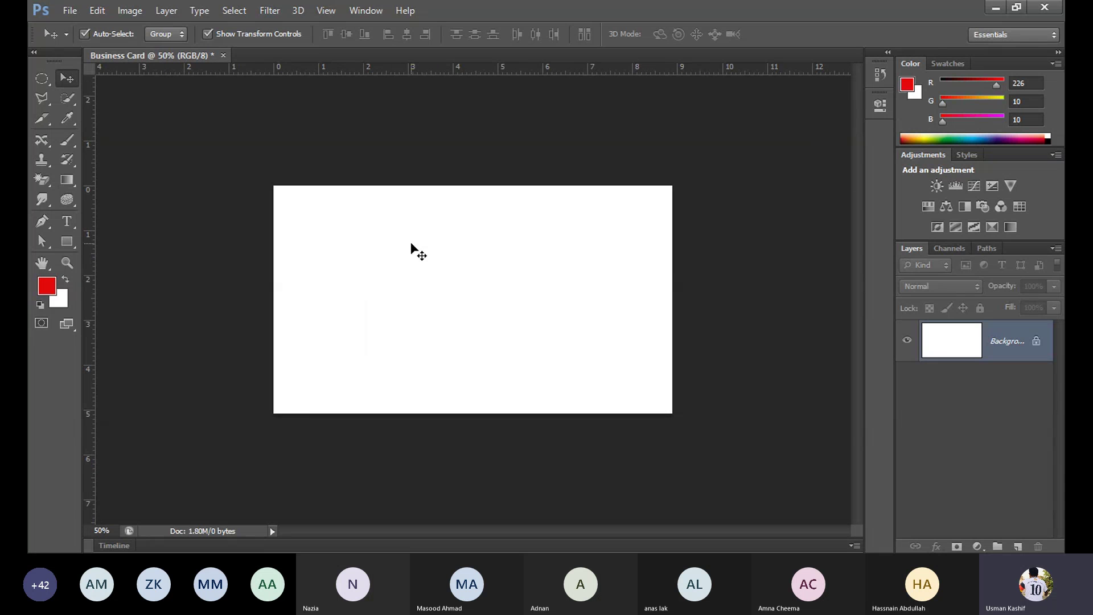
pyautogui.hotkey('ctrl', '0')
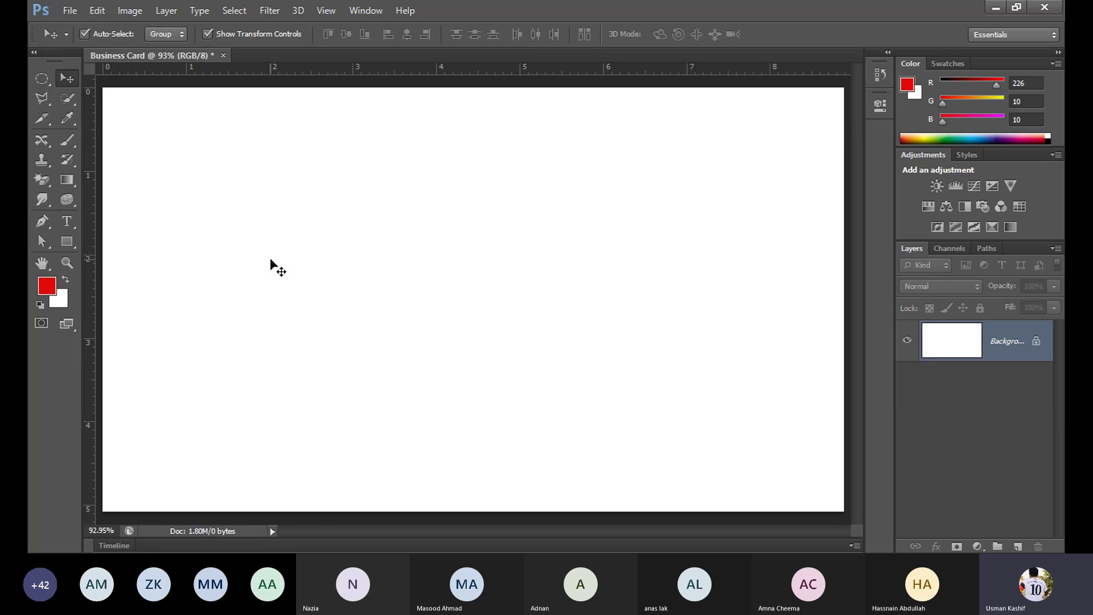
# Step: Alternate the Business Card zoom between 100% and reduced views down to 25%, ending with the whole canvas fitted on screen
pyautogui.hotkey('ctrl', '+')
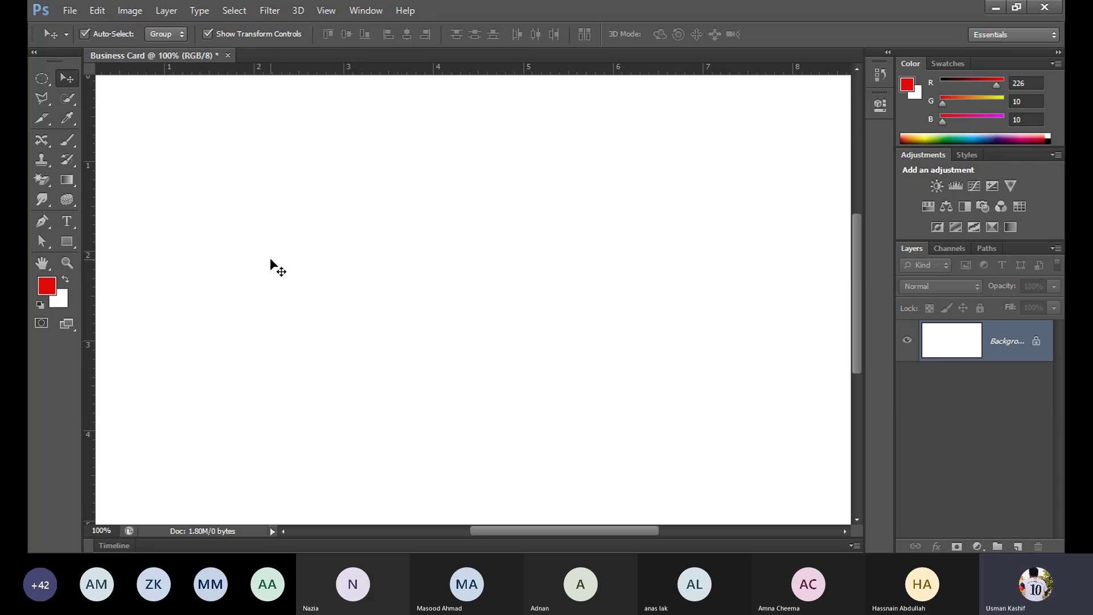
pyautogui.hotkey('ctrl', '0')
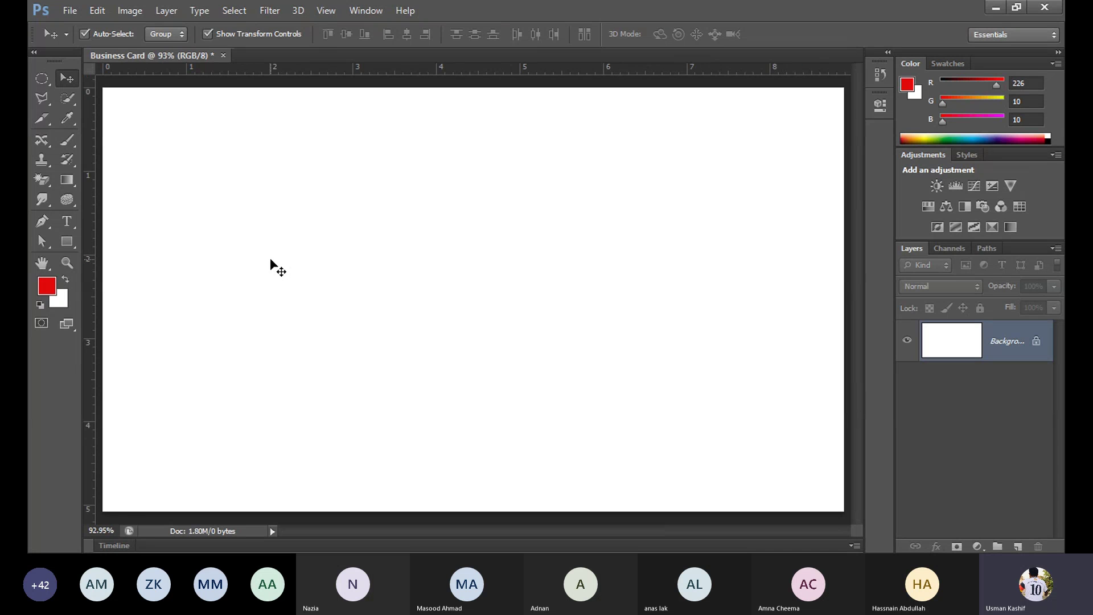
pyautogui.hotkey('ctrl', '-')
pyautogui.hotkey('ctrl', '-')
pyautogui.hotkey('ctrl', '-')
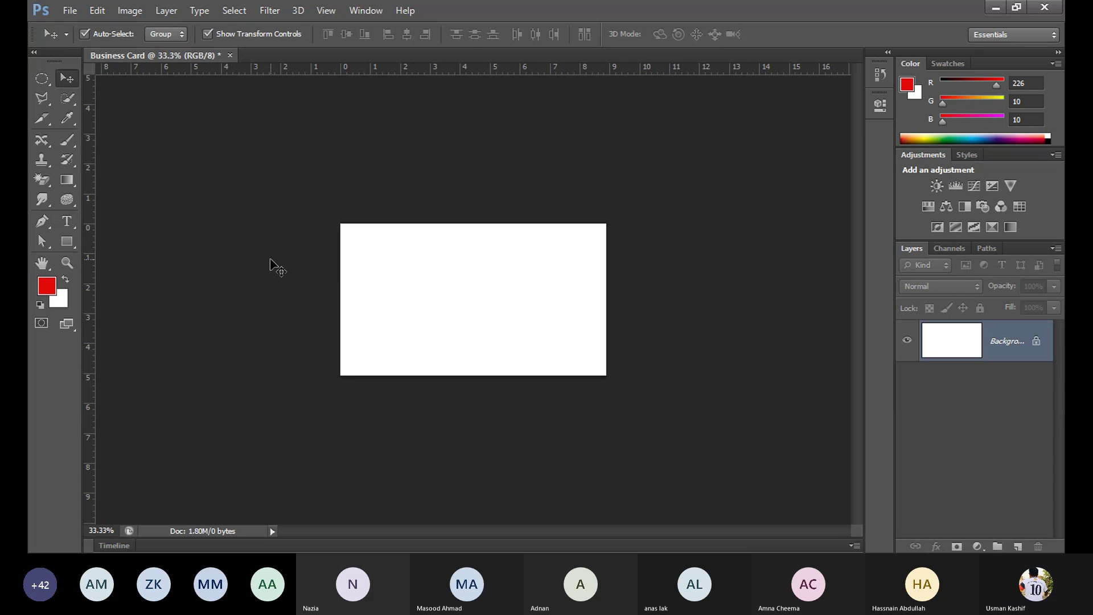
pyautogui.hotkey('ctrl', '+')
pyautogui.hotkey('ctrl', '+')
pyautogui.hotkey('ctrl', '+')
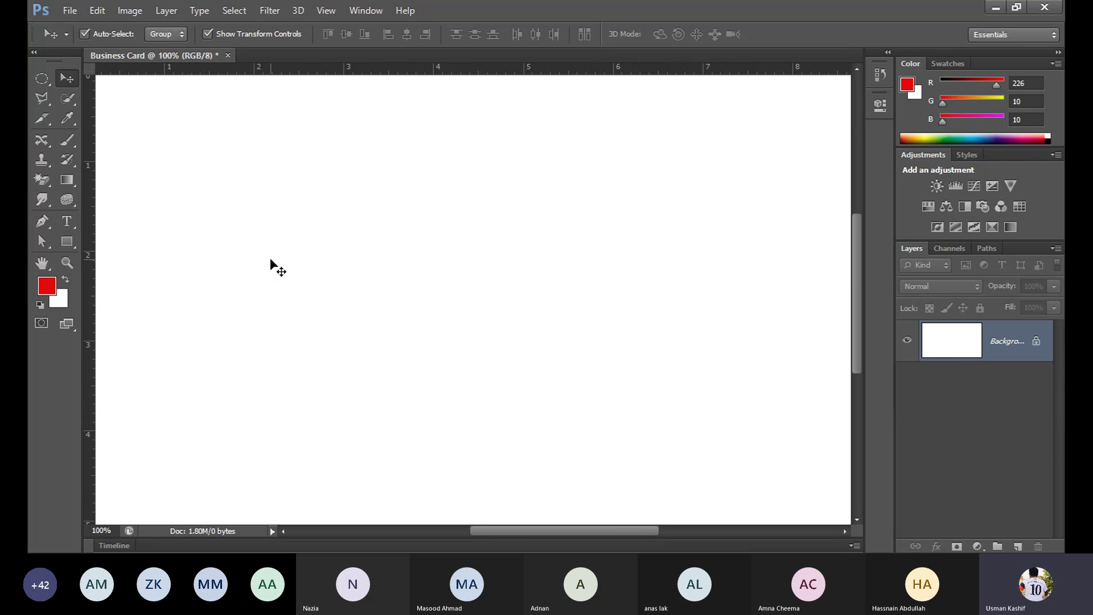
pyautogui.hotkey('ctrl', '-')
pyautogui.hotkey('ctrl', '-')
pyautogui.hotkey('ctrl', '-')
pyautogui.hotkey('ctrl', '-')
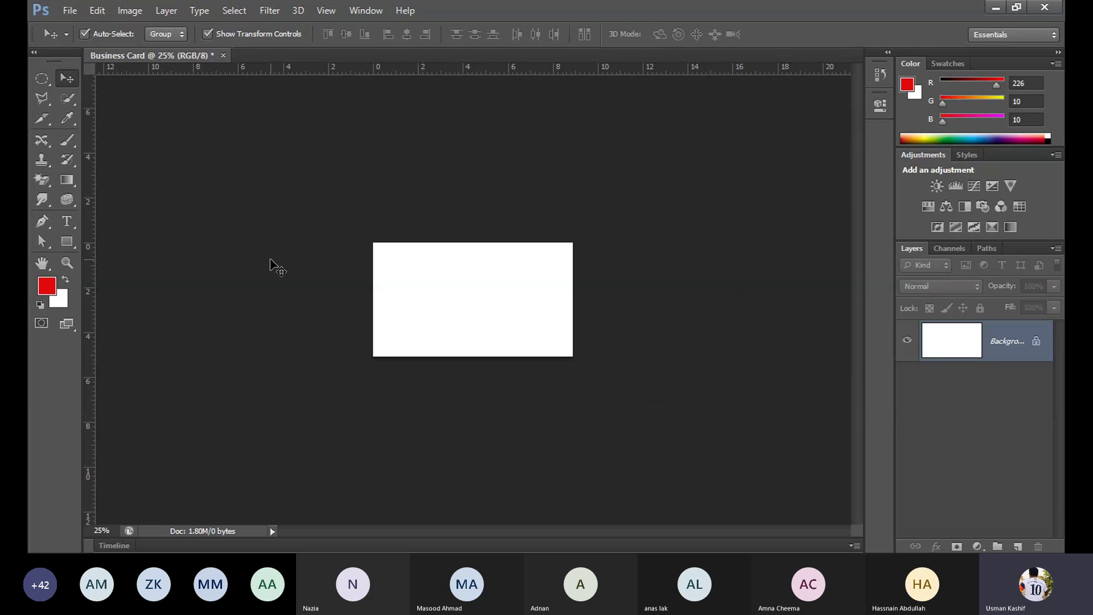
pyautogui.hotkey('ctrl', '0')
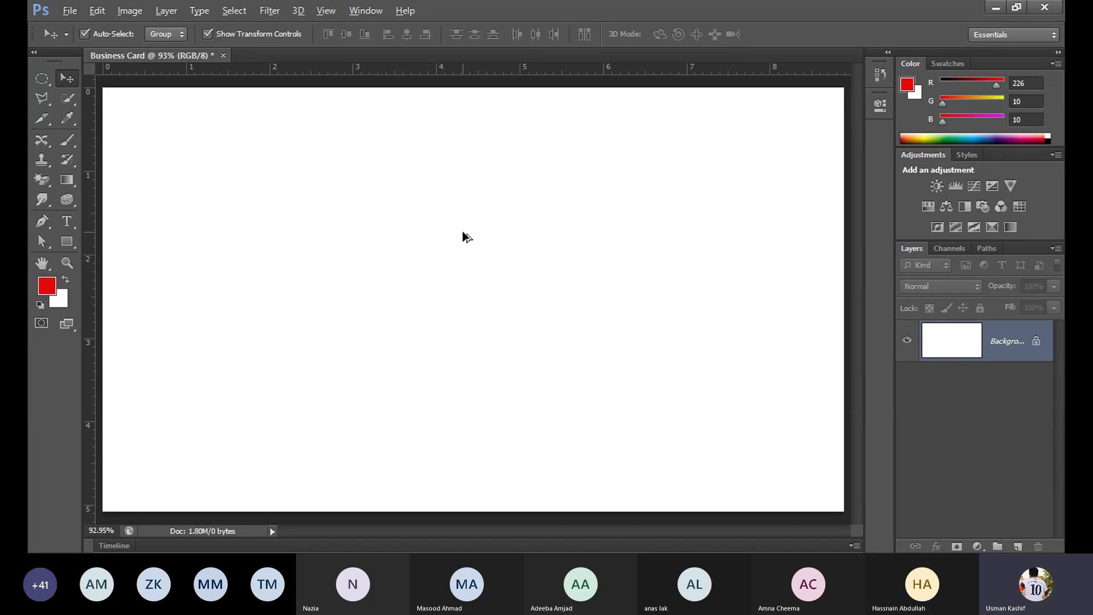
# Step: Zoom the fitted canvas smoothly out to below 10% and back in to about 30%
pyautogui.scroll(-3, 463, 231)
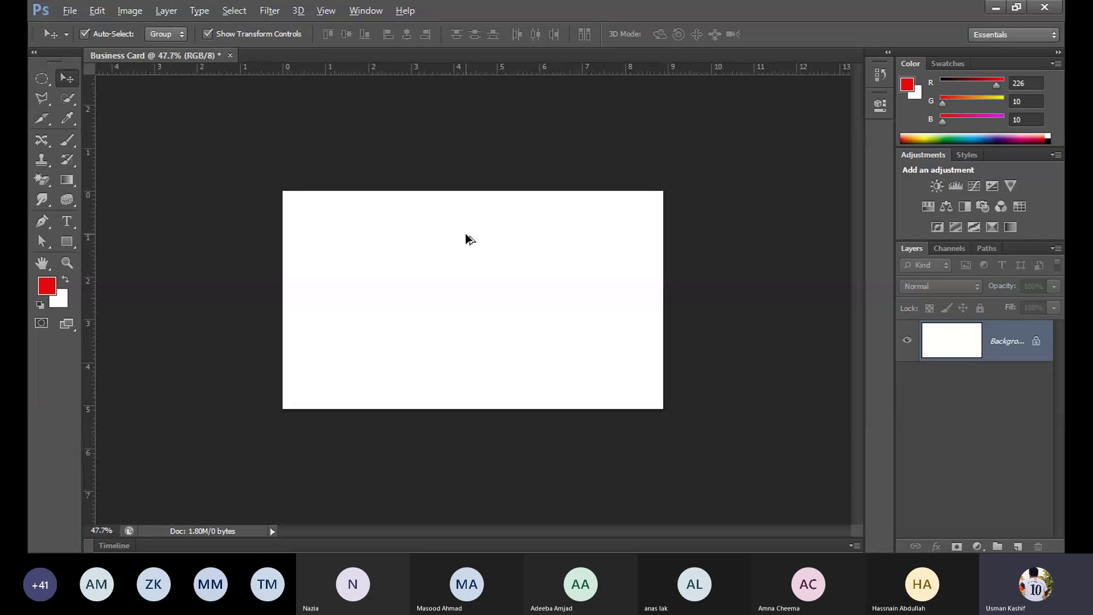
pyautogui.scroll(-3, 466, 233)
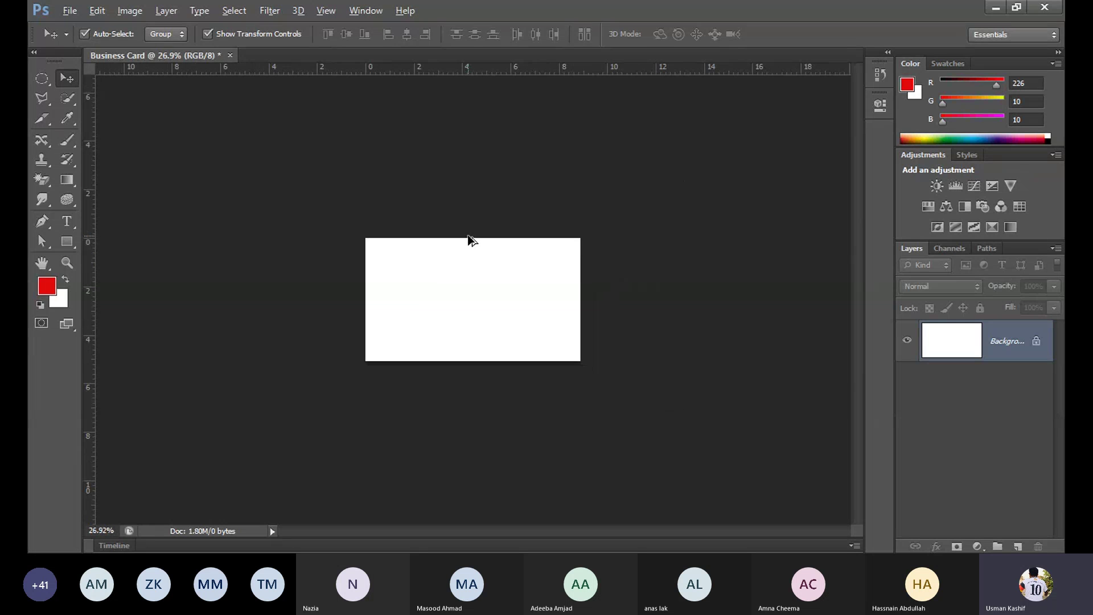
pyautogui.scroll(-3, 474, 287)
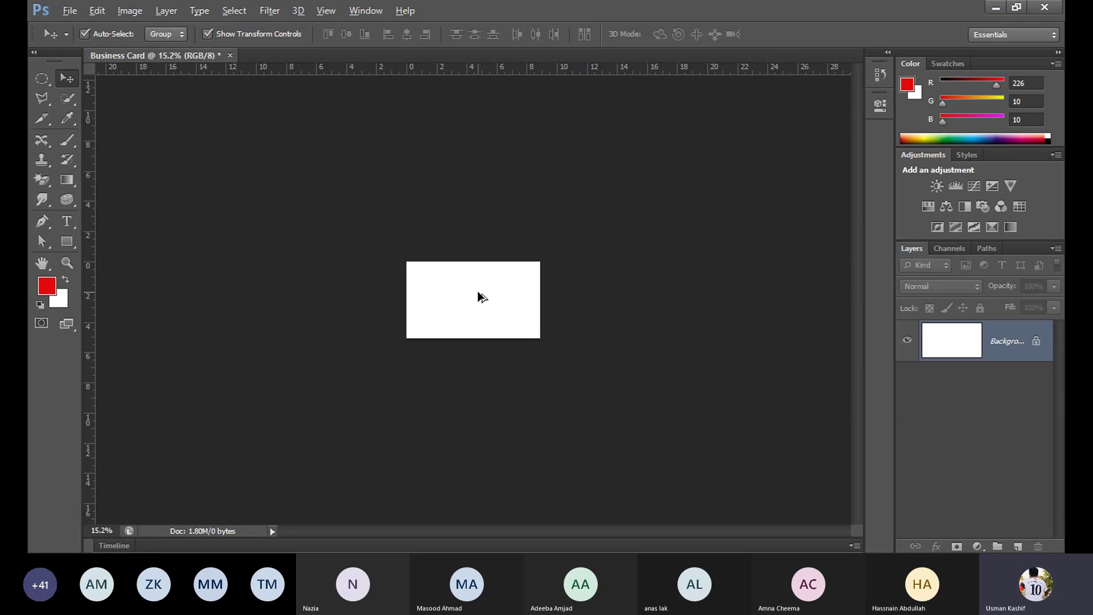
pyautogui.scroll(-1, 478, 296)
pyautogui.scroll(-2, 479, 293)
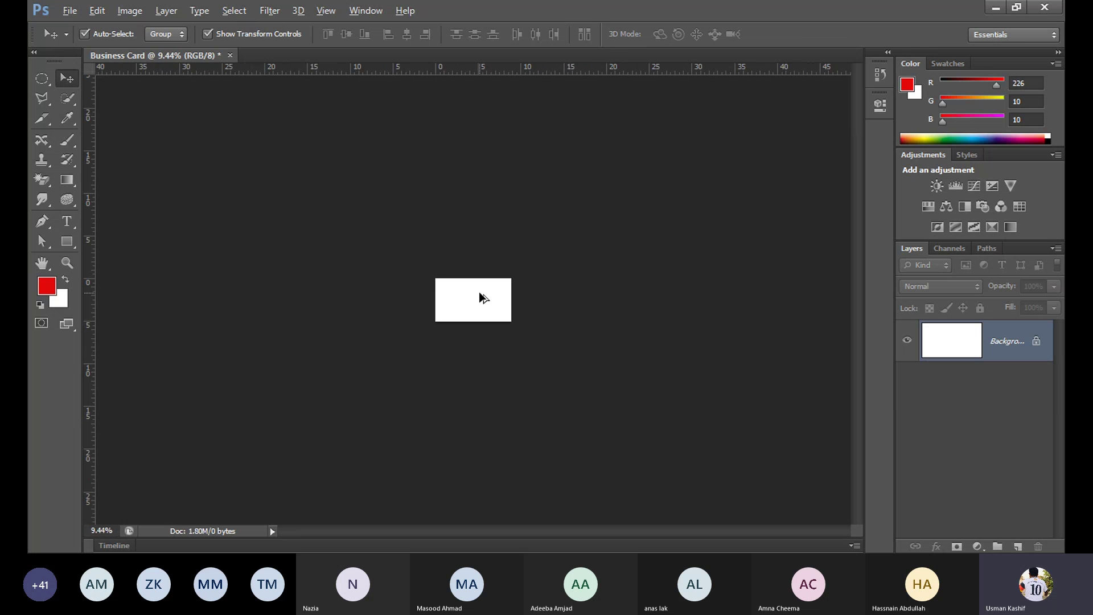
pyautogui.scroll(4, 459, 310)
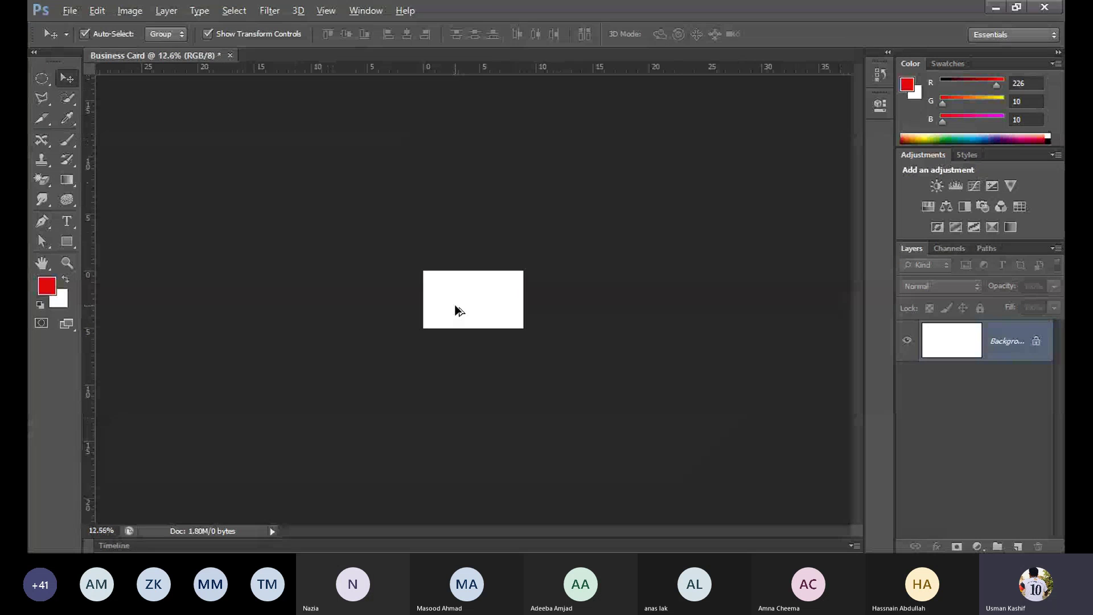
pyautogui.scroll(2, 459, 310)
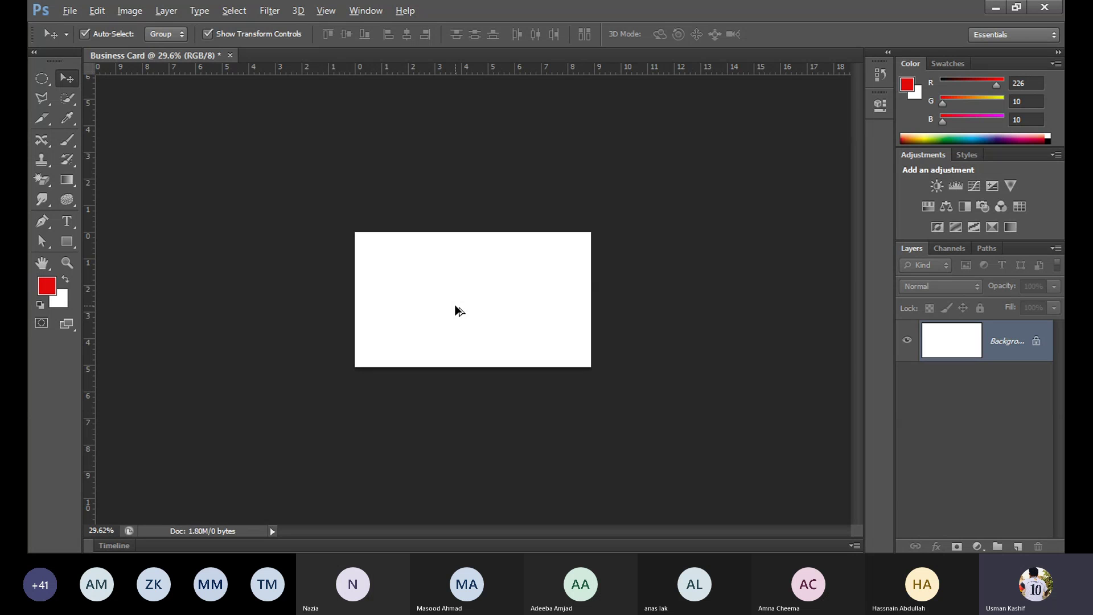
# Step: Zoom the Business Card document smoothly in past 165% and back out to about 33%
pyautogui.scroll(2, 459, 310)
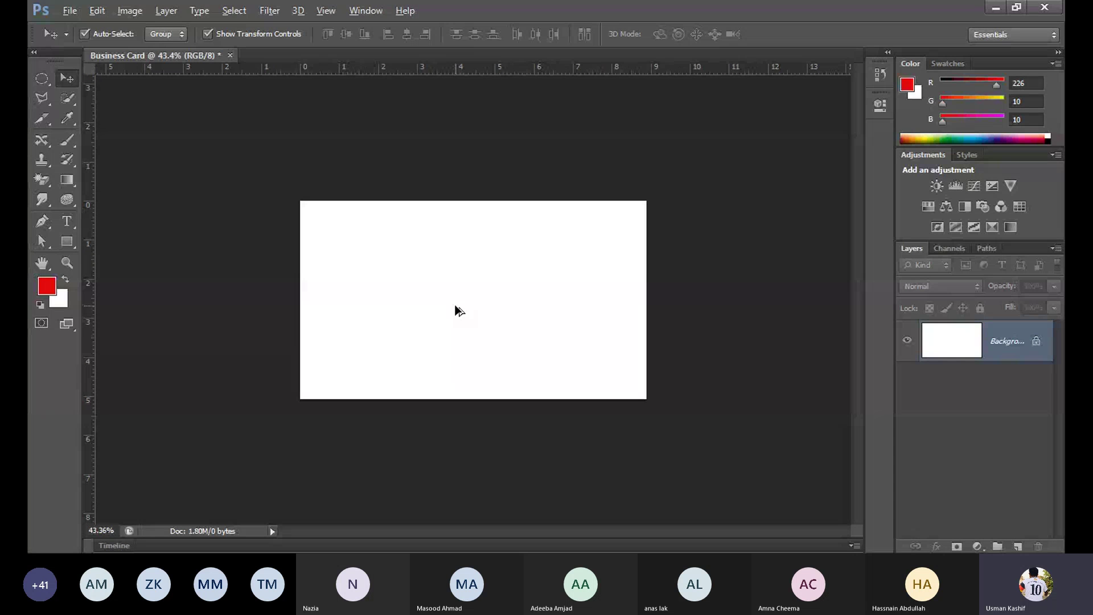
pyautogui.scroll(2, 459, 310)
pyautogui.scroll(3, 459, 310)
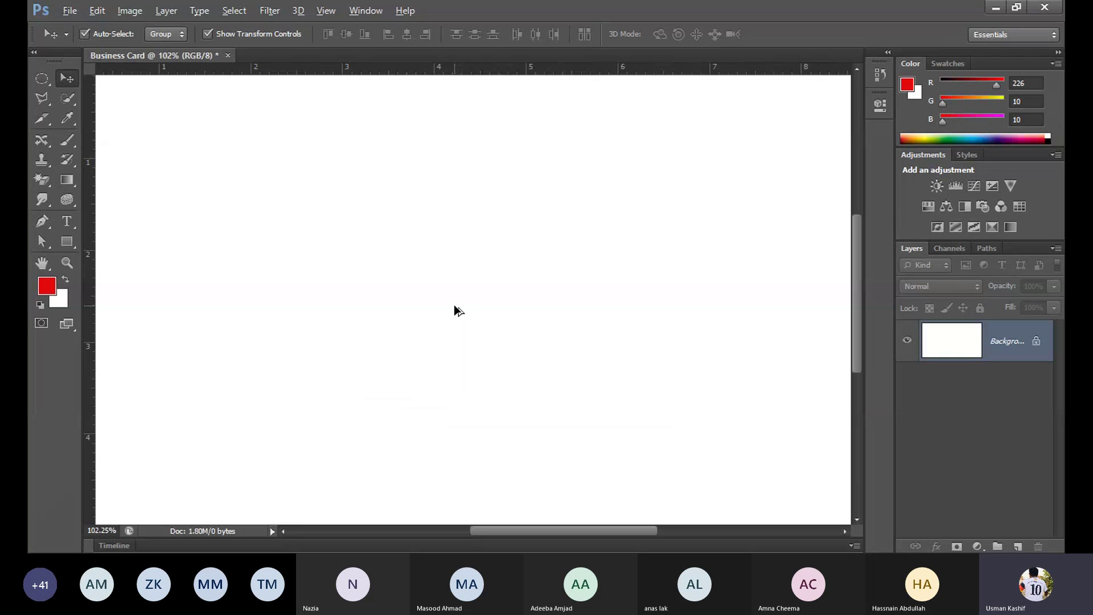
pyautogui.scroll(2, 454, 307)
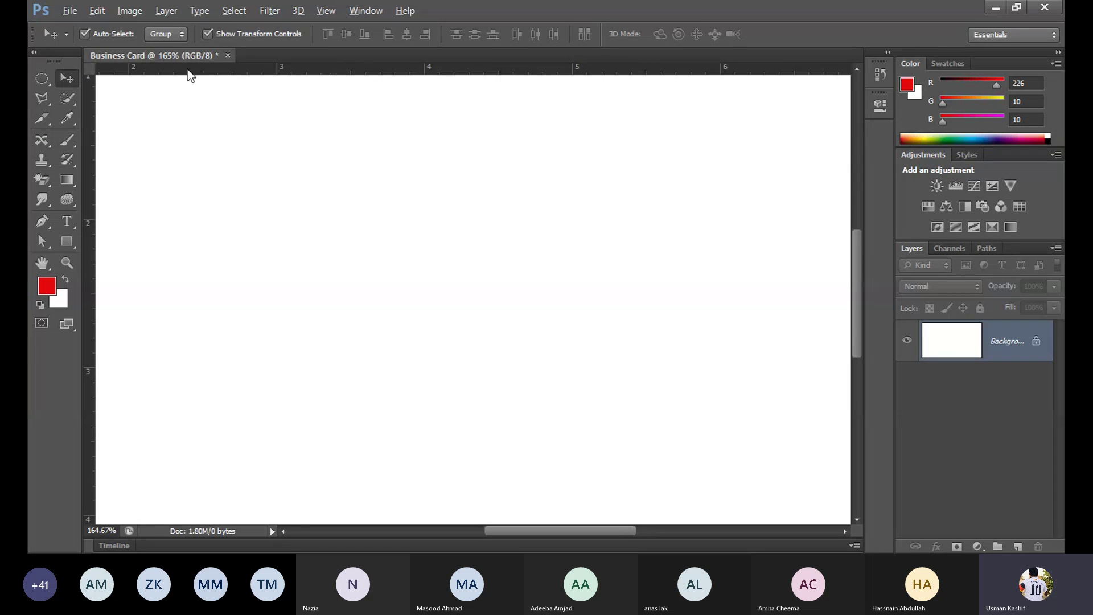
pyautogui.scroll(3, 384, 203)
pyautogui.scroll(-3, 389, 221)
pyautogui.scroll(-2, 389, 220)
pyautogui.scroll(-2, 389, 227)
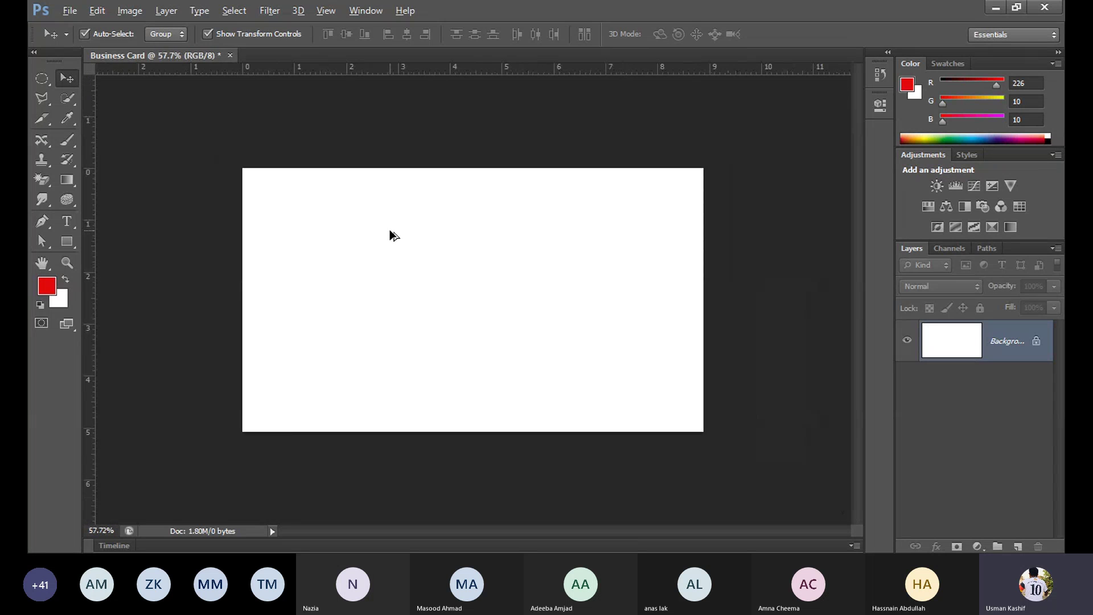
pyautogui.scroll(-3, 391, 231)
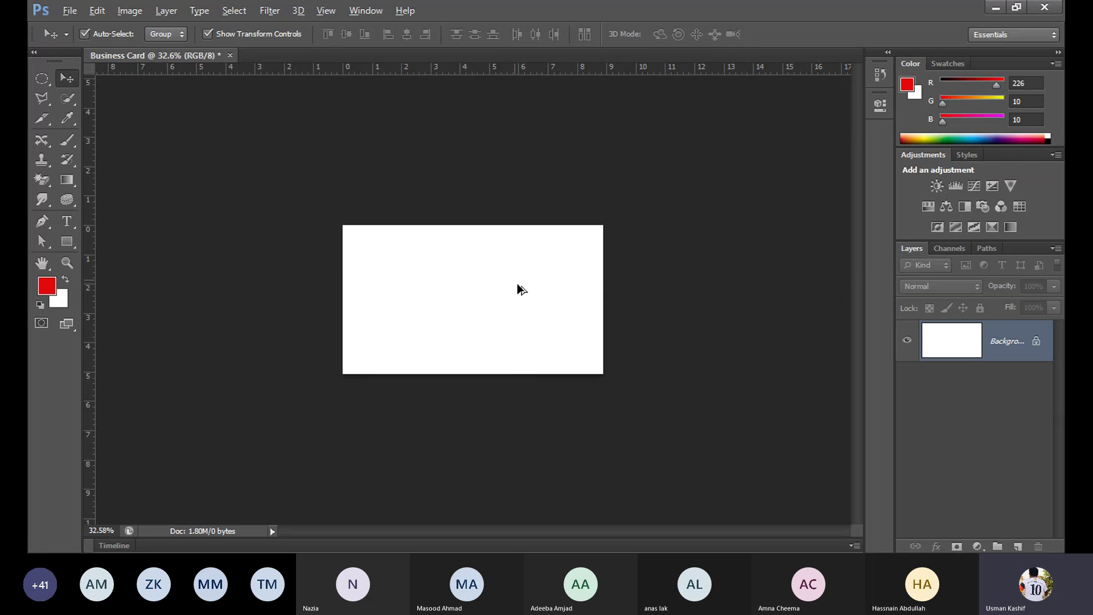
# Step: Zoom the canvas repeatedly in beyond 120% and back out, ending at about 39%
pyautogui.scroll(5, 508, 368)
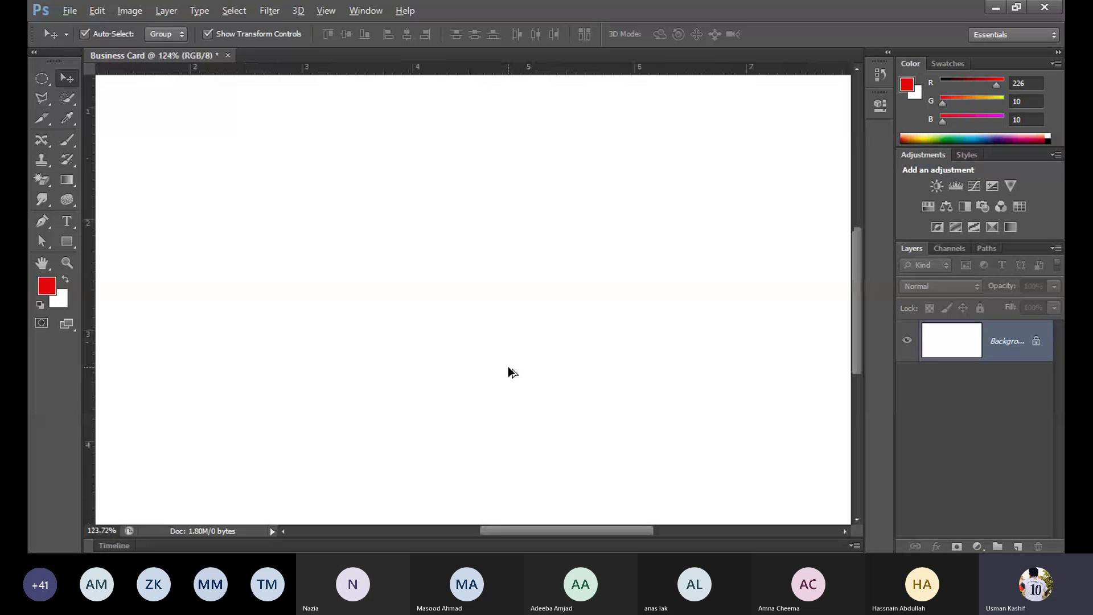
pyautogui.scroll(3, 508, 373)
pyautogui.scroll(-11, 508, 367)
pyautogui.scroll(6, 508, 367)
pyautogui.scroll(2, 509, 369)
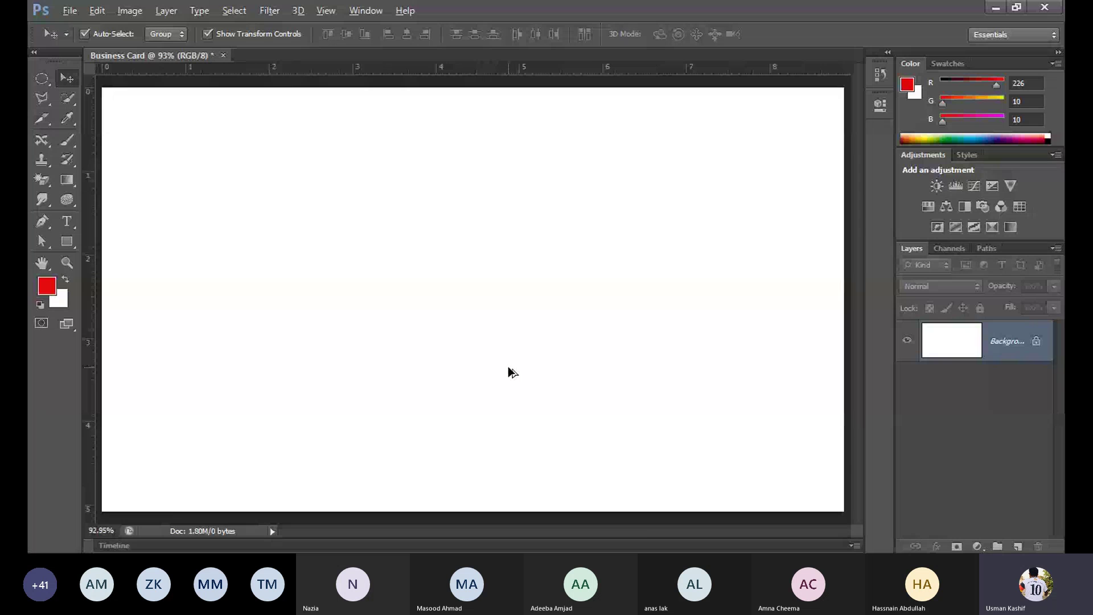
pyautogui.scroll(-3, 509, 368)
pyautogui.scroll(-3, 508, 371)
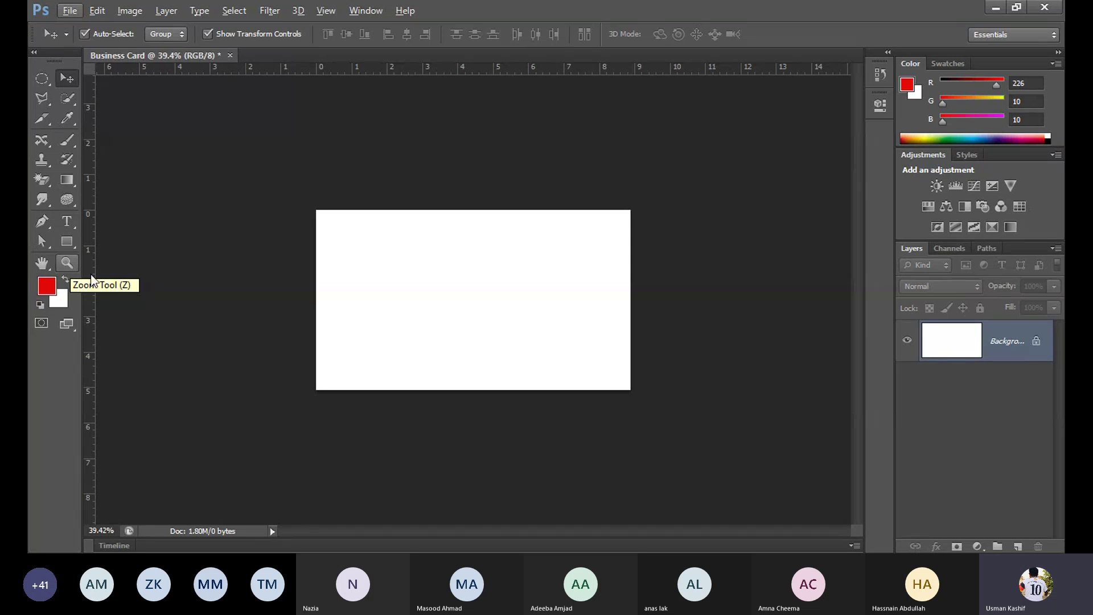
# Step: Activate the Zoom tool and magnify the middle of the canvas in increments up to 300%
pyautogui.click(67, 264)
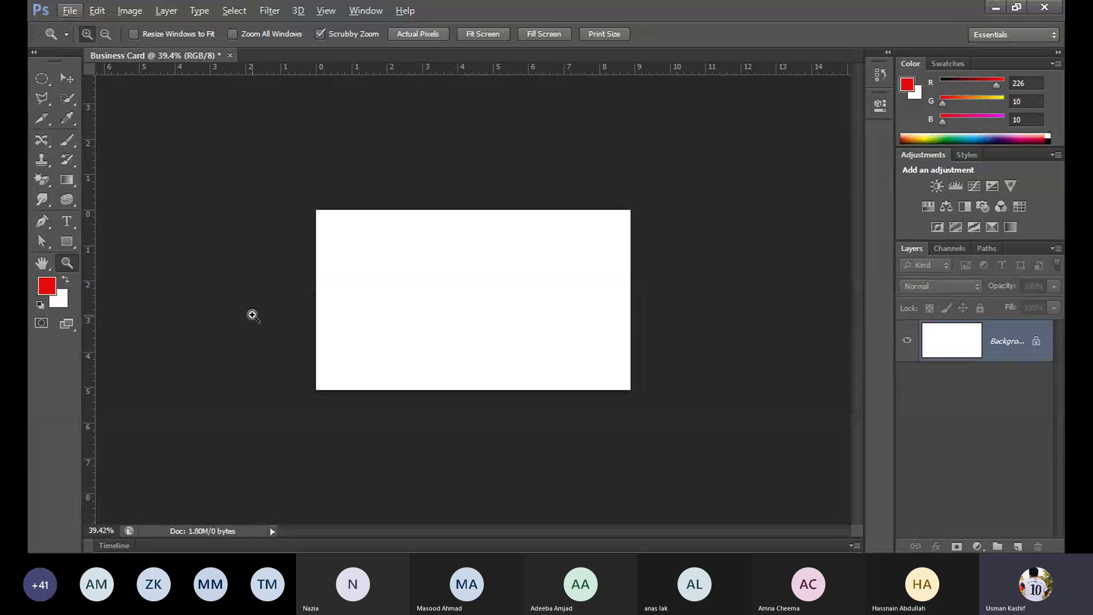
pyautogui.click(73, 265)
pyautogui.press('v')
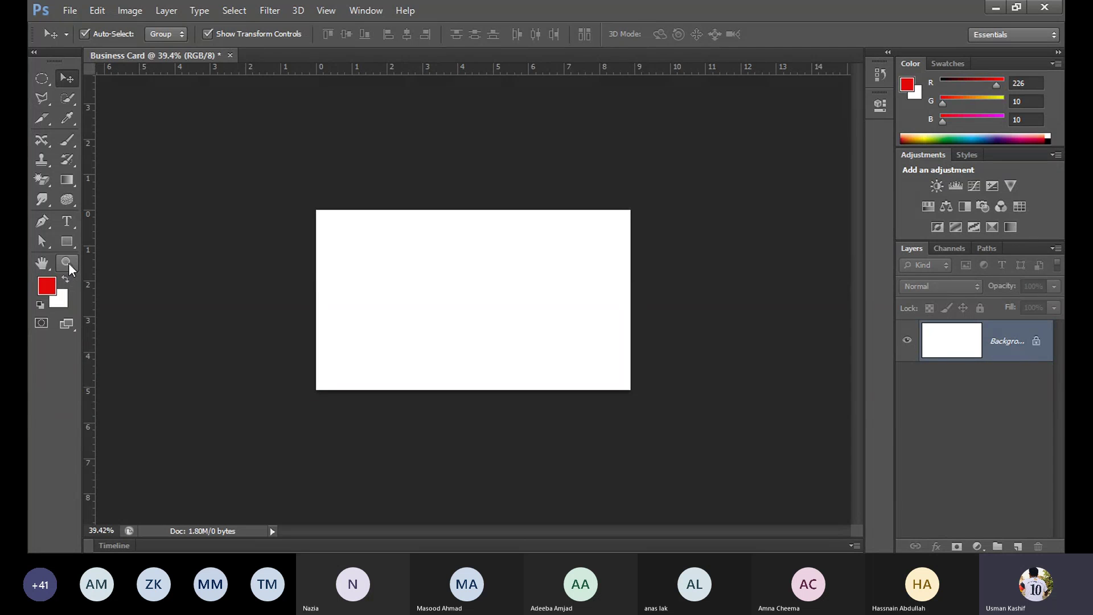
pyautogui.click(69, 264)
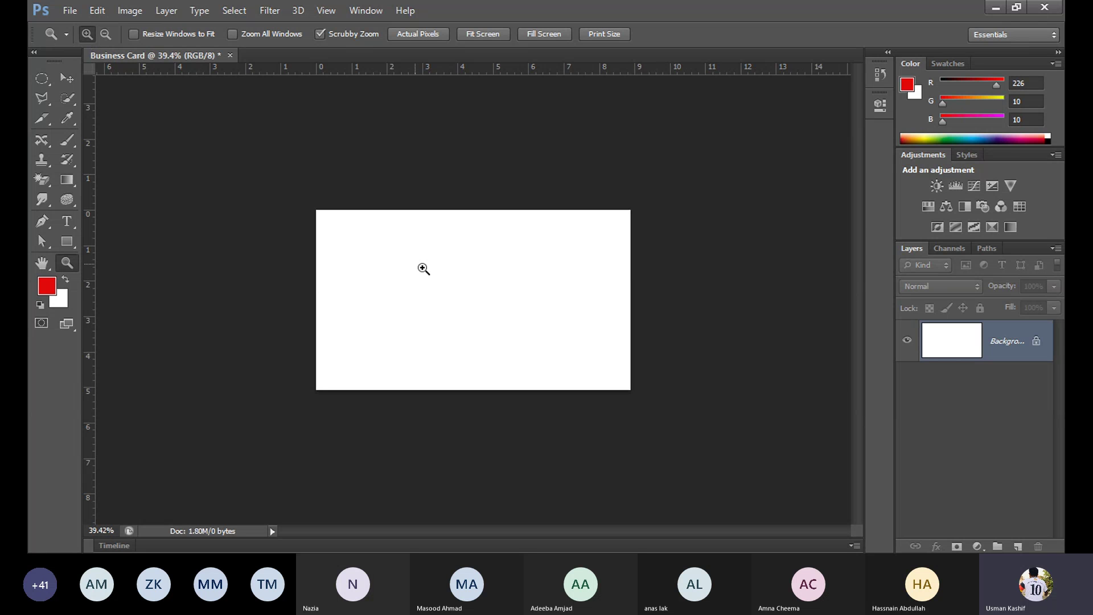
pyautogui.click(449, 284)
pyautogui.click(449, 284)
pyautogui.click(450, 284)
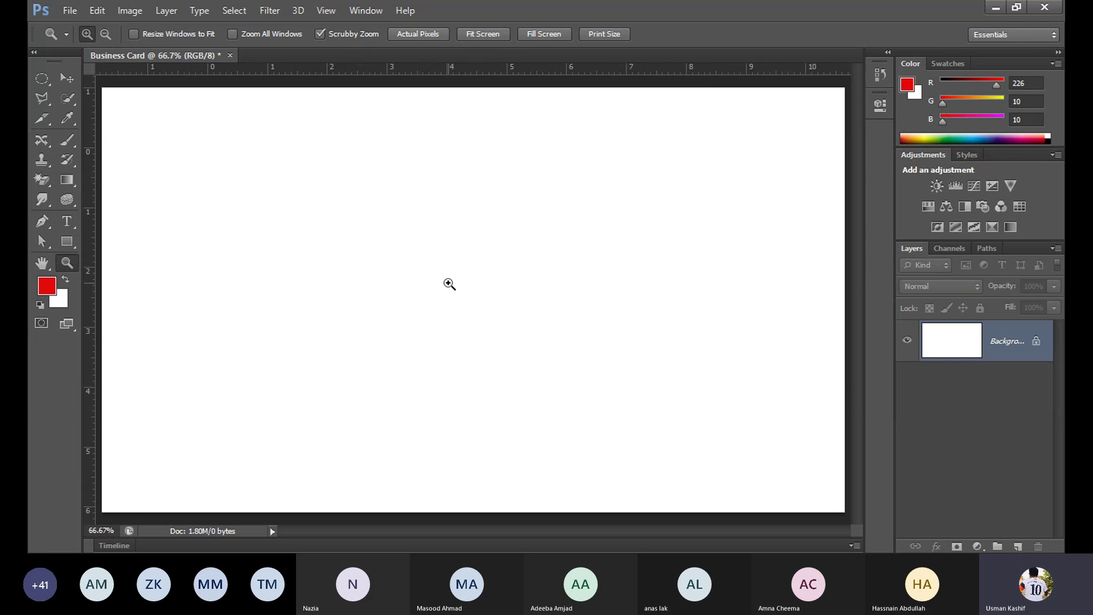
pyautogui.click(449, 283)
pyautogui.click(450, 283)
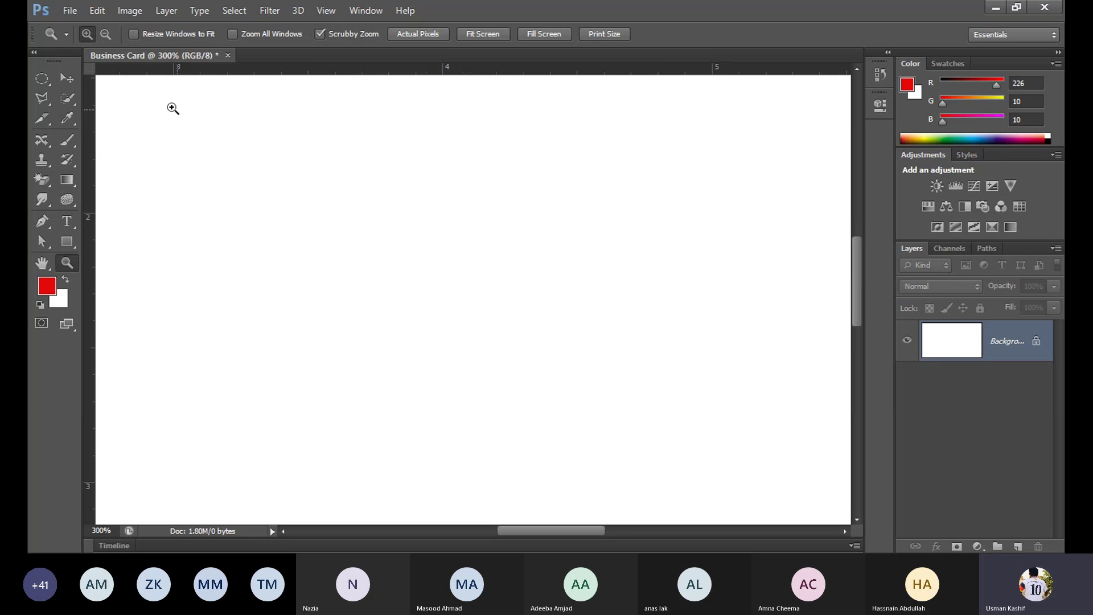
# Step: Set the Zoom tool to zoom out and reduce the canvas view in increments to 33.3%
pyautogui.click(104, 34)
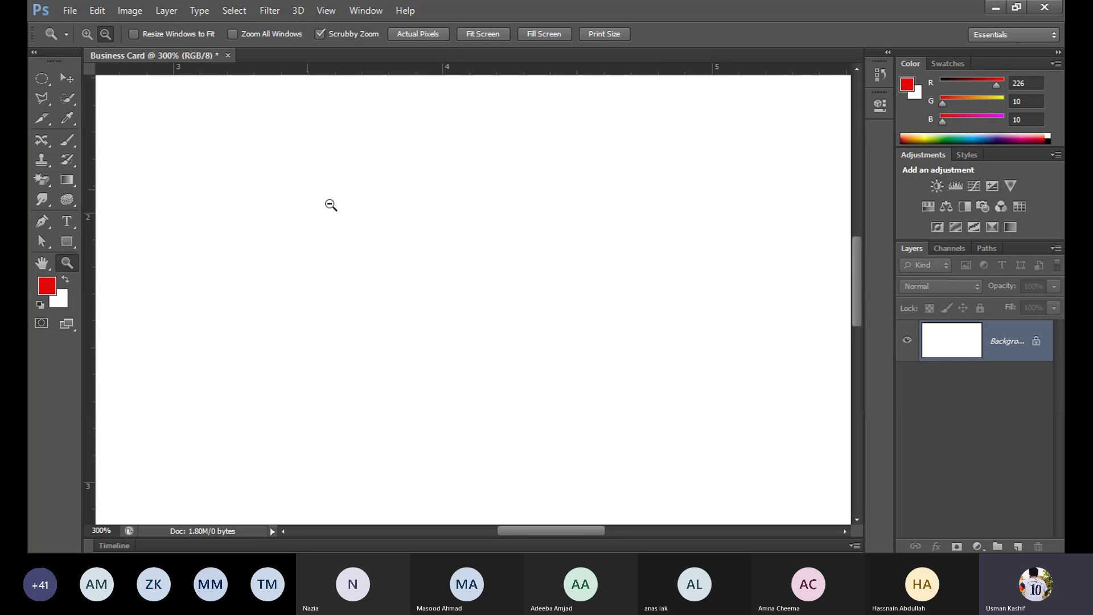
pyautogui.click(454, 282)
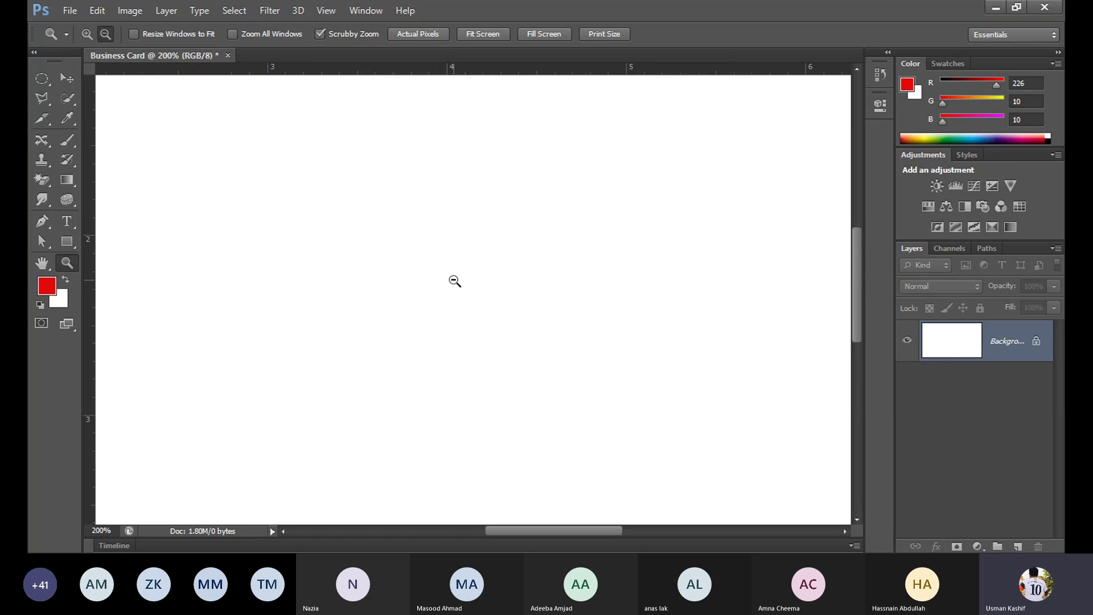
pyautogui.click(455, 281)
pyautogui.click(454, 281)
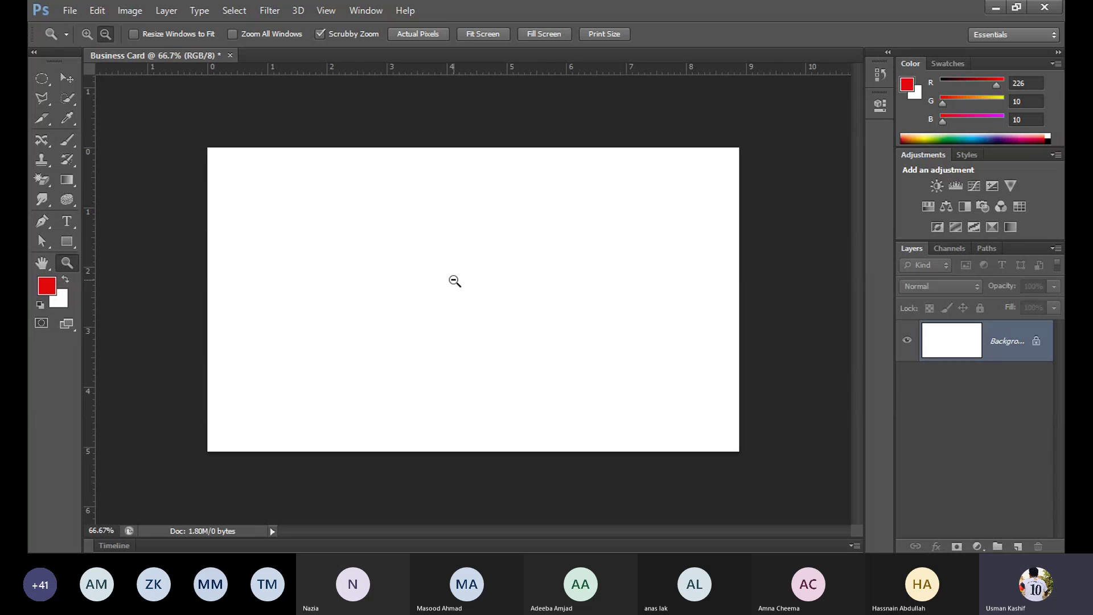
pyautogui.click(454, 282)
pyautogui.click(455, 281)
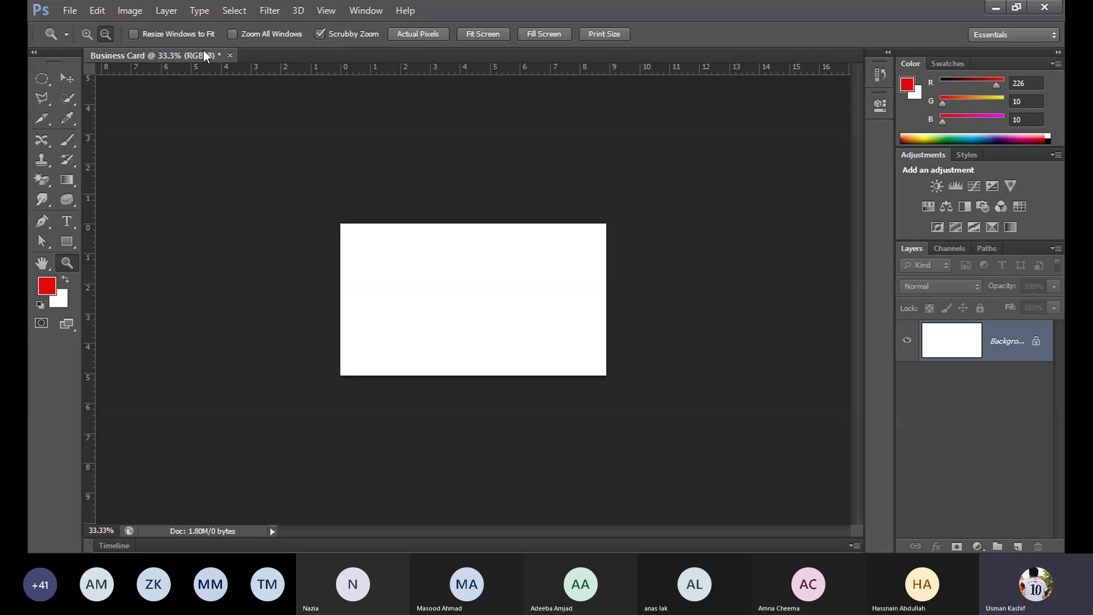
# Step: Compare the Fit Screen, Fill Screen and Print Size views, ending with the canvas on Fit Screen
pyautogui.click(488, 34)
pyautogui.click(561, 34)
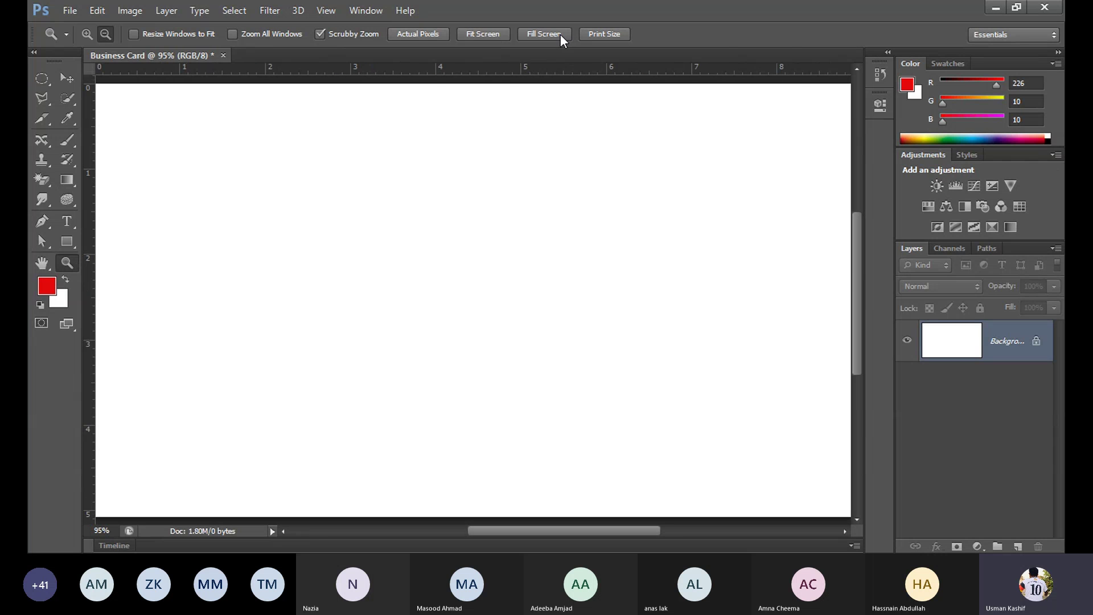
pyautogui.click(595, 34)
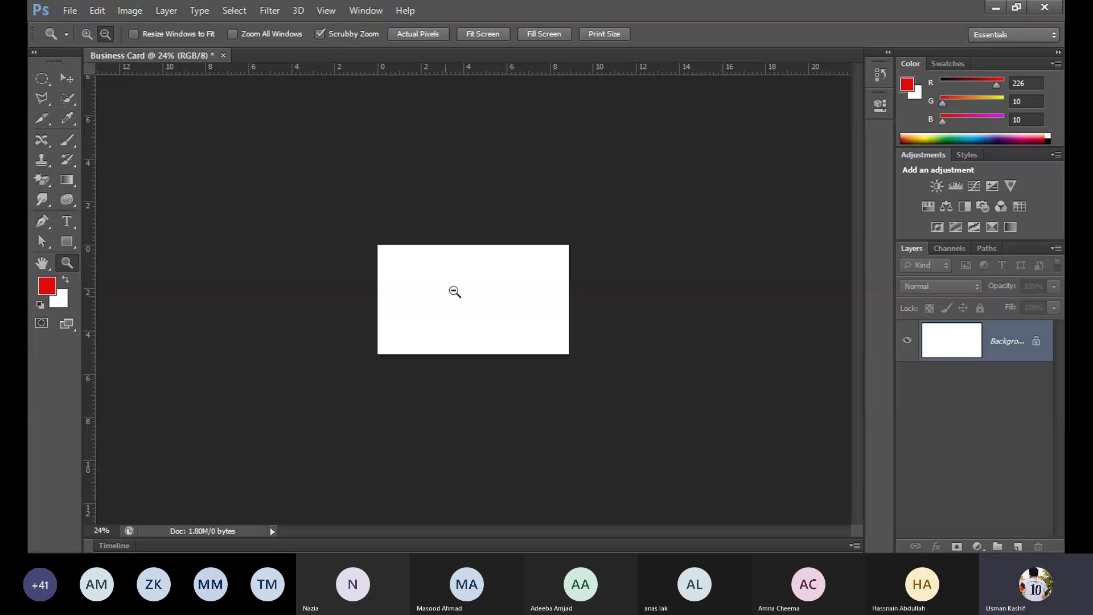
pyautogui.click(542, 34)
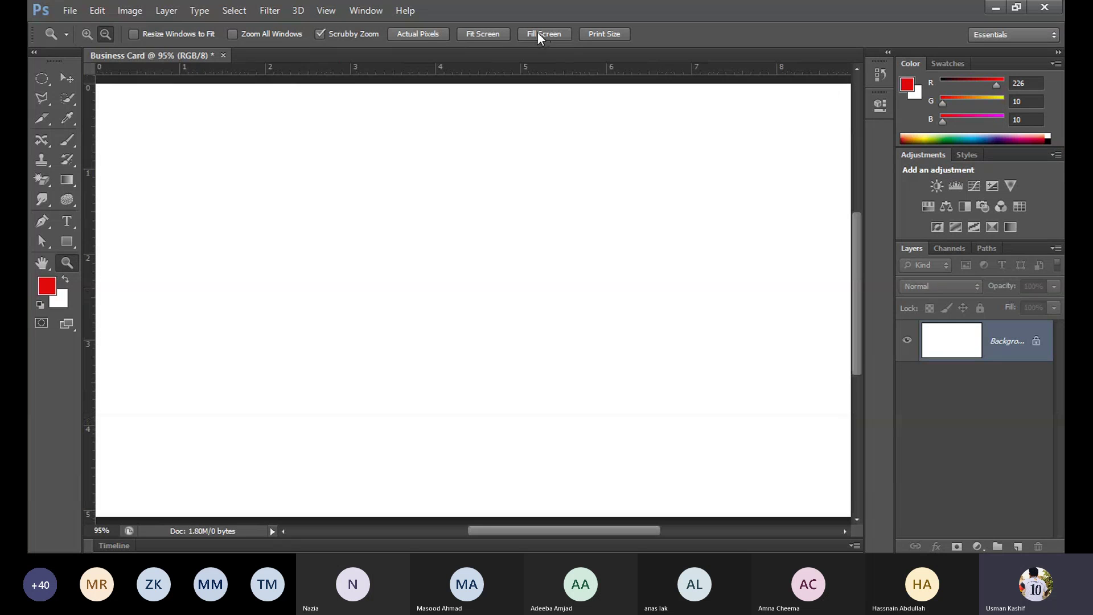
pyautogui.click(483, 37)
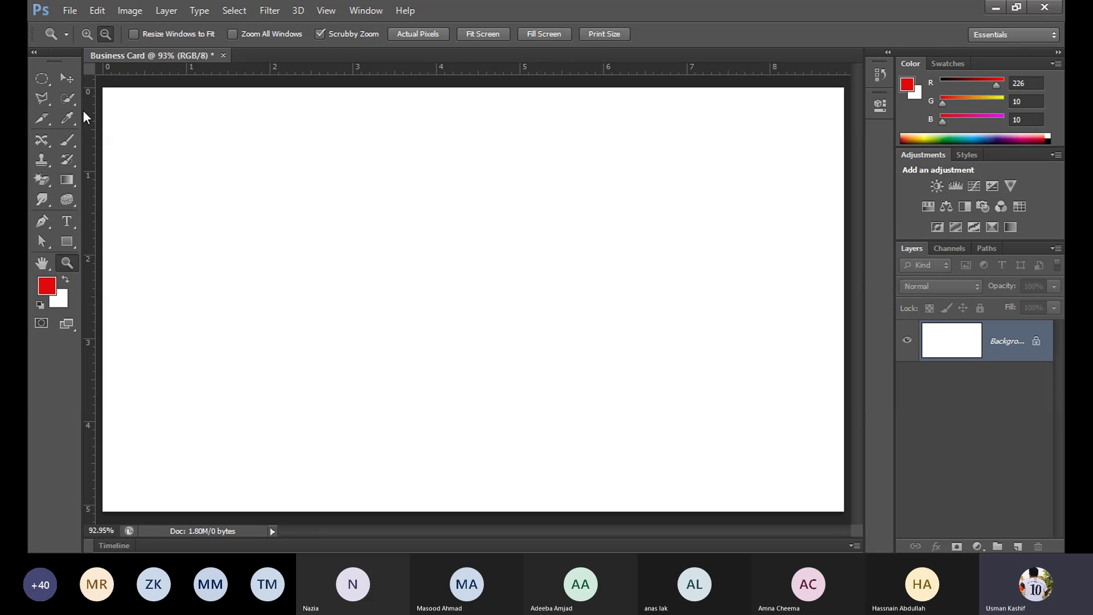
# Step: Alternate between the Move tool and the Zoom tool to compare their options, ending on the Zoom tool
pyautogui.click(69, 78)
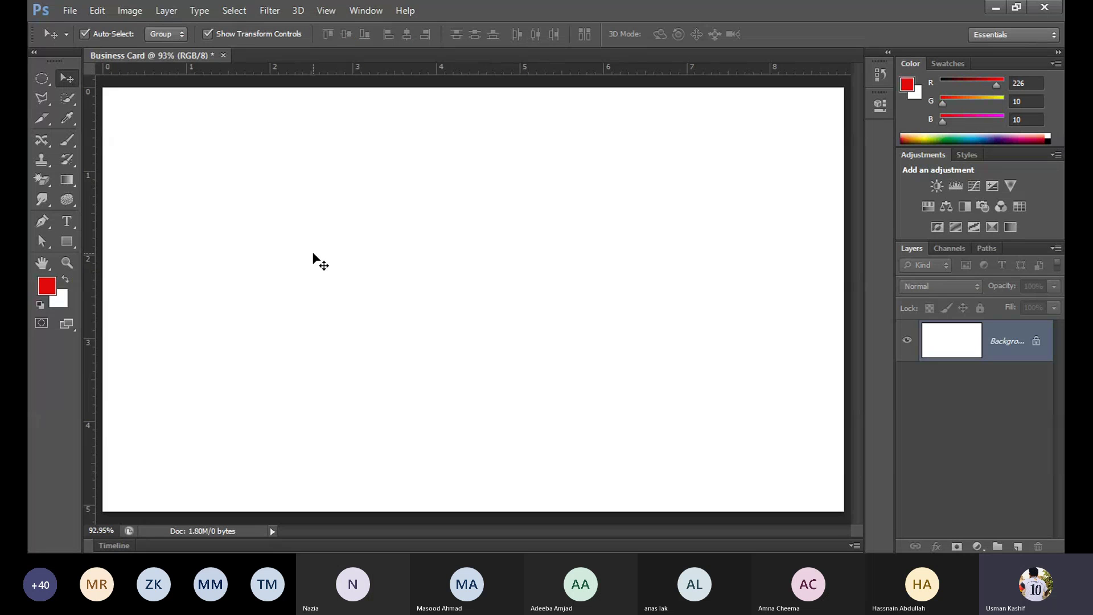
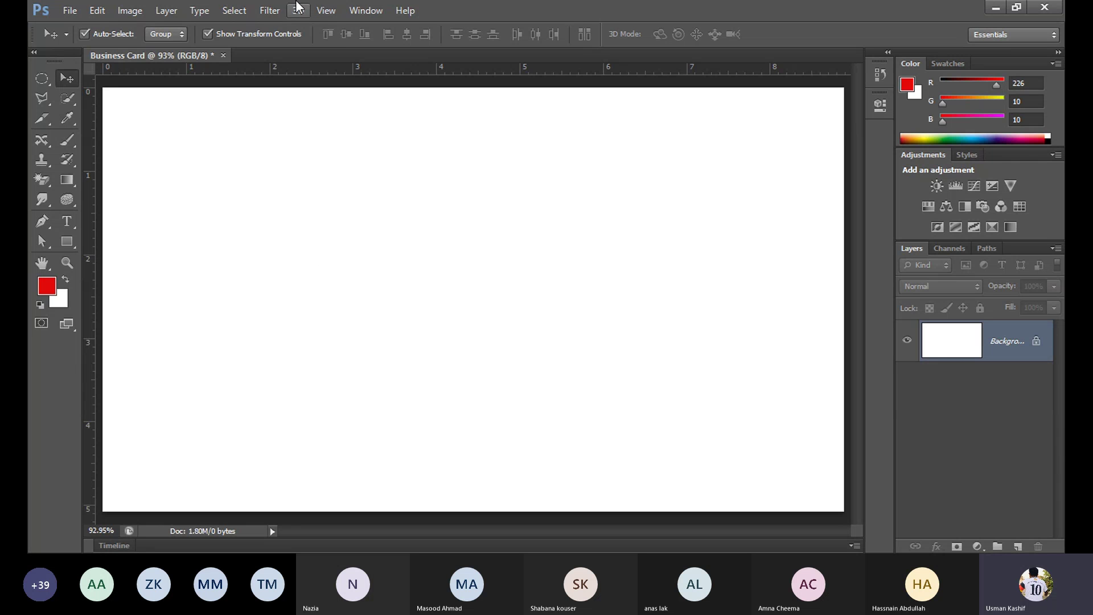
pyautogui.click(65, 266)
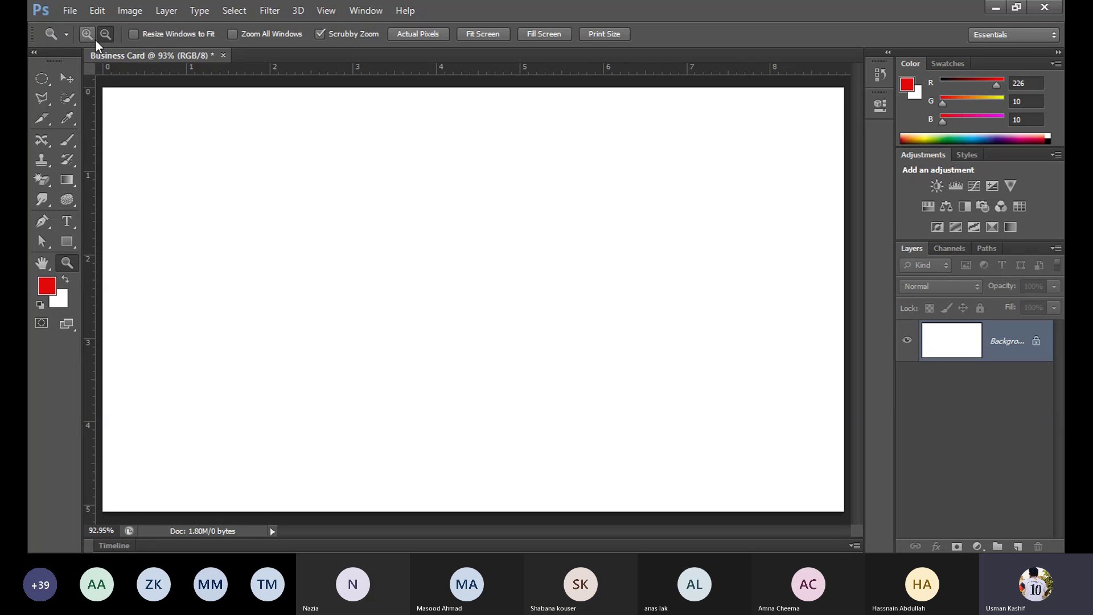
pyautogui.click(63, 81)
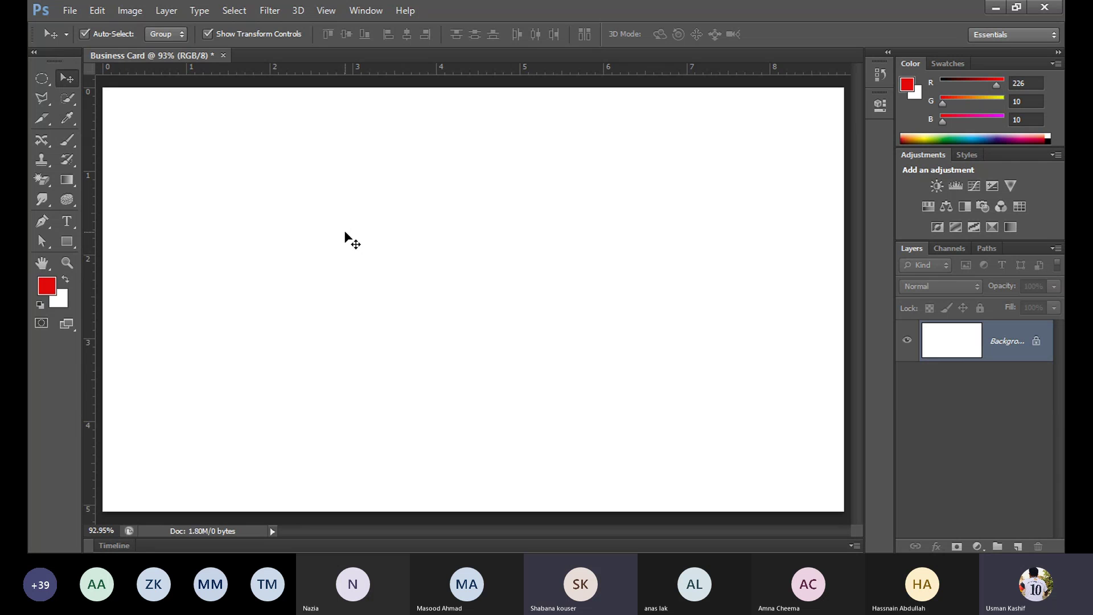
pyautogui.click(67, 263)
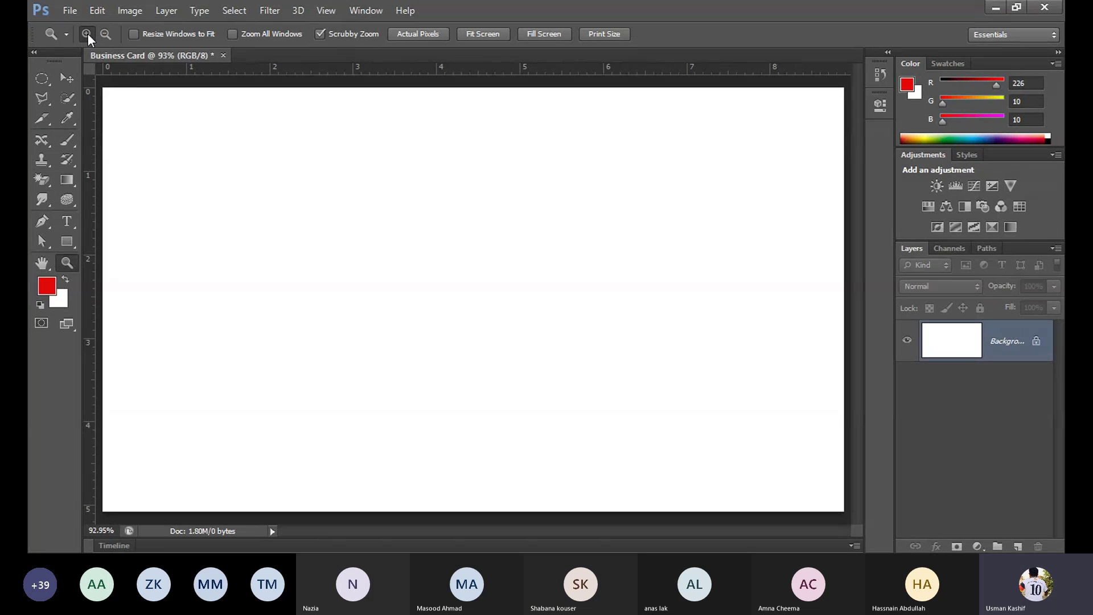
# Step: Pan around the magnified canvas with the Hand tool at different zoom levels, and fit the whole canvas on screen
pyautogui.click(41, 264)
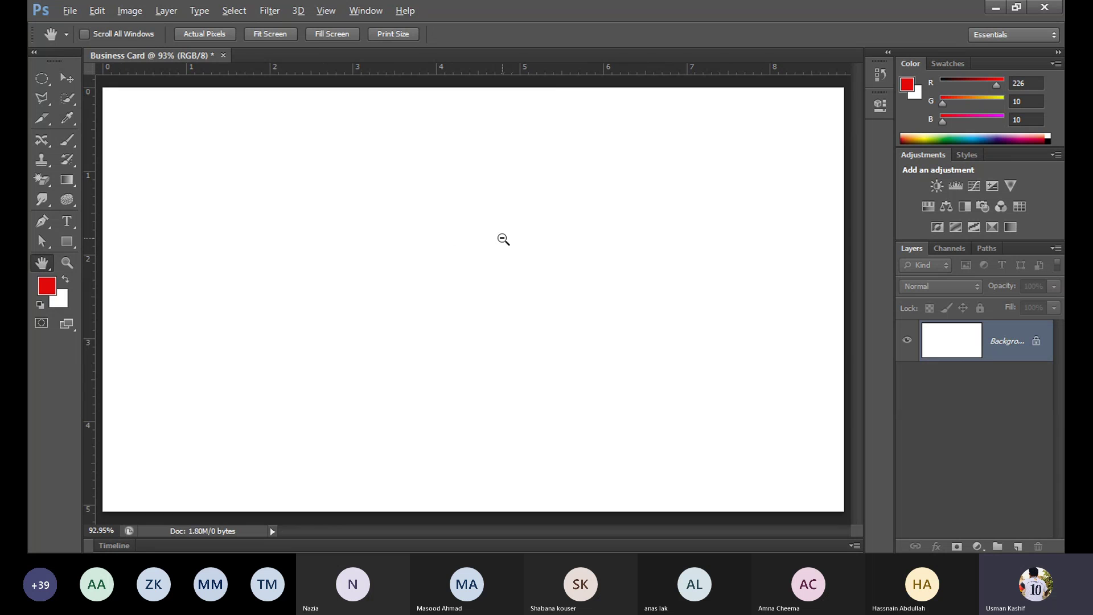
pyautogui.scroll(2, 500, 237)
pyautogui.moveTo(271, 242); pyautogui.dragTo(295, 177)
pyautogui.moveTo(804, 463); pyautogui.dragTo(642, 349)
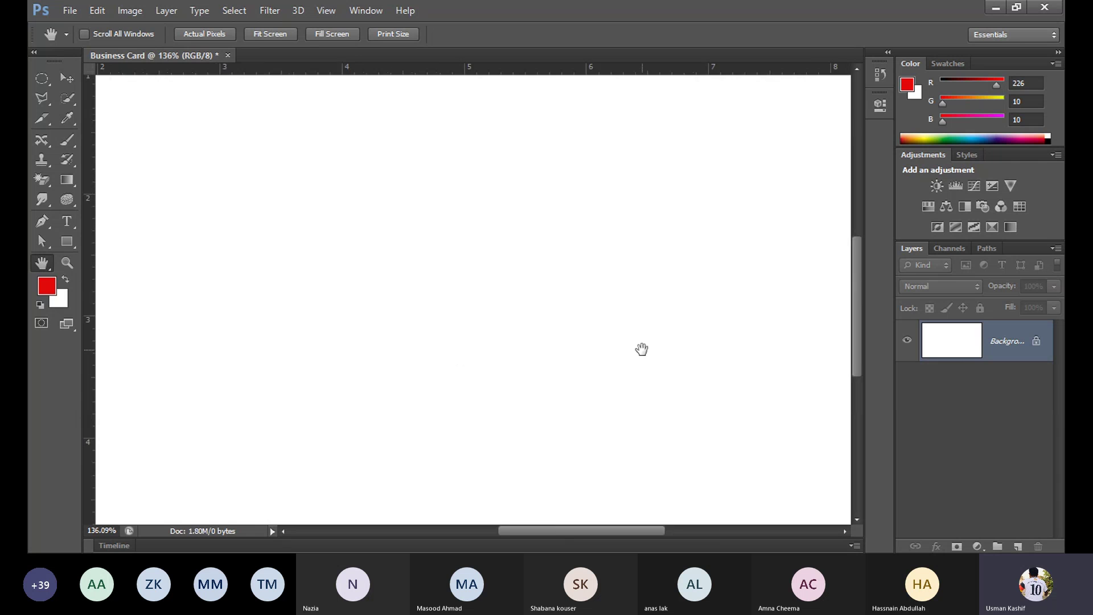
pyautogui.scroll(-6, 583, 325)
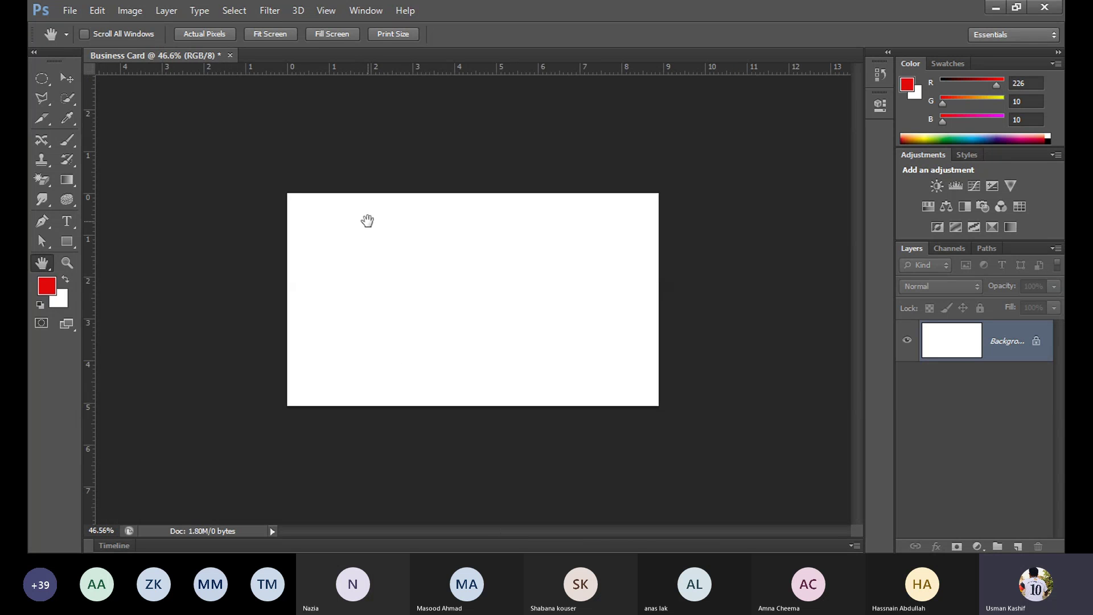
pyautogui.scroll(7, 367, 219)
pyautogui.moveTo(323, 239); pyautogui.dragTo(651, 359)
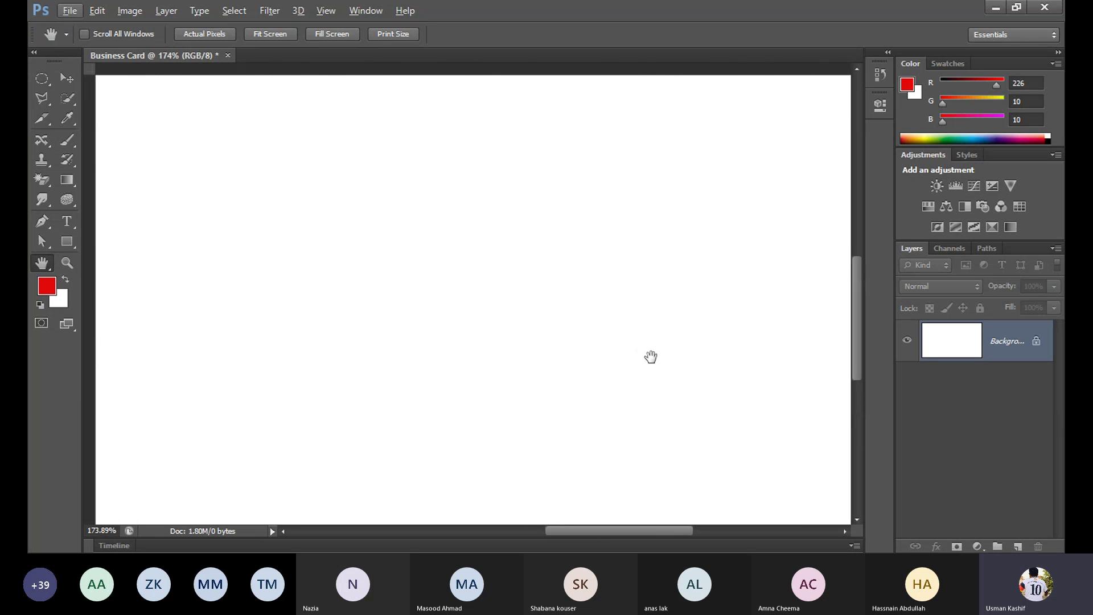
pyautogui.hotkey('ctrl', '0')
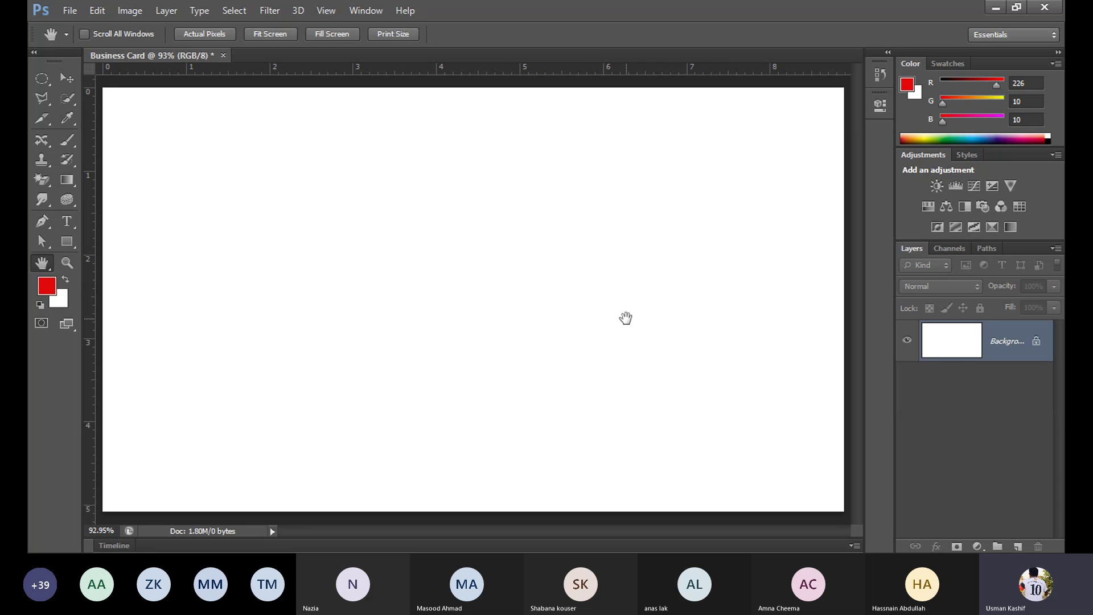
# Step: Switch back to the Move tool
pyautogui.click(72, 79)
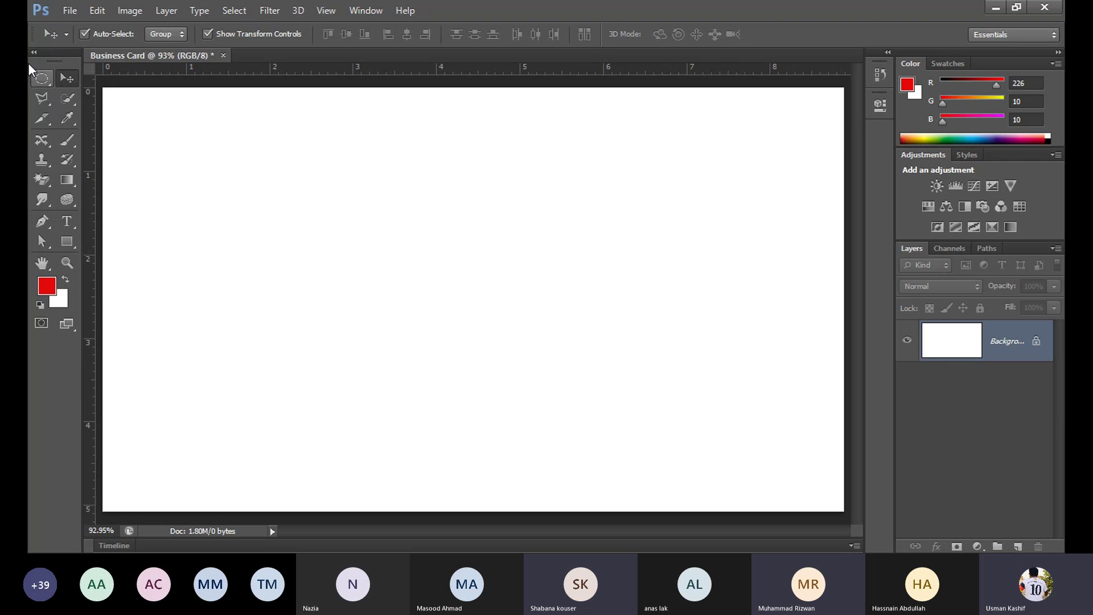
pyautogui.click(41, 98)
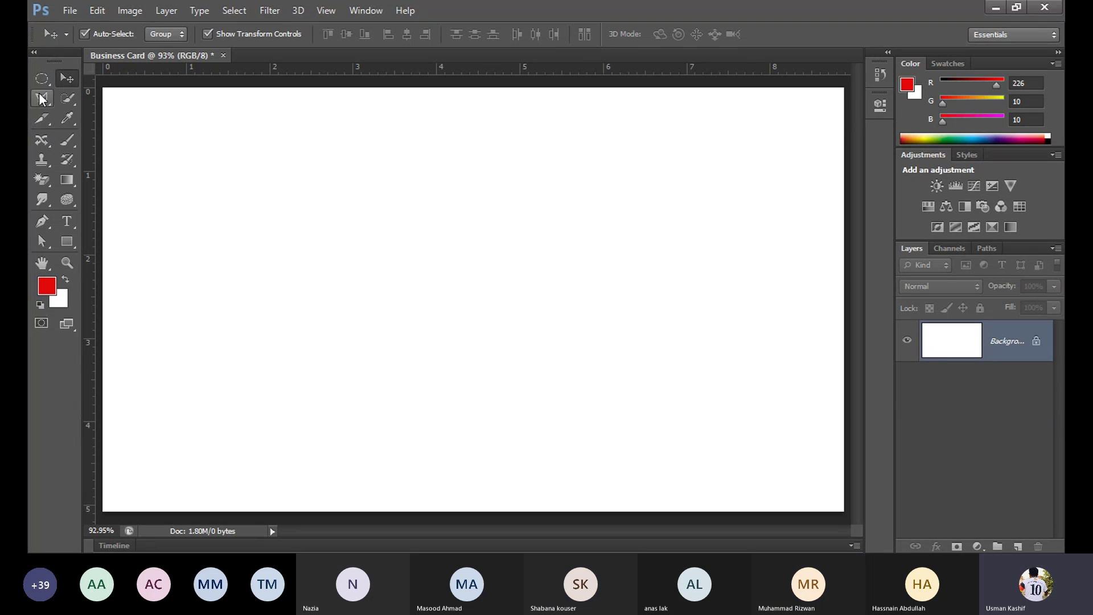
pyautogui.click(36, 102)
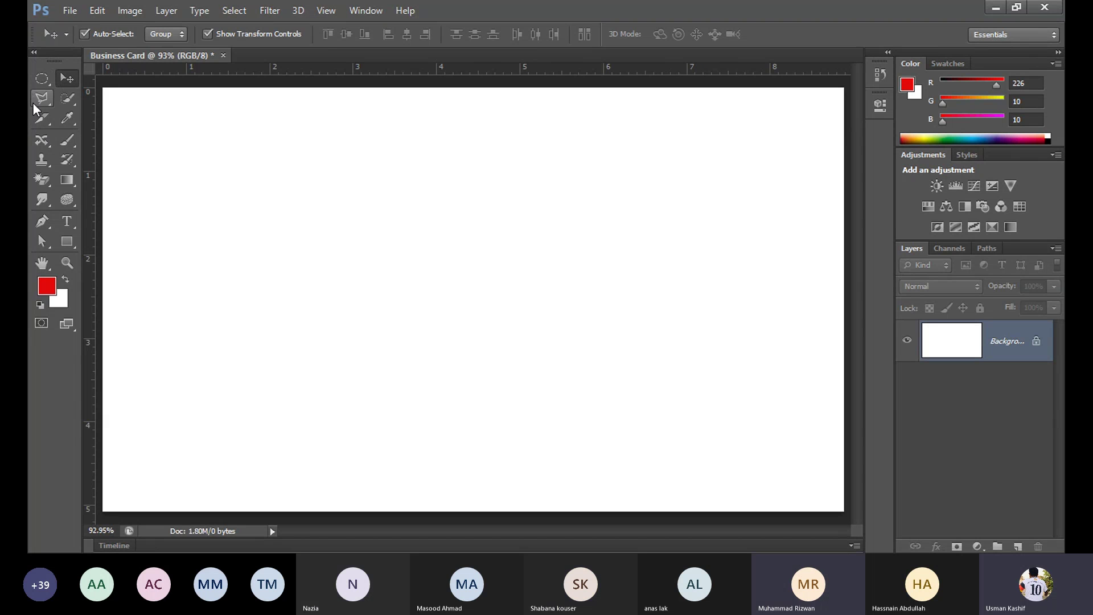